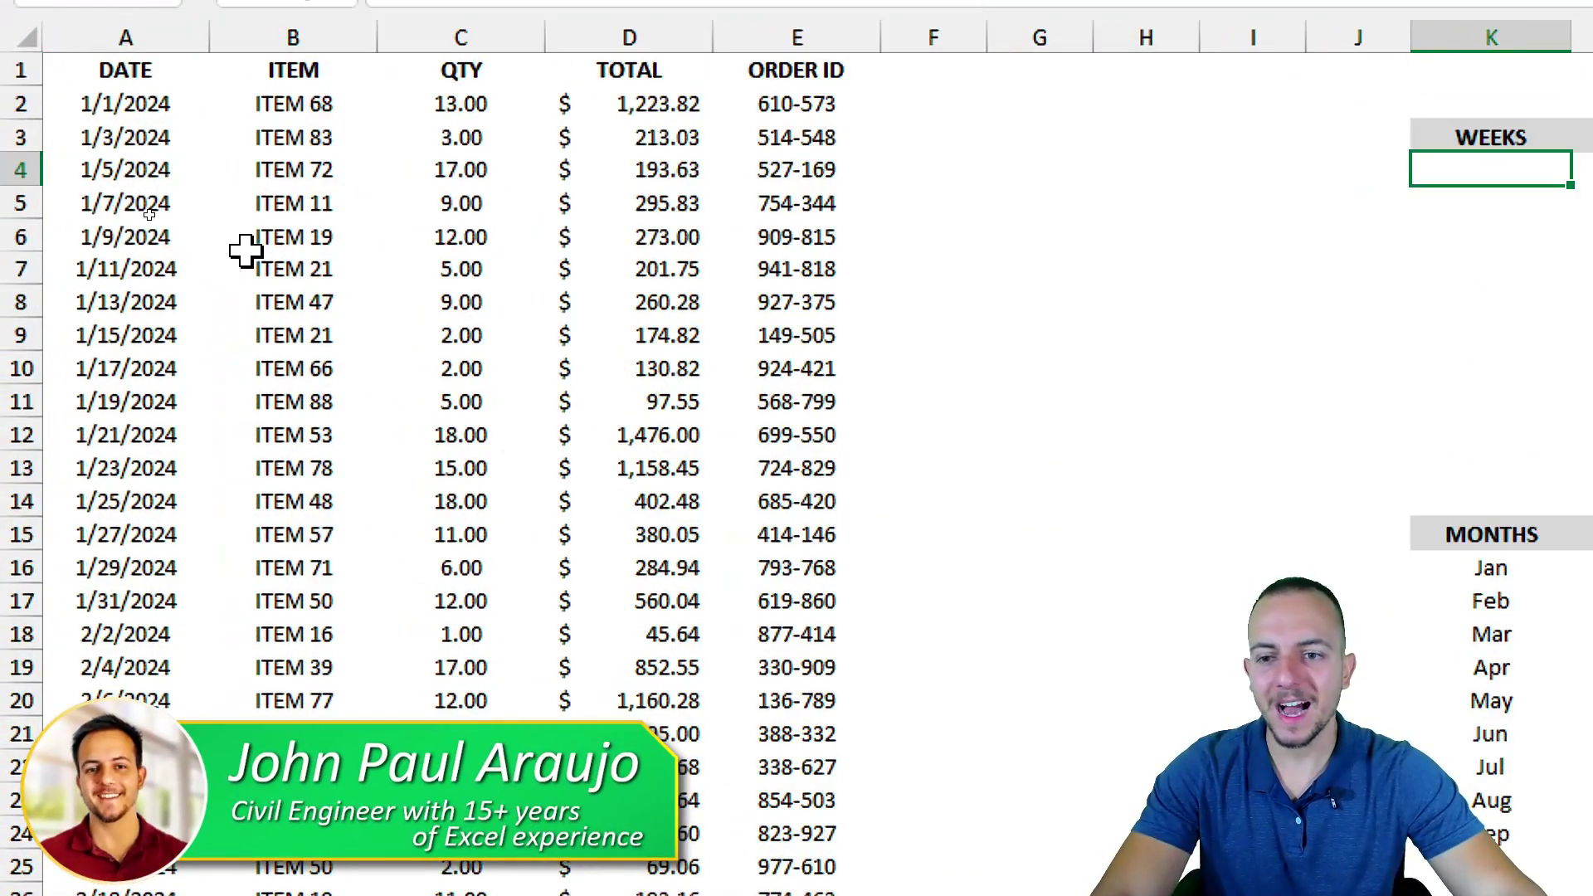
# Step: Examine the WEEKS, MONTHS and YEARS summary tables, including the monthly table for 2024
pyautogui.moveTo(1536, 133); pyautogui.dragTo(1510, 382)
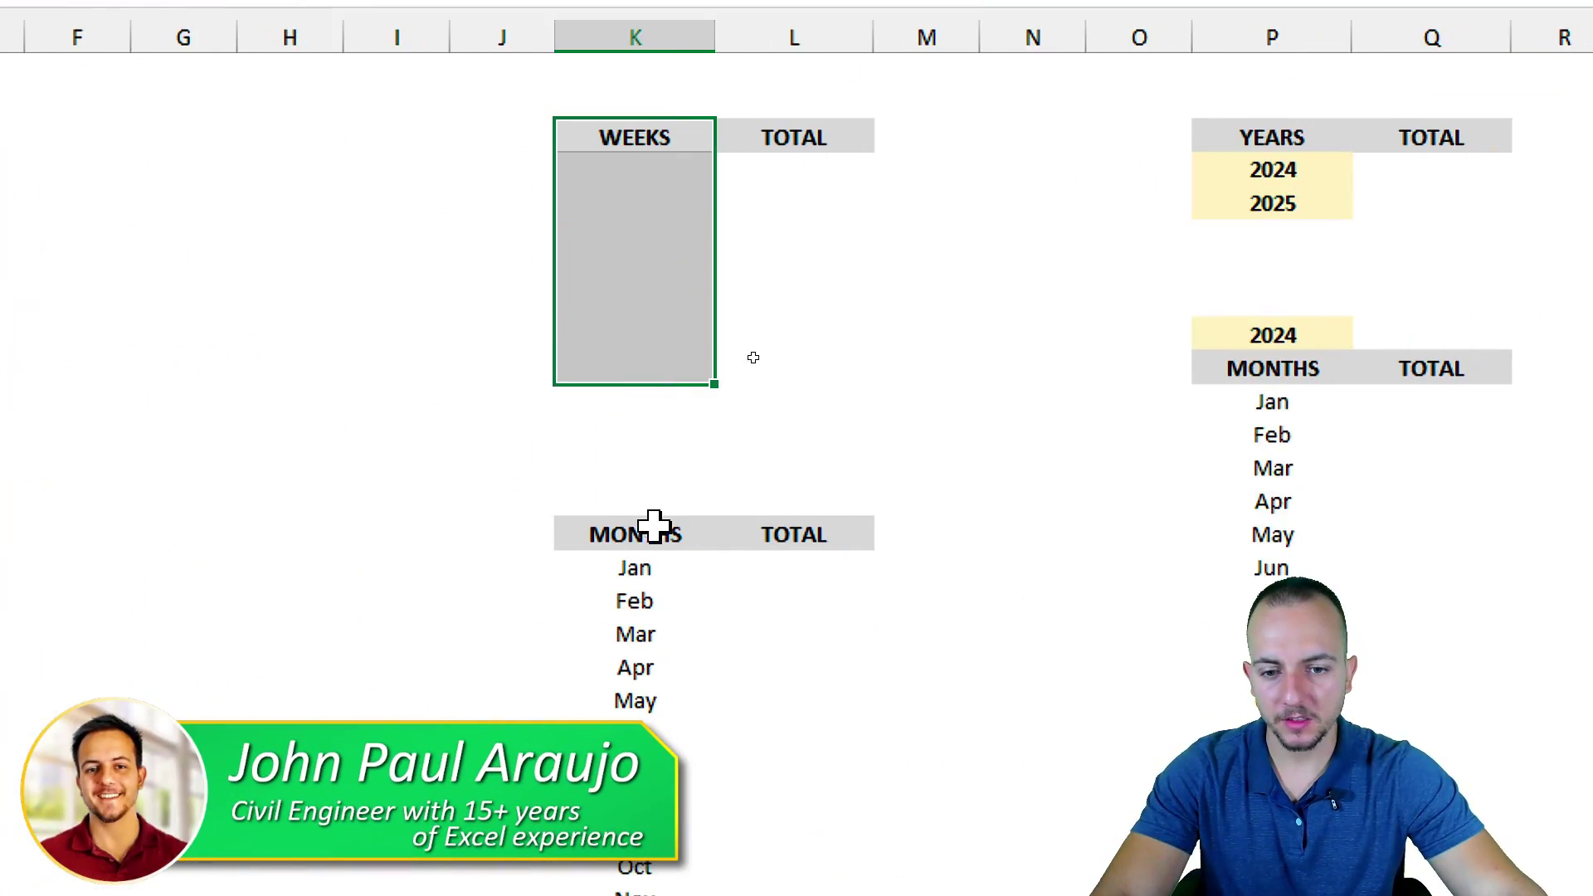
pyautogui.moveTo(653, 525); pyautogui.dragTo(636, 895)
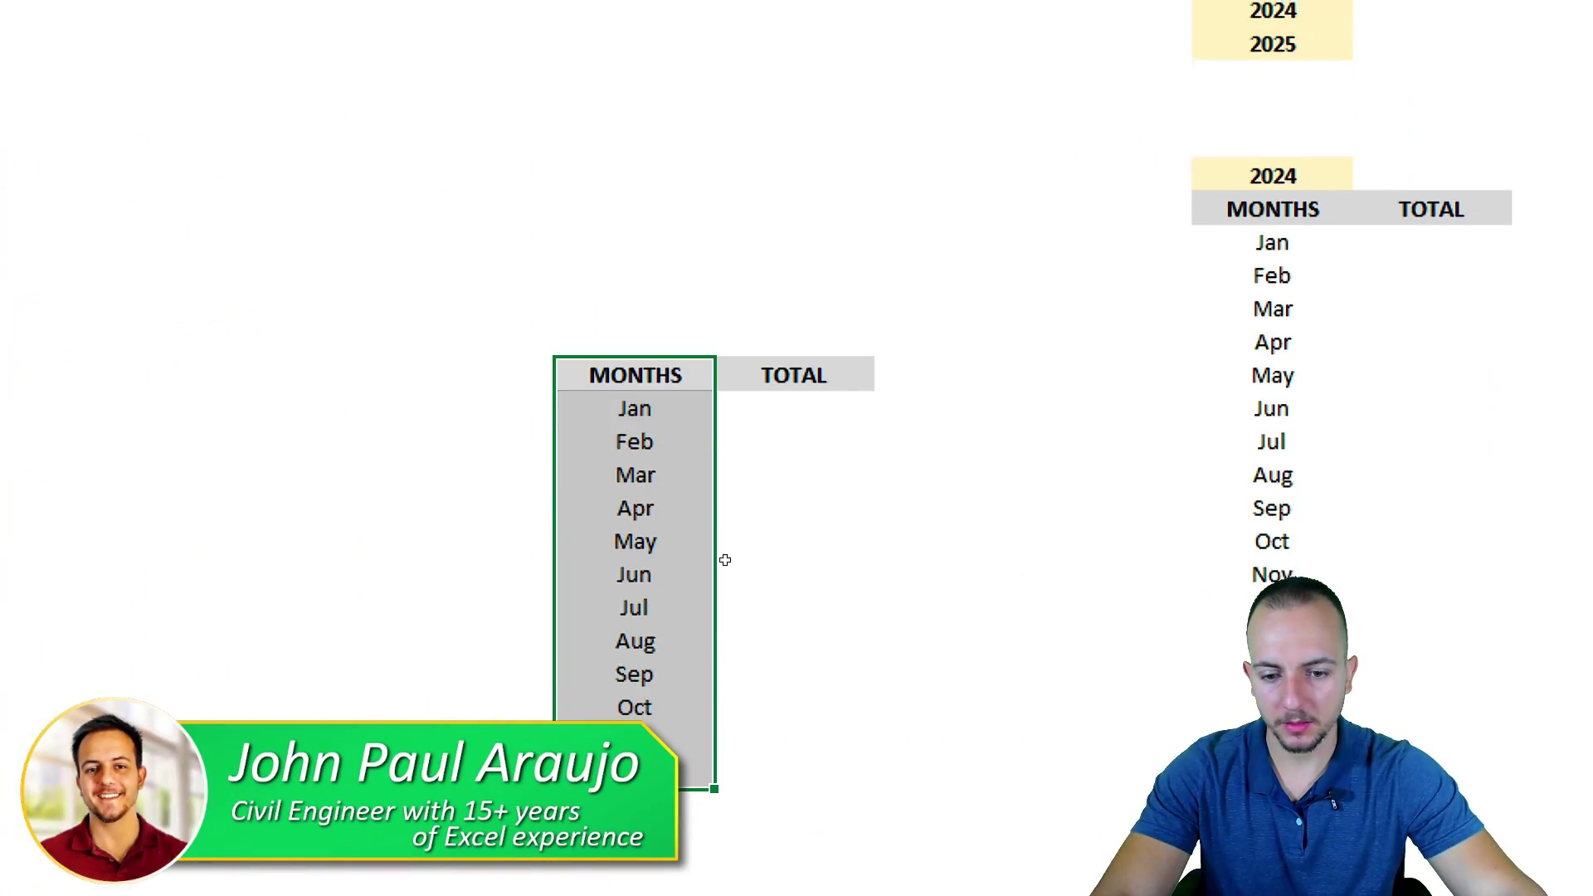
pyautogui.moveTo(1271, 137); pyautogui.dragTo(1261, 217)
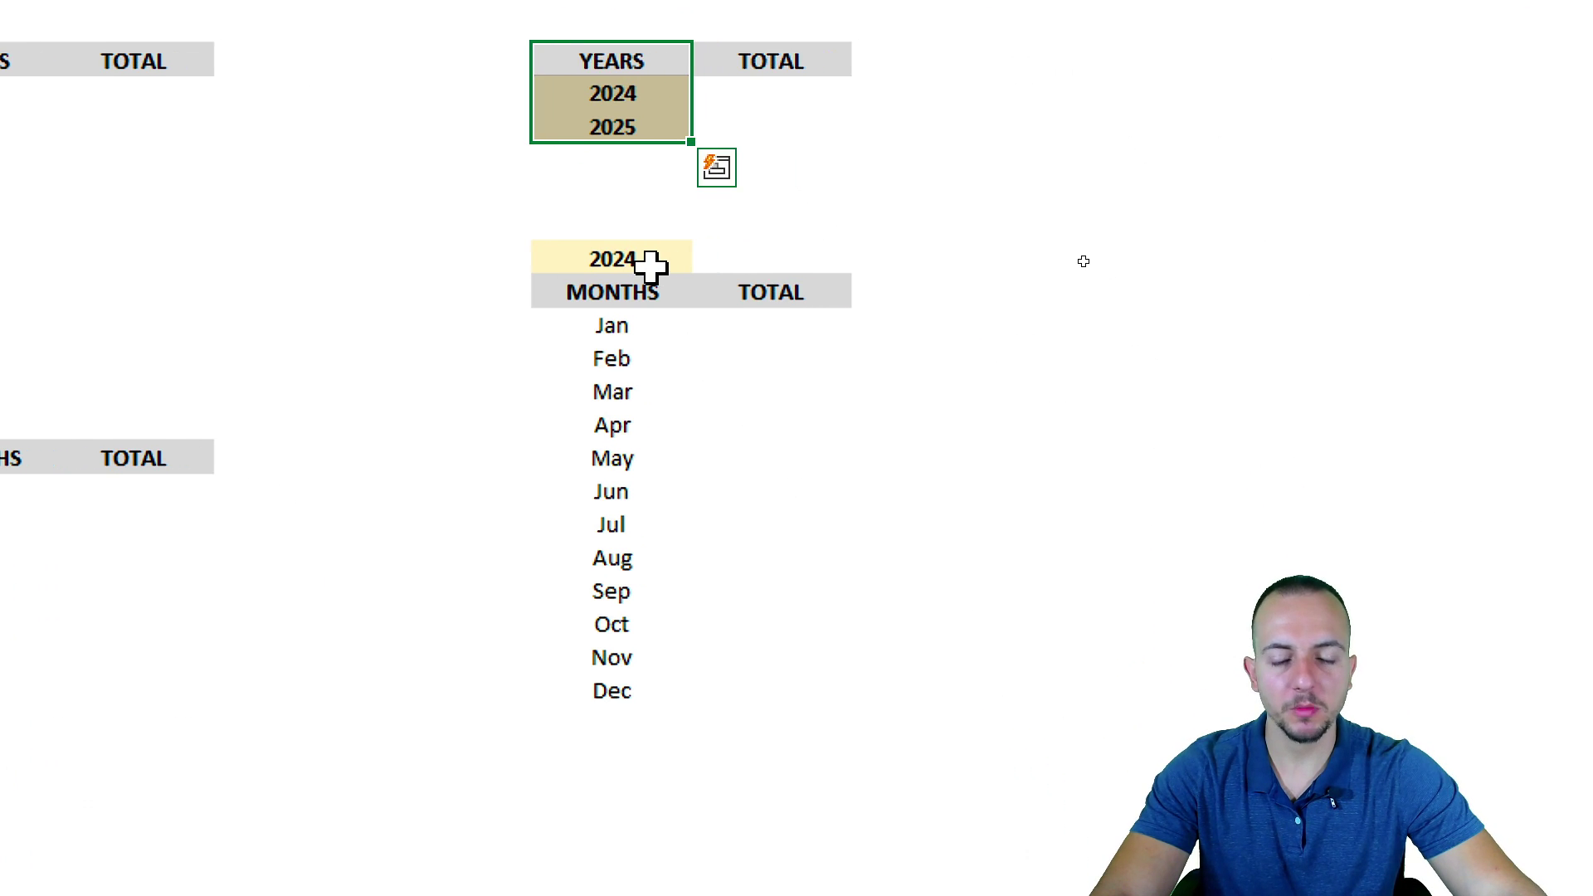
pyautogui.moveTo(612, 292); pyautogui.dragTo(569, 689)
pyautogui.click(661, 250)
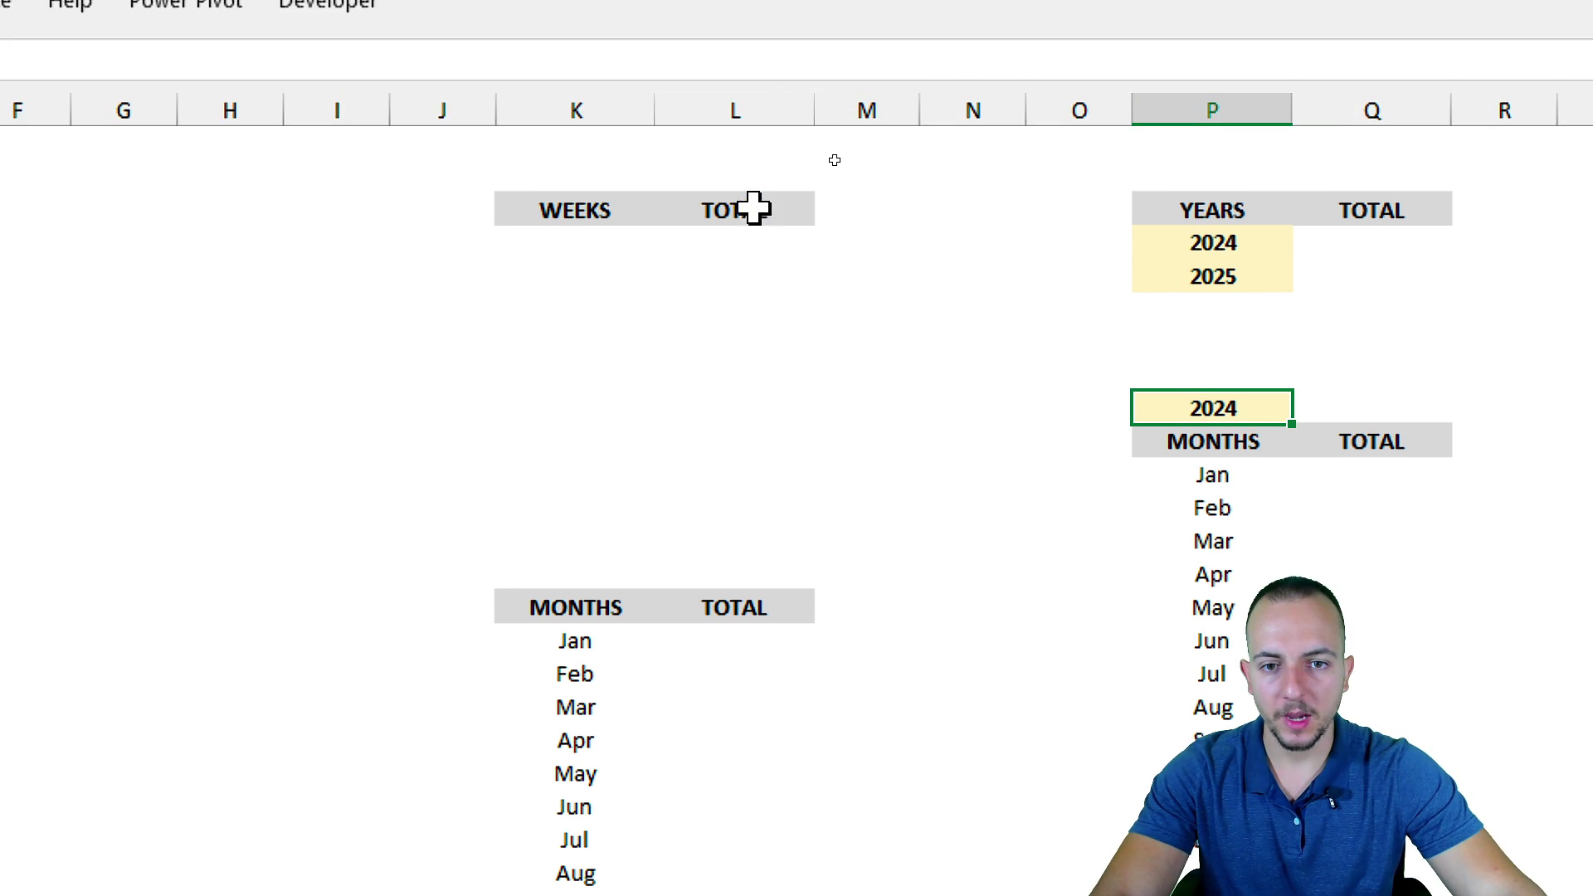
pyautogui.click(754, 89)
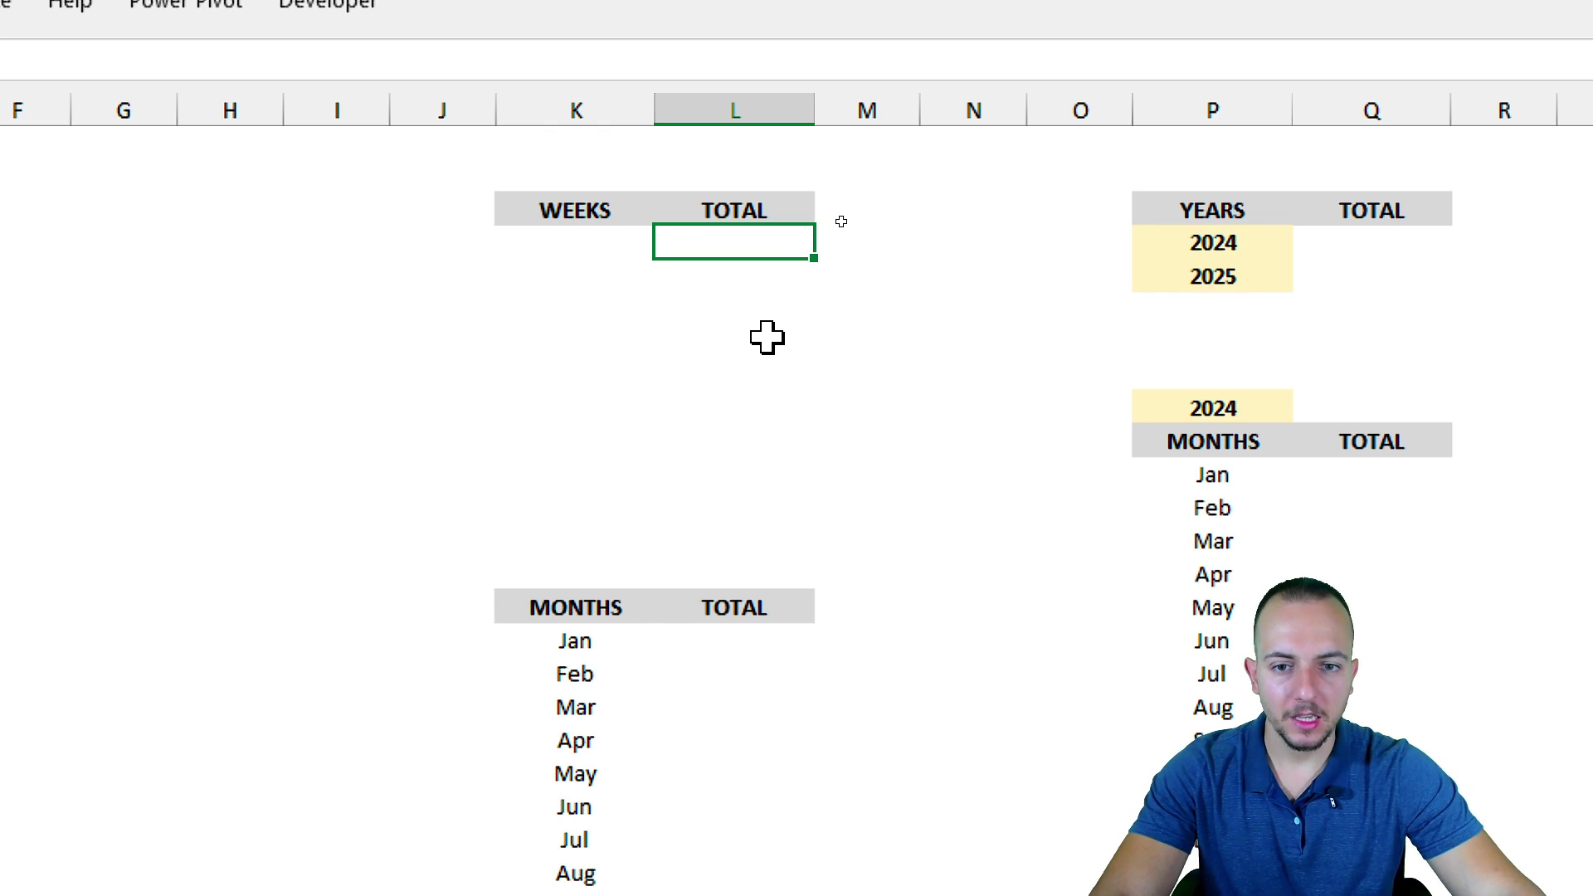
pyautogui.write('=SUM')
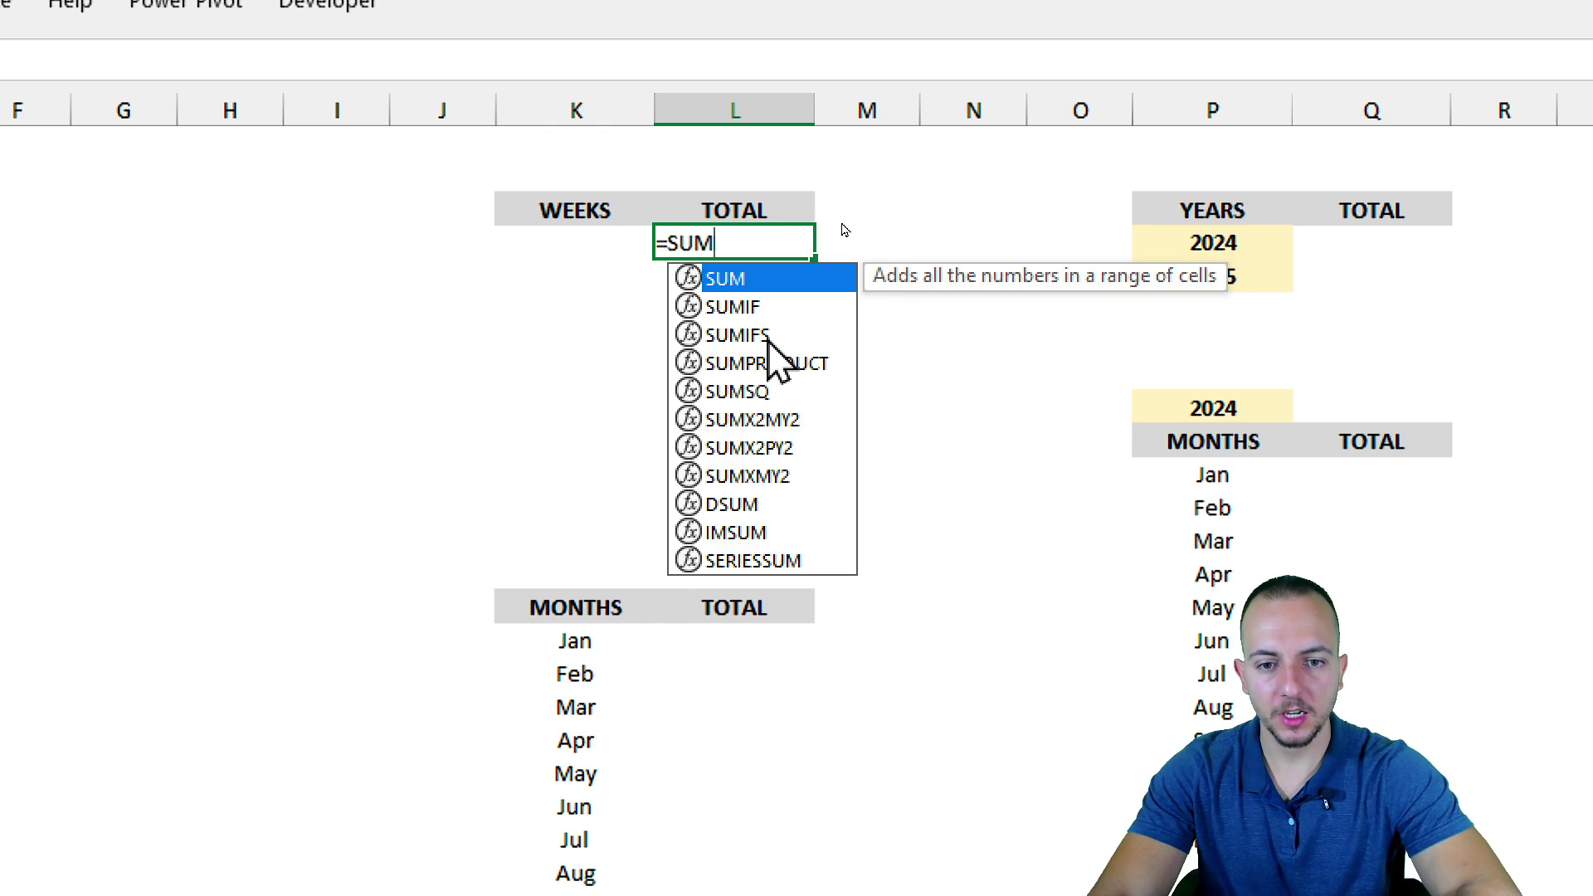
pyautogui.write('IF')
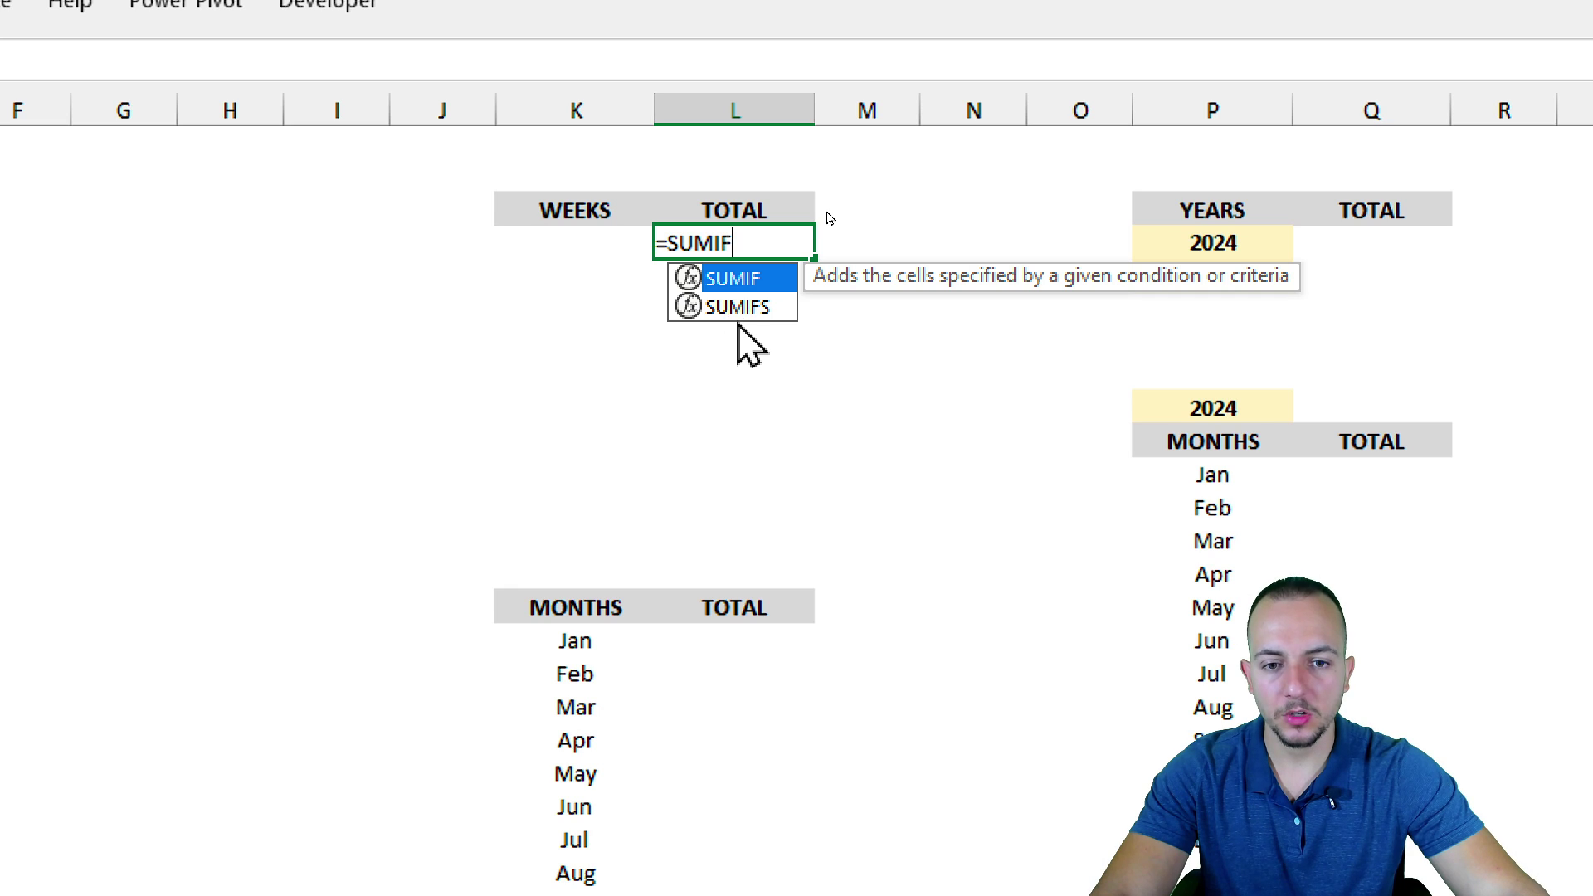
pyautogui.click(738, 318)
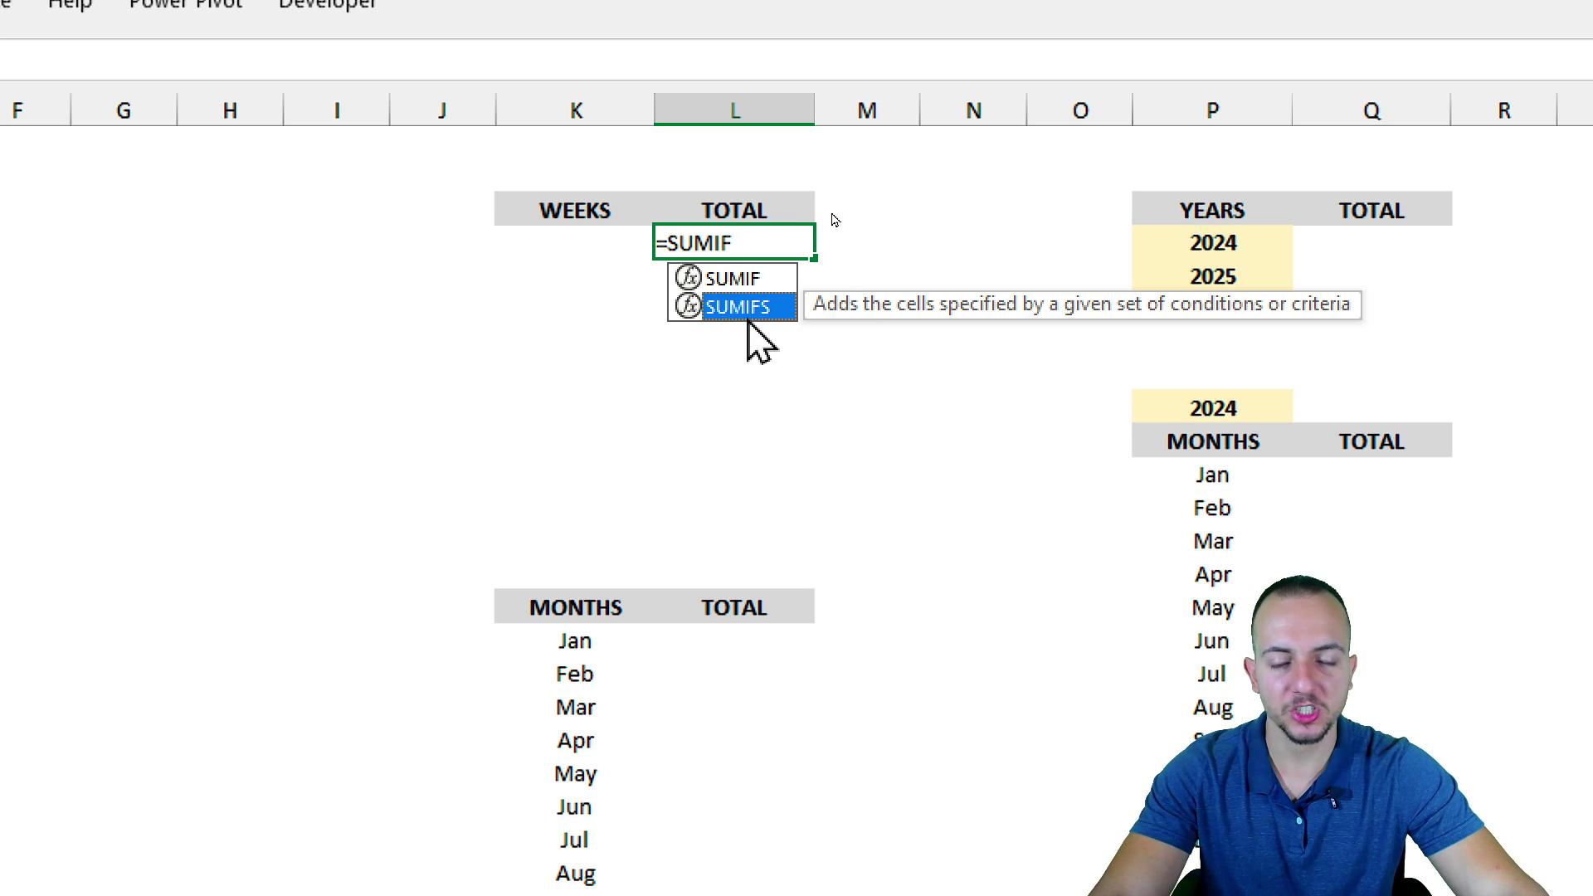
pyautogui.press('Escape')
# Step: Examine the empty WEEKS table and the source data's DATE, ITEM, QTY, TOTAL and ORDER ID columns
pyautogui.moveTo(573, 166); pyautogui.dragTo(734, 407)
pyautogui.click(584, 213)
pyautogui.click(594, 240)
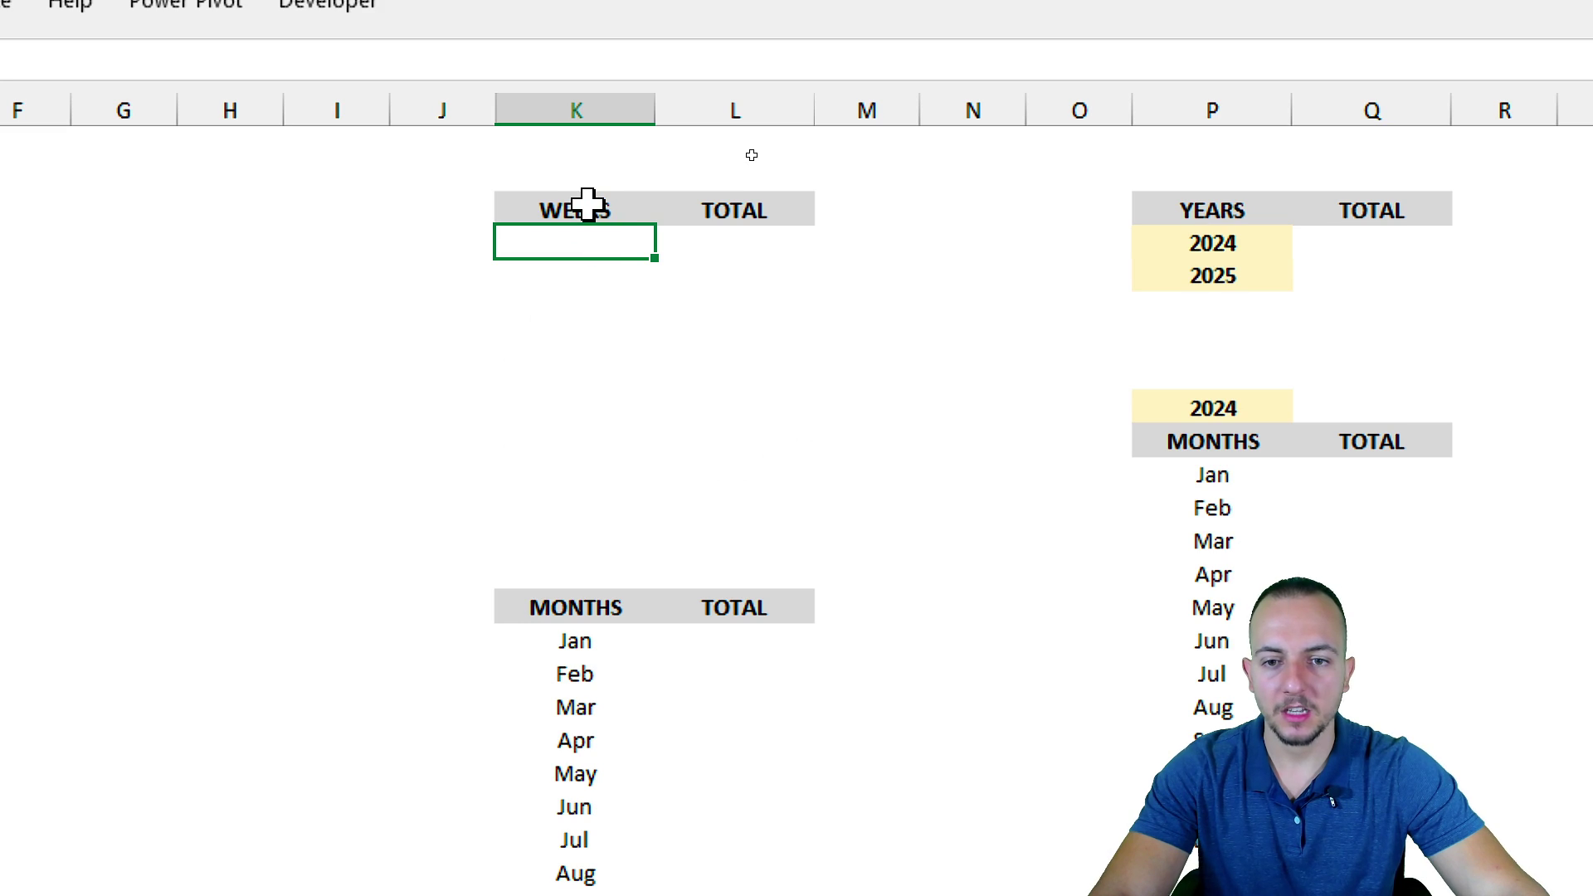
pyautogui.moveTo(580, 204); pyautogui.dragTo(605, 330)
pyautogui.click(580, 240)
pyautogui.hscroll(-5, 180, 252)
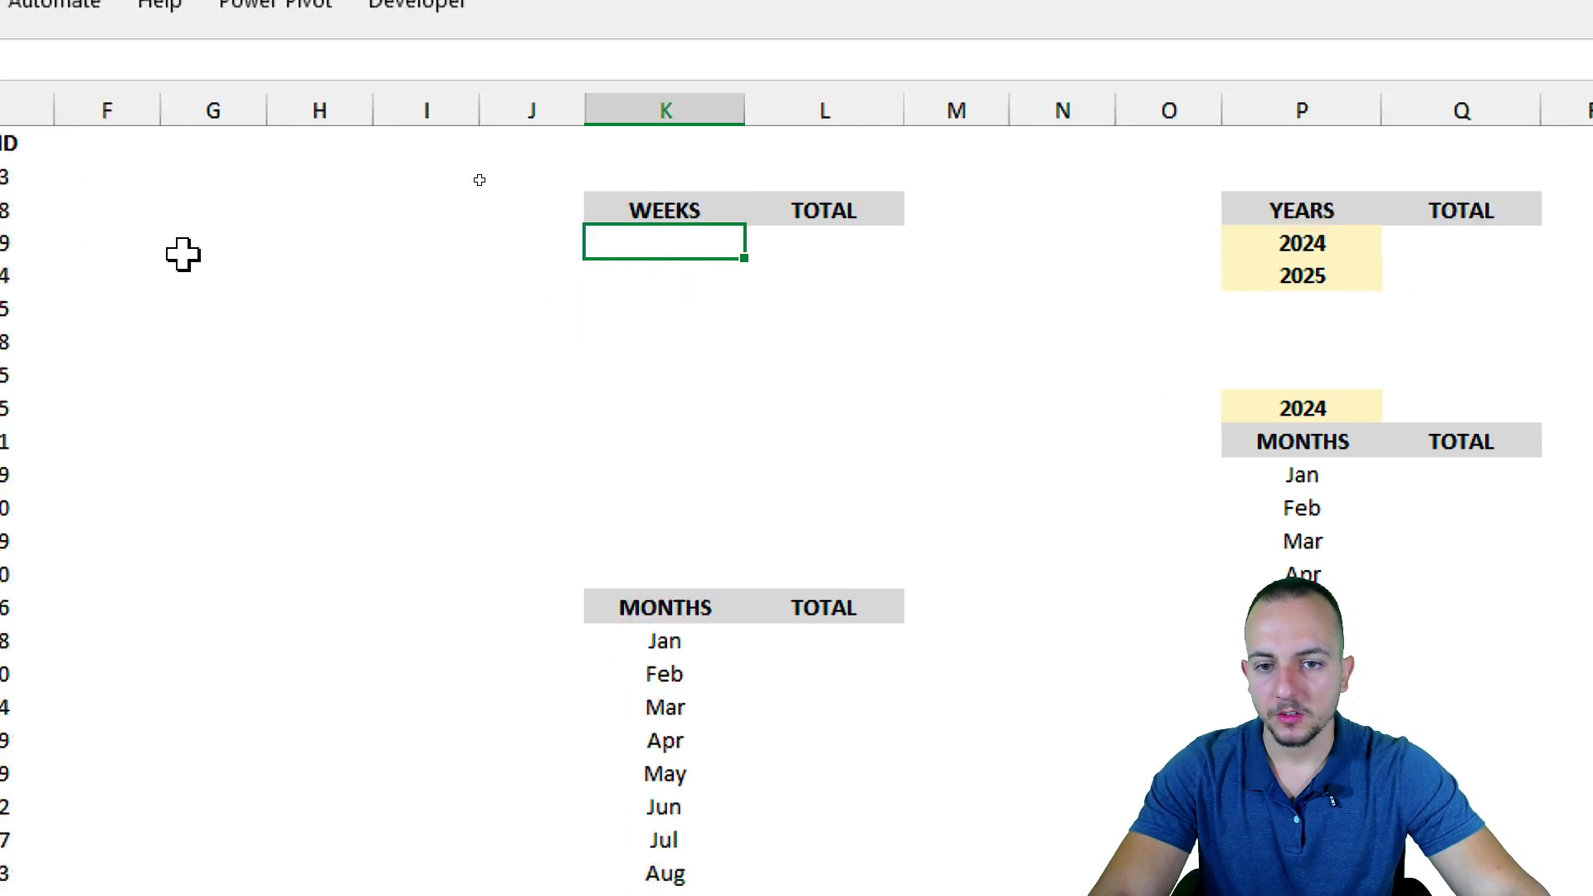
pyautogui.hscroll(-1, 199, 253)
pyautogui.moveTo(162, 149); pyautogui.dragTo(166, 544)
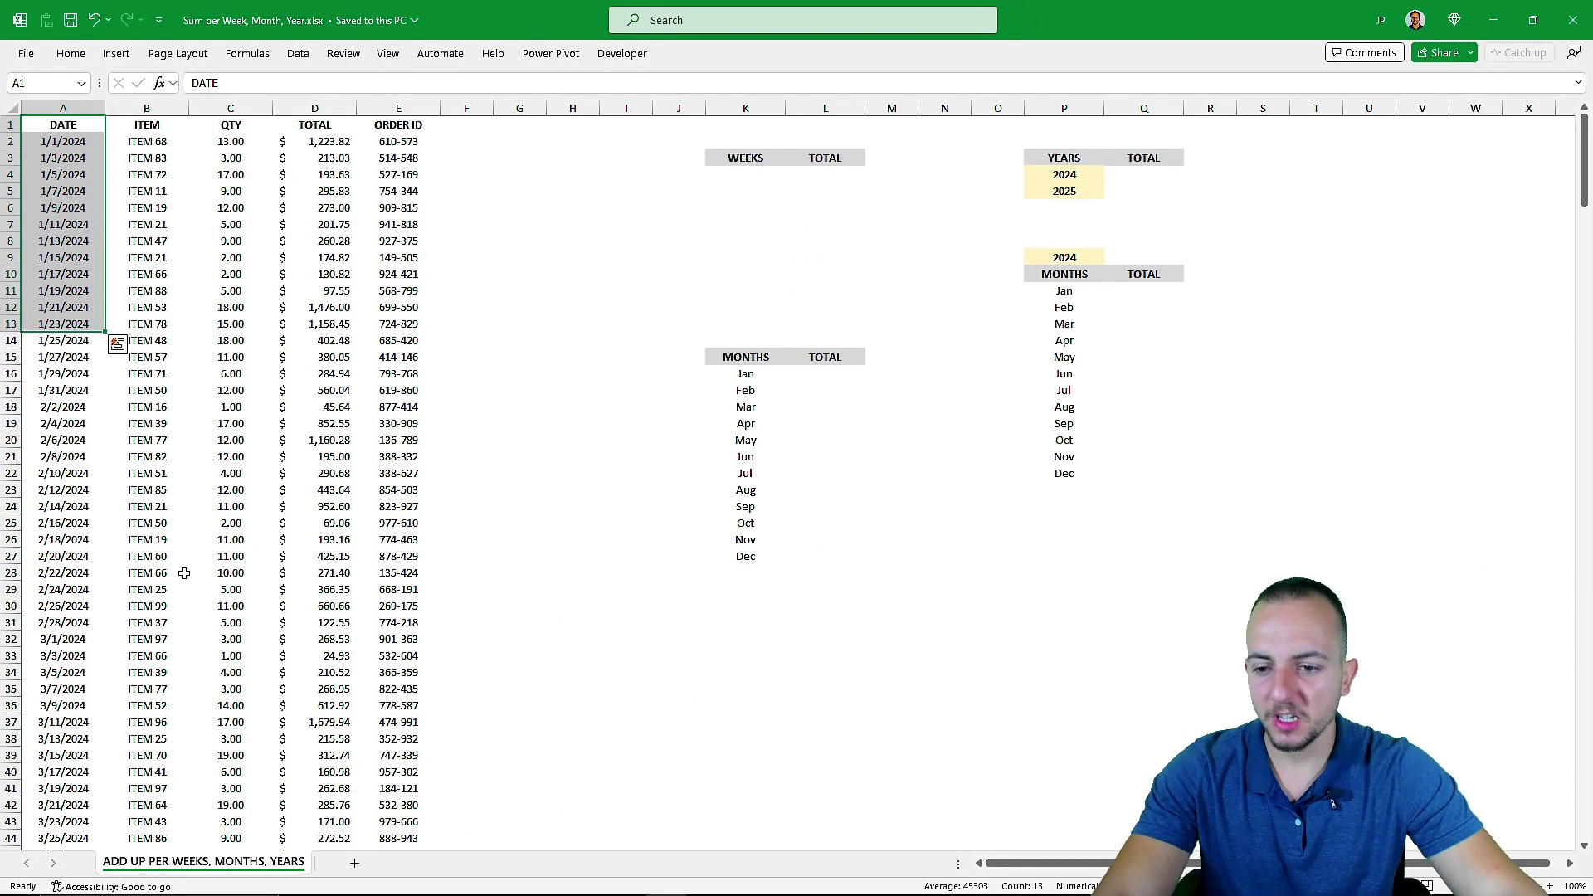
pyautogui.scroll(-7, 184, 574)
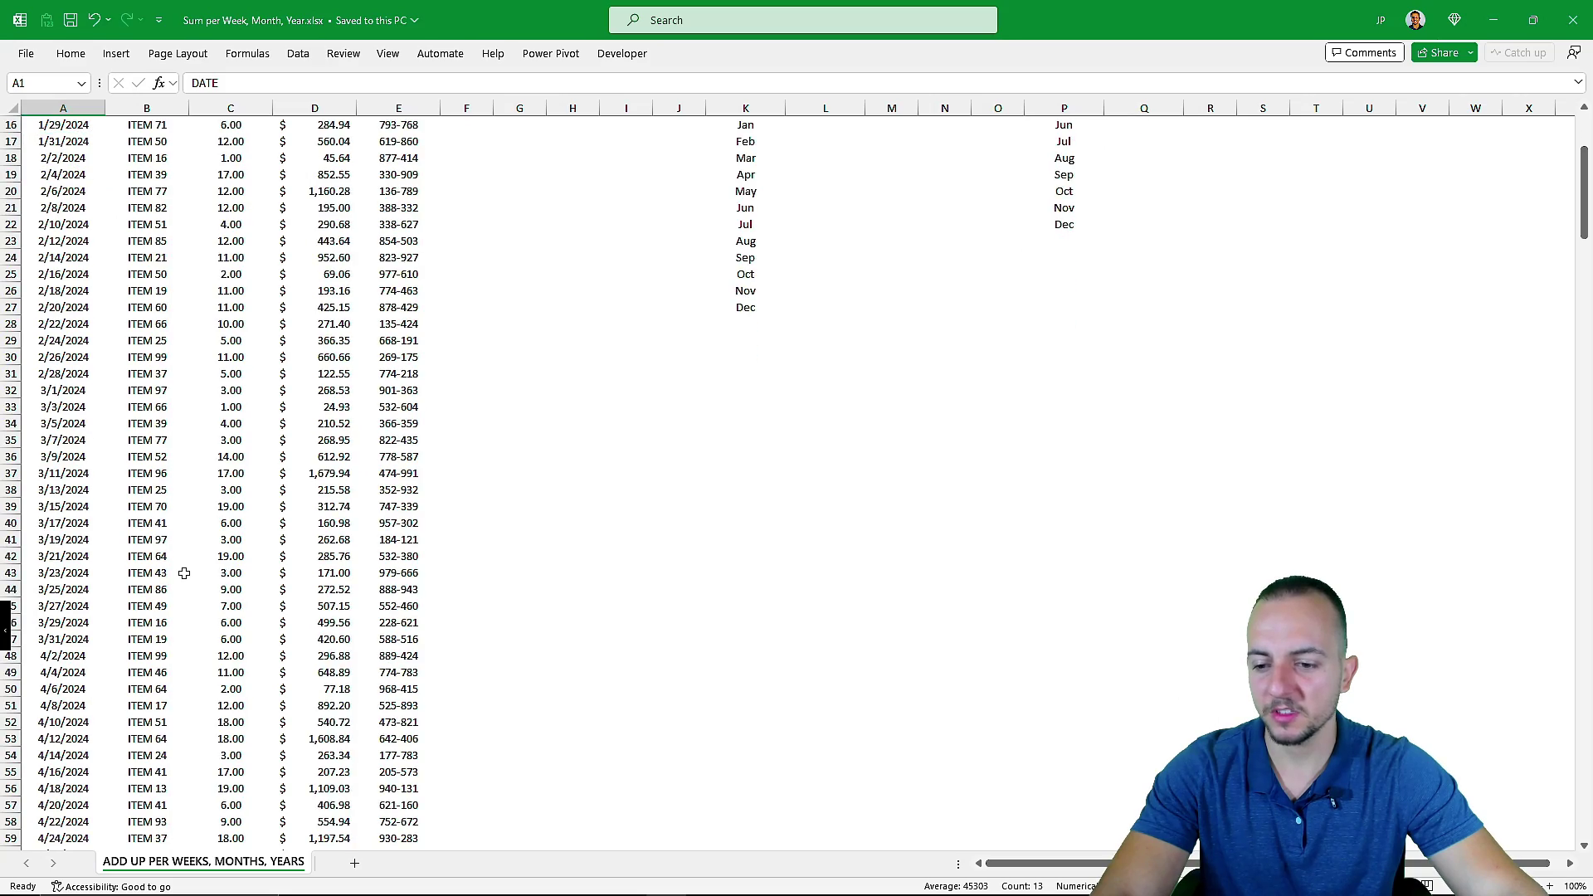
pyautogui.scroll(7, 185, 573)
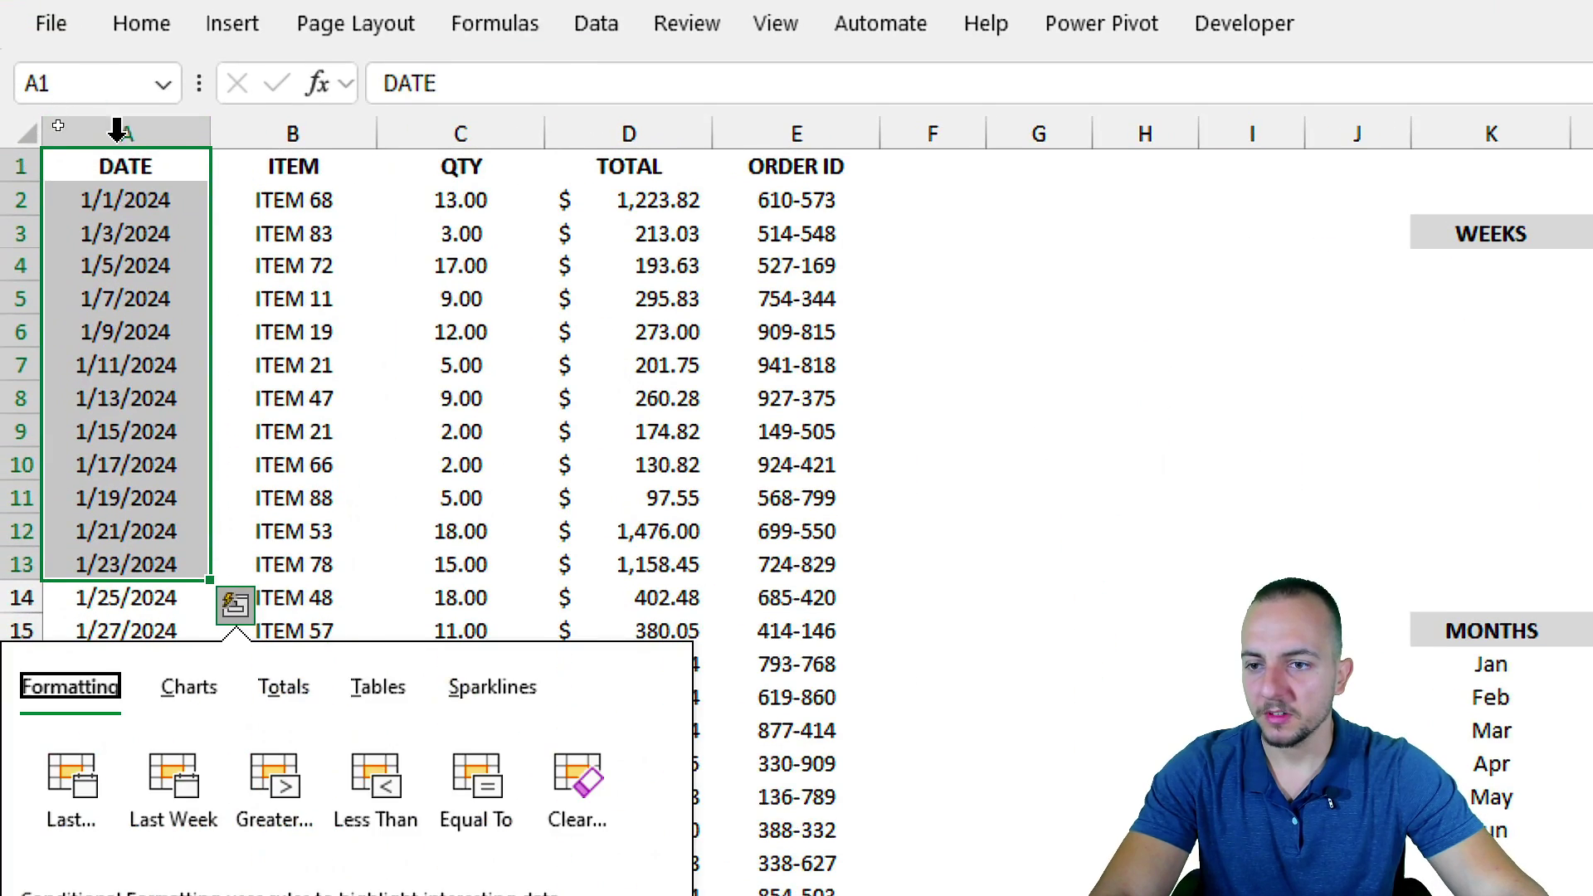
pyautogui.click(93, 125)
pyautogui.click(146, 131)
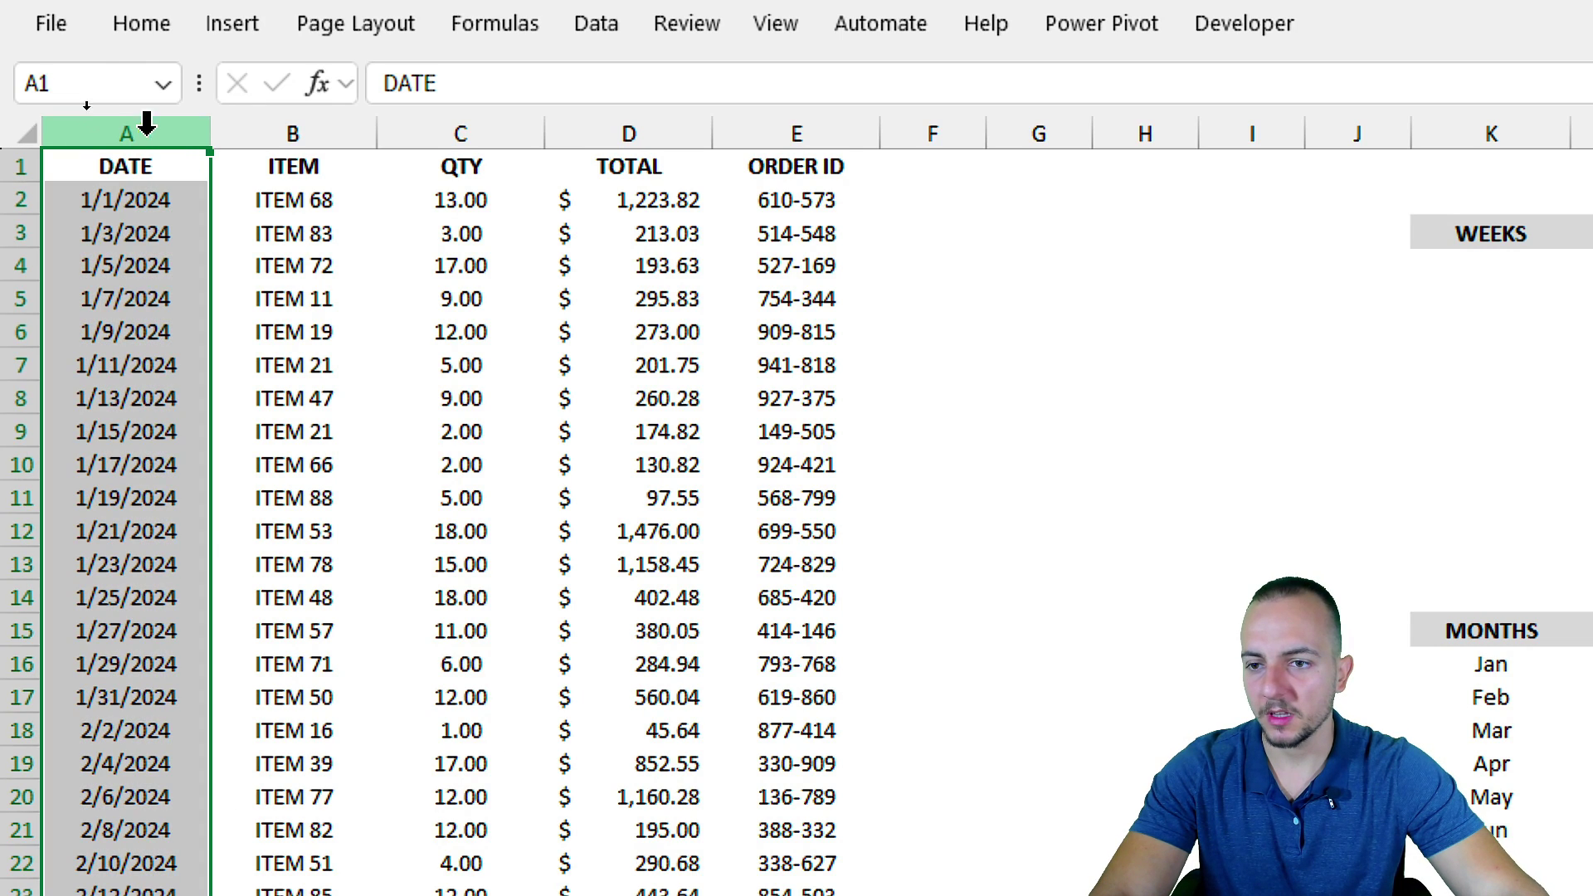
pyautogui.click(281, 131)
pyautogui.click(498, 137)
pyautogui.click(661, 122)
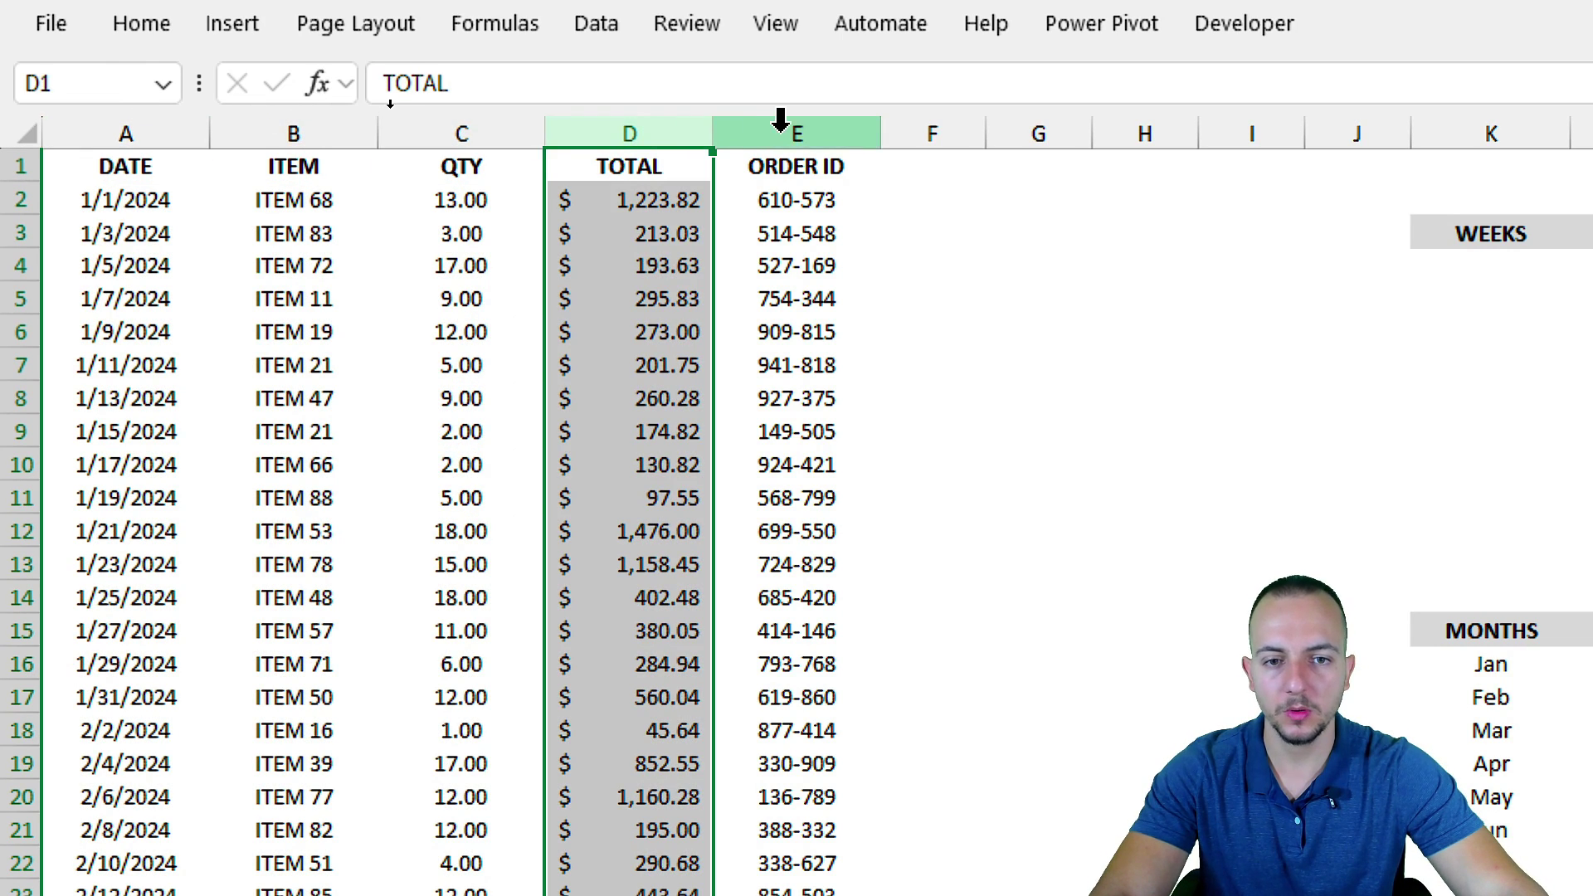
pyautogui.click(780, 123)
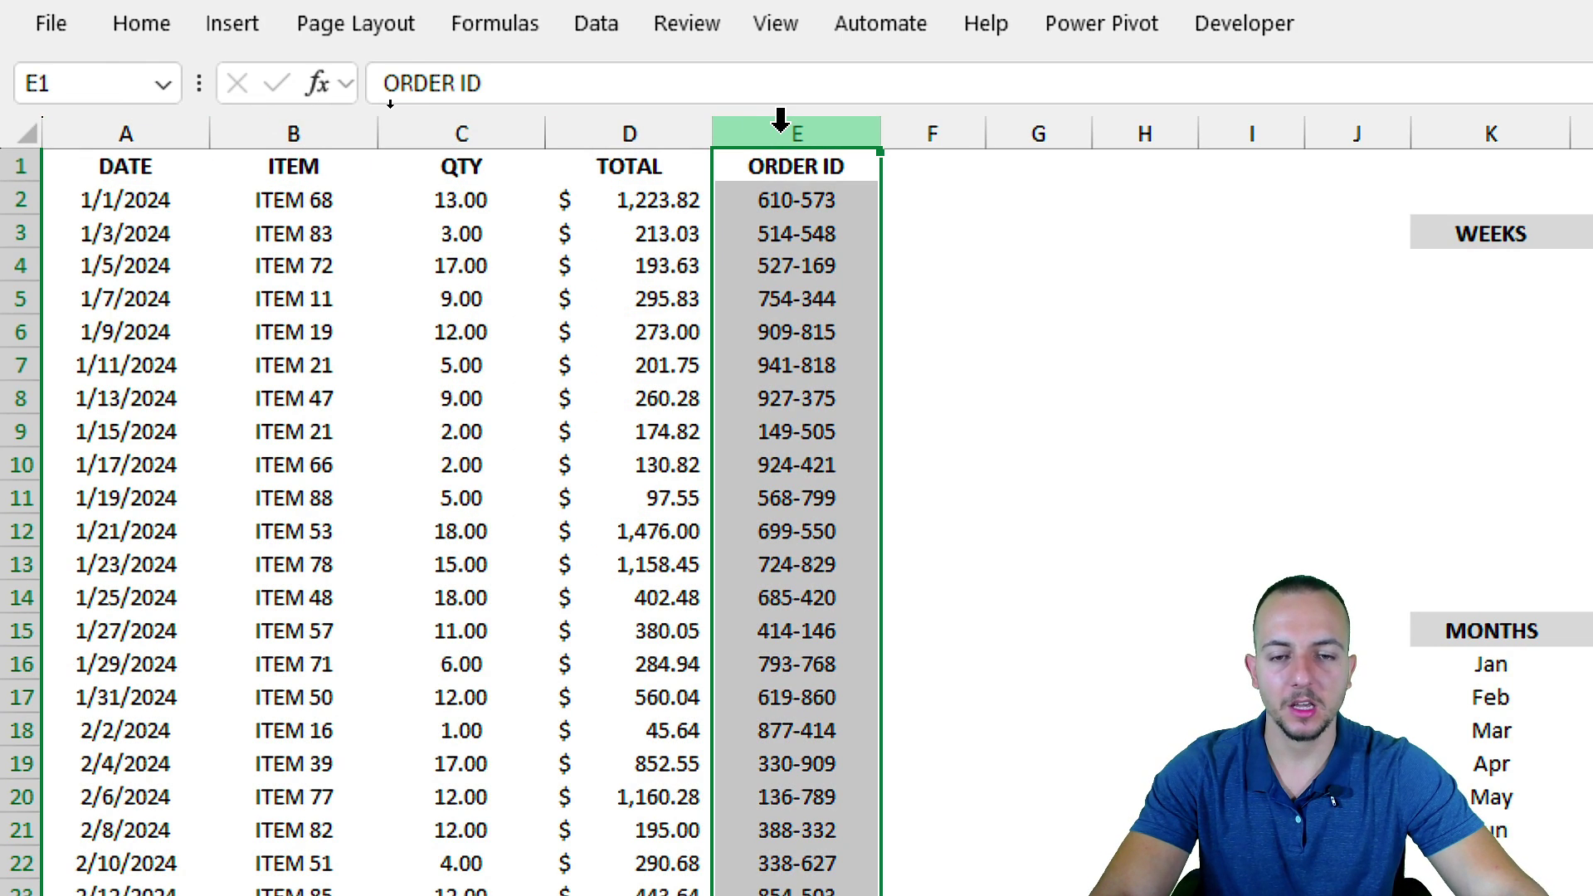
pyautogui.click(184, 167)
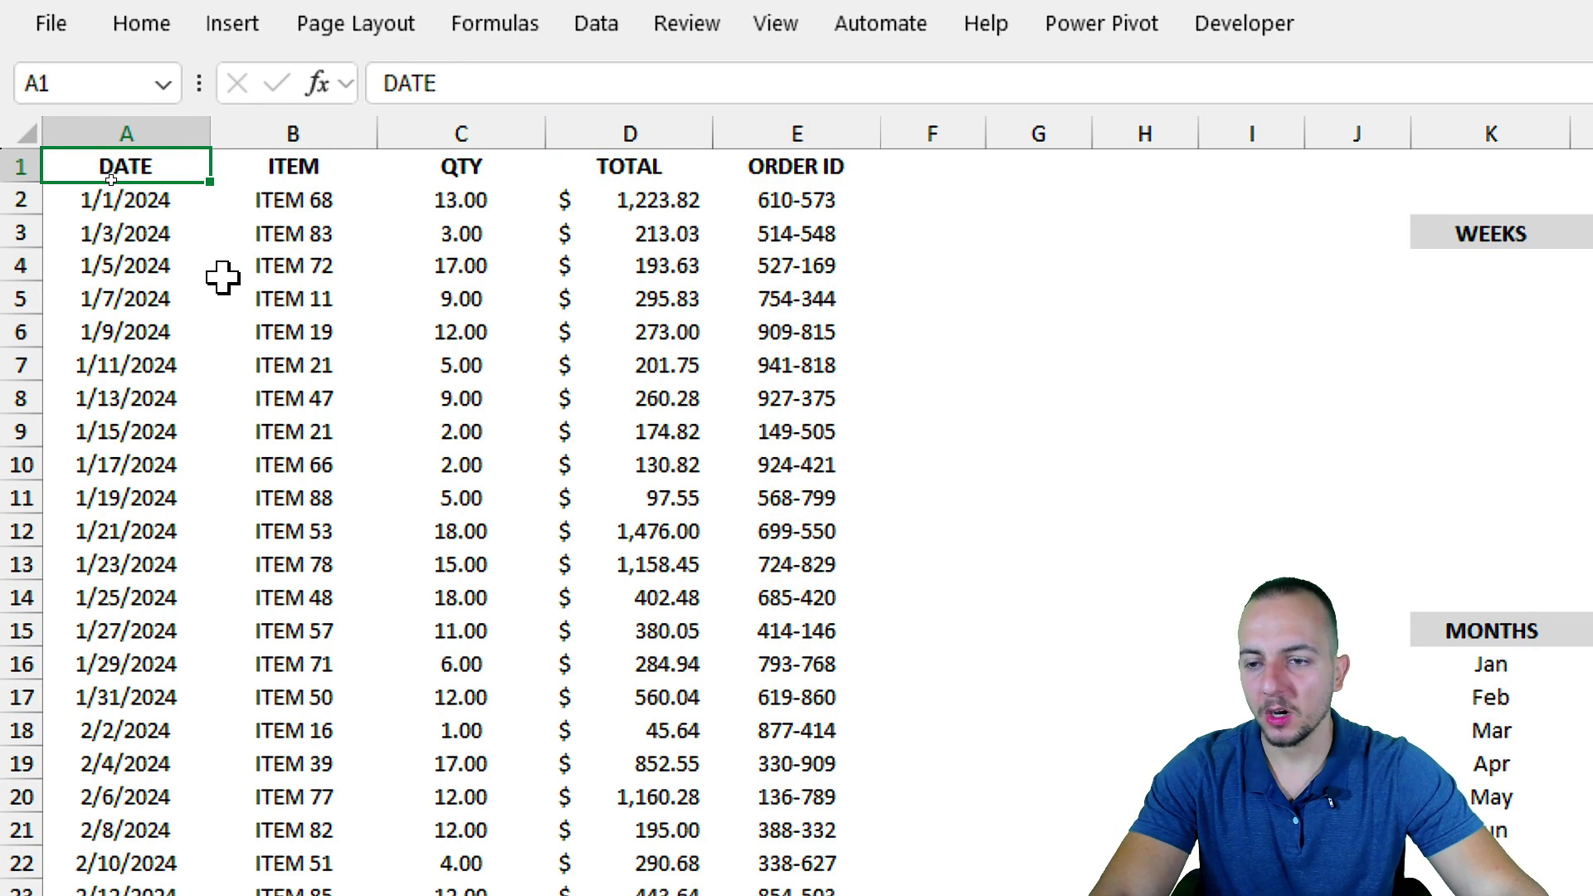
pyautogui.moveTo(64, 176)
pyautogui.mouseDown()
pyautogui.moveTo(208, 223)
pyautogui.moveTo(326, 349)
pyautogui.mouseUp()
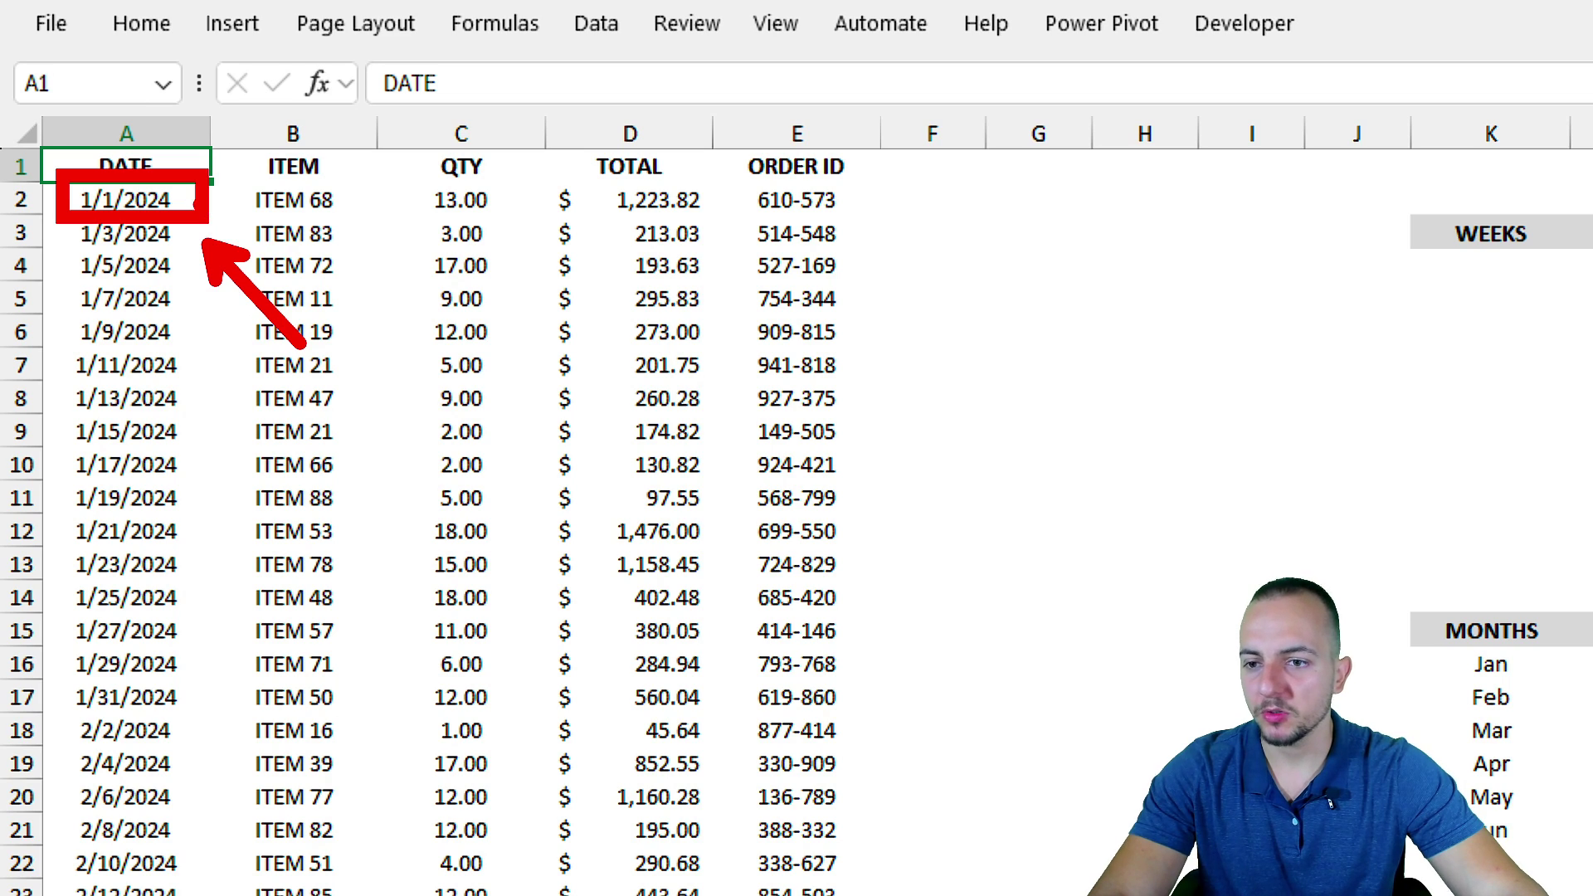
pyautogui.hotkey('ctrl', 'z')
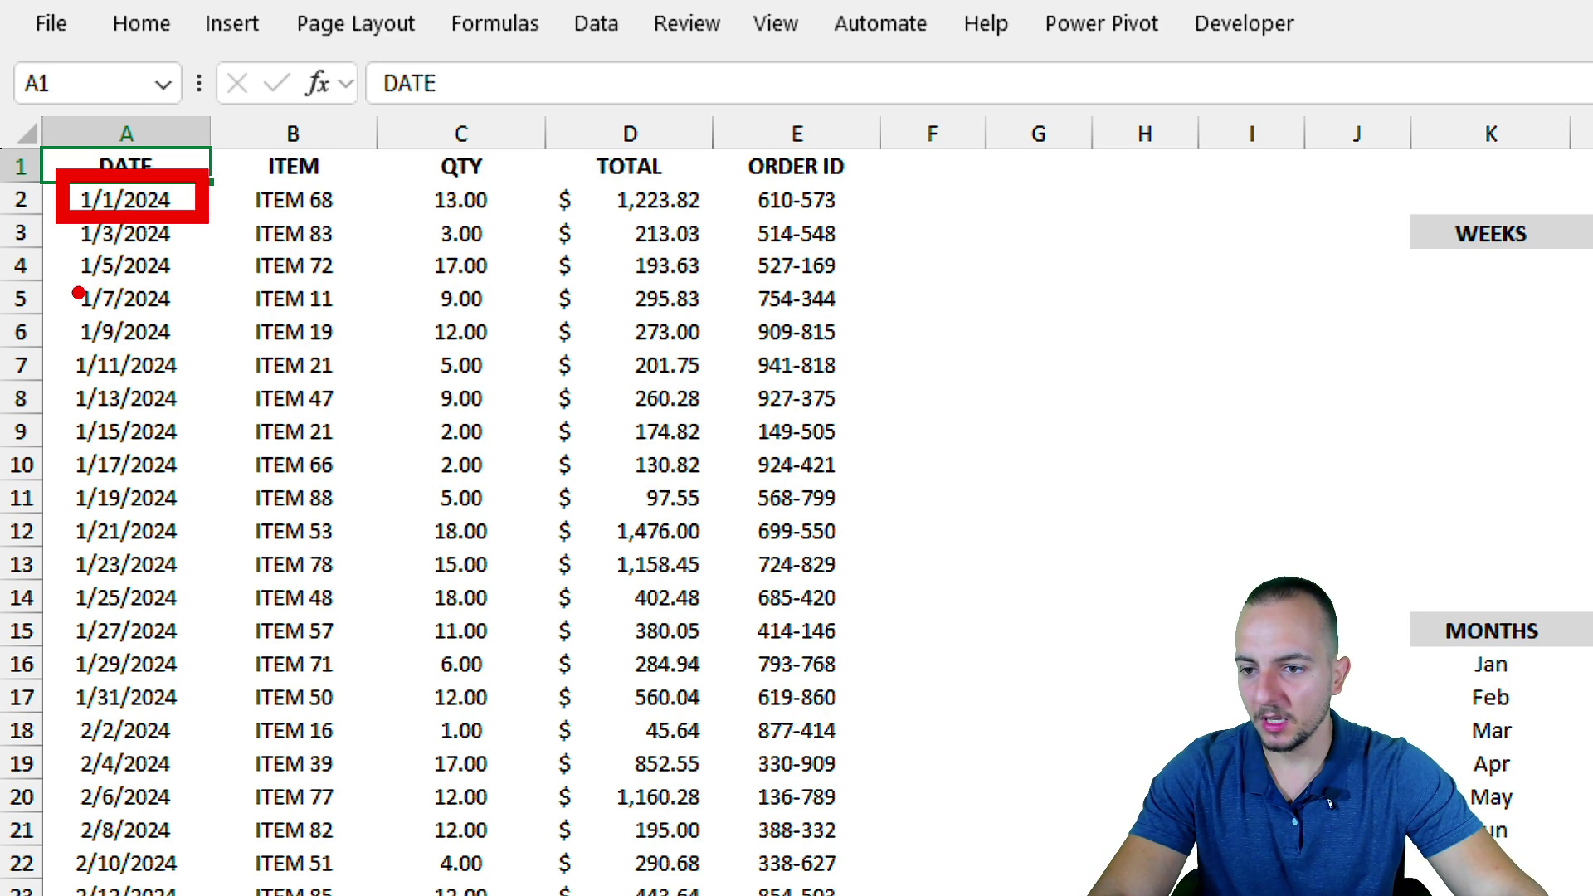
pyautogui.moveTo(53, 277)
pyautogui.mouseDown()
pyautogui.moveTo(194, 322)
pyautogui.moveTo(274, 438)
pyautogui.mouseUp()
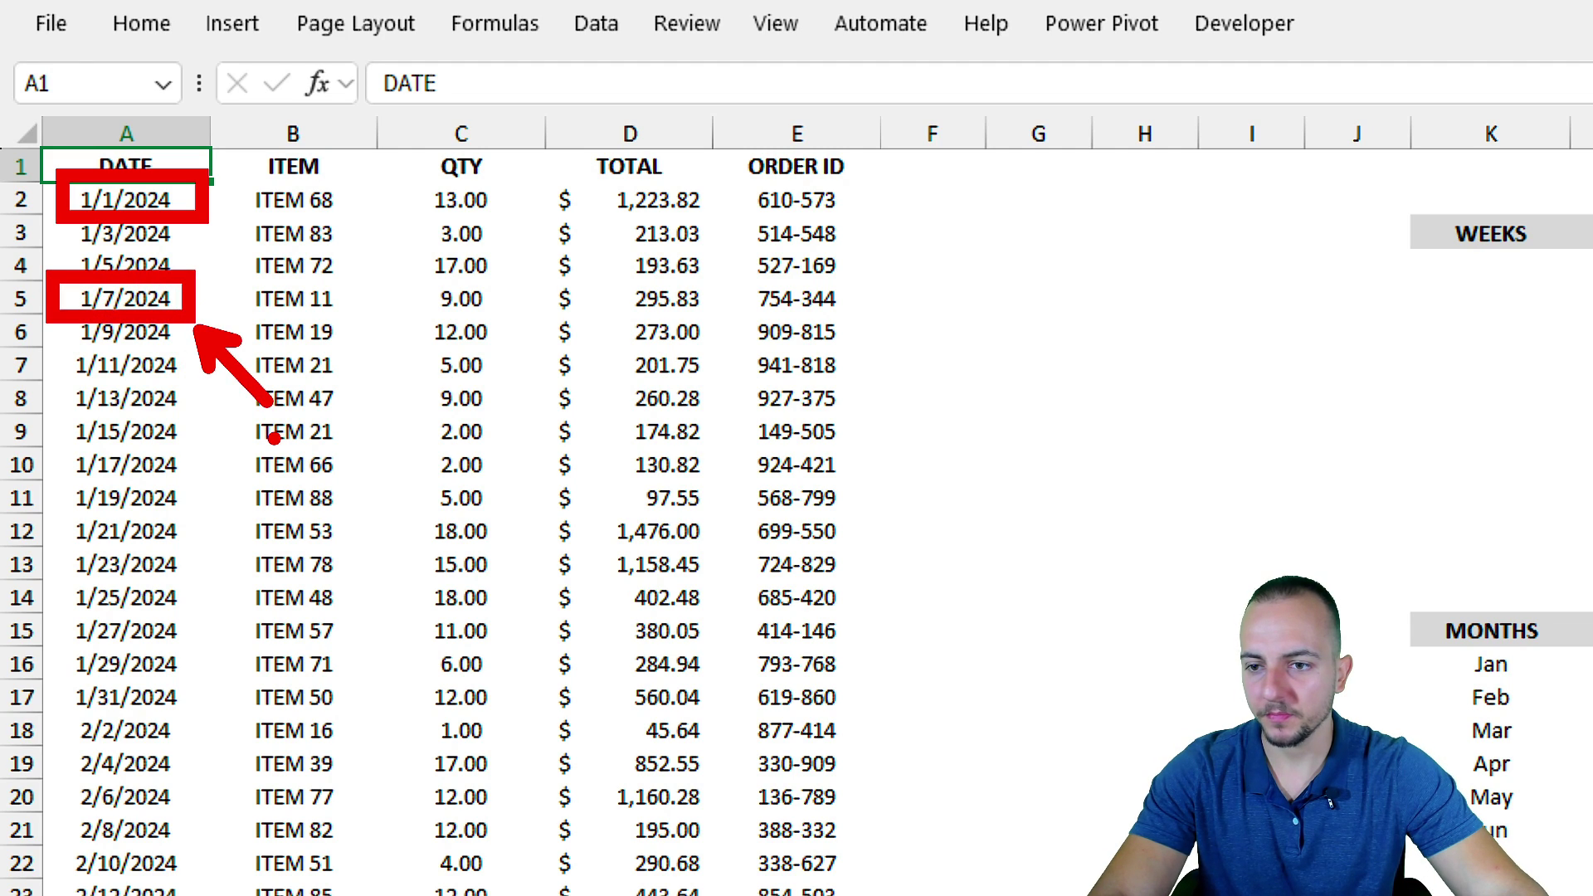
pyautogui.hotkey('ctrl', 'z')
pyautogui.moveTo(211, 195); pyautogui.dragTo(222, 287)
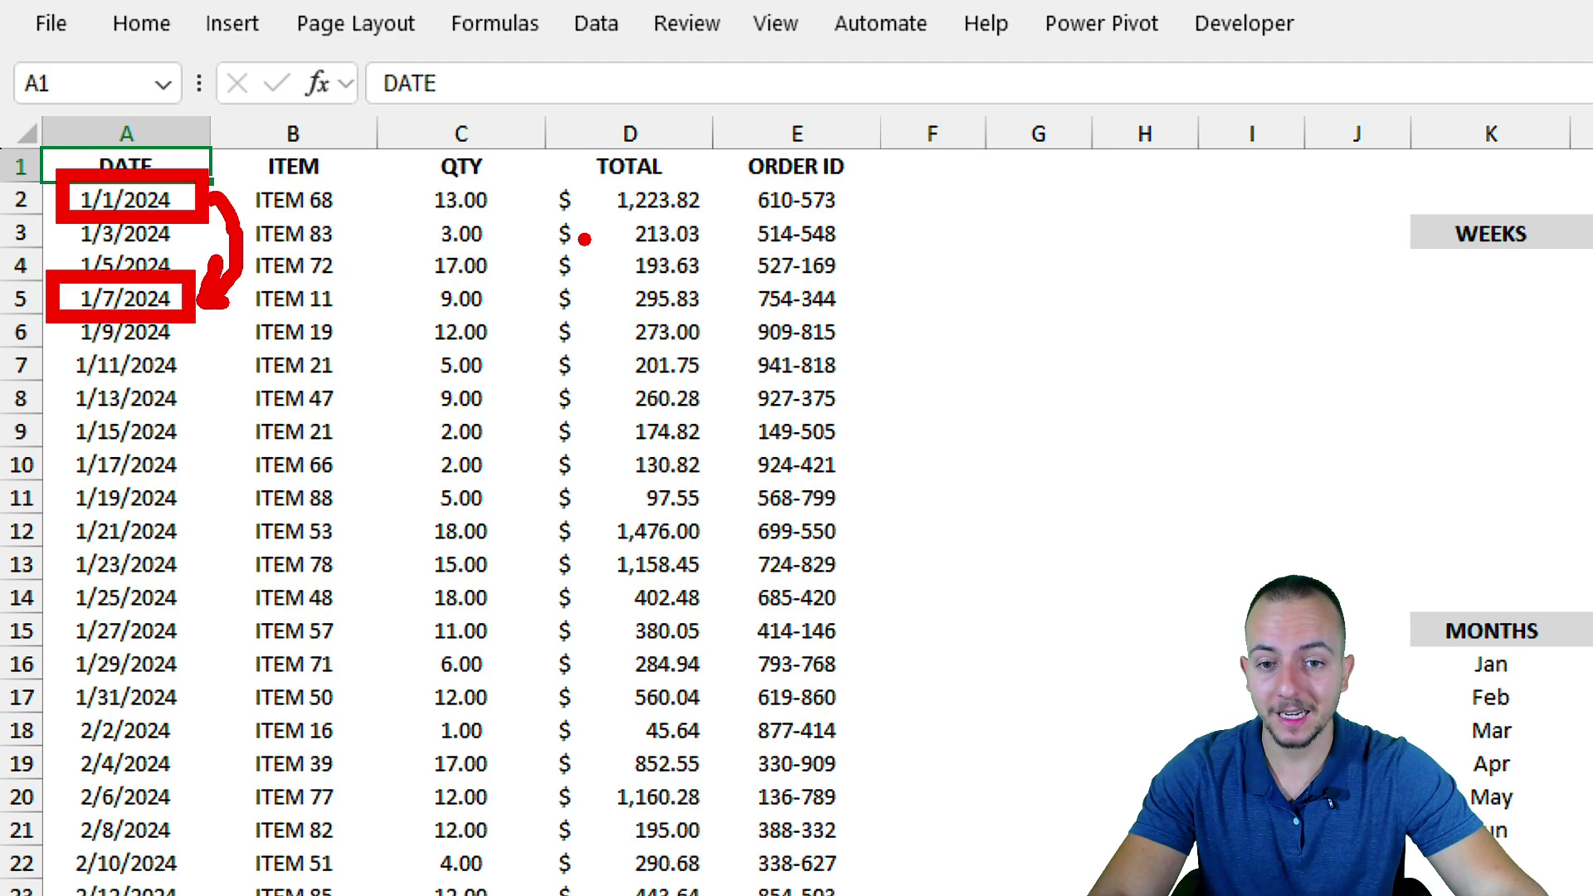
pyautogui.moveTo(548, 242); pyautogui.dragTo(267, 241)
pyautogui.moveTo(541, 175)
pyautogui.mouseDown()
pyautogui.moveTo(623, 284)
pyautogui.moveTo(738, 316)
pyautogui.moveTo(751, 375)
pyautogui.moveTo(853, 403)
pyautogui.mouseUp()
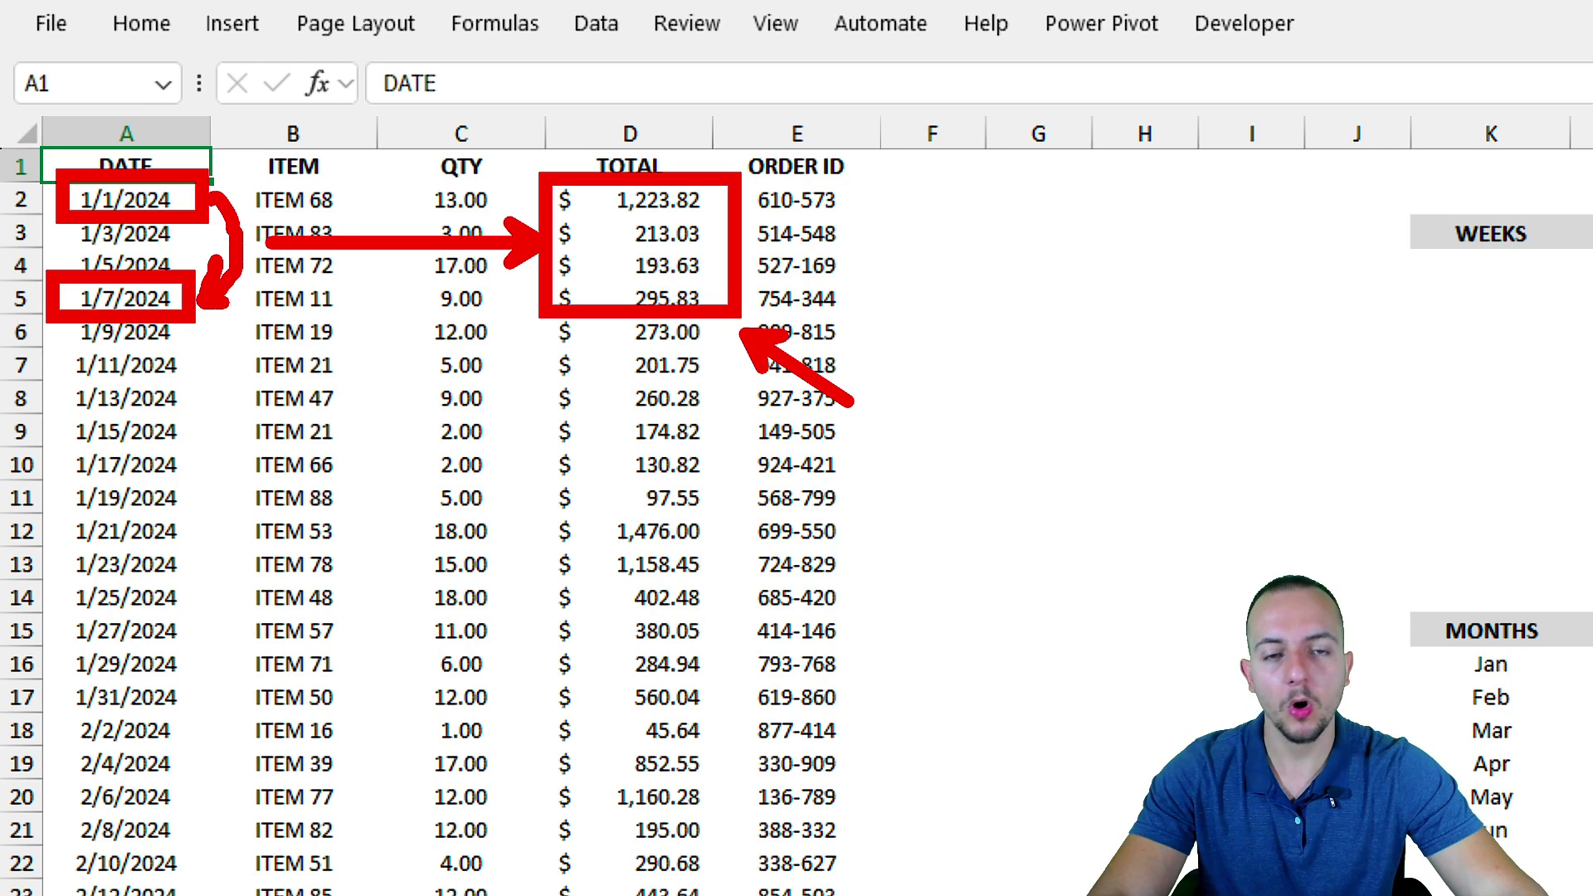
# Step: Enter 1/1/2024 in K4 as the first week's start date and the formula =K4+7 in K5
pyautogui.click(1482, 260)
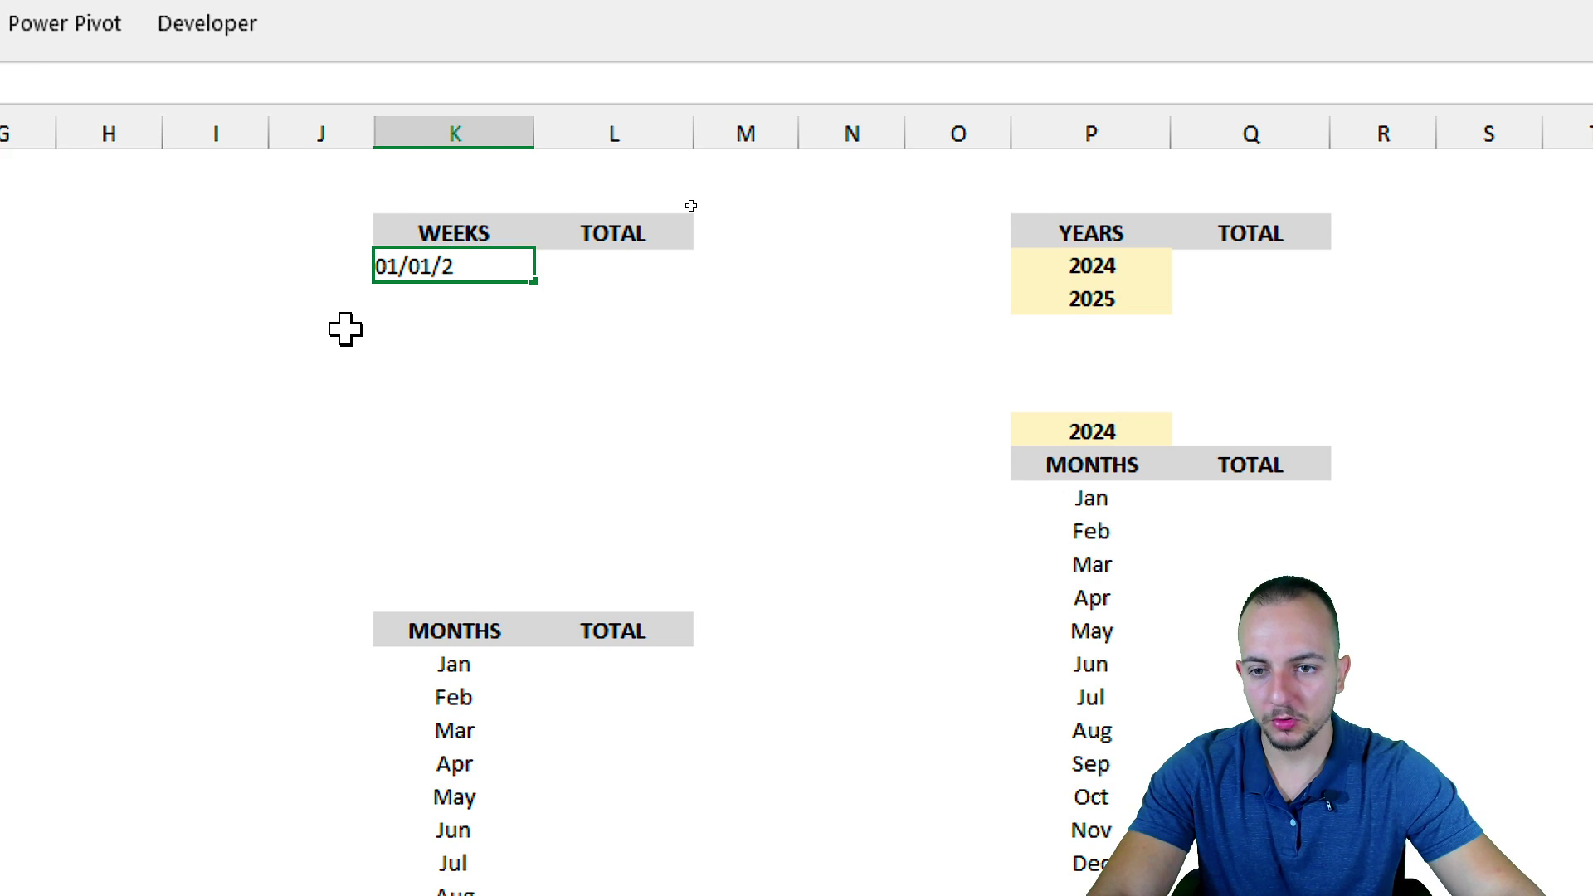
pyautogui.press('Return')
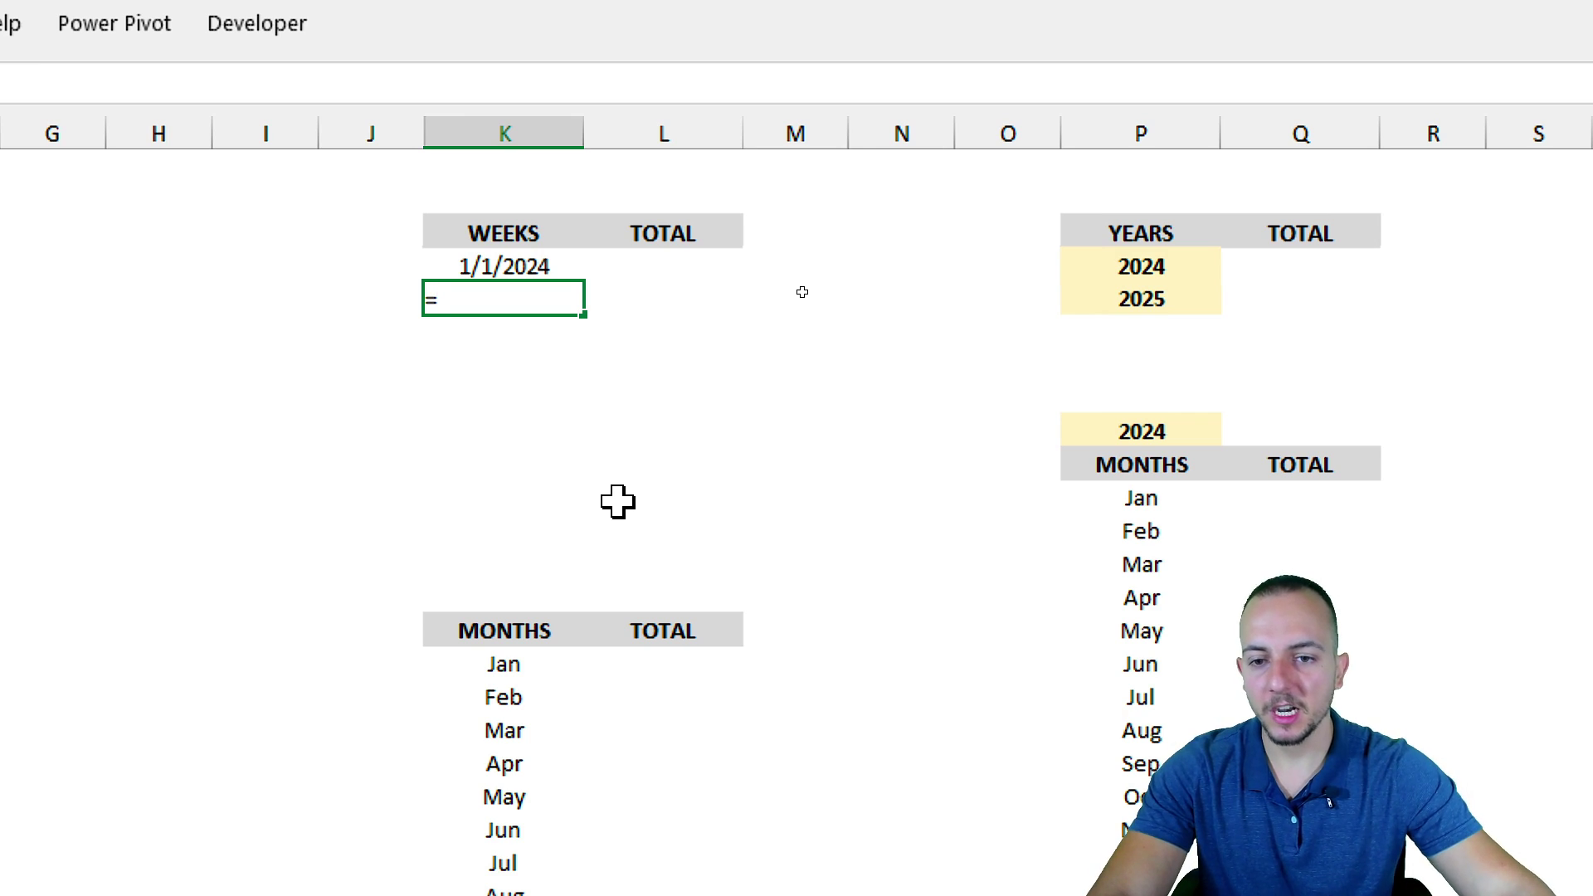
pyautogui.click(521, 262)
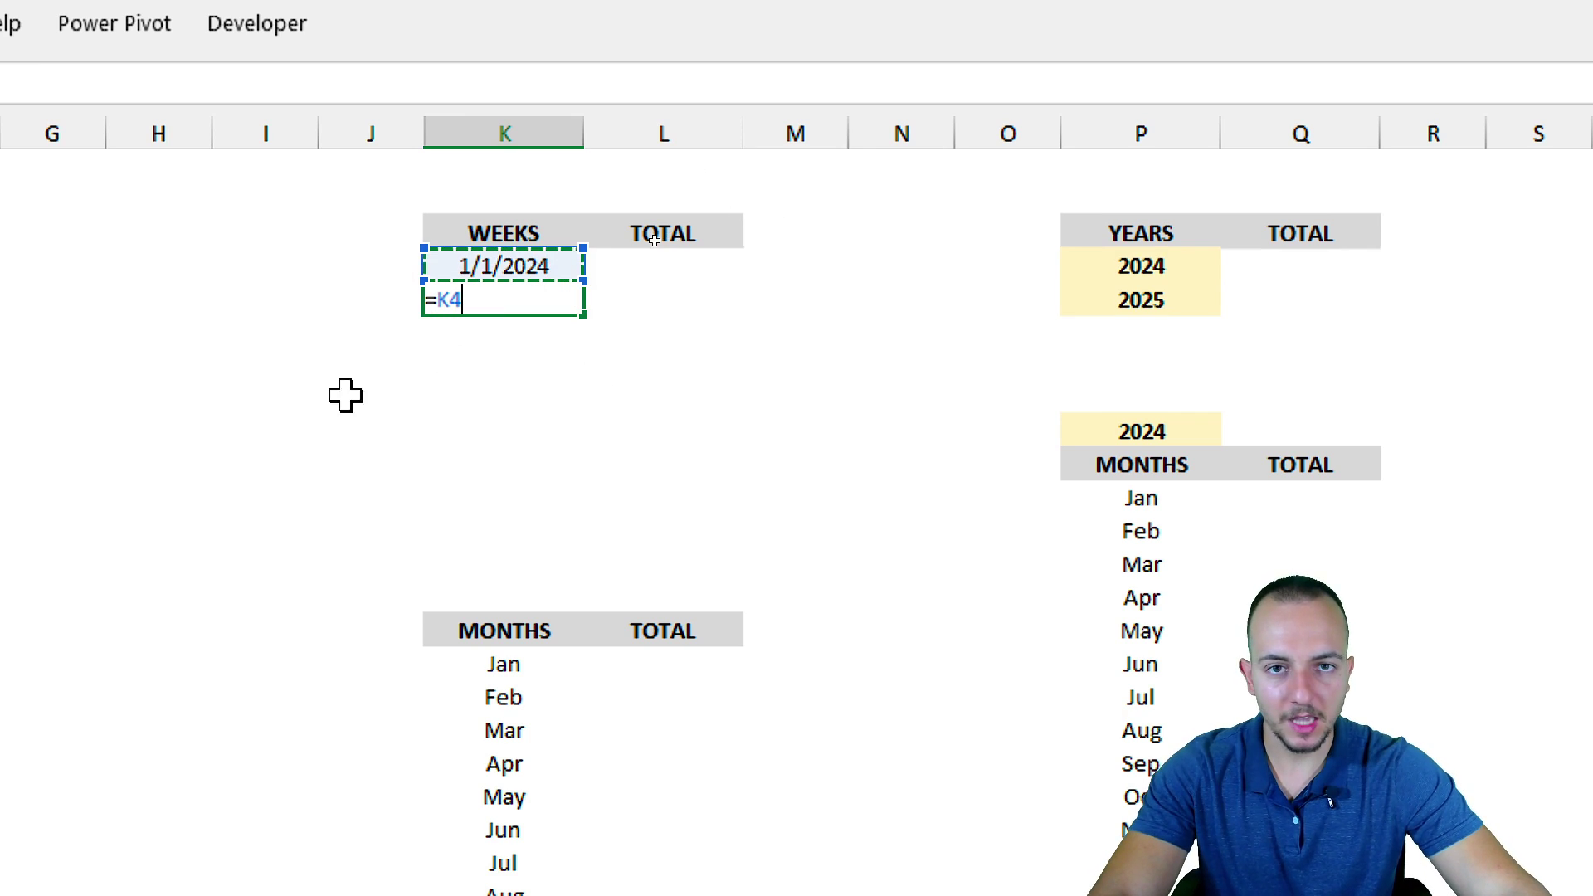
pyautogui.write('+7')
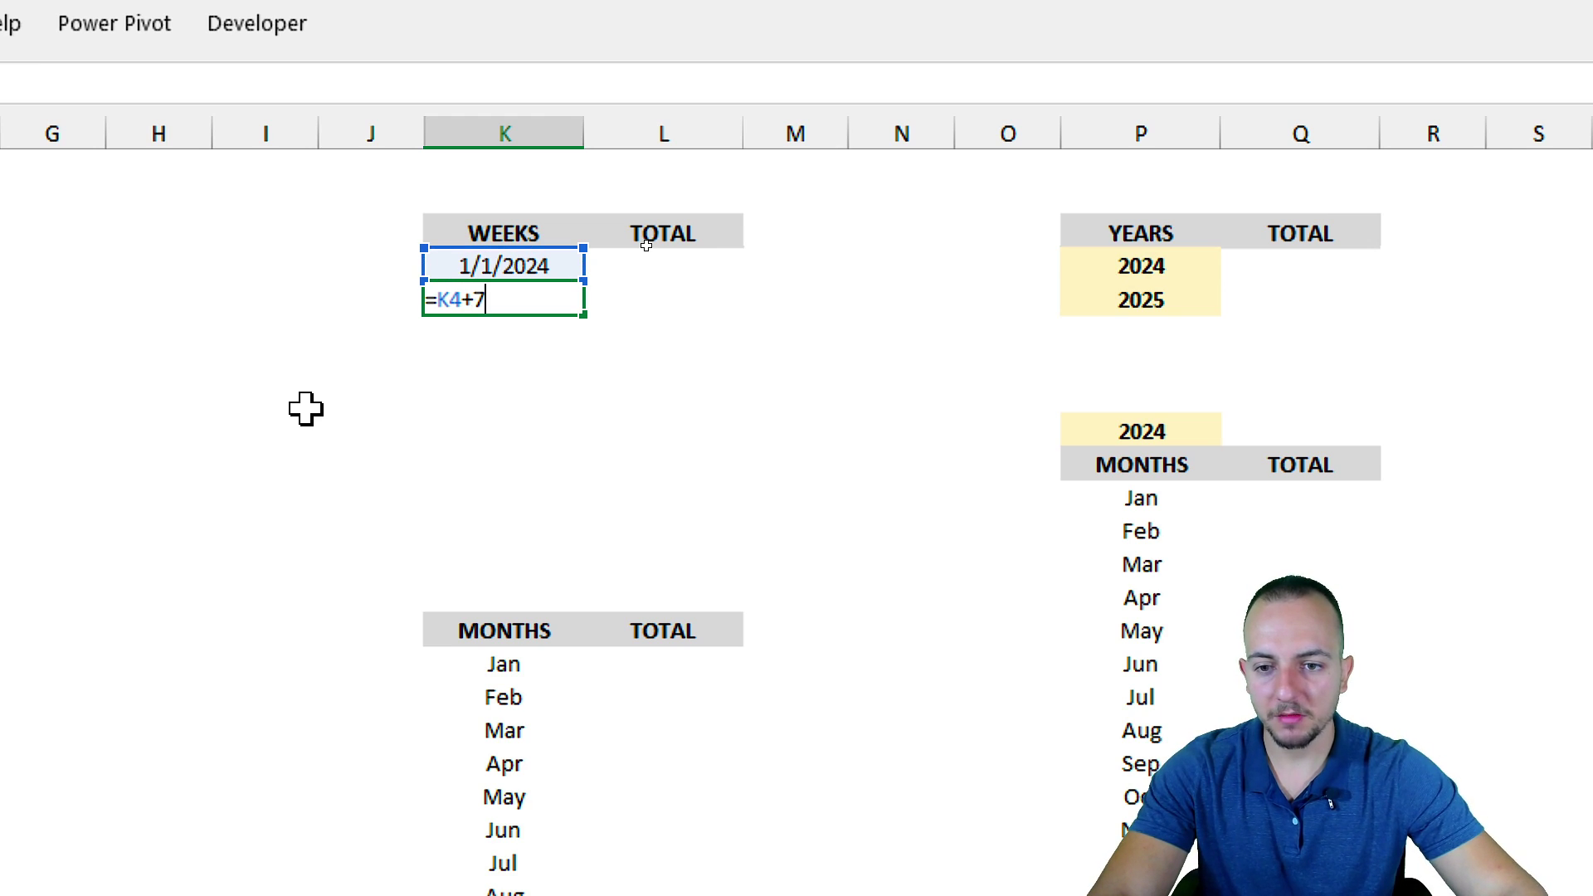
pyautogui.press('Return')
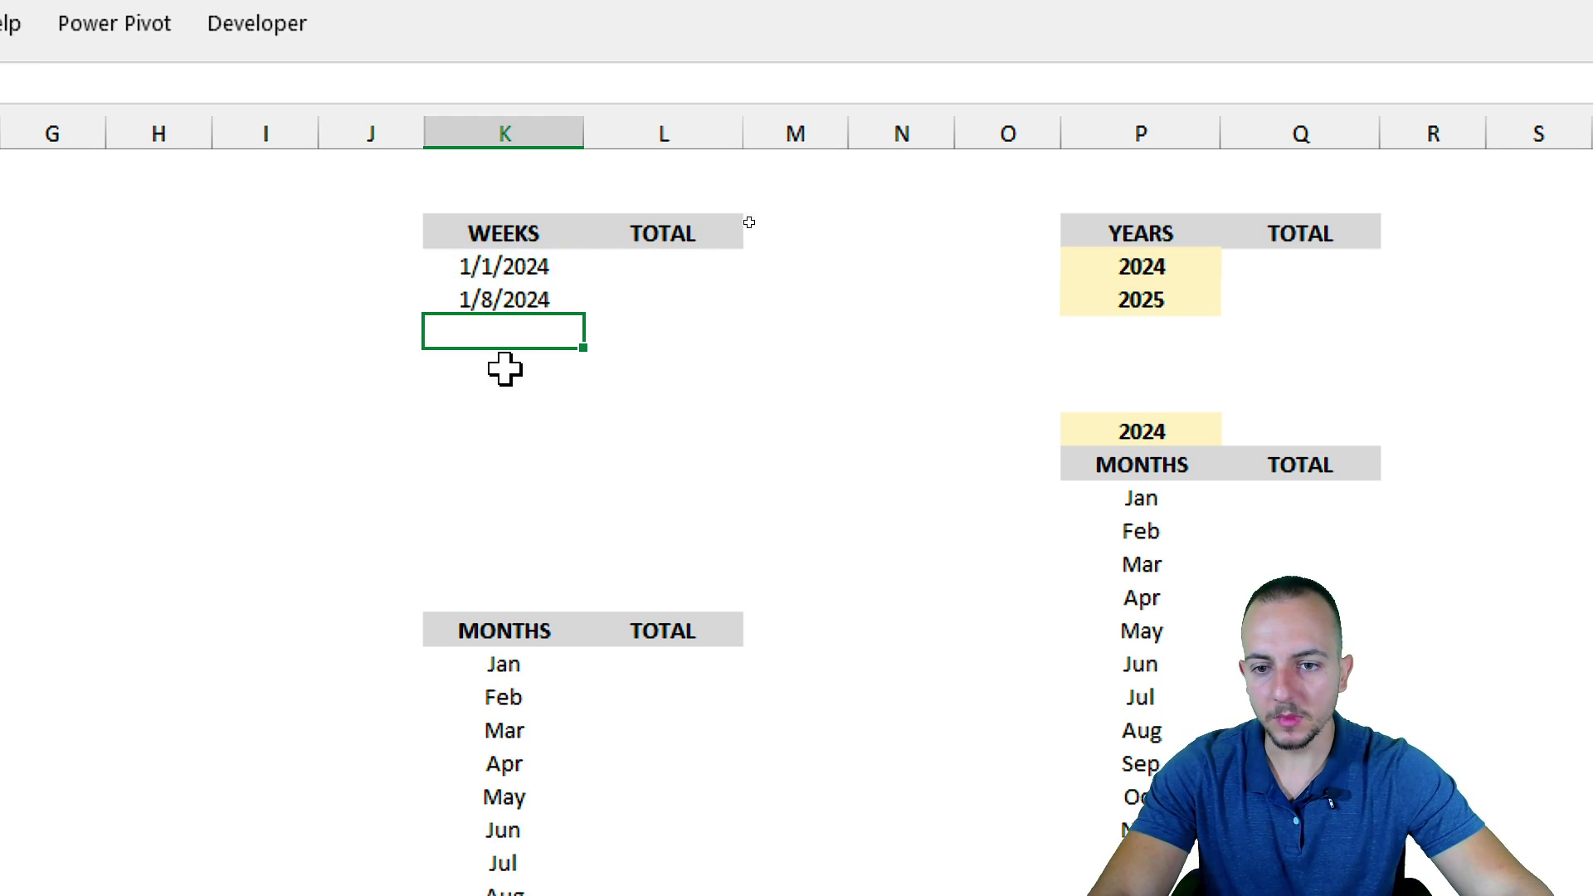
# Step: Fill the weekly date formula in K5 down through K11
pyautogui.click(559, 297)
pyautogui.moveTo(571, 276)
pyautogui.mouseDown()
pyautogui.moveTo(432, 278)
pyautogui.moveTo(564, 328)
pyautogui.moveTo(581, 287)
pyautogui.moveTo(651, 380)
pyautogui.mouseUp()
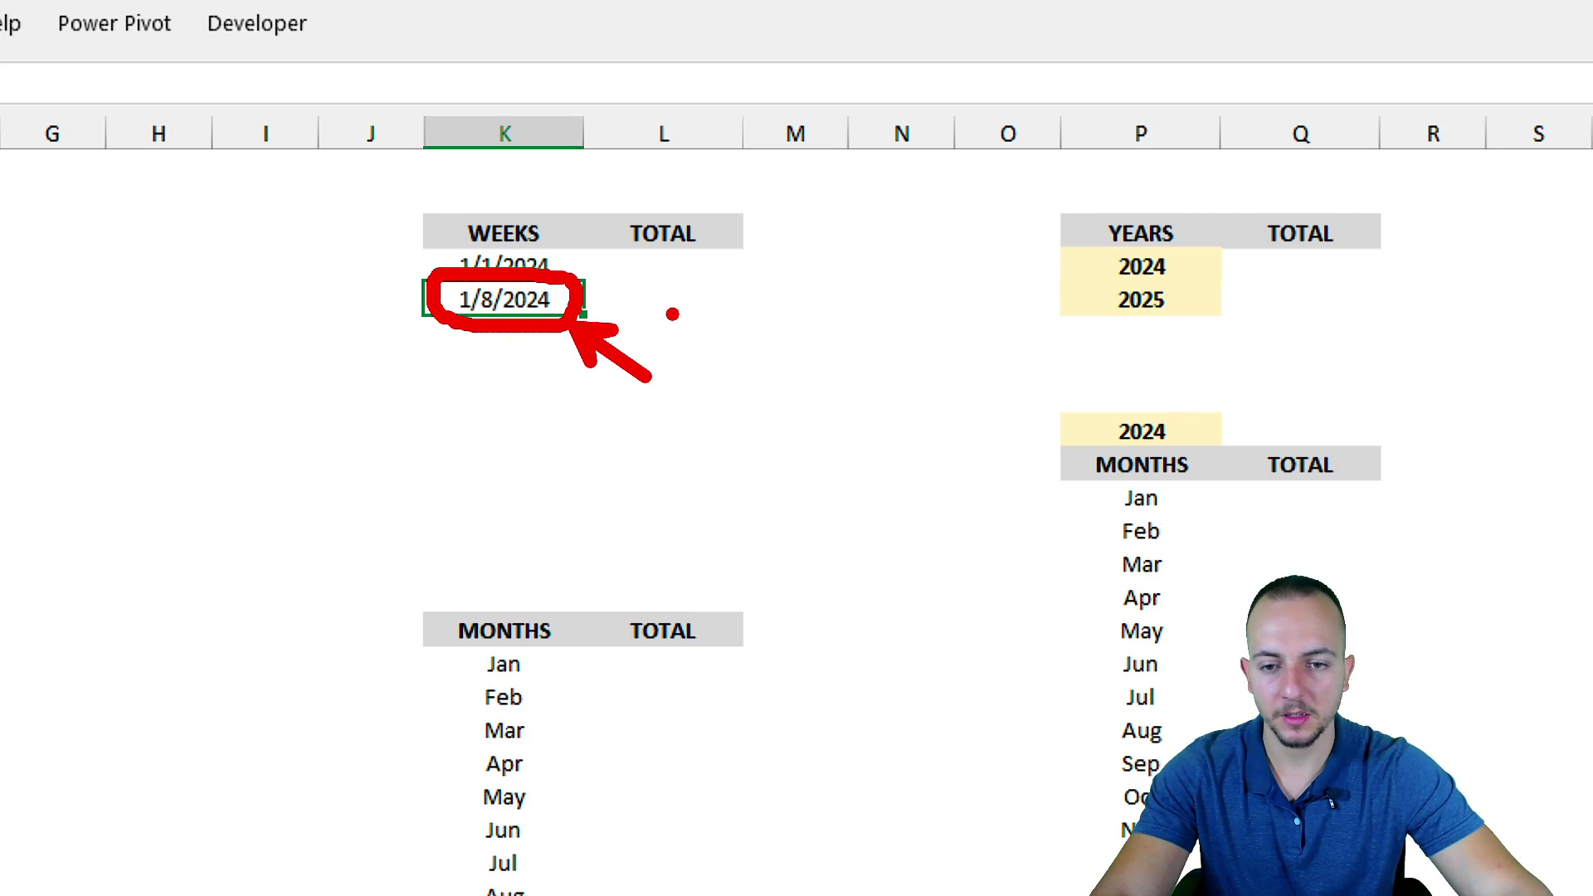
pyautogui.press('Escape')
pyautogui.hotkey('ctrl', '2')
pyautogui.moveTo(611, 306)
pyautogui.mouseDown()
pyautogui.moveTo(554, 317)
pyautogui.moveTo(616, 303)
pyautogui.mouseUp()
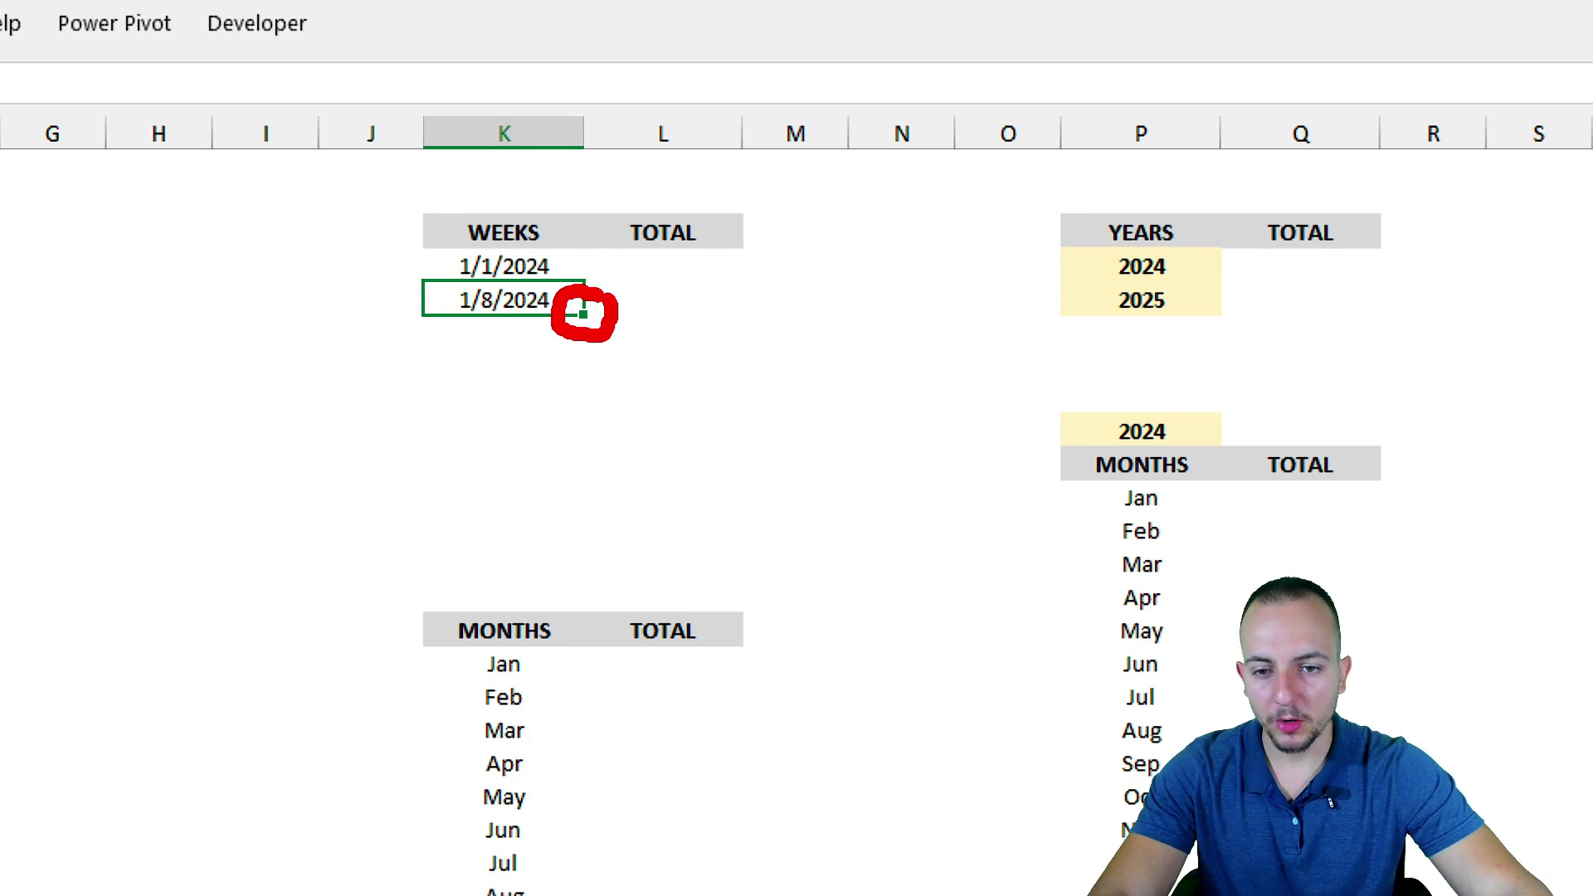
pyautogui.moveTo(584, 382); pyautogui.dragTo(583, 435)
pyautogui.press('Escape')
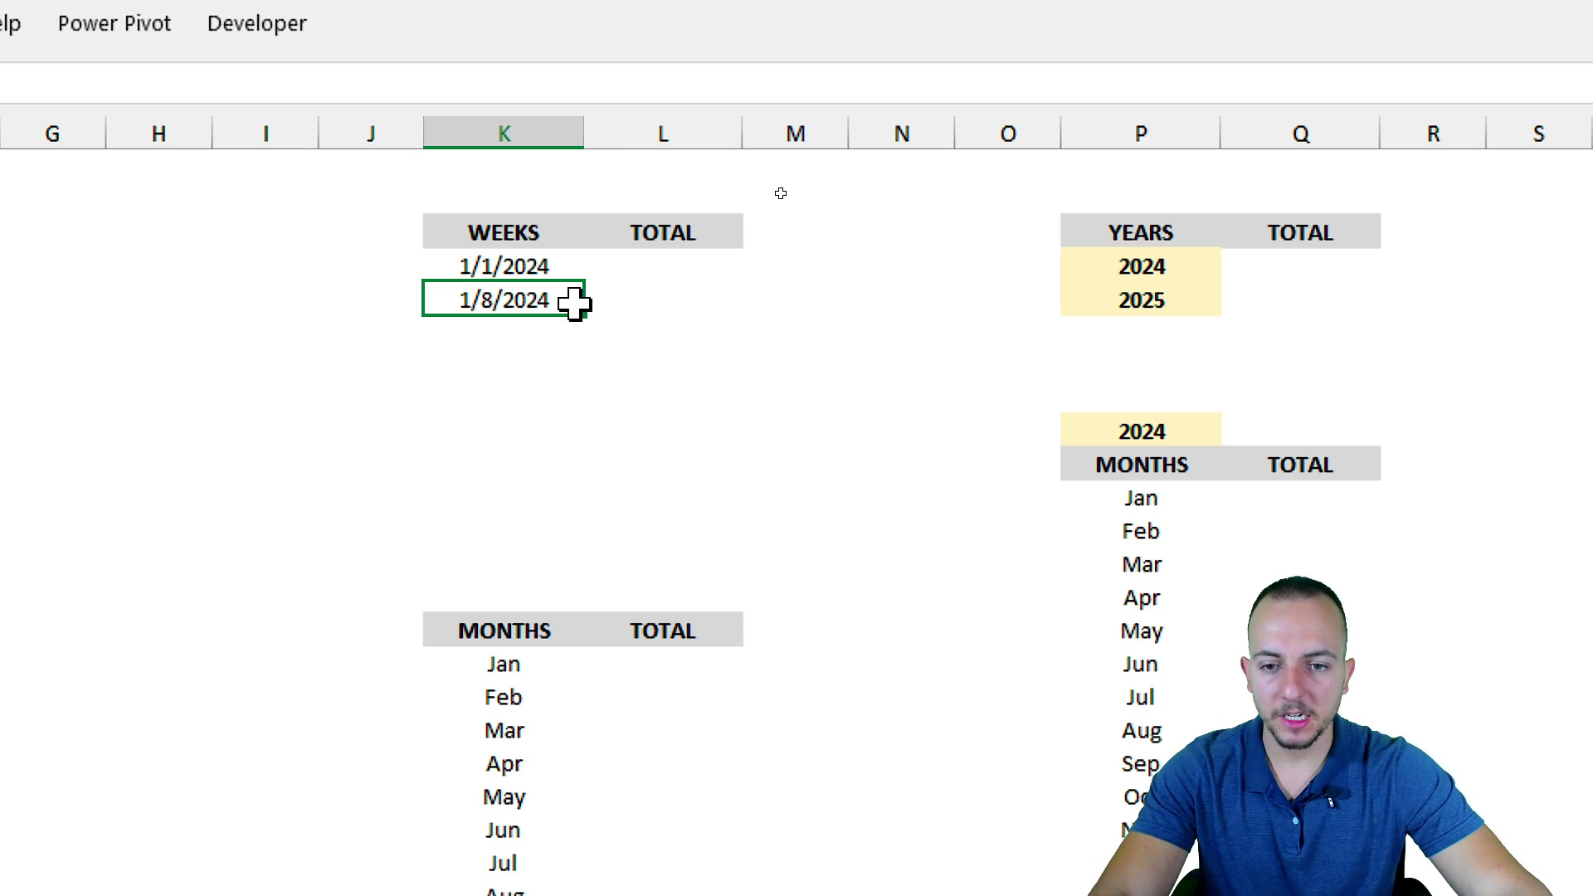
pyautogui.moveTo(583, 314)
pyautogui.mouseDown()
pyautogui.moveTo(569, 331)
pyautogui.moveTo(544, 298)
pyautogui.moveTo(581, 314)
pyautogui.moveTo(559, 477)
pyautogui.moveTo(569, 513)
pyautogui.mouseUp()
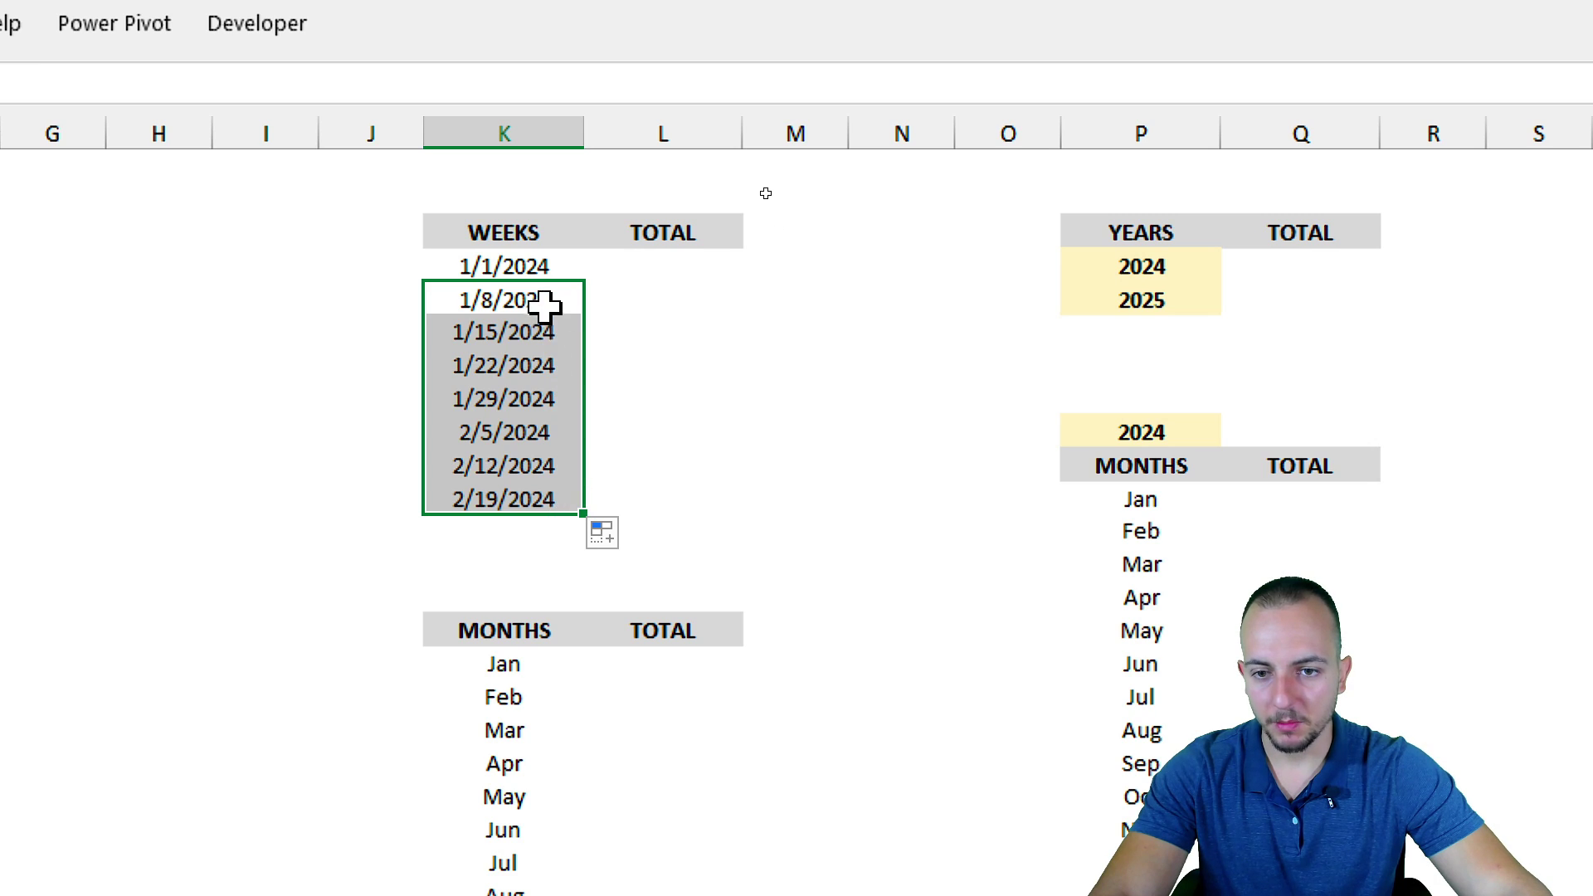
pyautogui.moveTo(544, 301); pyautogui.dragTo(531, 498)
pyautogui.click(525, 369)
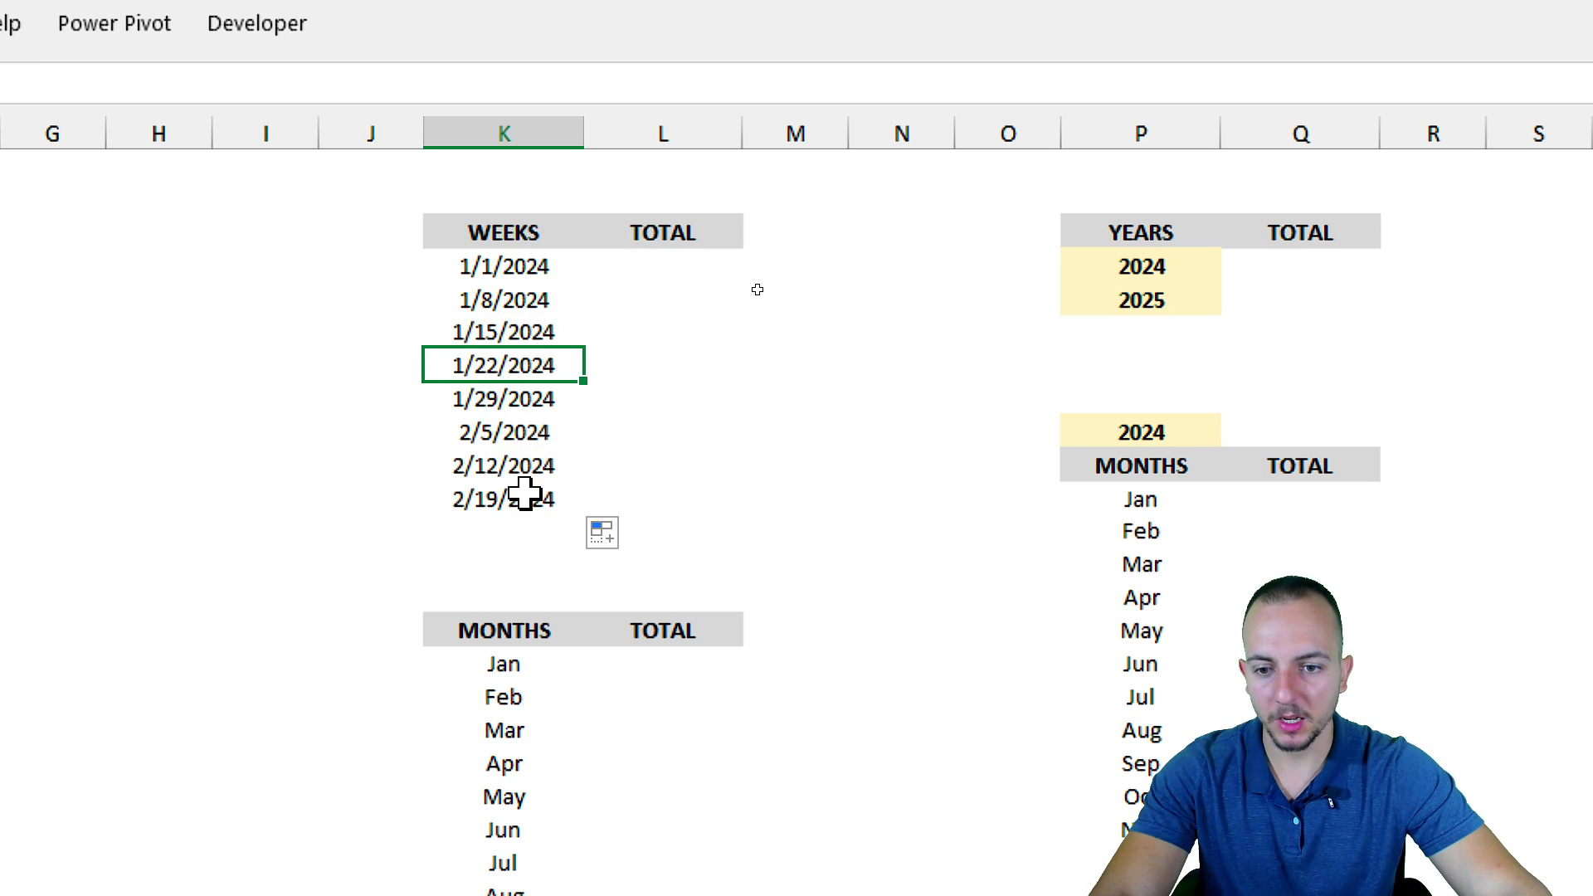
pyautogui.click(543, 272)
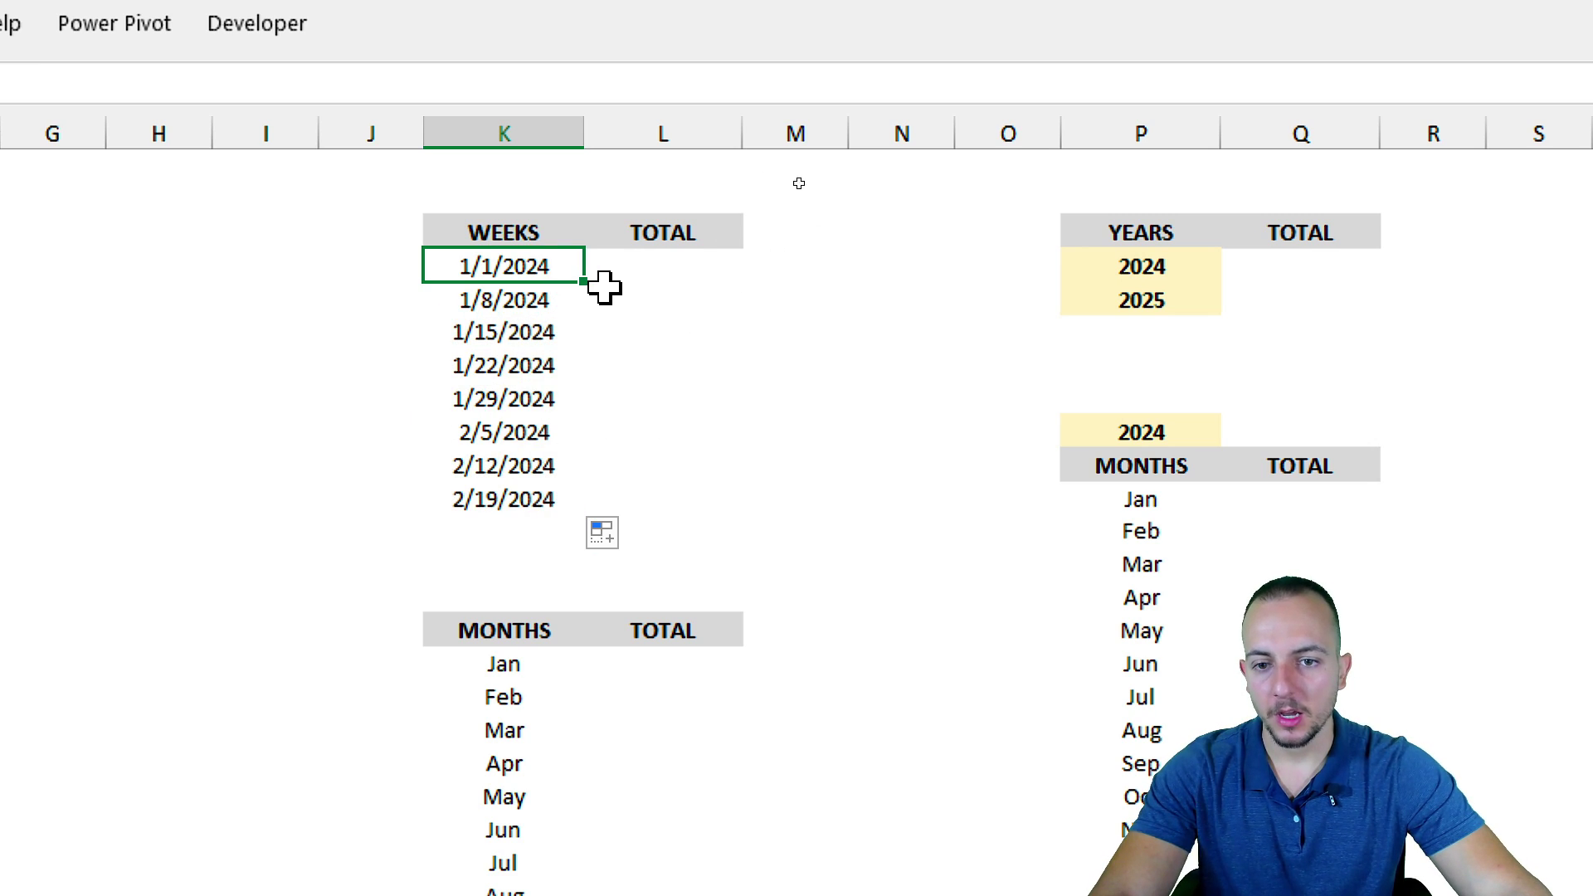
pyautogui.click(658, 302)
pyautogui.click(630, 262)
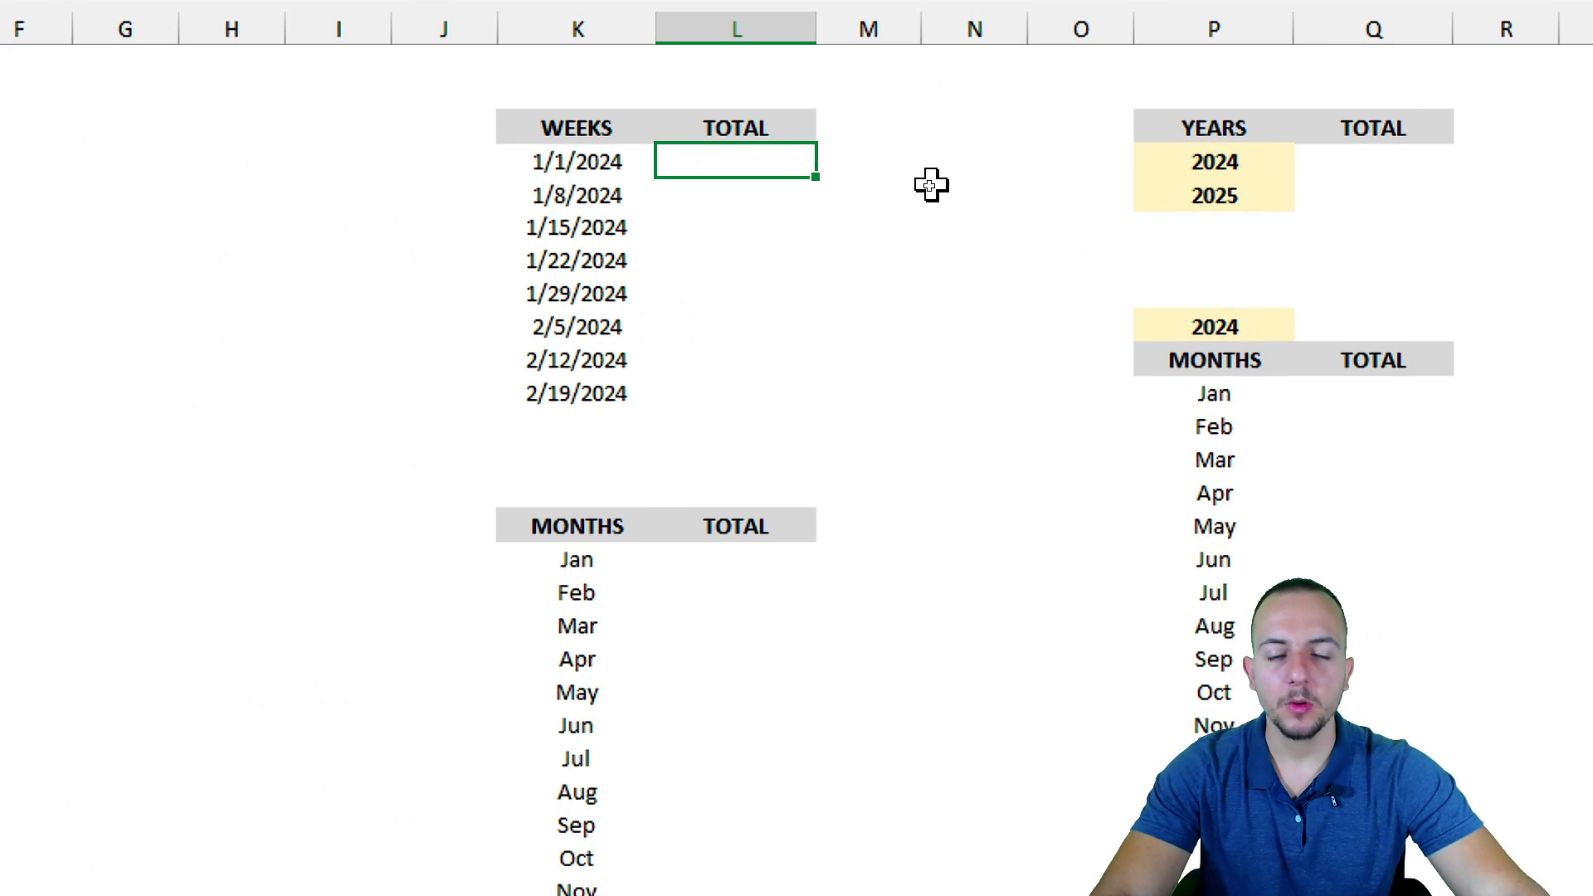
pyautogui.moveTo(436, 166); pyautogui.dragTo(420, 401)
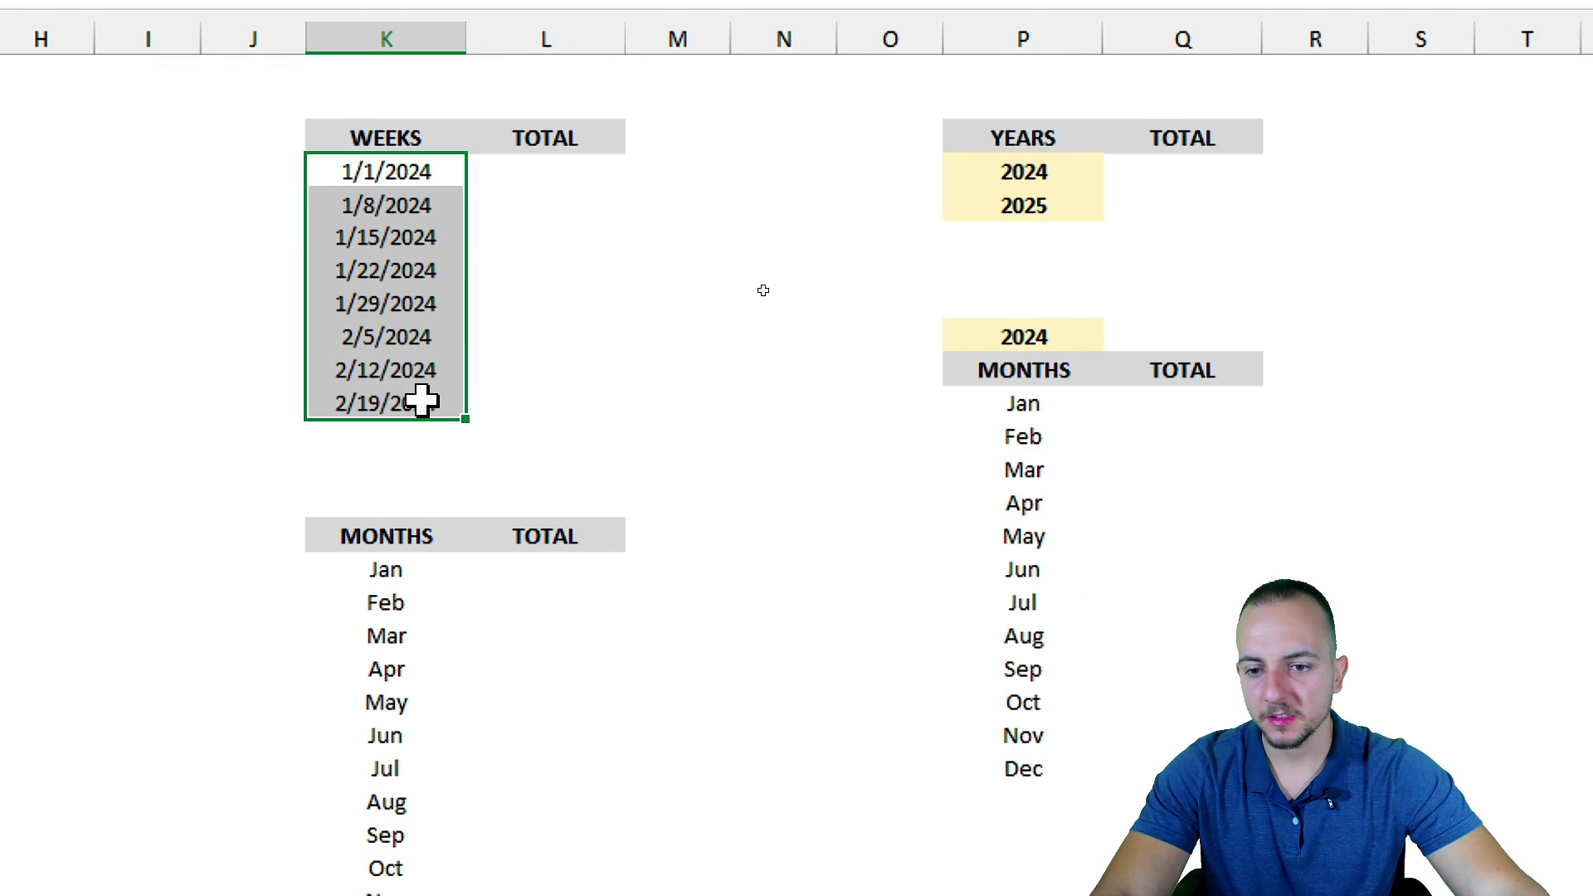
# Step: Start a SUMIFS formula in L4 with the whole TOTAL column, D:D, as the sum range
pyautogui.click(558, 173)
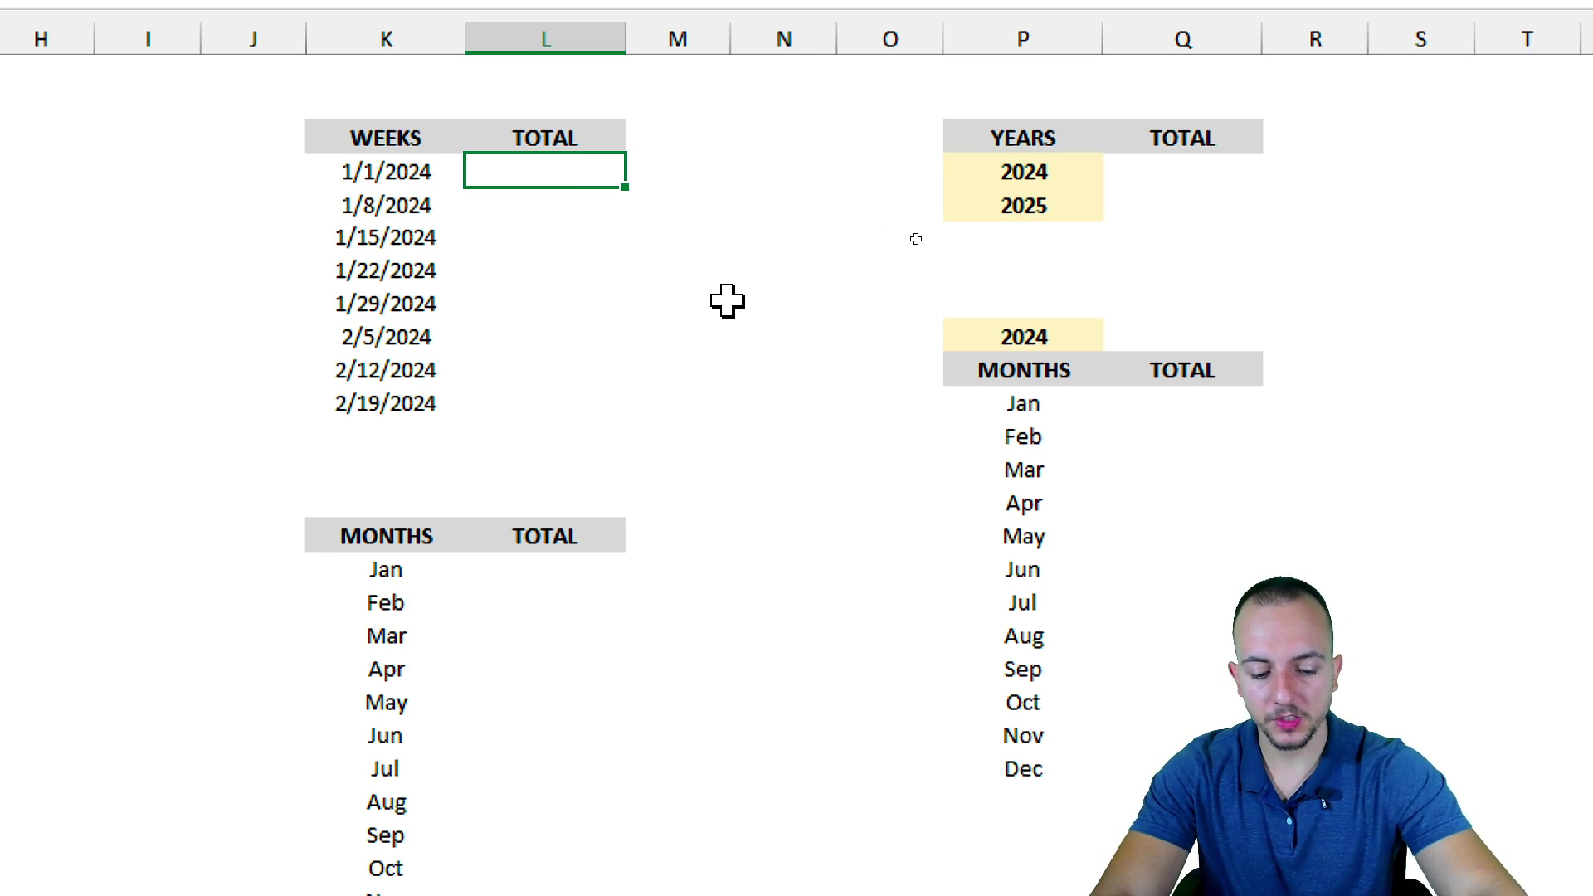
pyautogui.write('=SUMIFS')
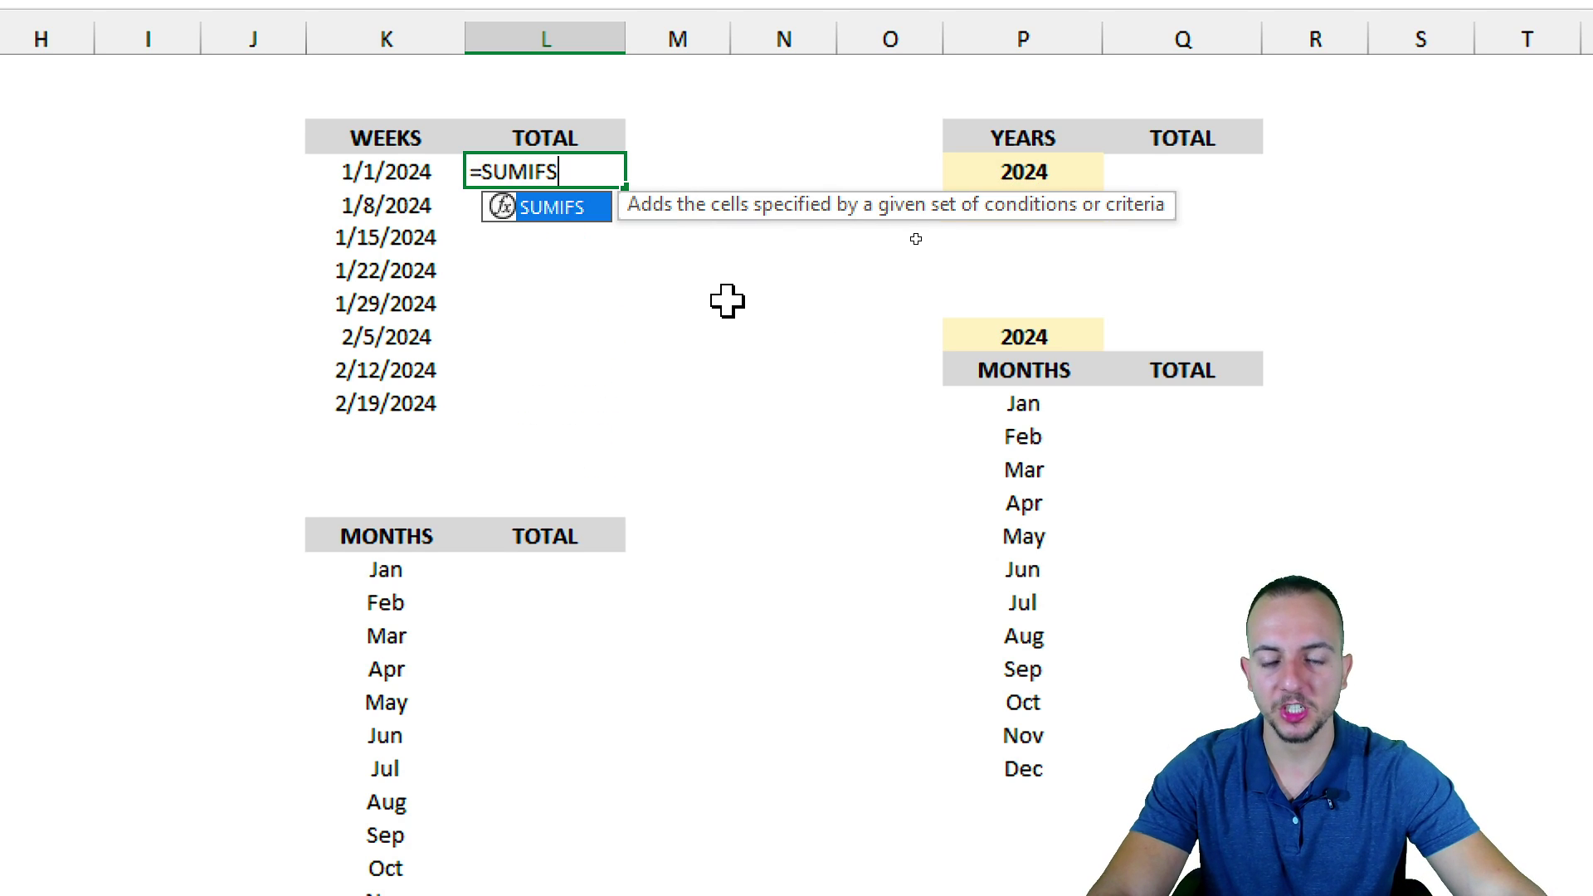
pyautogui.doubleClick(583, 214)
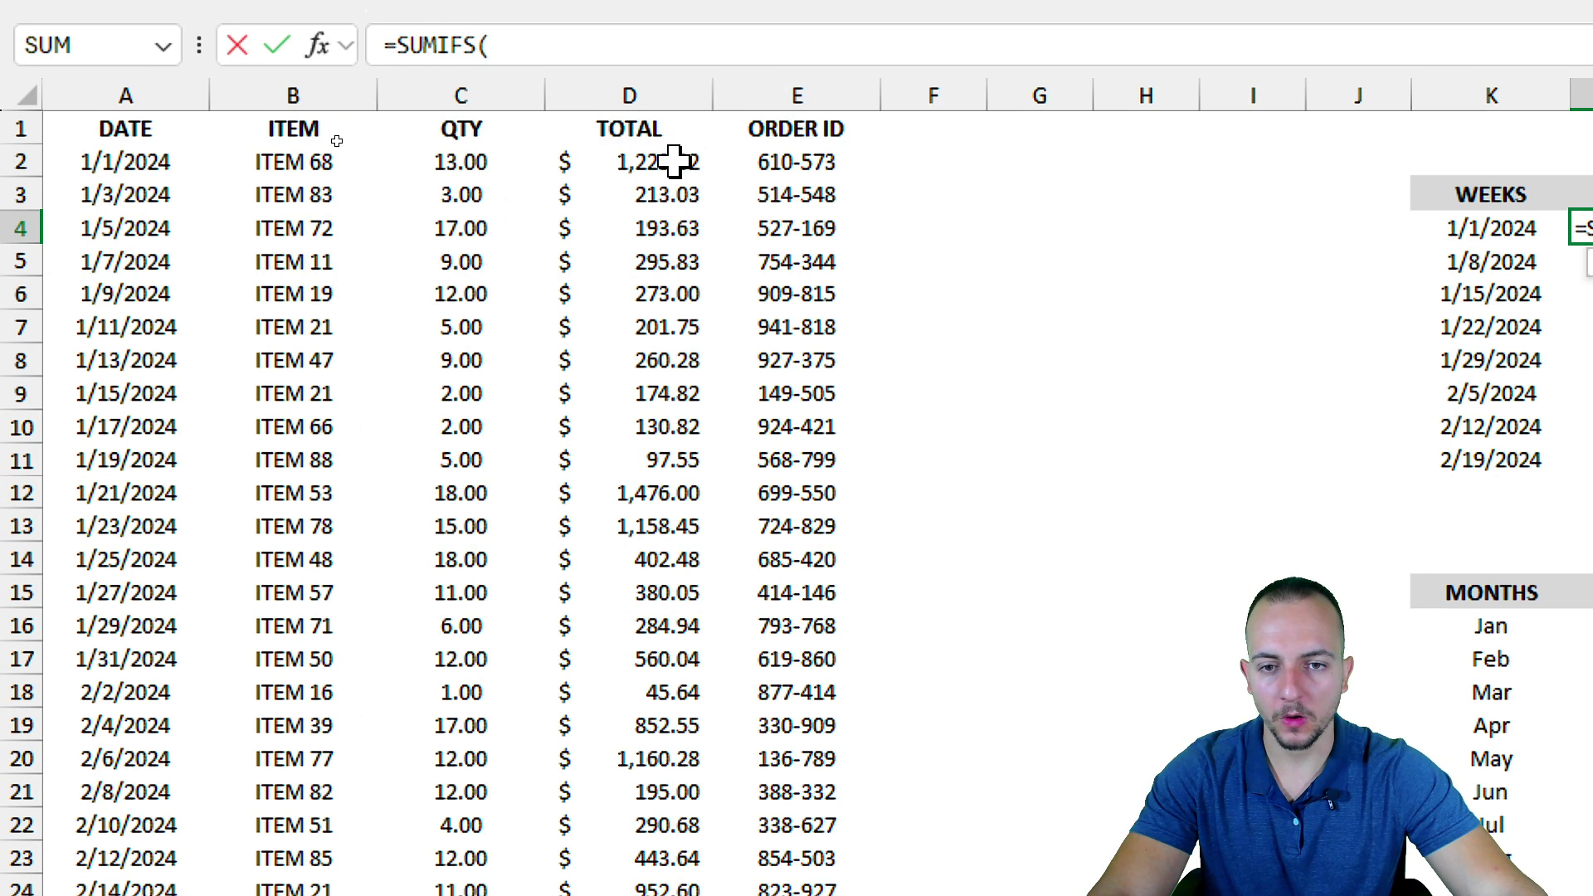
pyautogui.click(645, 265)
pyautogui.moveTo(644, 265); pyautogui.dragTo(645, 394)
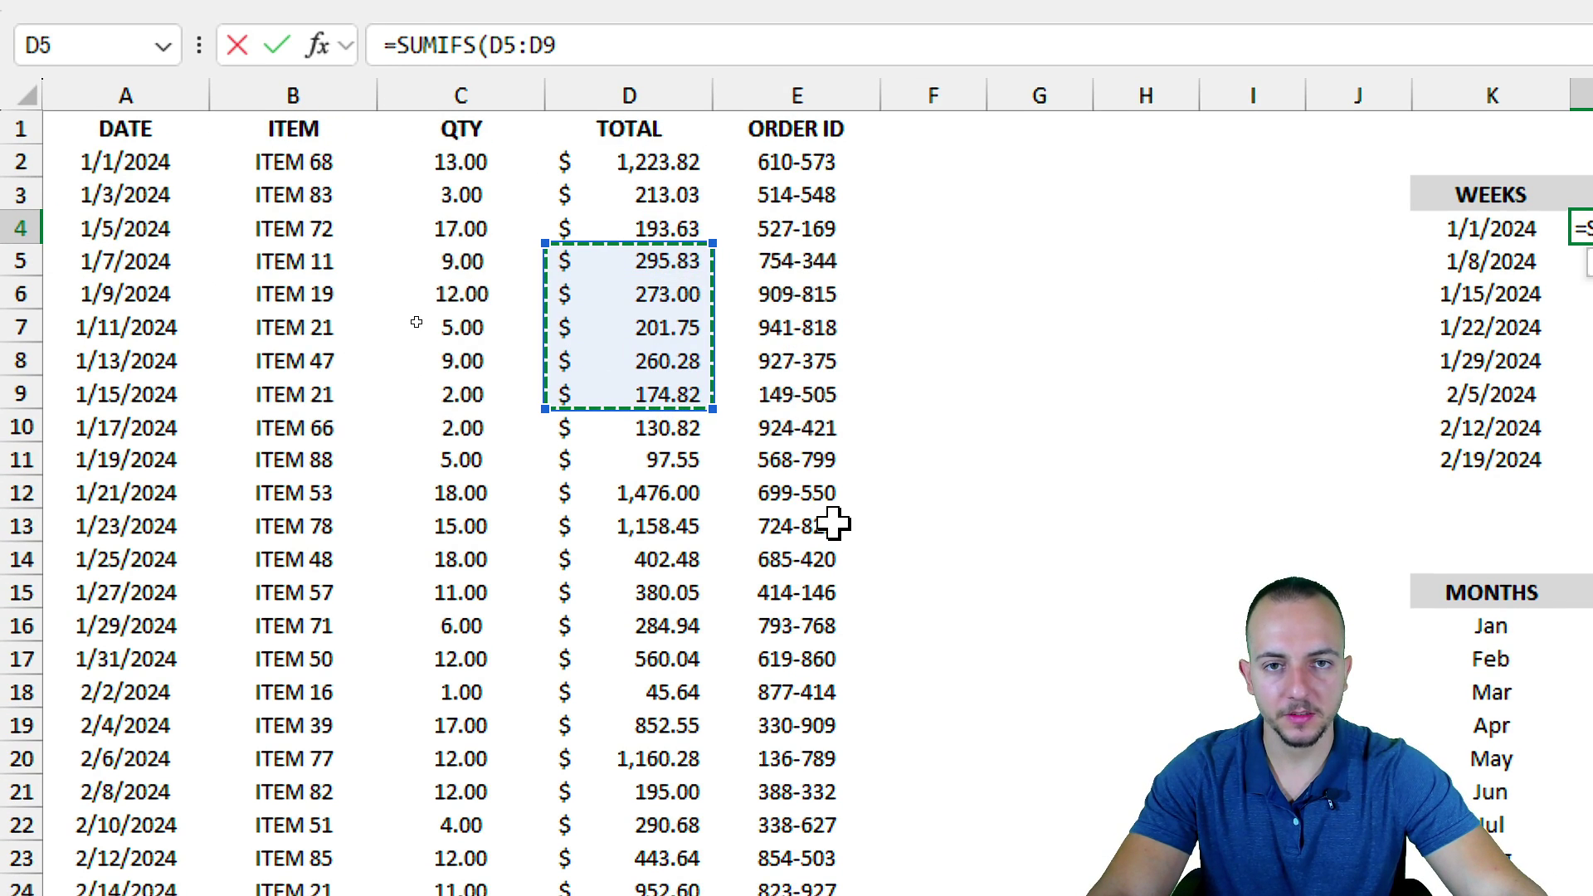
pyautogui.click(648, 95)
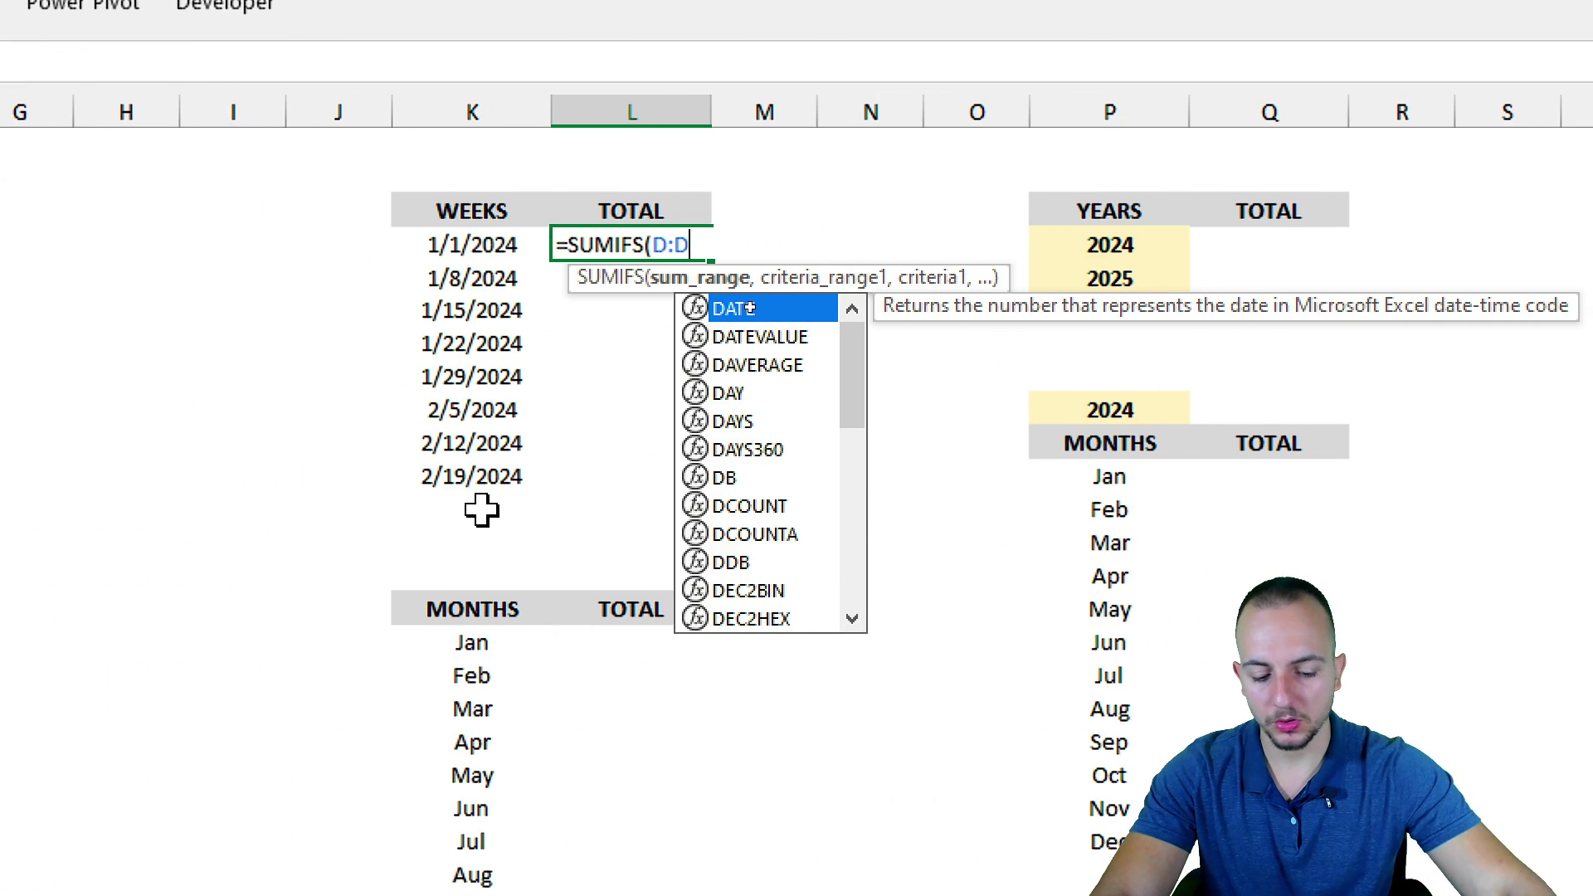
pyautogui.write(',')
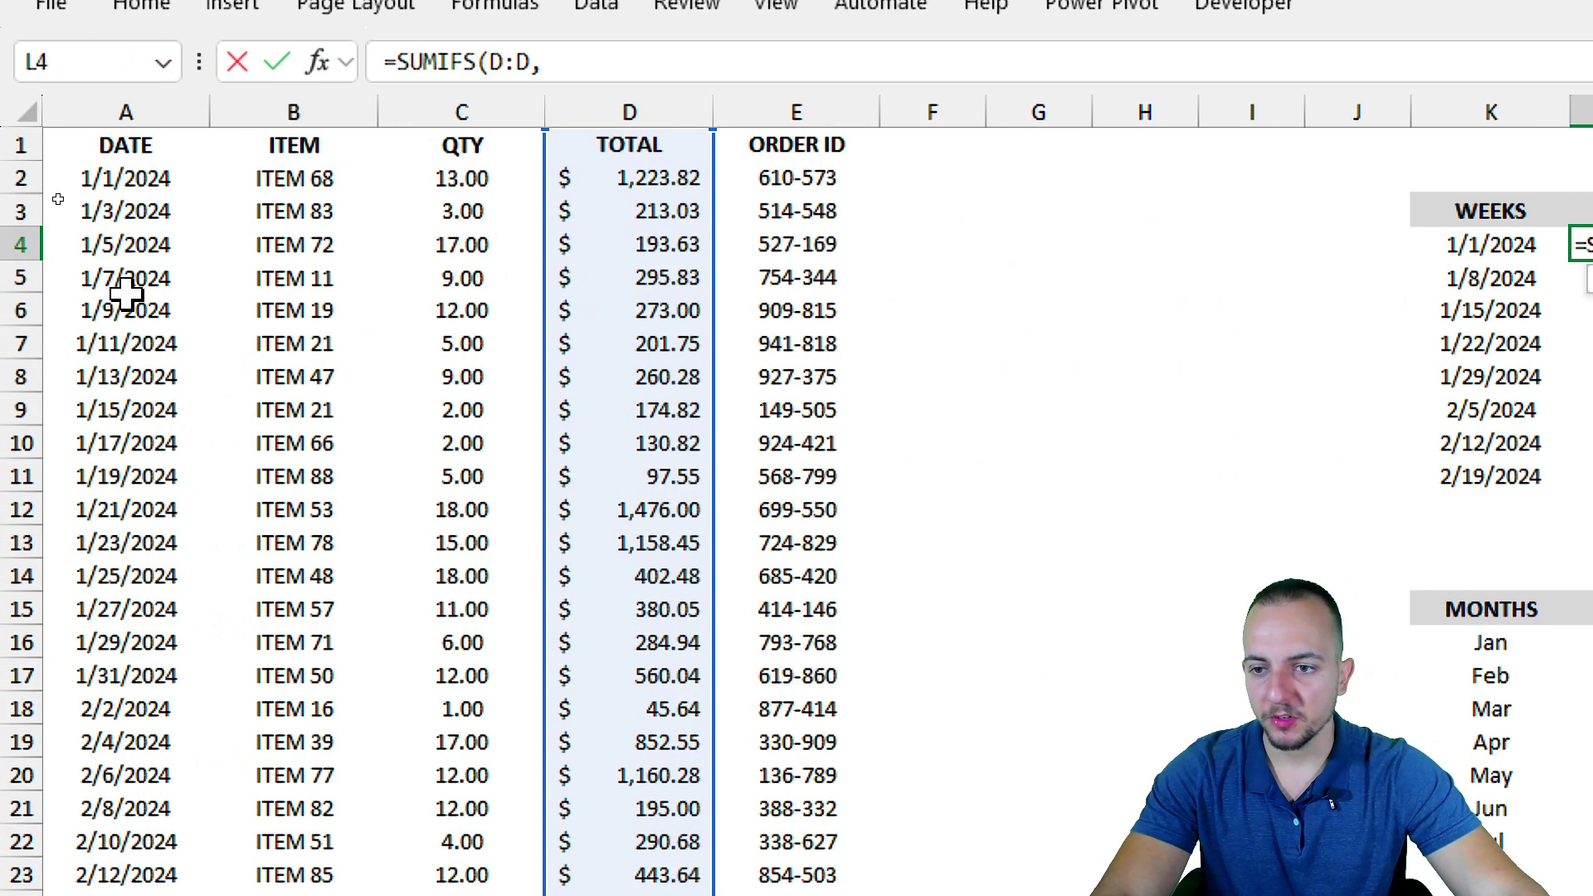
# Step: Add the DATE column, A:A, as the first criteria range in L4's SUMIFS and begin its criterion with the operator ">="
pyautogui.click(182, 110)
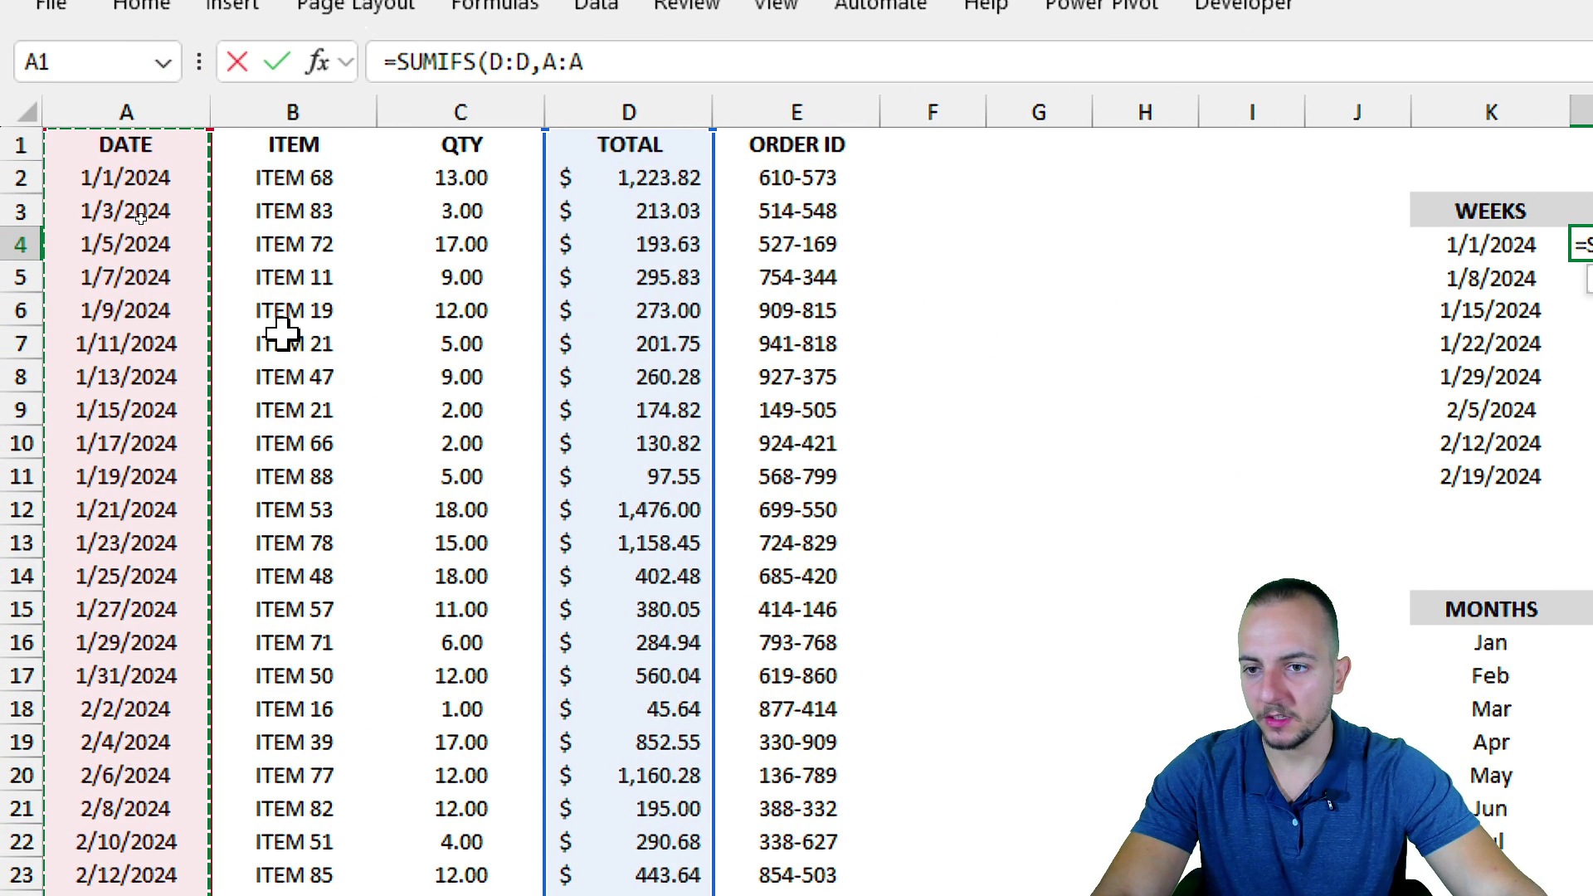
pyautogui.click(133, 106)
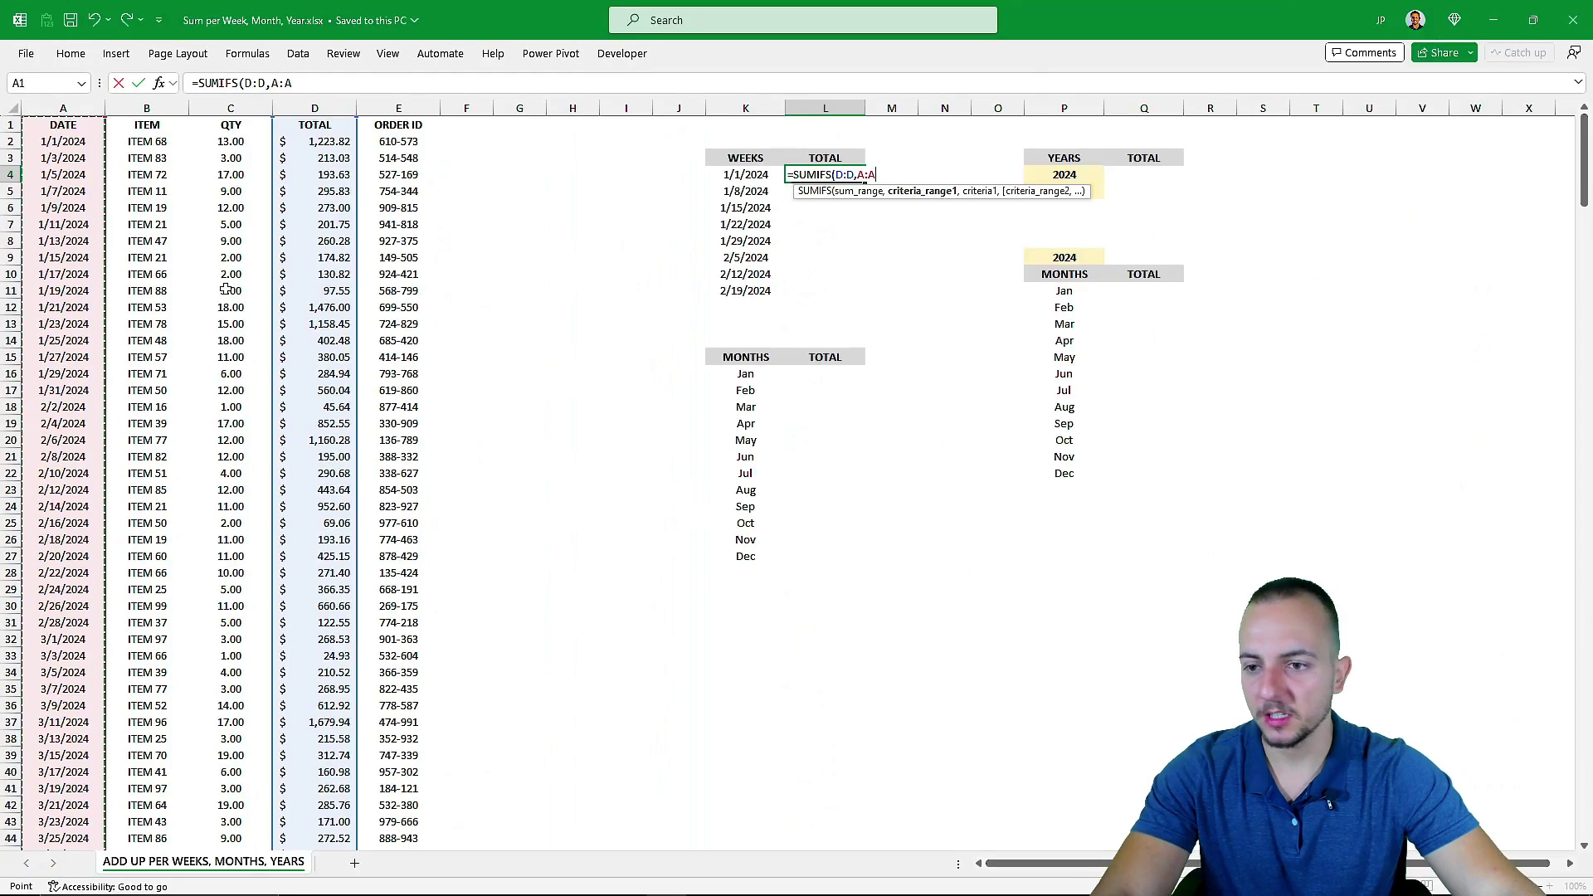
pyautogui.scroll(-5, 226, 292)
pyautogui.scroll(5, 226, 292)
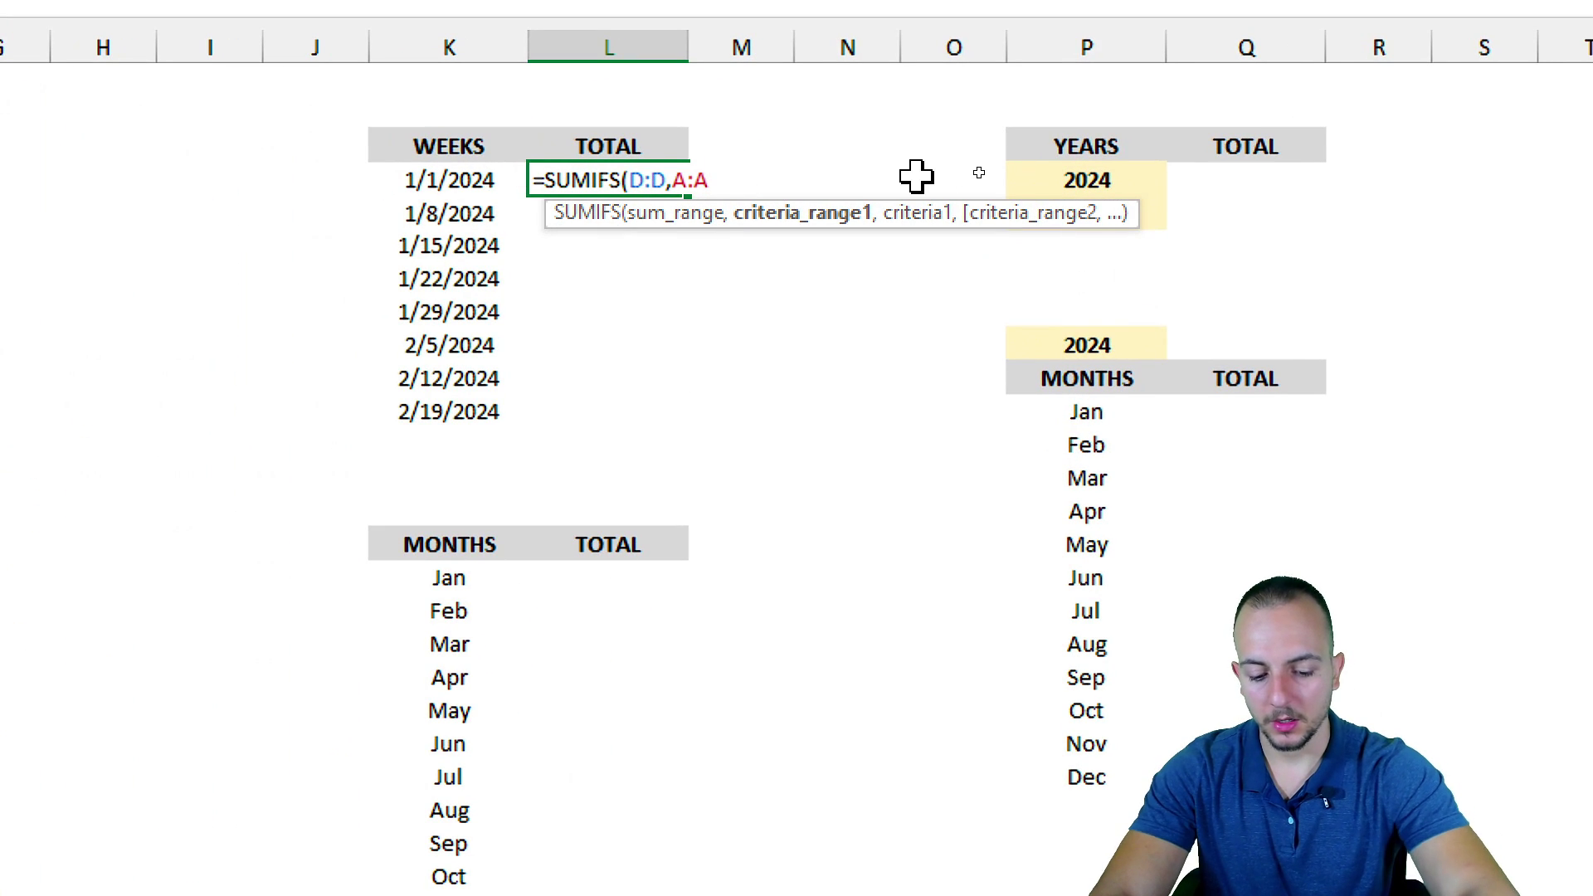
pyautogui.write(',')
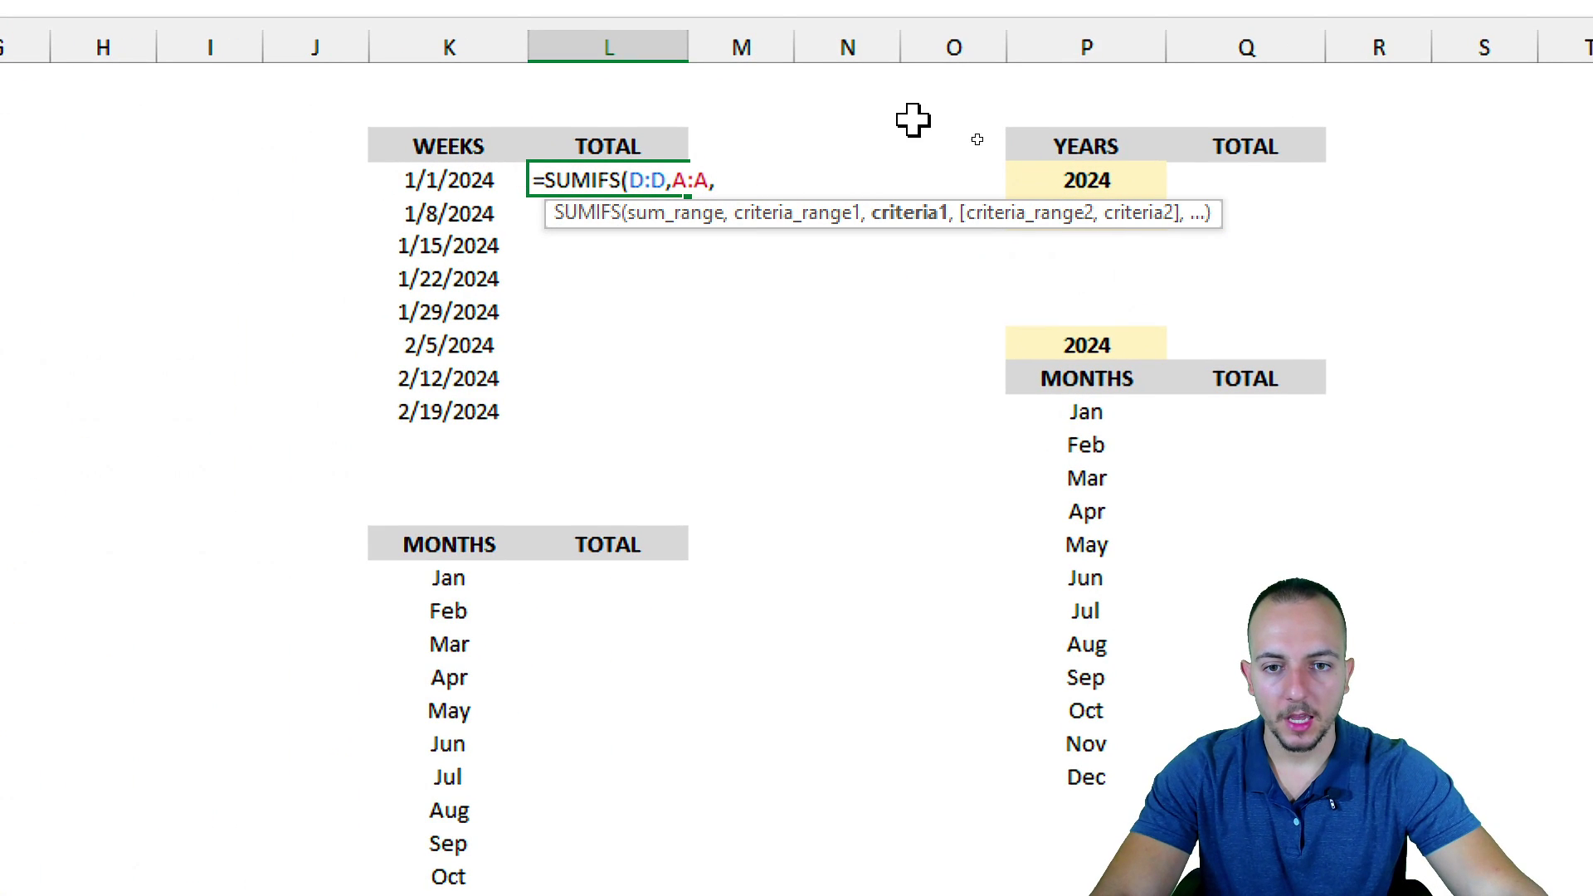
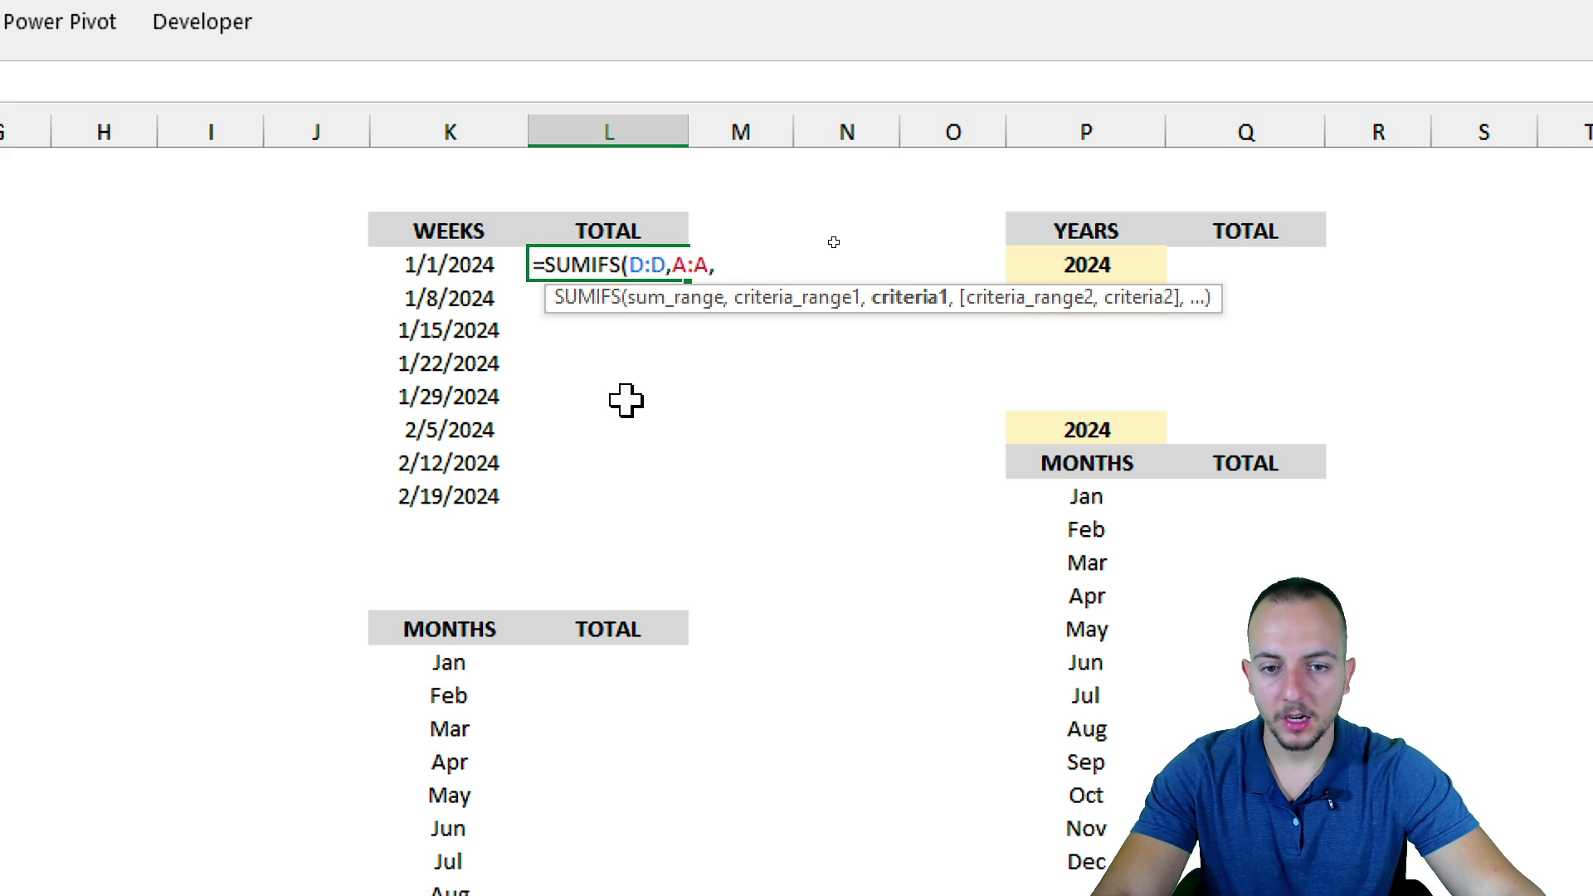
pyautogui.write('"')
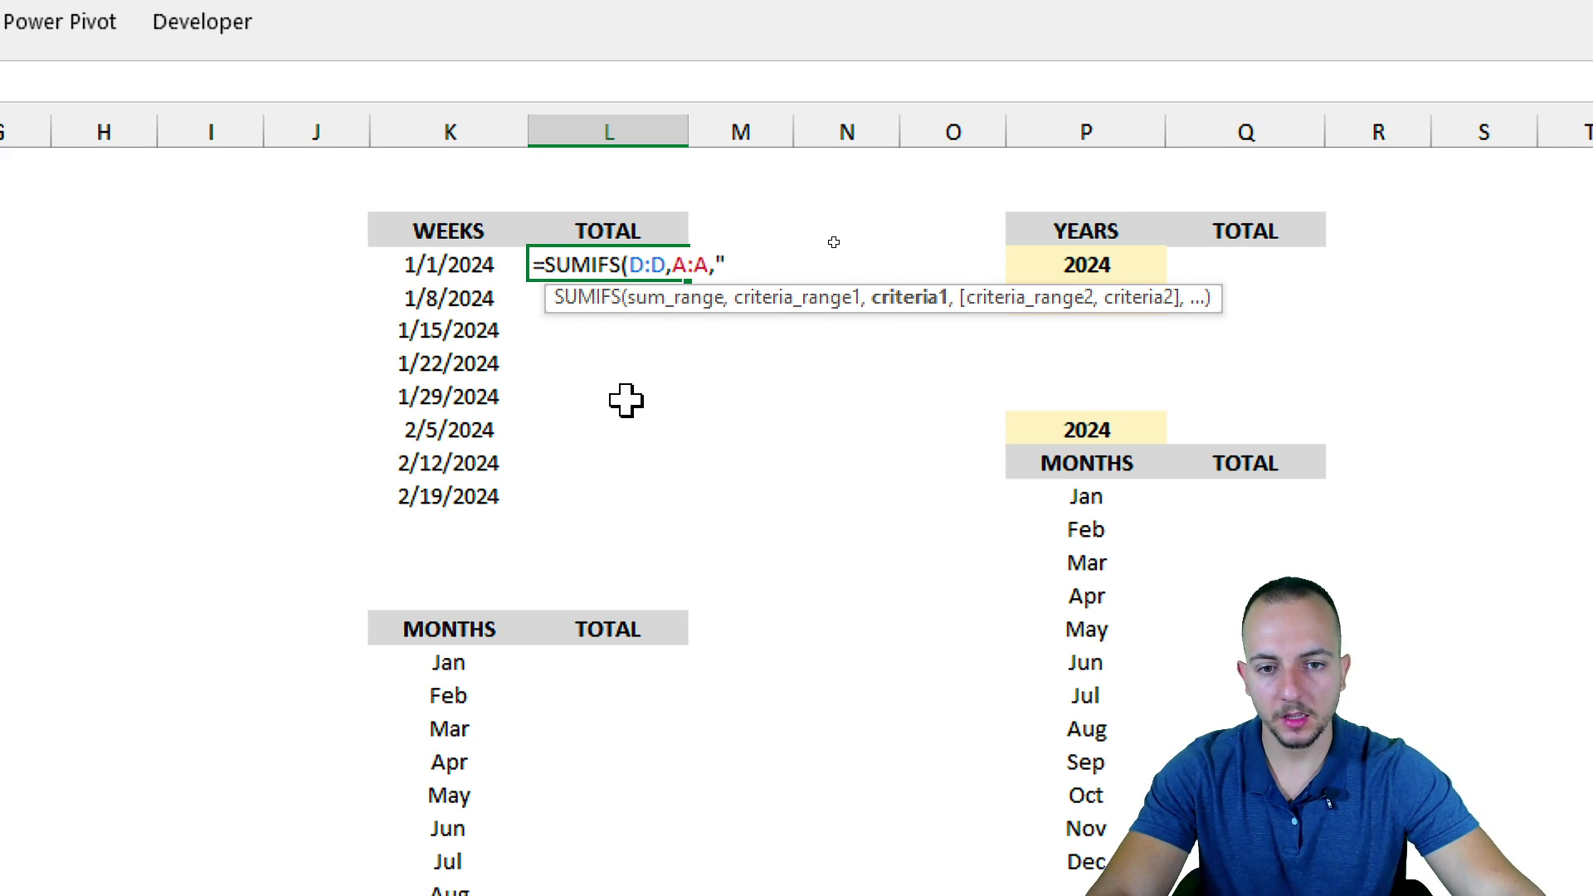
pyautogui.write('>=')
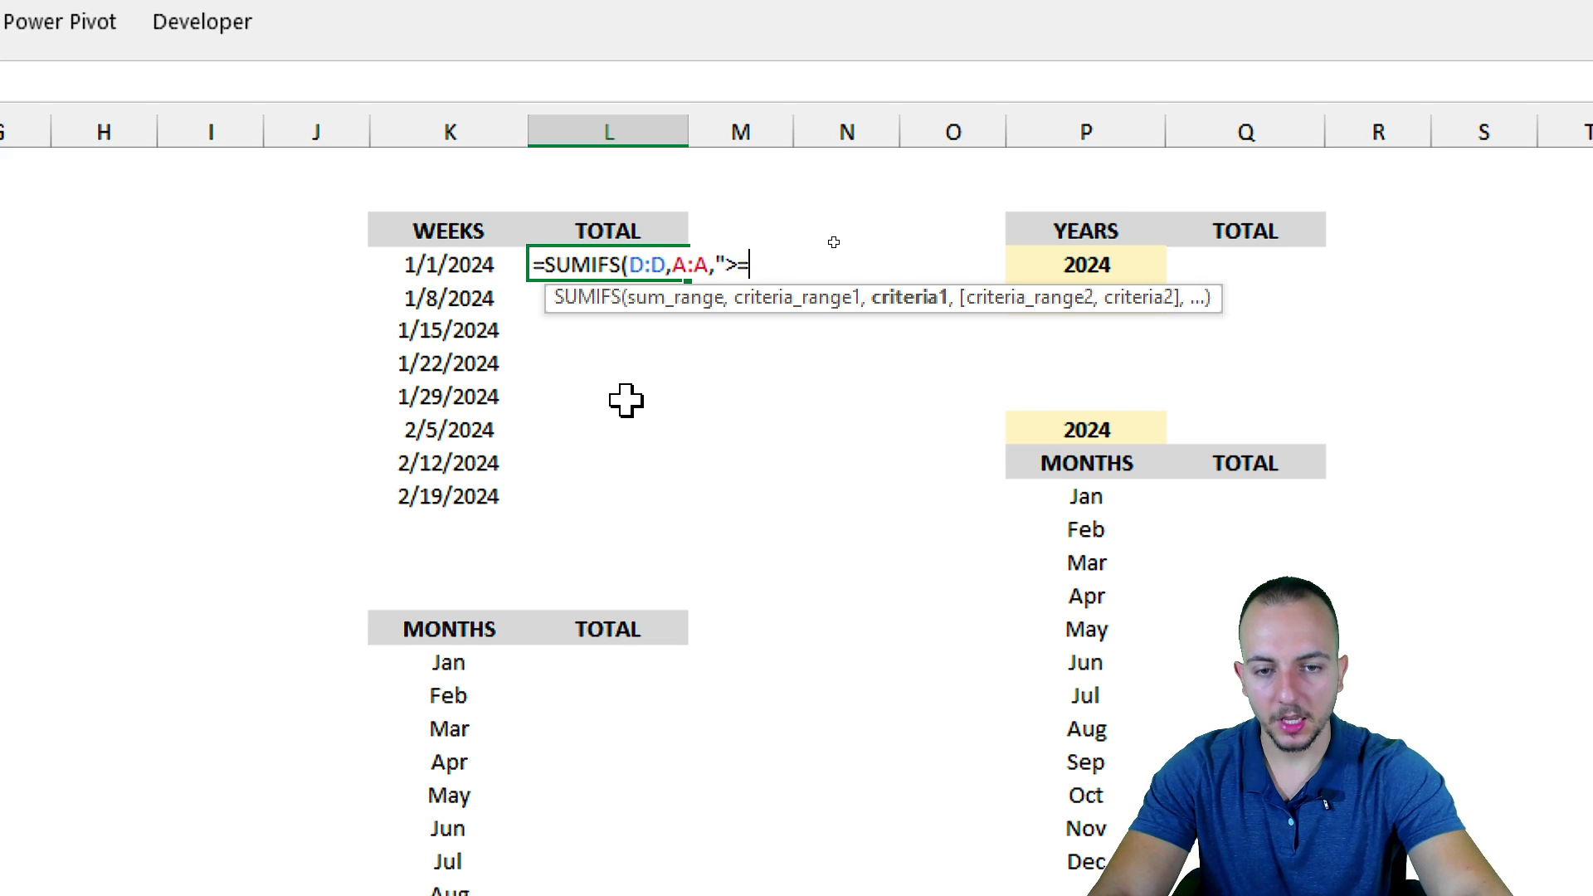
pyautogui.write('"')
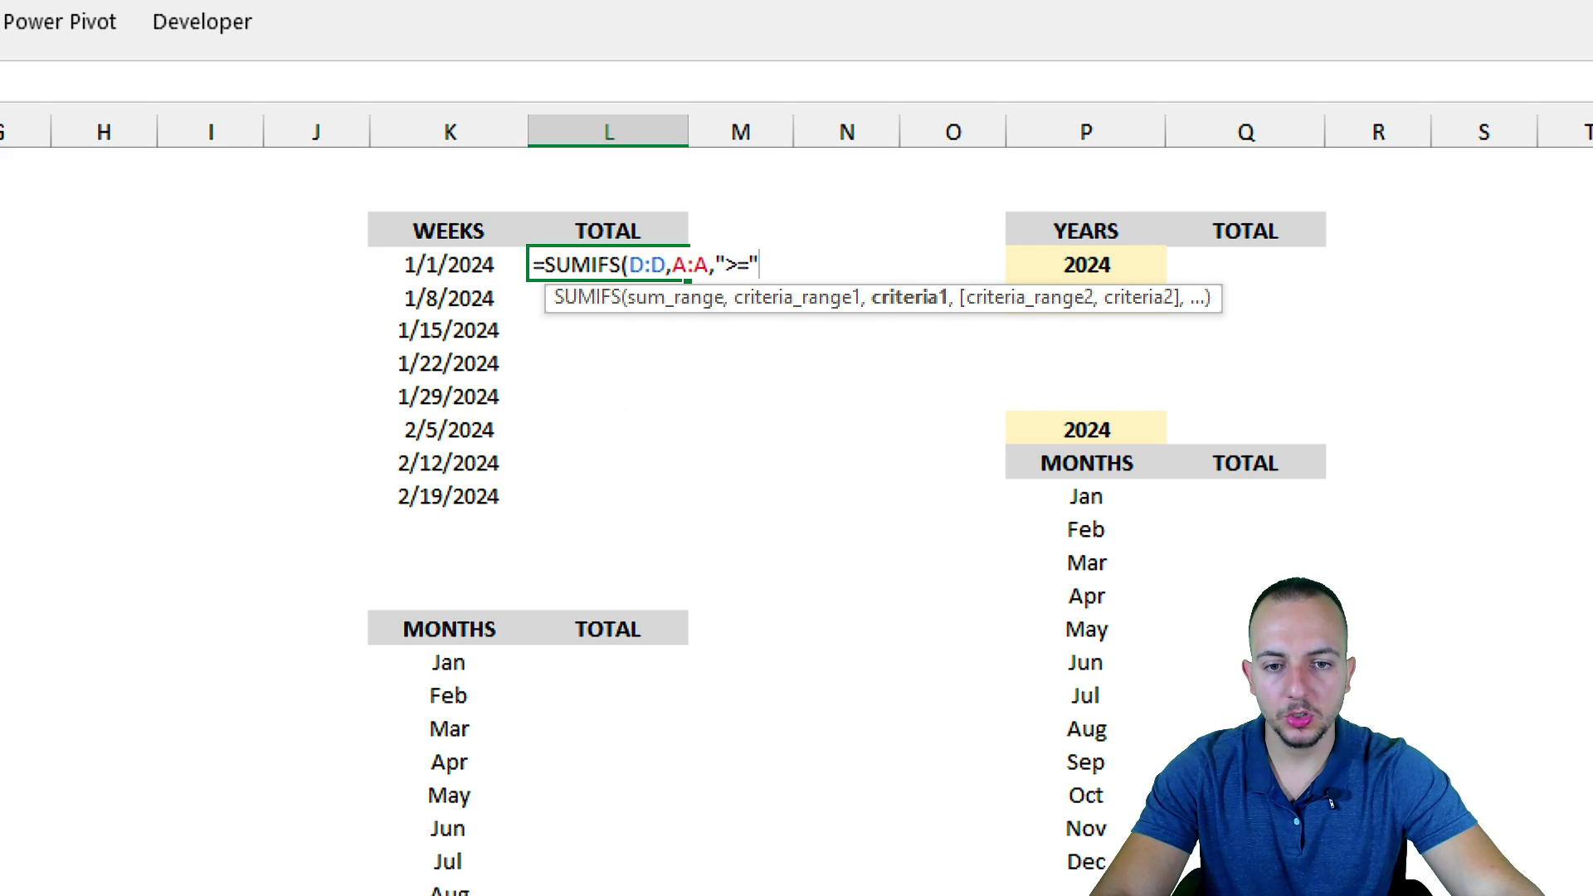
pyautogui.moveTo(583, 382); pyautogui.dragTo(564, 535)
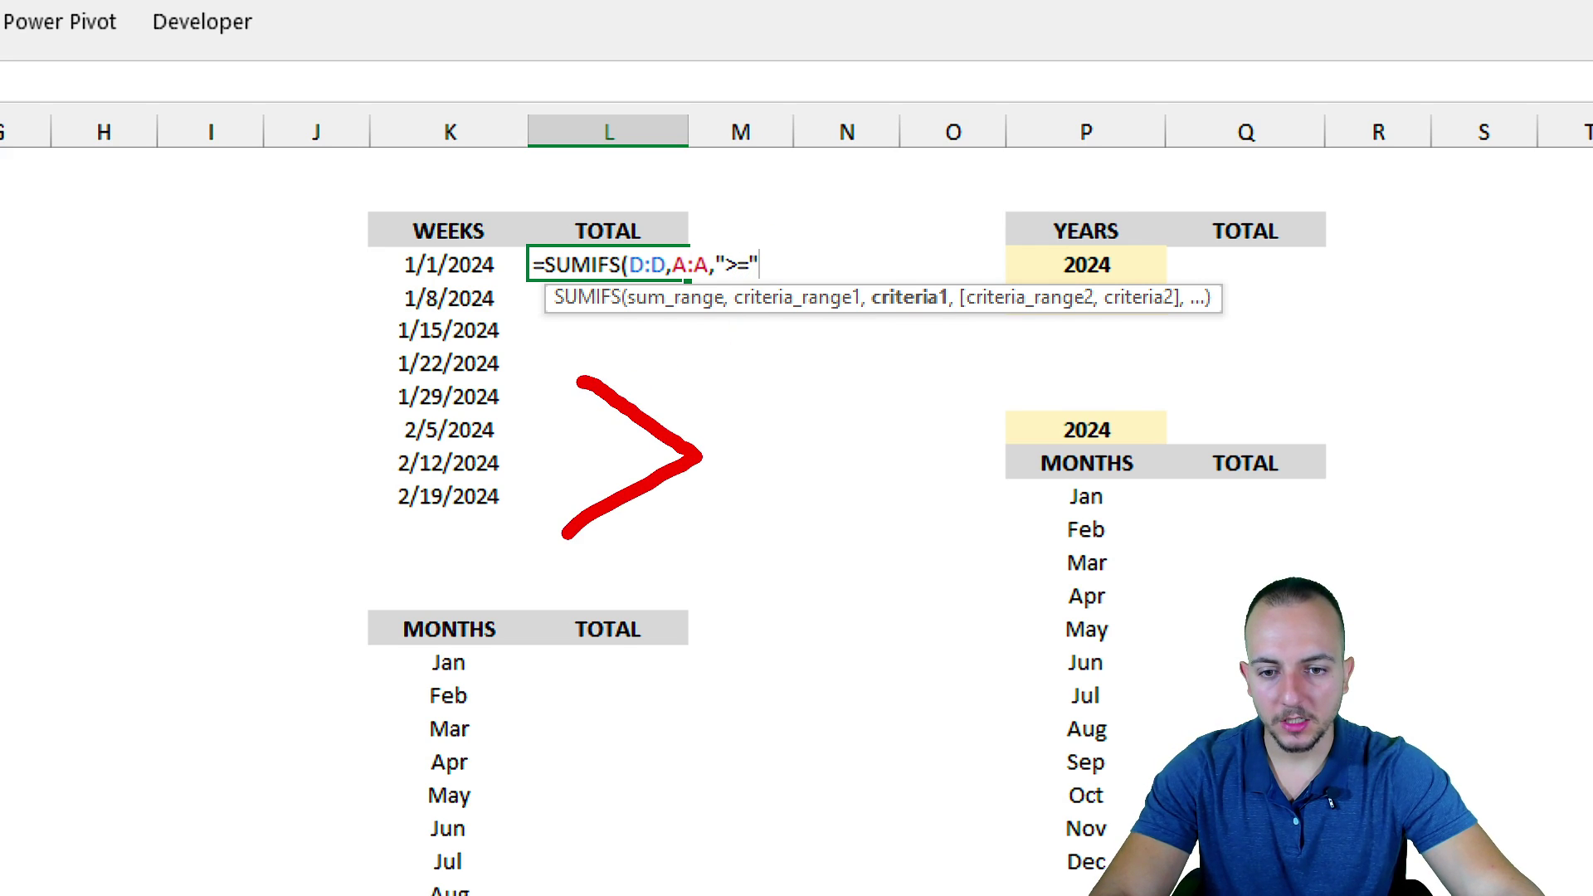
pyautogui.moveTo(733, 487); pyautogui.dragTo(892, 484)
pyautogui.moveTo(730, 428); pyautogui.dragTo(874, 426)
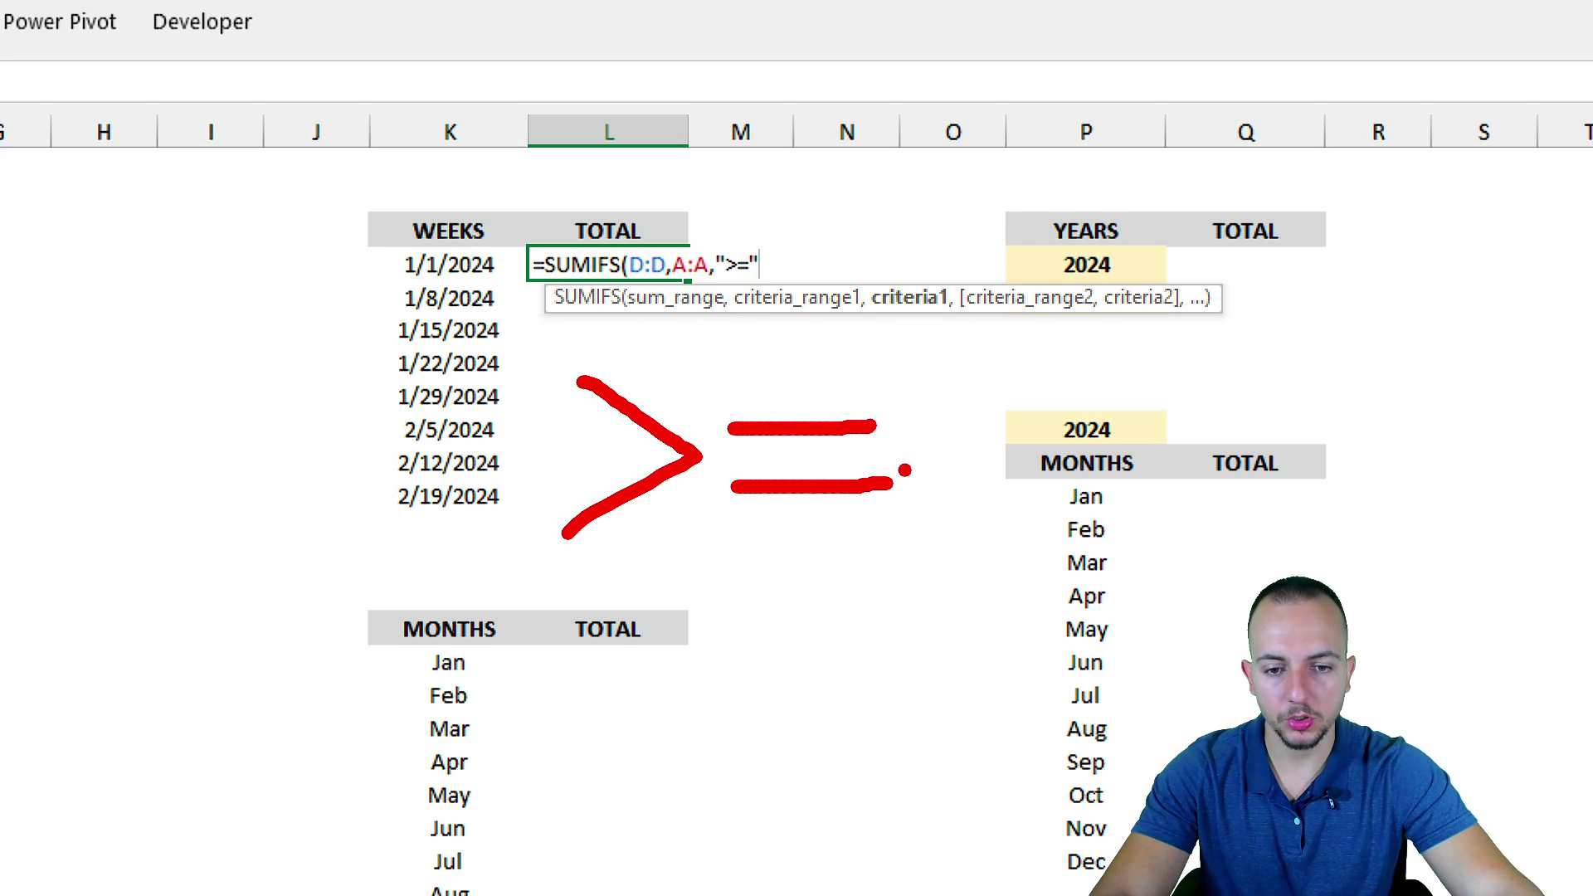
pyautogui.moveTo(531, 350)
pyautogui.mouseDown()
pyautogui.moveTo(498, 390)
pyautogui.moveTo(544, 405)
pyautogui.mouseUp()
pyautogui.moveTo(912, 353)
pyautogui.mouseDown()
pyautogui.moveTo(892, 402)
pyautogui.moveTo(937, 396)
pyautogui.mouseUp()
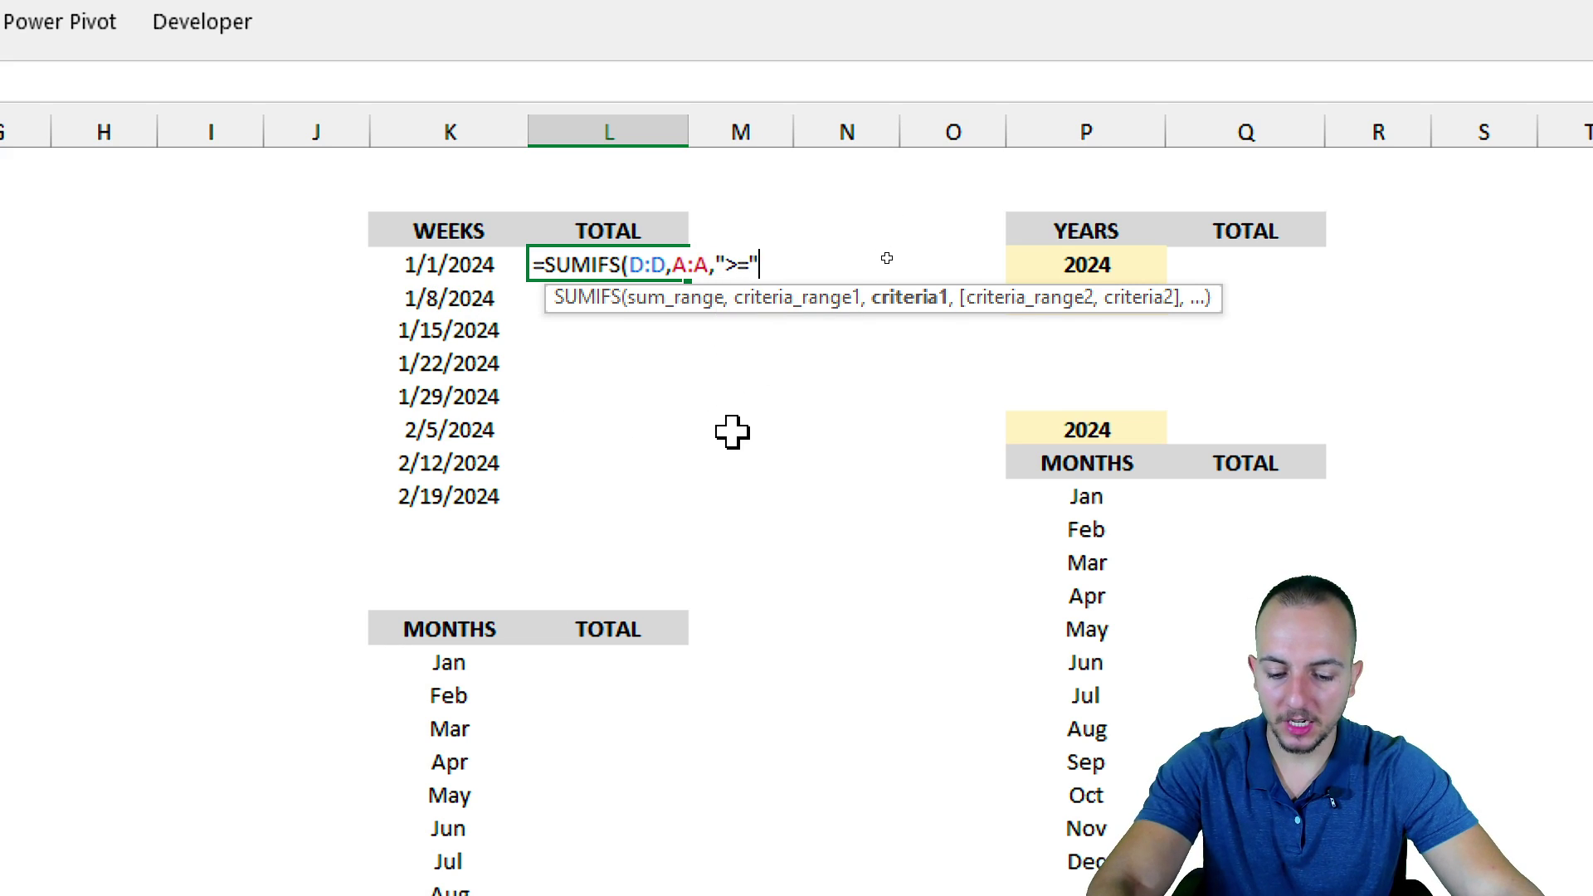
# Step: Join &K4 to the first criterion and add the DATE column, A:A, as the second criteria range
pyautogui.write('&')
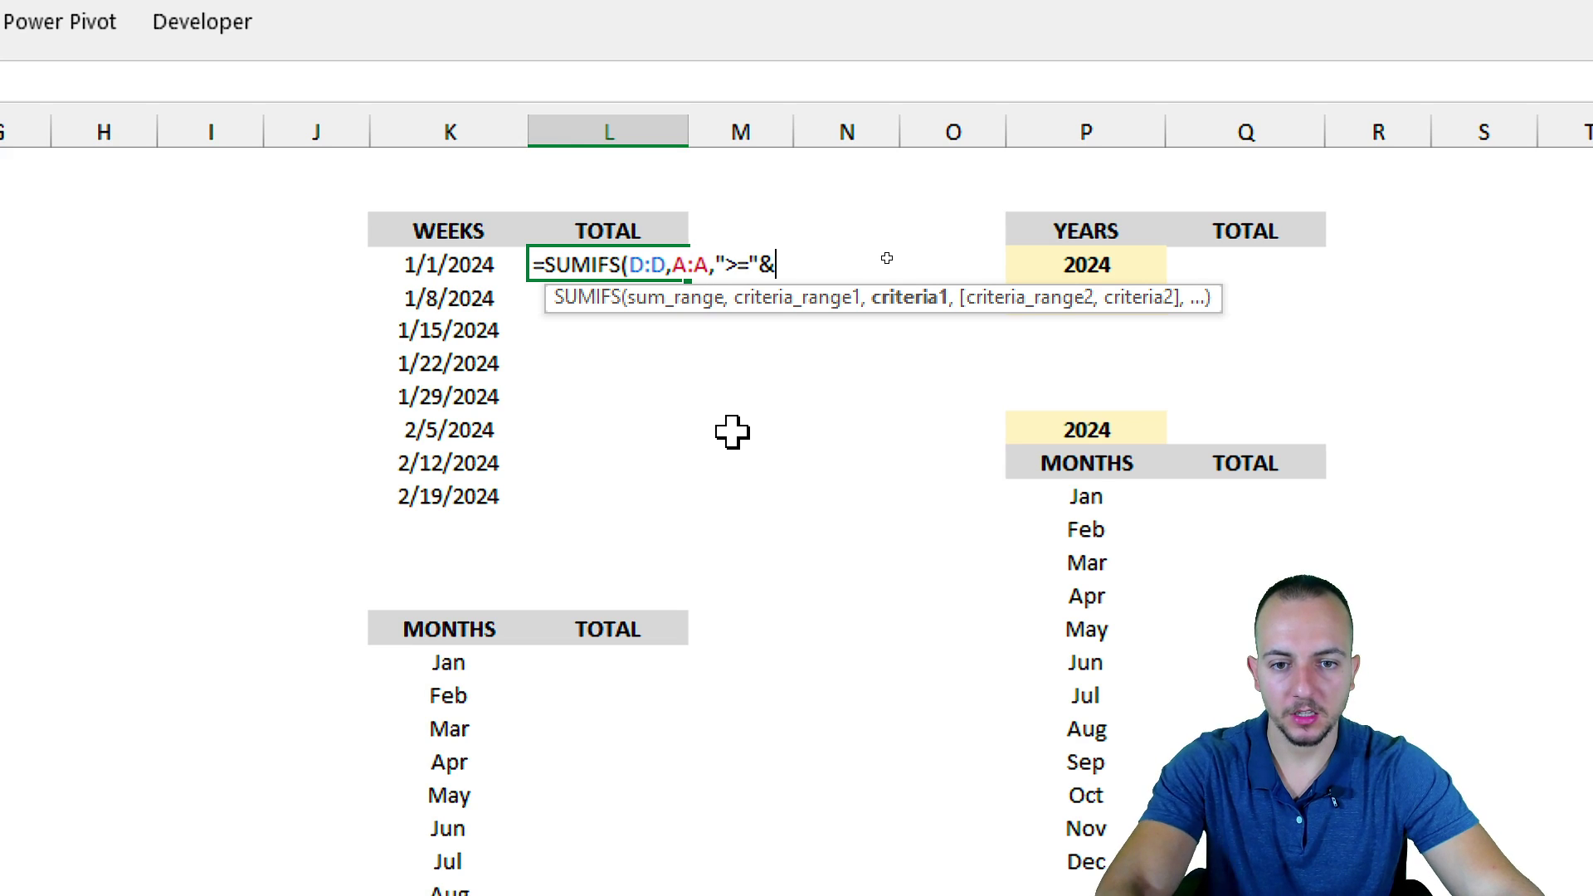
pyautogui.click(434, 262)
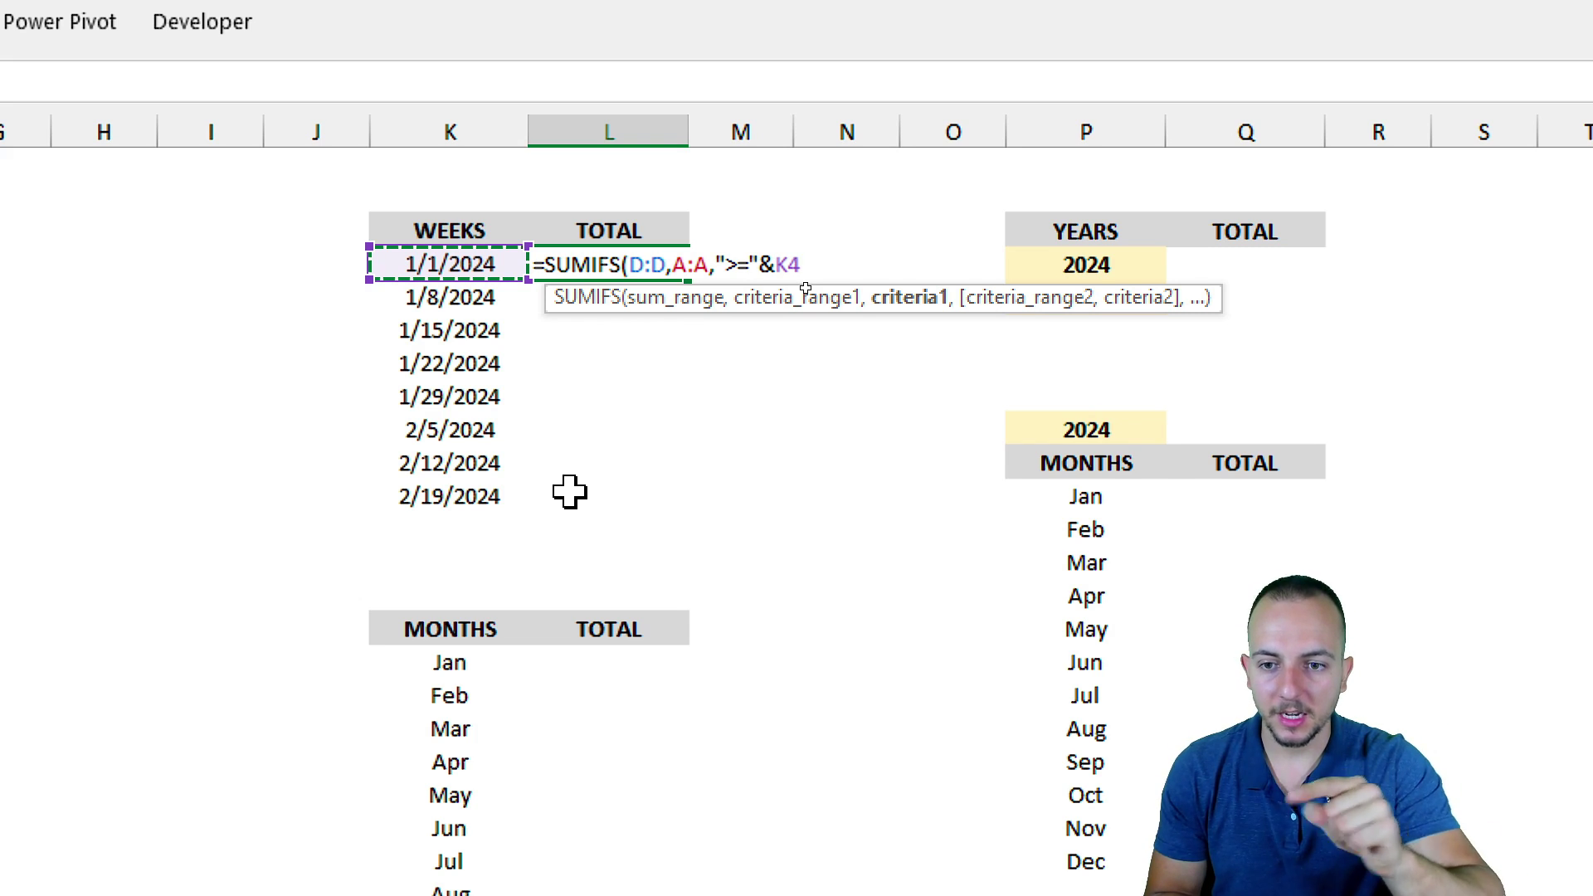
pyautogui.write(',')
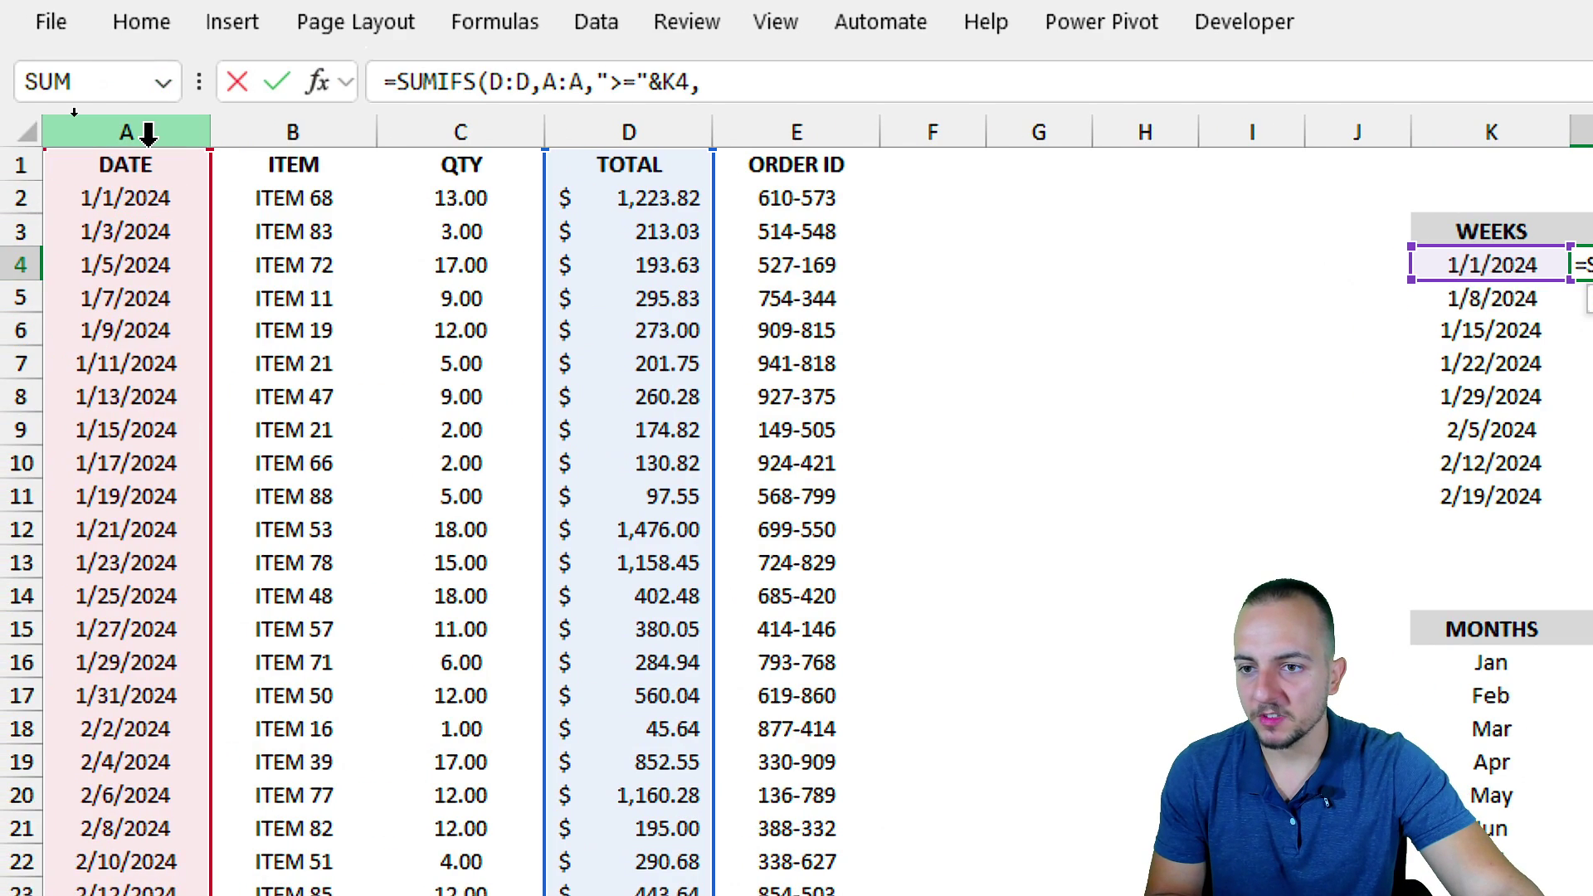
pyautogui.click(126, 133)
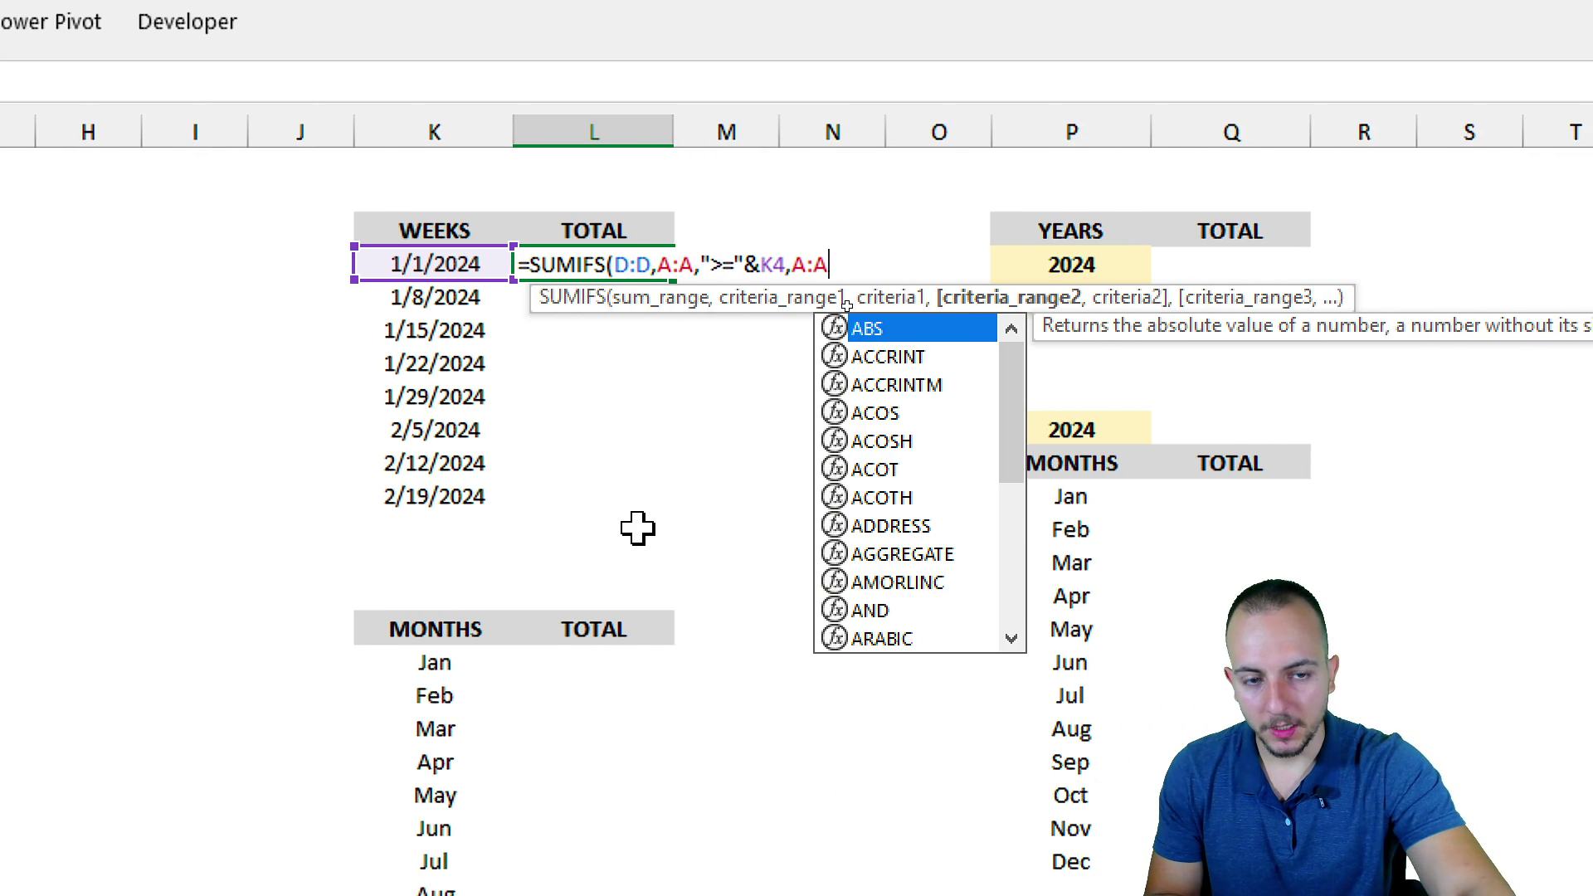
pyautogui.write(',')
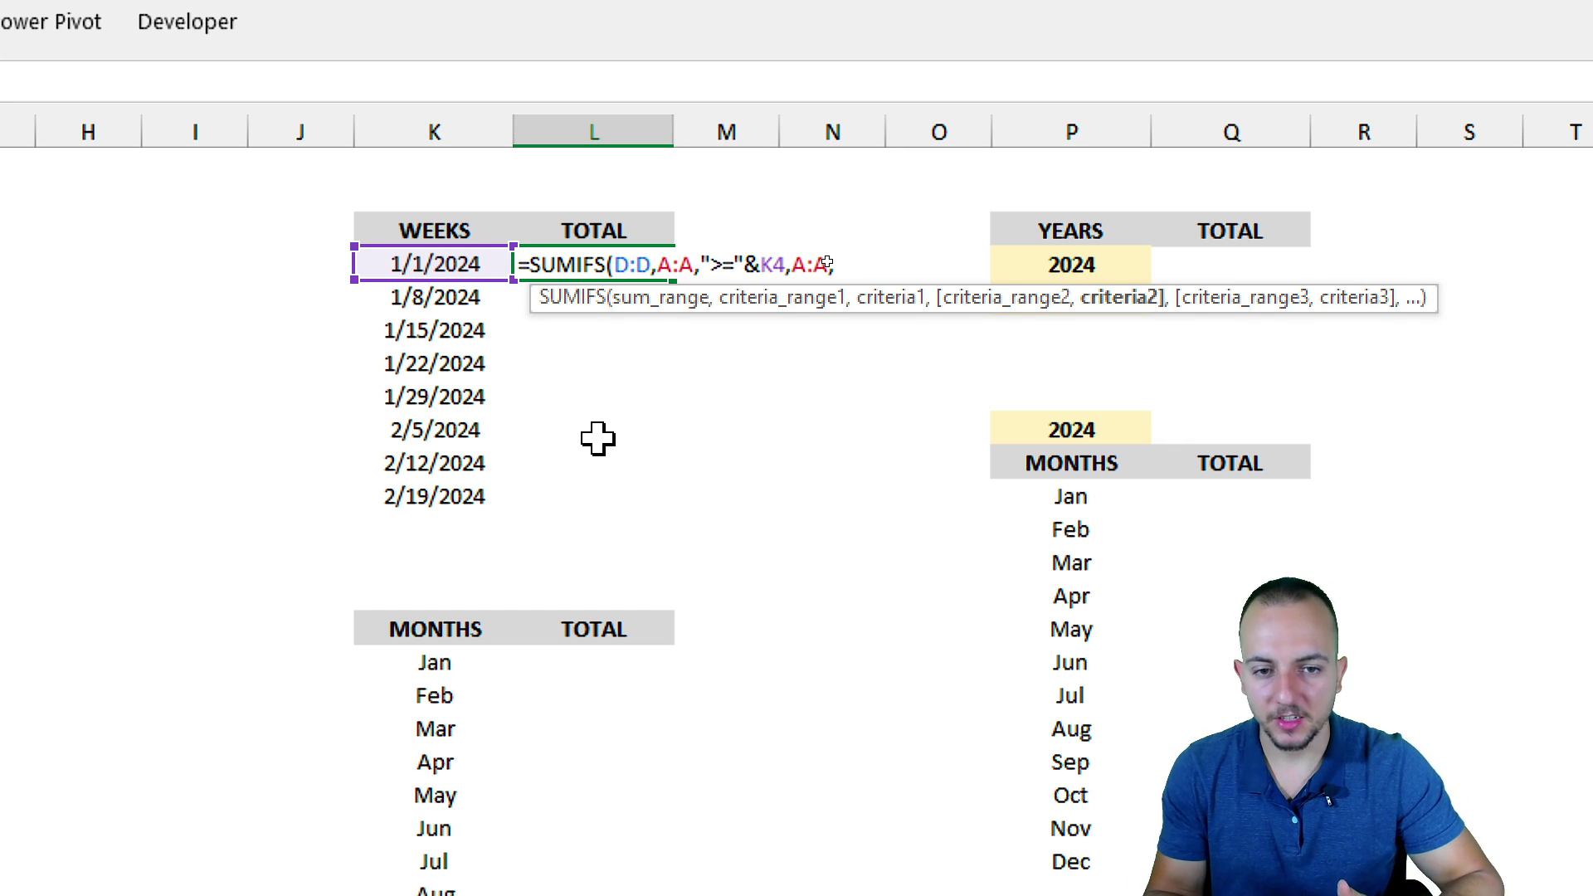
# Step: Set the second criterion of the SUMIFS formula to "<"&K5, the following week's start date
pyautogui.write('"')
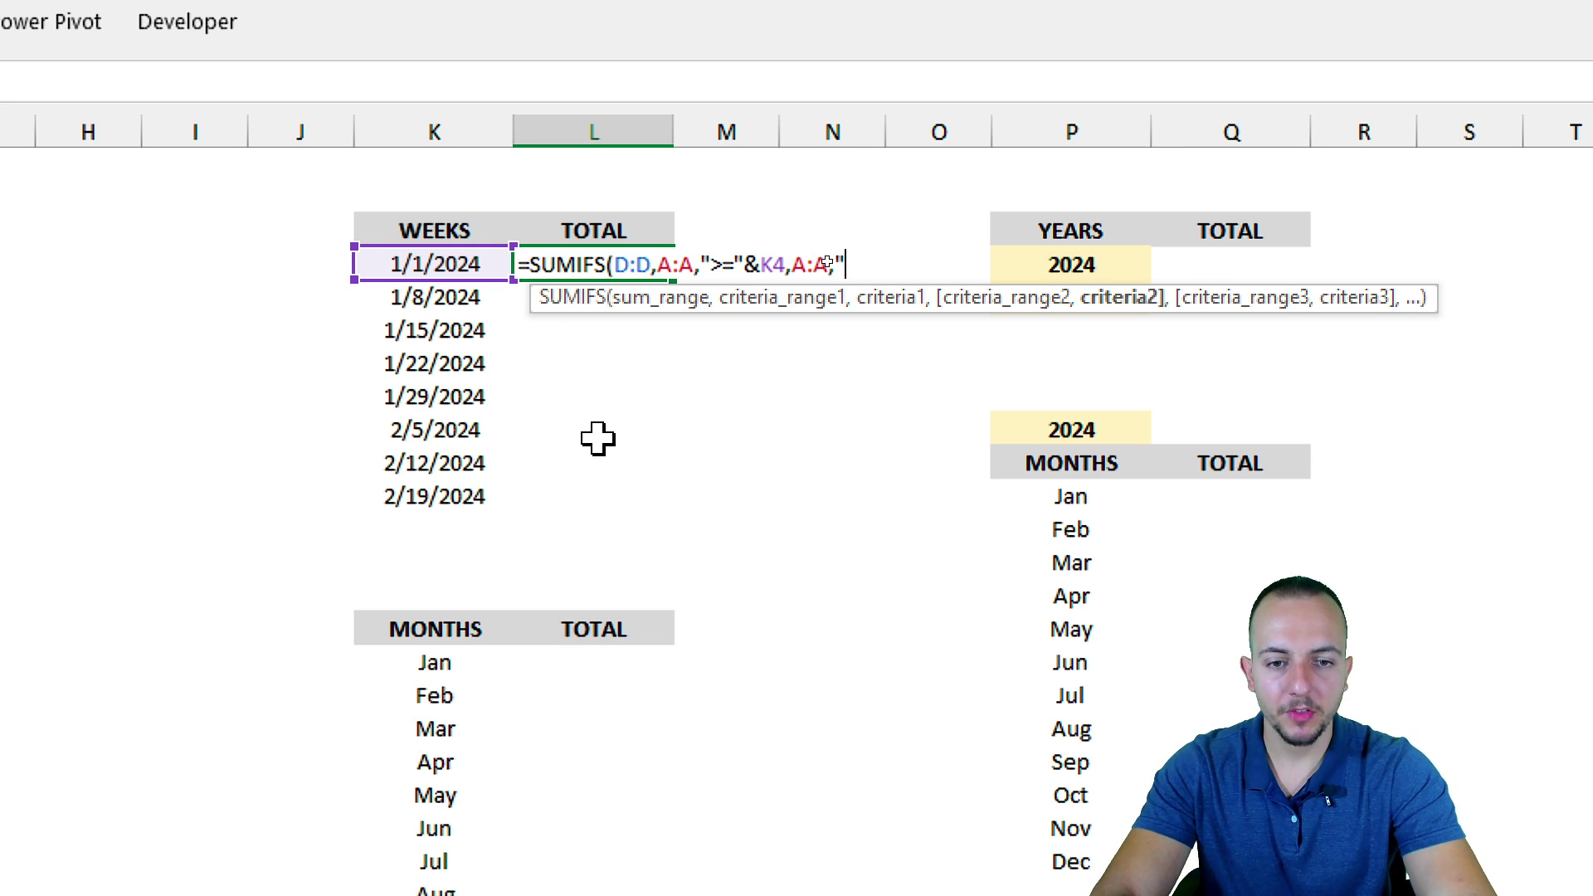
pyautogui.write('<')
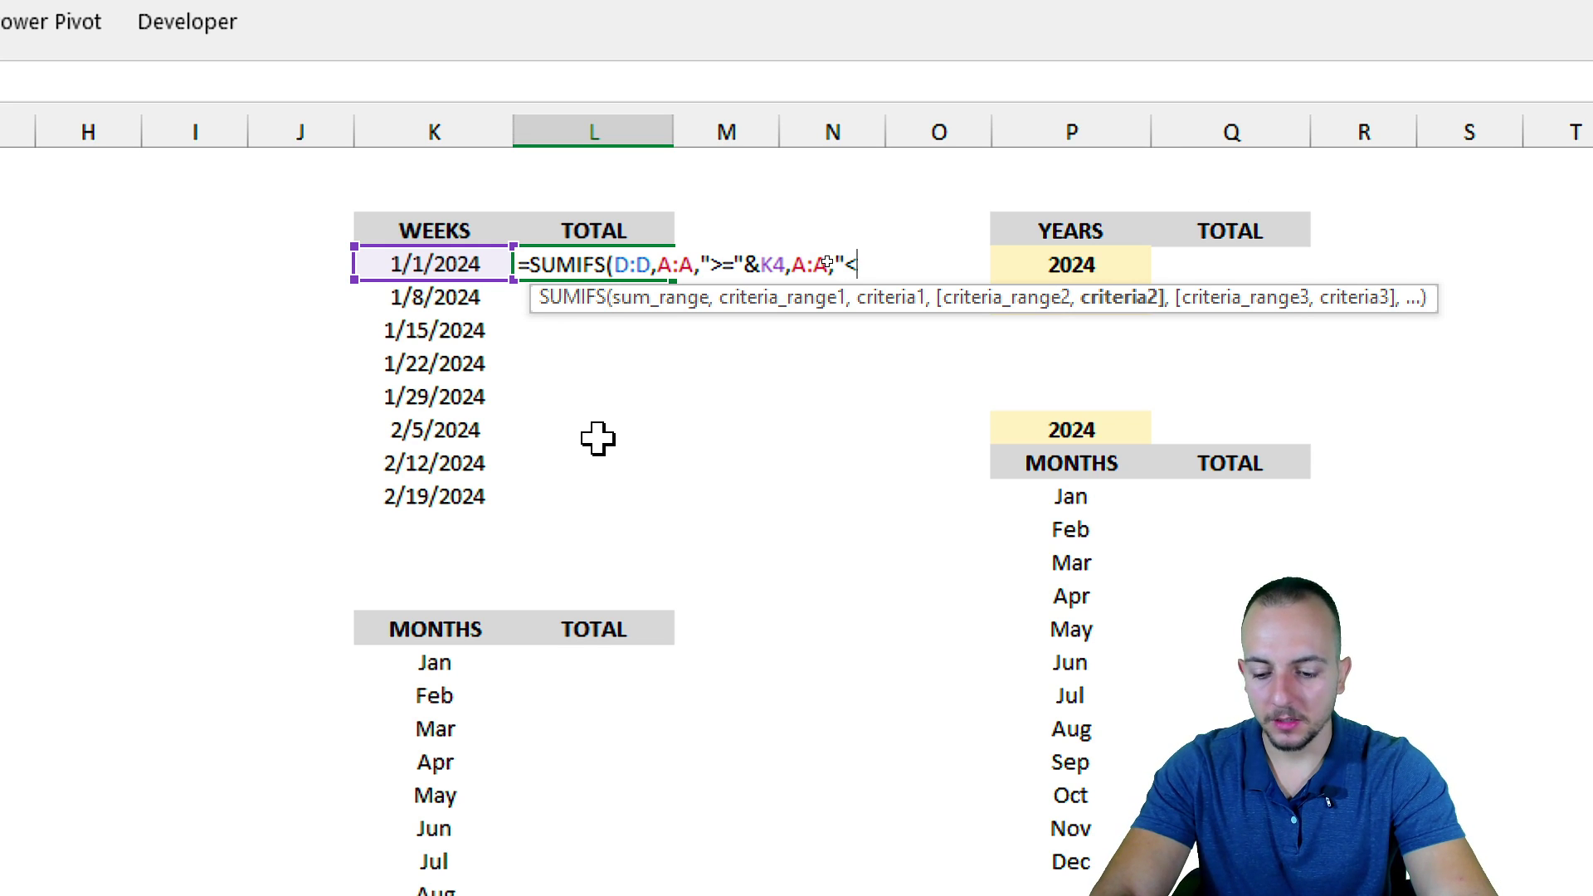
pyautogui.write('"')
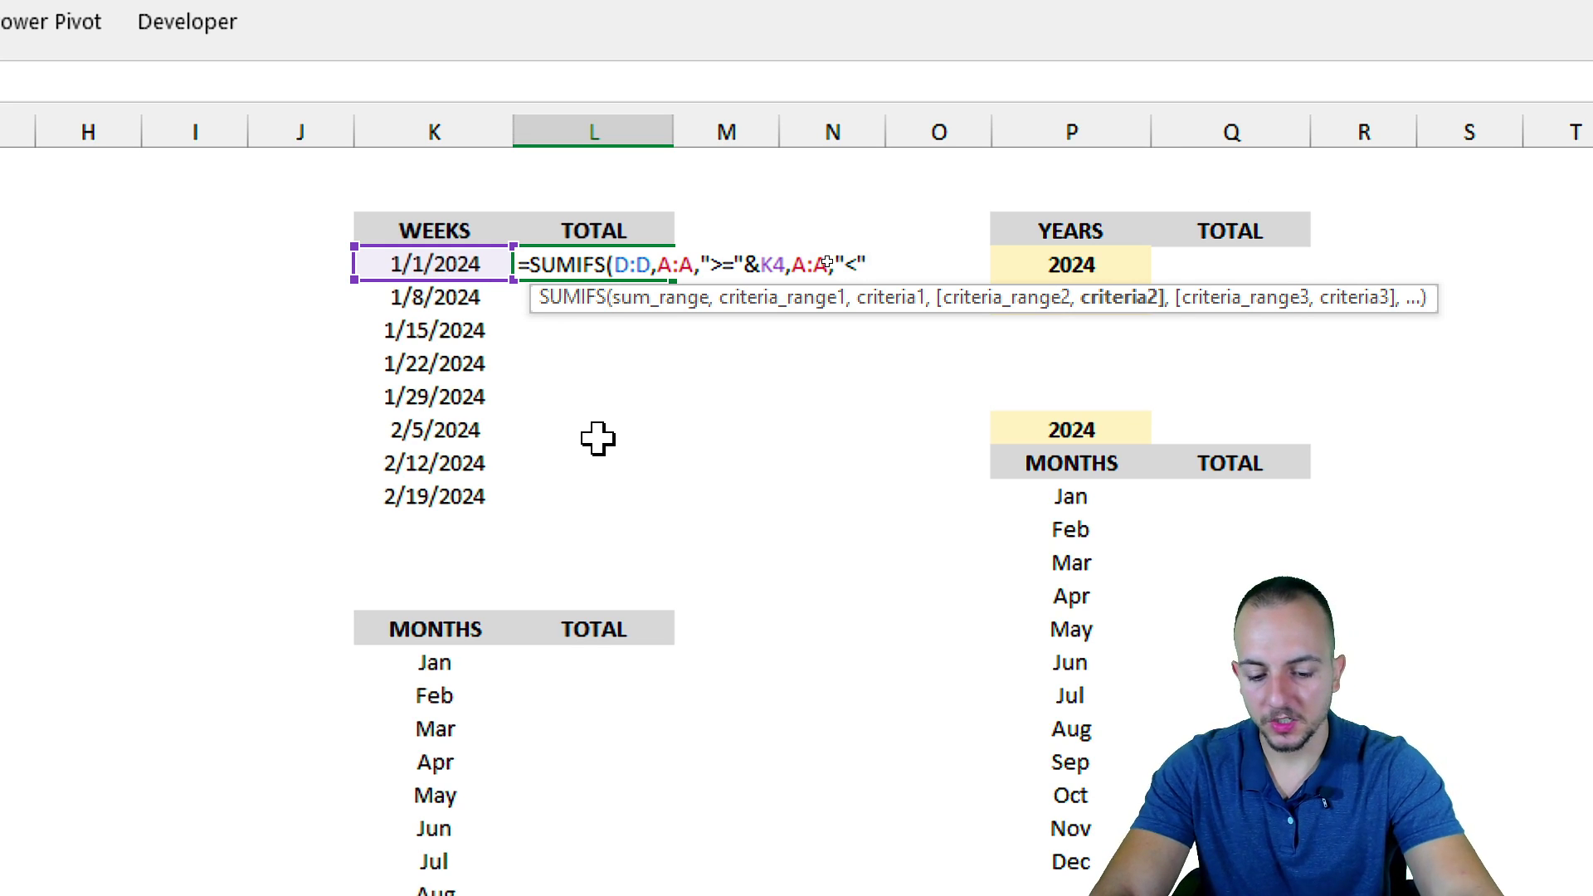
pyautogui.write('&')
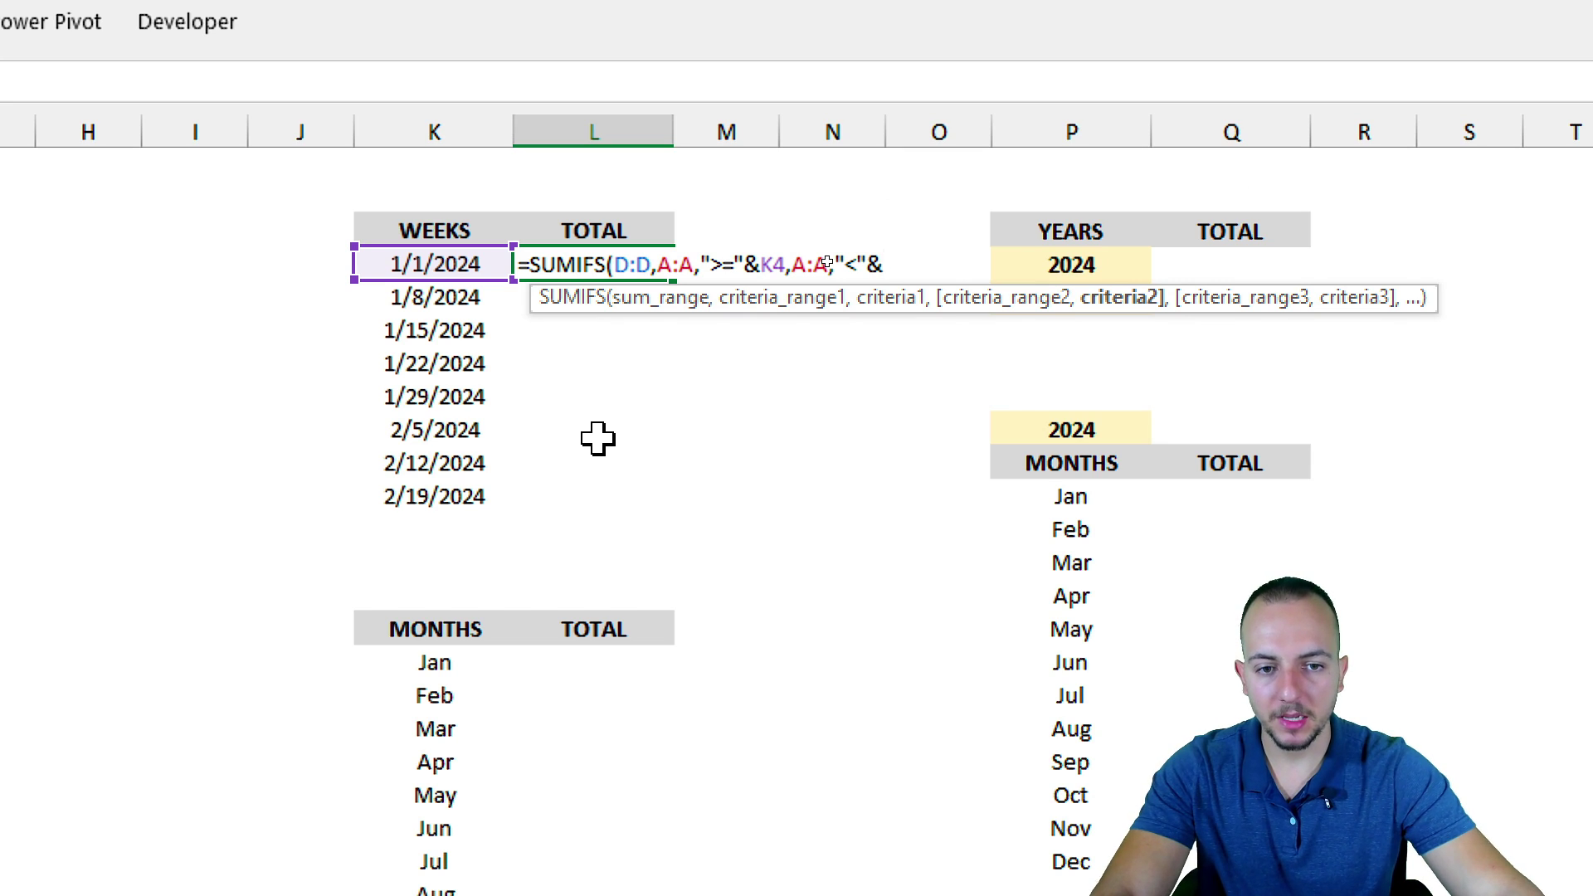
pyautogui.click(470, 307)
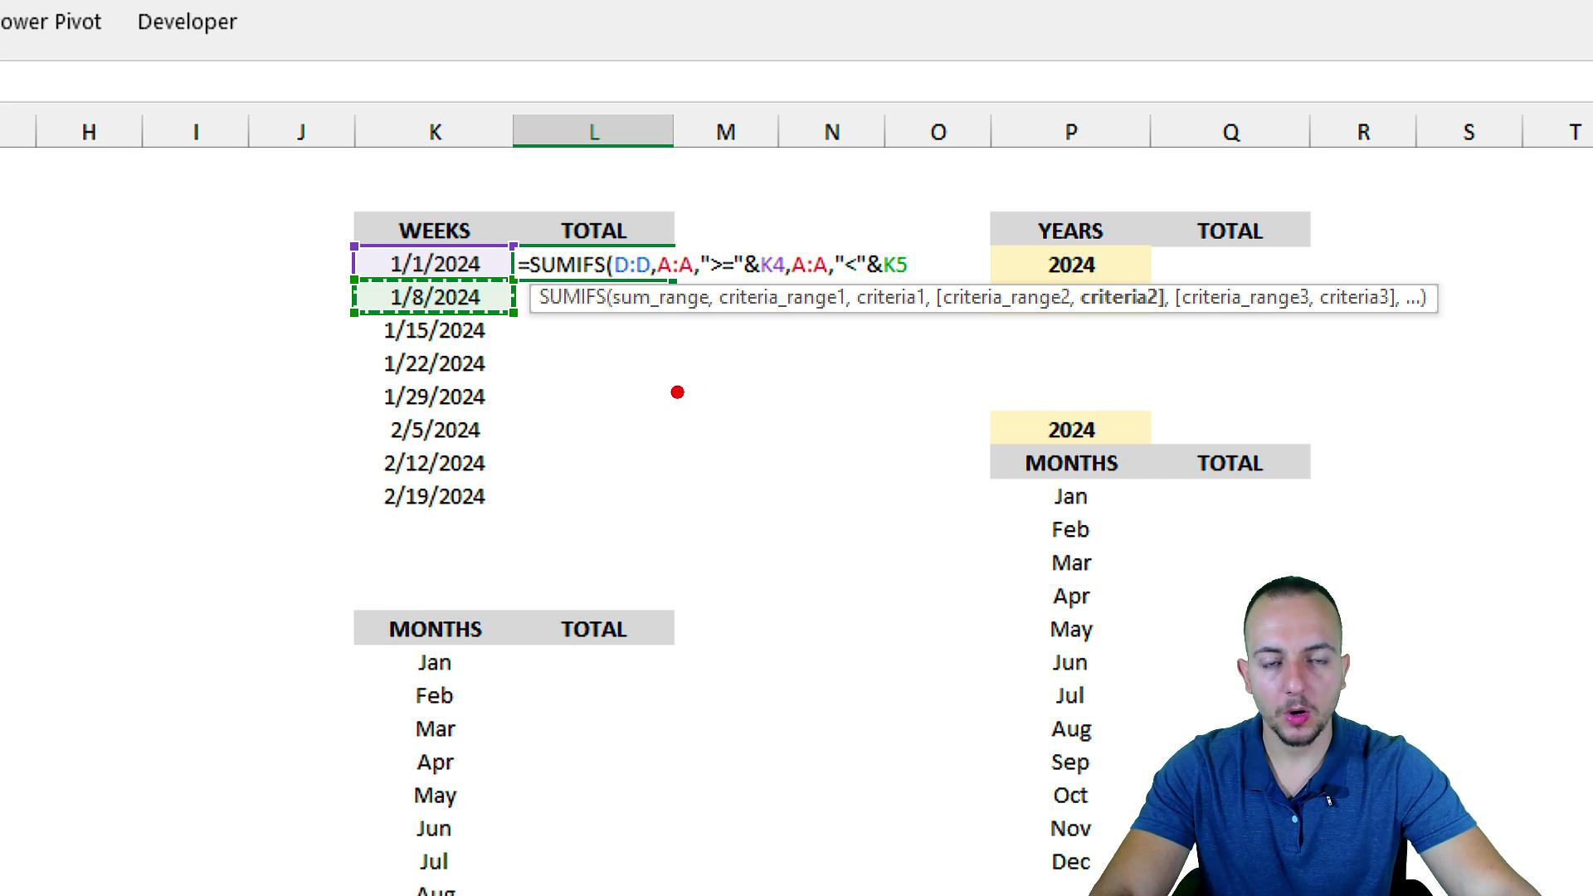
pyautogui.moveTo(693, 380)
pyautogui.mouseDown()
pyautogui.moveTo(697, 475)
pyautogui.moveTo(597, 432)
pyautogui.moveTo(714, 375)
pyautogui.mouseUp()
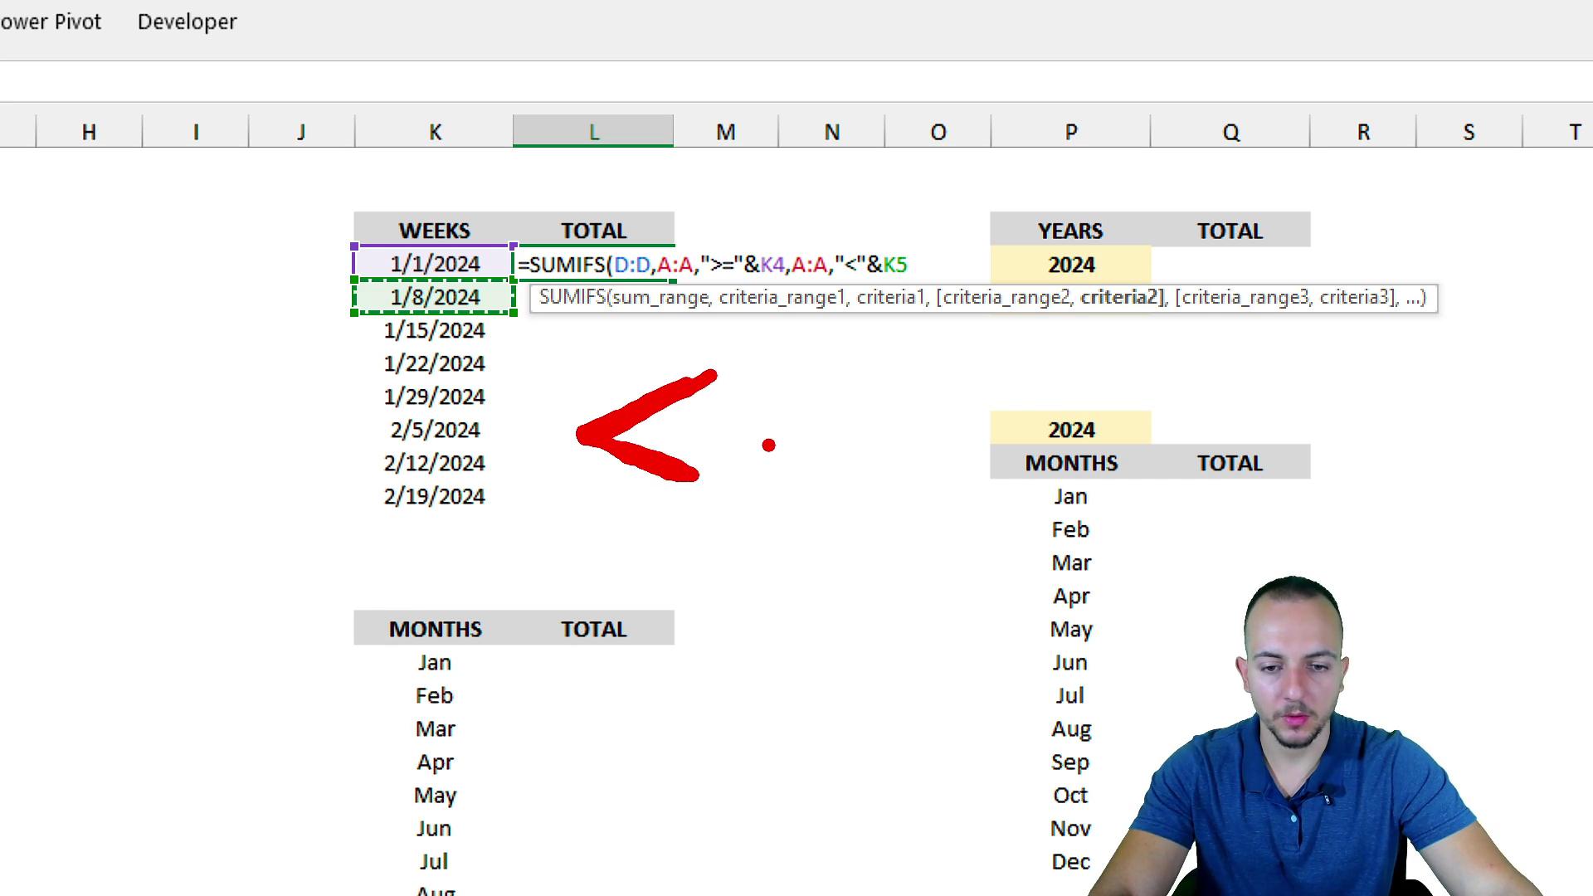
pyautogui.moveTo(768, 446); pyautogui.dragTo(863, 437)
pyautogui.moveTo(751, 409)
pyautogui.mouseDown()
pyautogui.moveTo(851, 406)
pyautogui.moveTo(723, 378)
pyautogui.moveTo(855, 357)
pyautogui.mouseUp()
pyautogui.moveTo(817, 547)
pyautogui.mouseDown()
pyautogui.moveTo(863, 539)
pyautogui.moveTo(838, 618)
pyautogui.mouseUp()
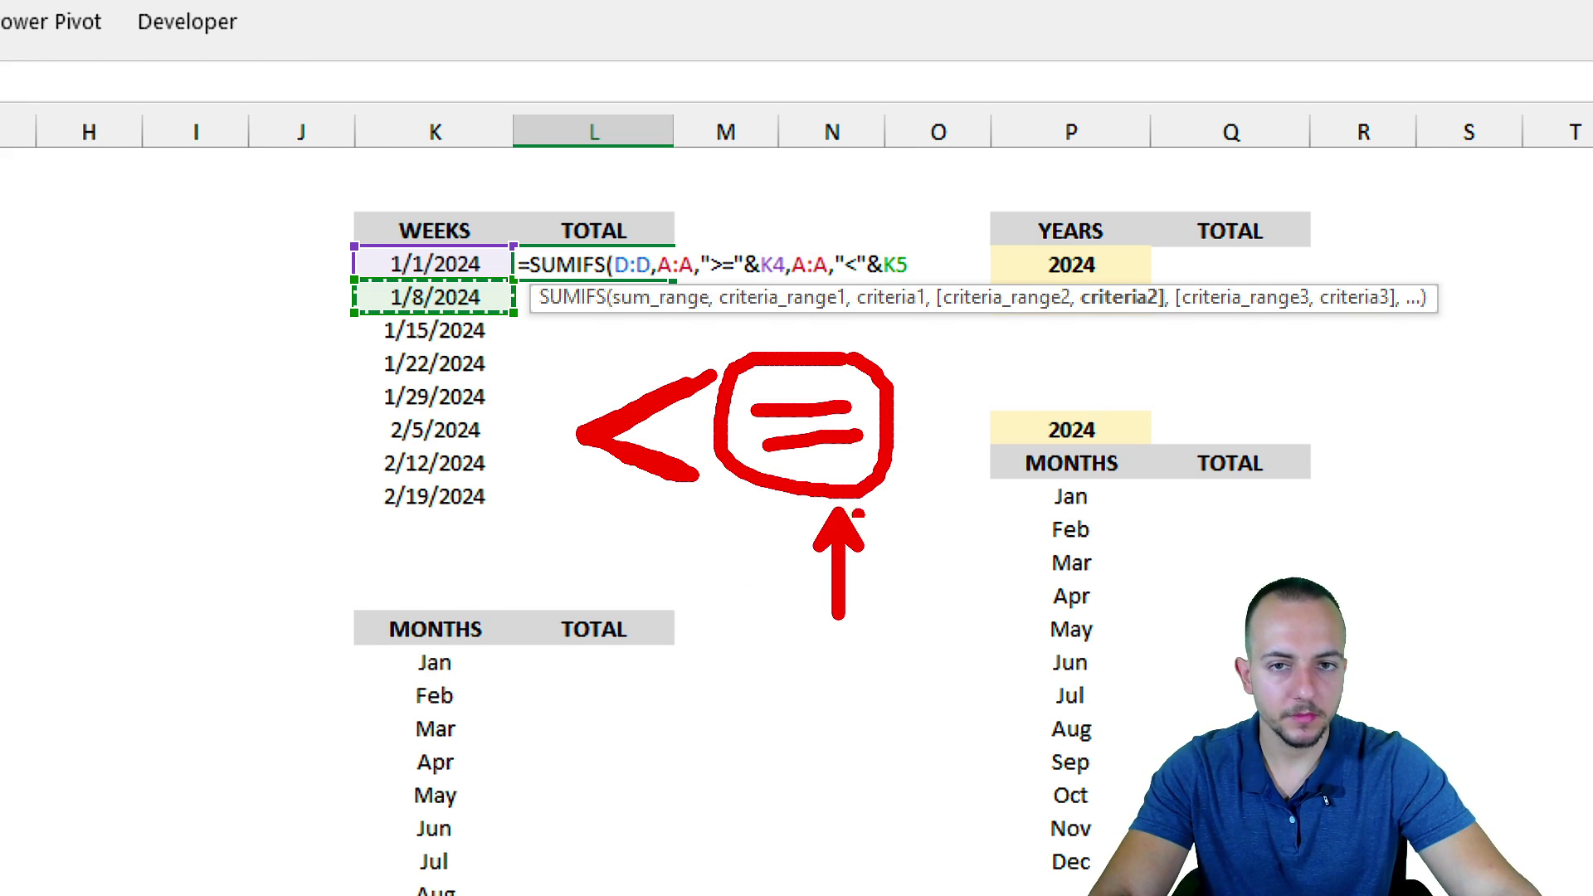
pyautogui.hotkey('ctrl', 'z')
pyautogui.hotkey('ctrl', 'z')
pyautogui.hotkey('ctrl', 'z')
pyautogui.hotkey('ctrl', 'z')
pyautogui.hotkey('ctrl', 'z')
pyautogui.moveTo(867, 228); pyautogui.dragTo(811, 238)
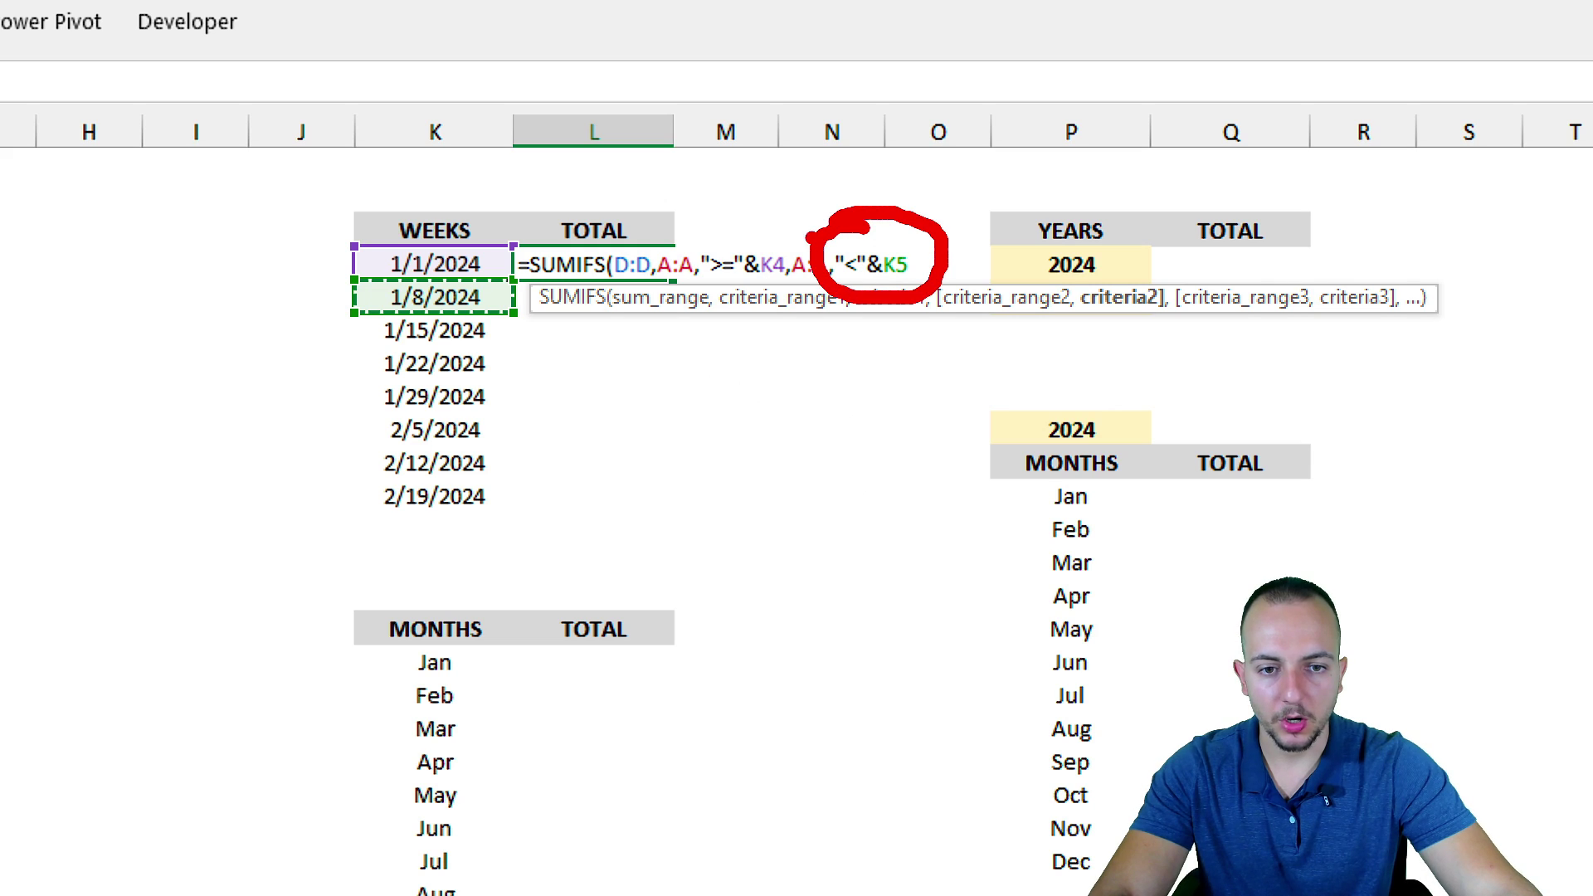
pyautogui.hotkey('ctrl', 'z')
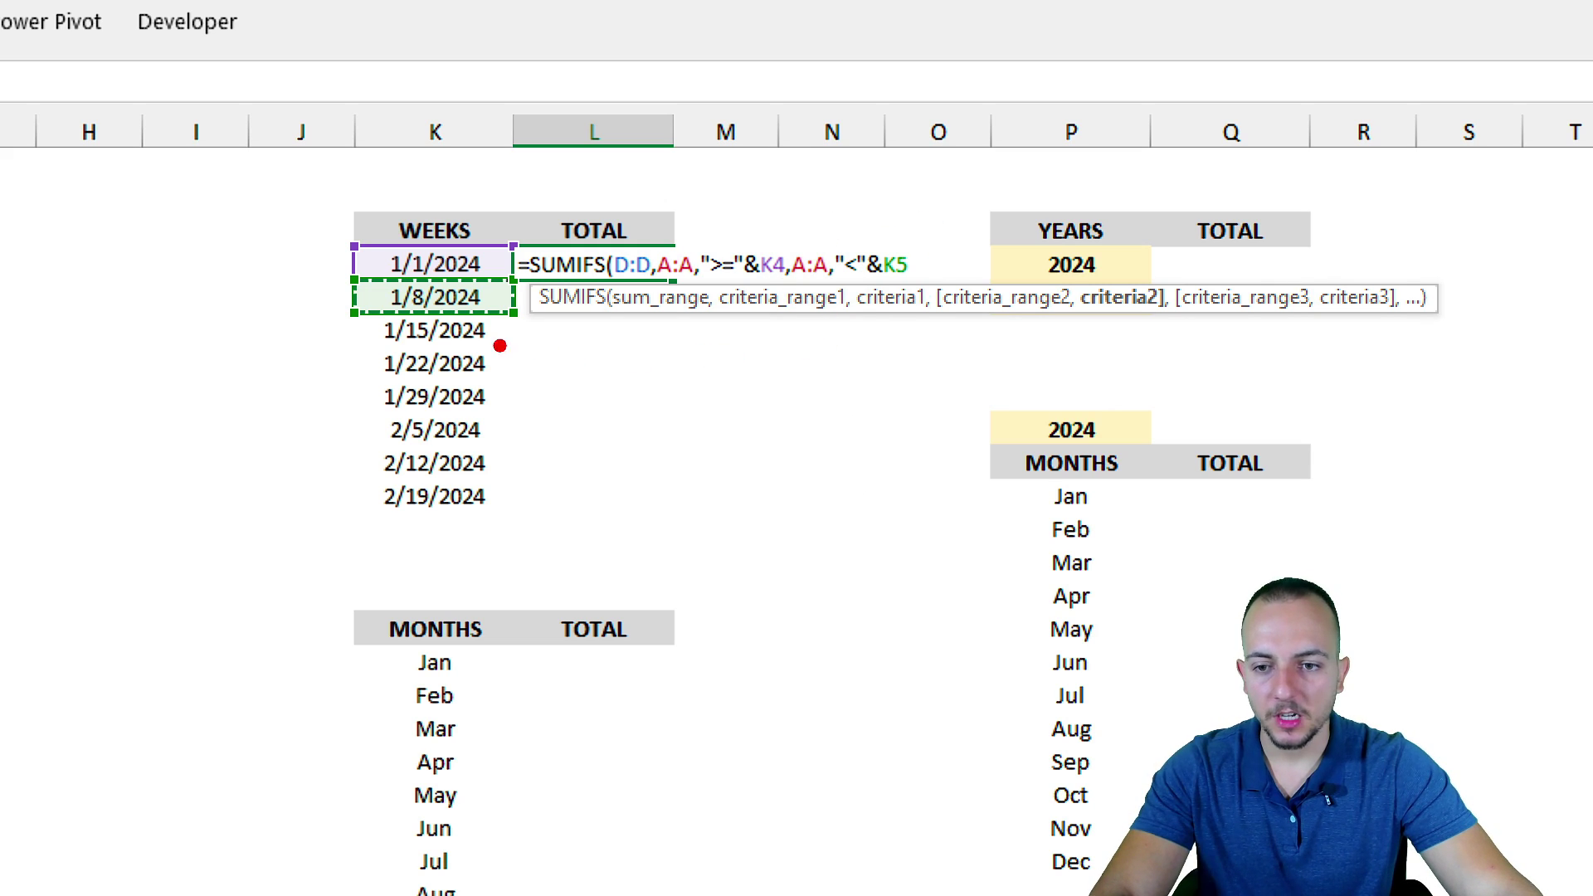
pyautogui.moveTo(358, 340); pyautogui.dragTo(296, 442)
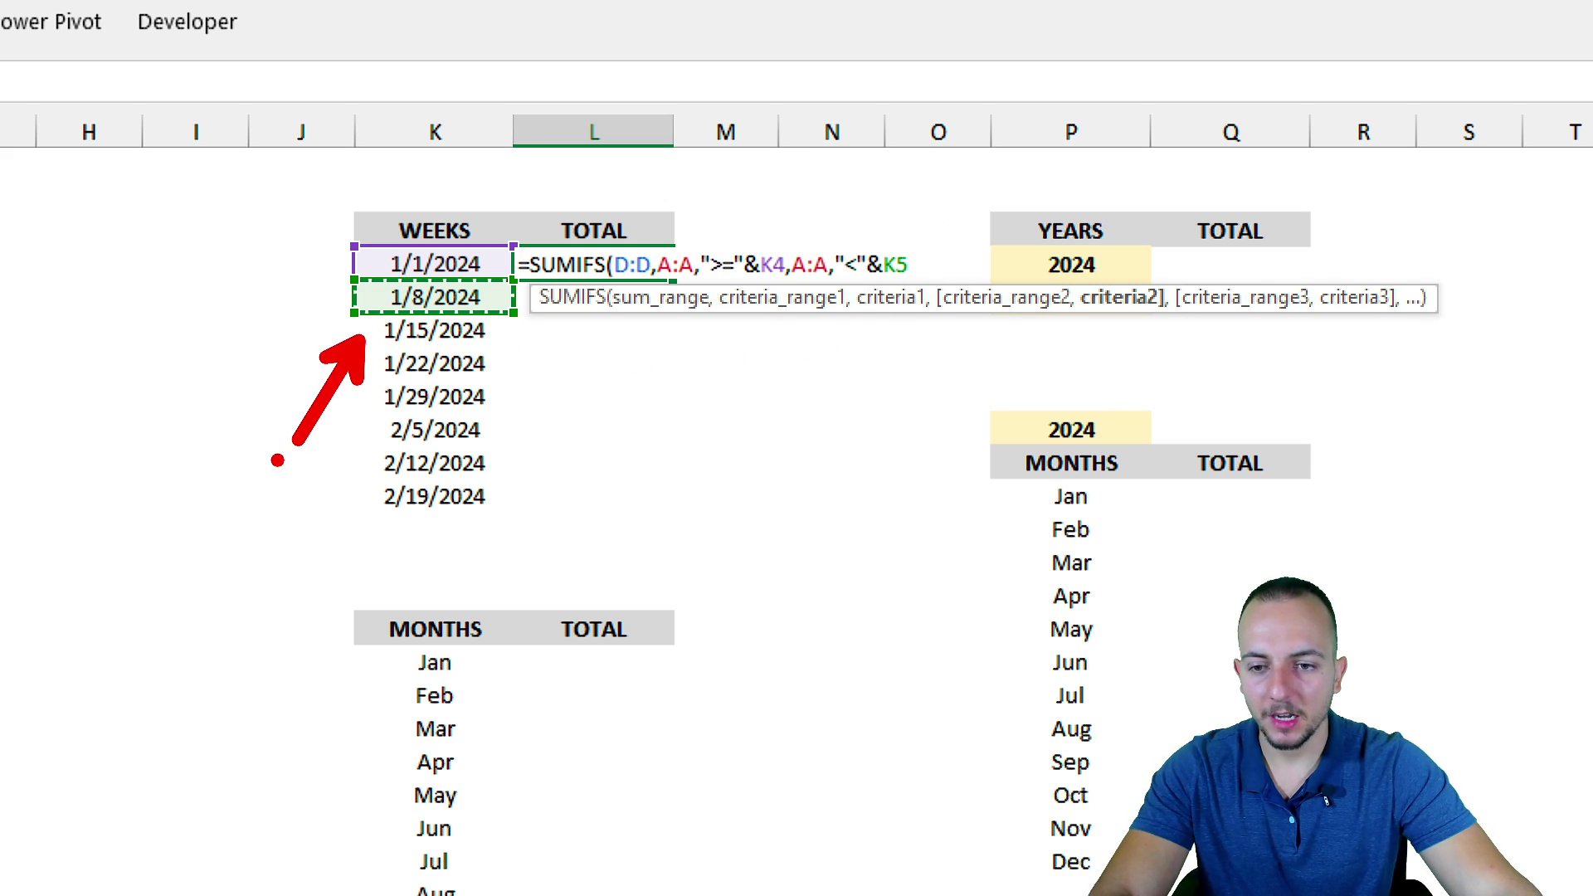
pyautogui.moveTo(440, 269)
pyautogui.mouseDown()
pyautogui.moveTo(363, 312)
pyautogui.moveTo(501, 277)
pyautogui.moveTo(438, 269)
pyautogui.mouseUp()
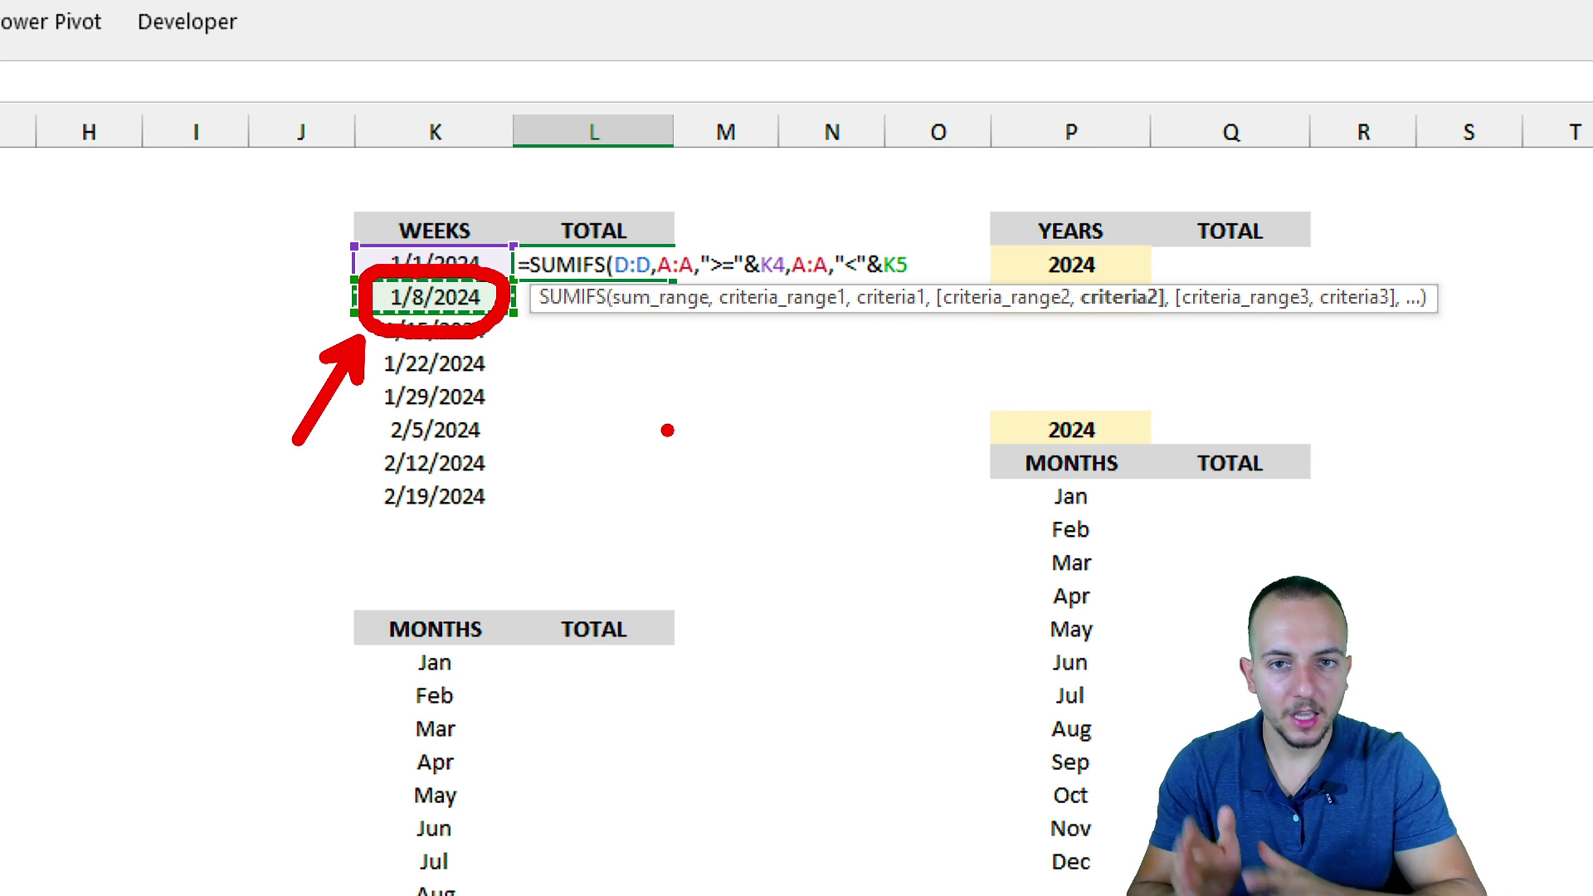
pyautogui.press('Escape')
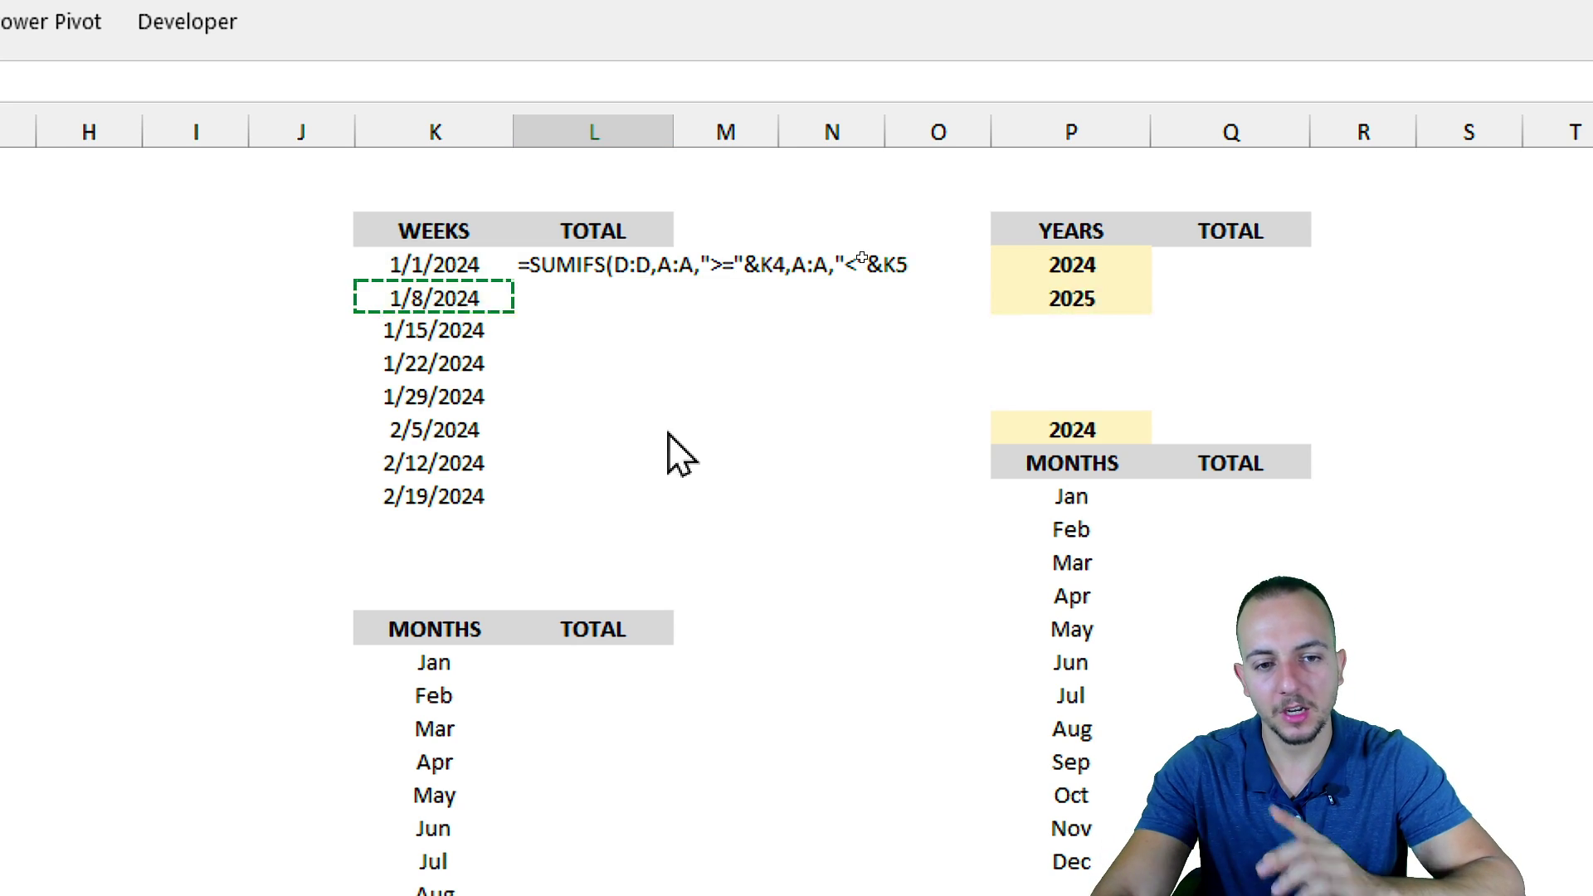
# Step: Close the SUMIFS formula's parentheses and enter it in L4 as the total for the week of 1/1/2024
pyautogui.write(')')
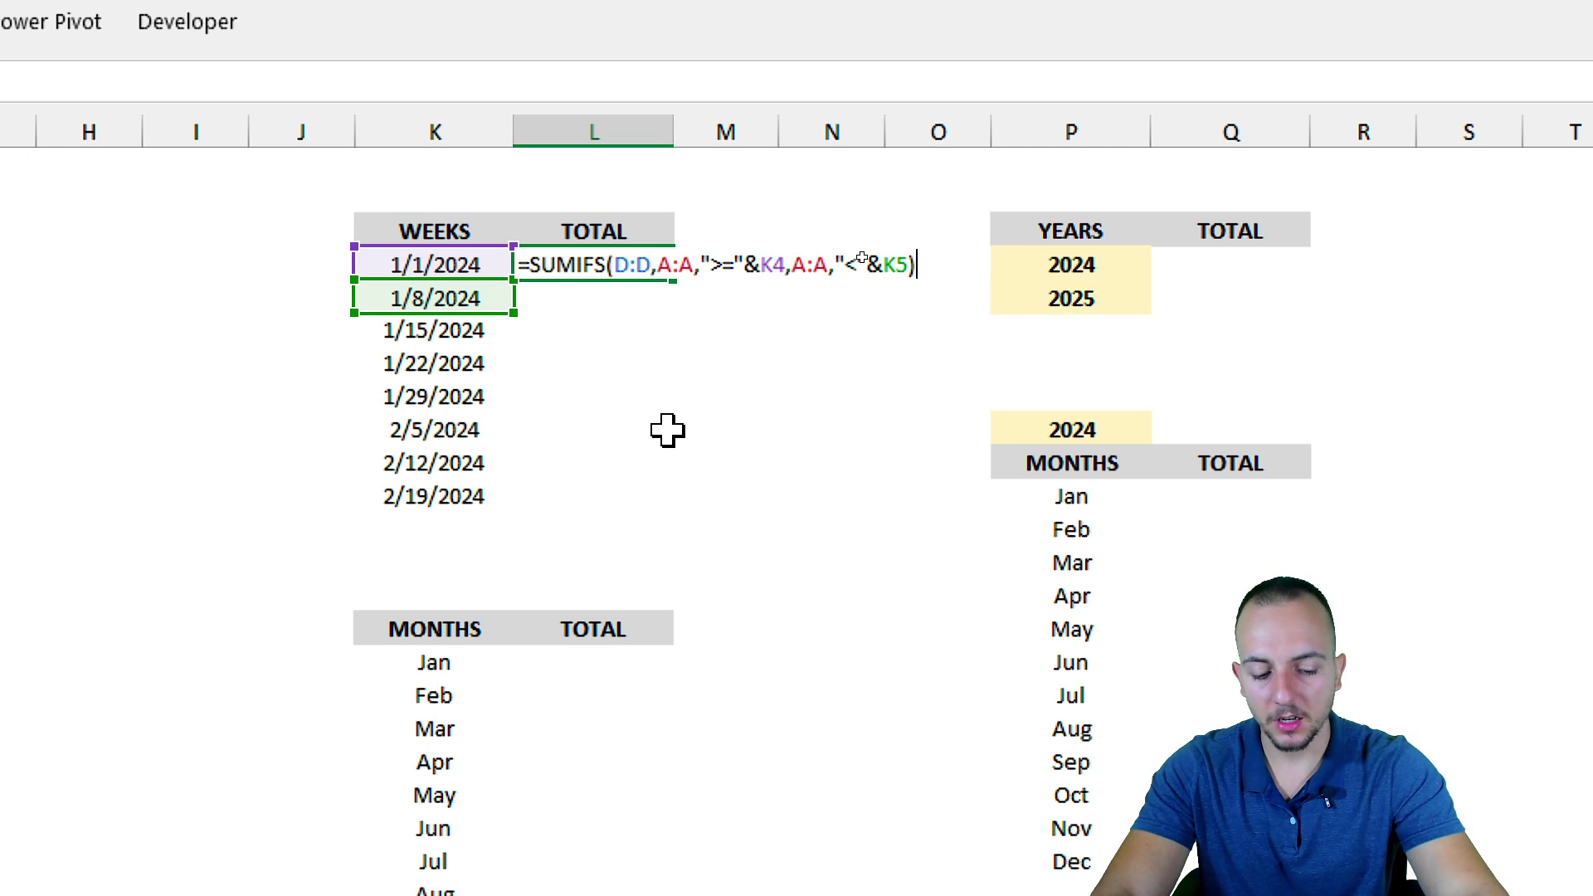
pyautogui.press('Return')
pyautogui.click(633, 262)
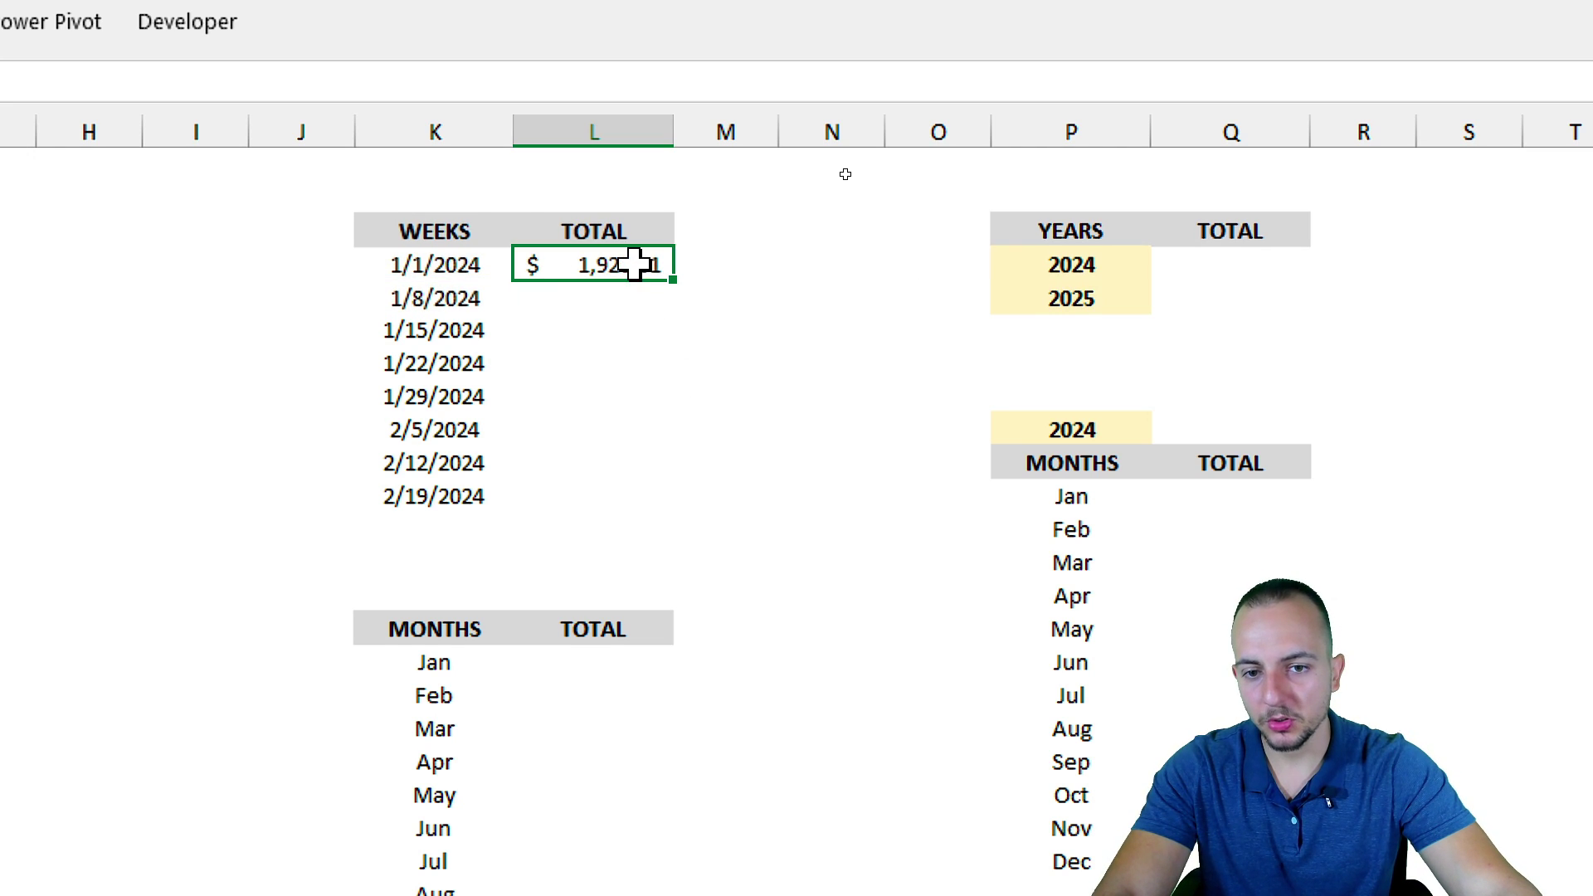
pyautogui.hotkey('ctrl', '2')
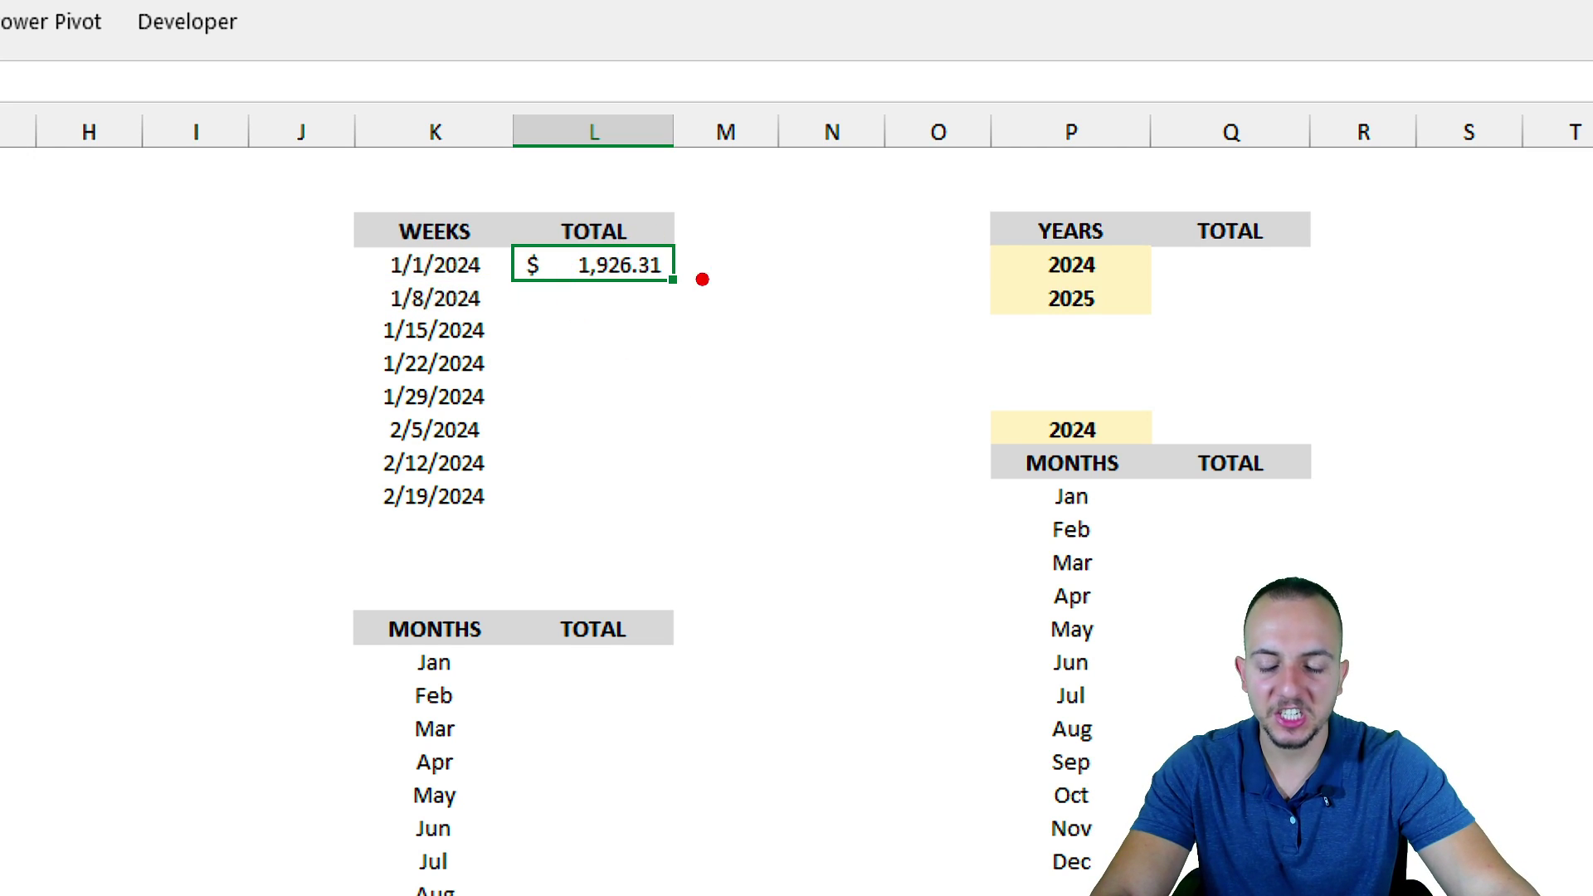
pyautogui.moveTo(366, 241)
pyautogui.mouseDown()
pyautogui.moveTo(466, 287)
pyautogui.moveTo(499, 282)
pyautogui.mouseUp()
pyautogui.moveTo(502, 304); pyautogui.dragTo(560, 369)
pyautogui.press('Escape')
pyautogui.hotkey('ctrl', '2')
pyautogui.moveTo(689, 257)
pyautogui.mouseDown()
pyautogui.moveTo(647, 286)
pyautogui.moveTo(697, 258)
pyautogui.mouseUp()
pyautogui.moveTo(657, 341); pyautogui.dragTo(664, 435)
pyautogui.moveTo(639, 396); pyautogui.dragTo(687, 400)
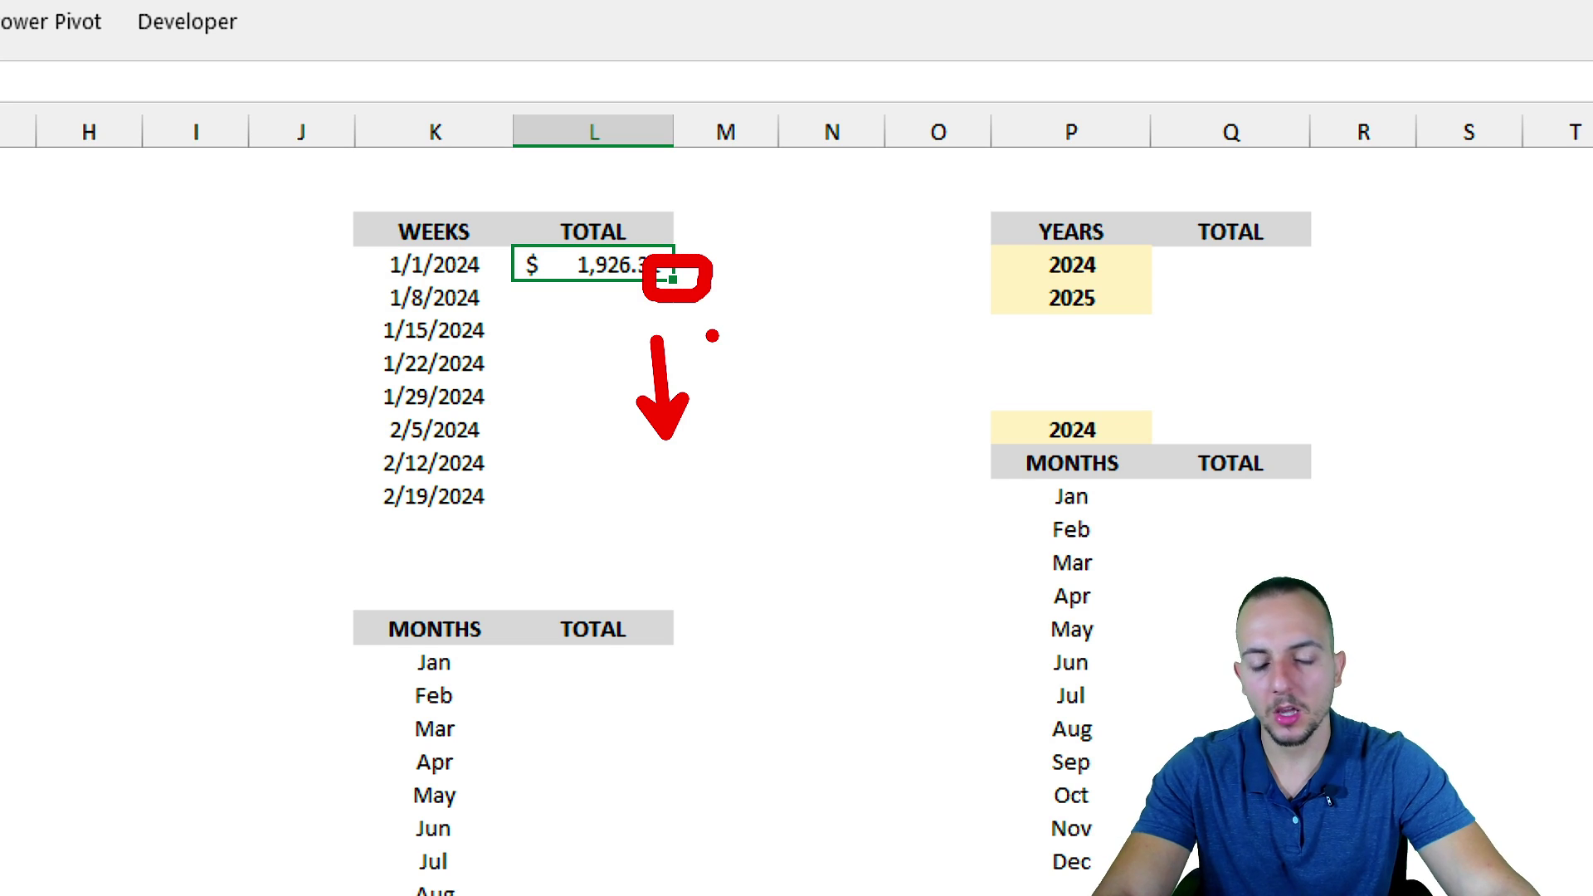
pyautogui.press('Escape')
# Step: Fill the SUMIFS formula from L4 down to L11 for the remaining weeks
pyautogui.moveTo(672, 280); pyautogui.dragTo(648, 522)
pyautogui.click(611, 366)
pyautogui.moveTo(498, 297); pyautogui.dragTo(594, 501)
pyautogui.click(418, 266)
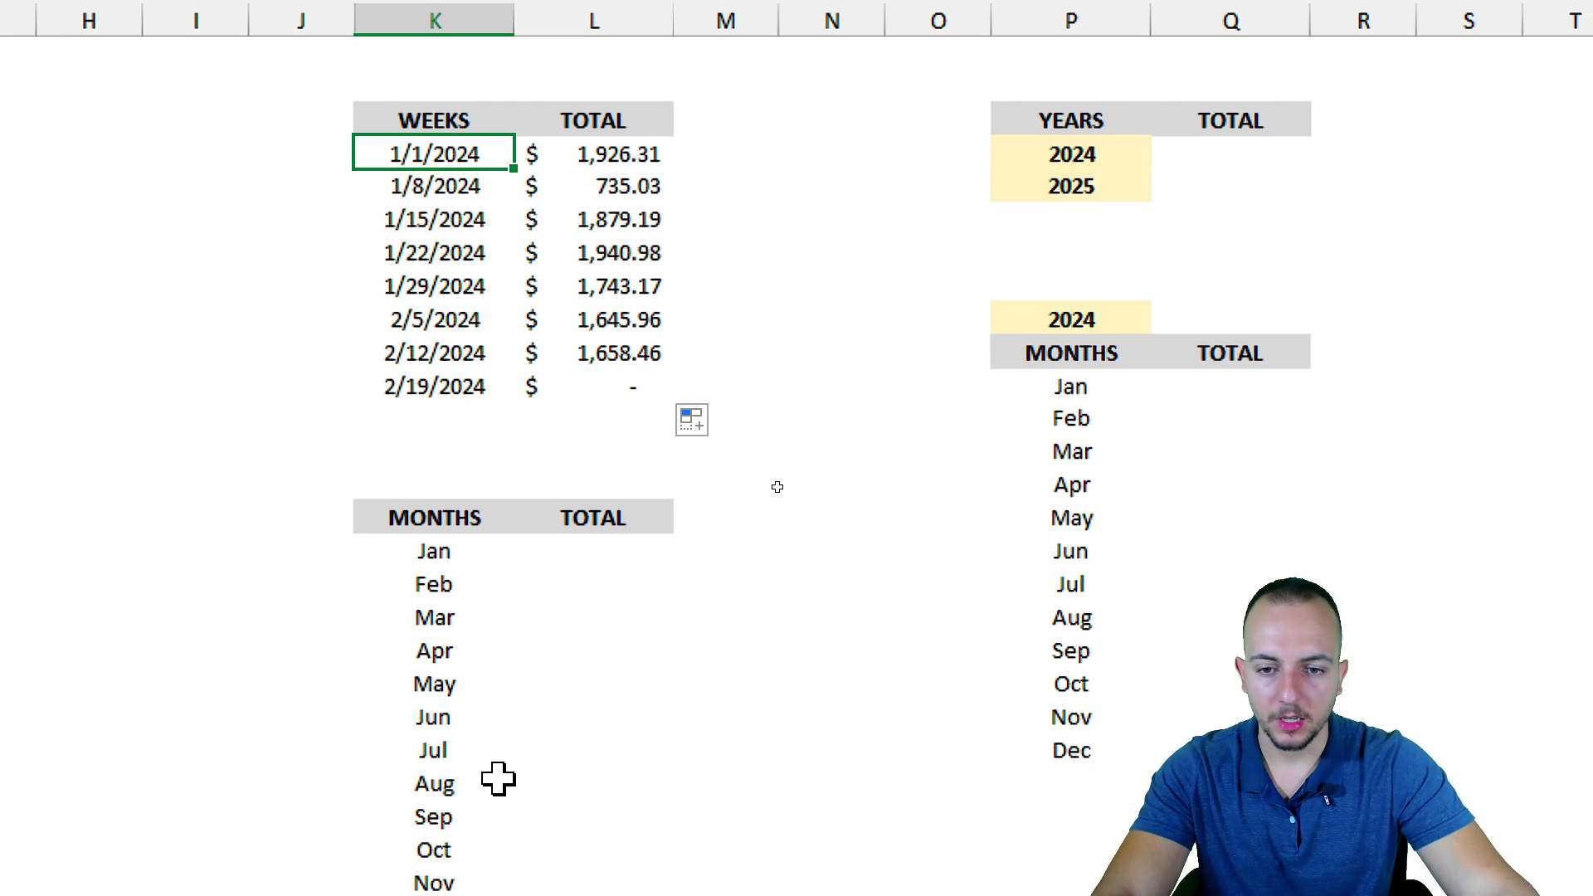
# Step: Try extending the last row of the WEEKS table, K11:L11, down by one week to 2/26/2024, and undo it
pyautogui.click(469, 384)
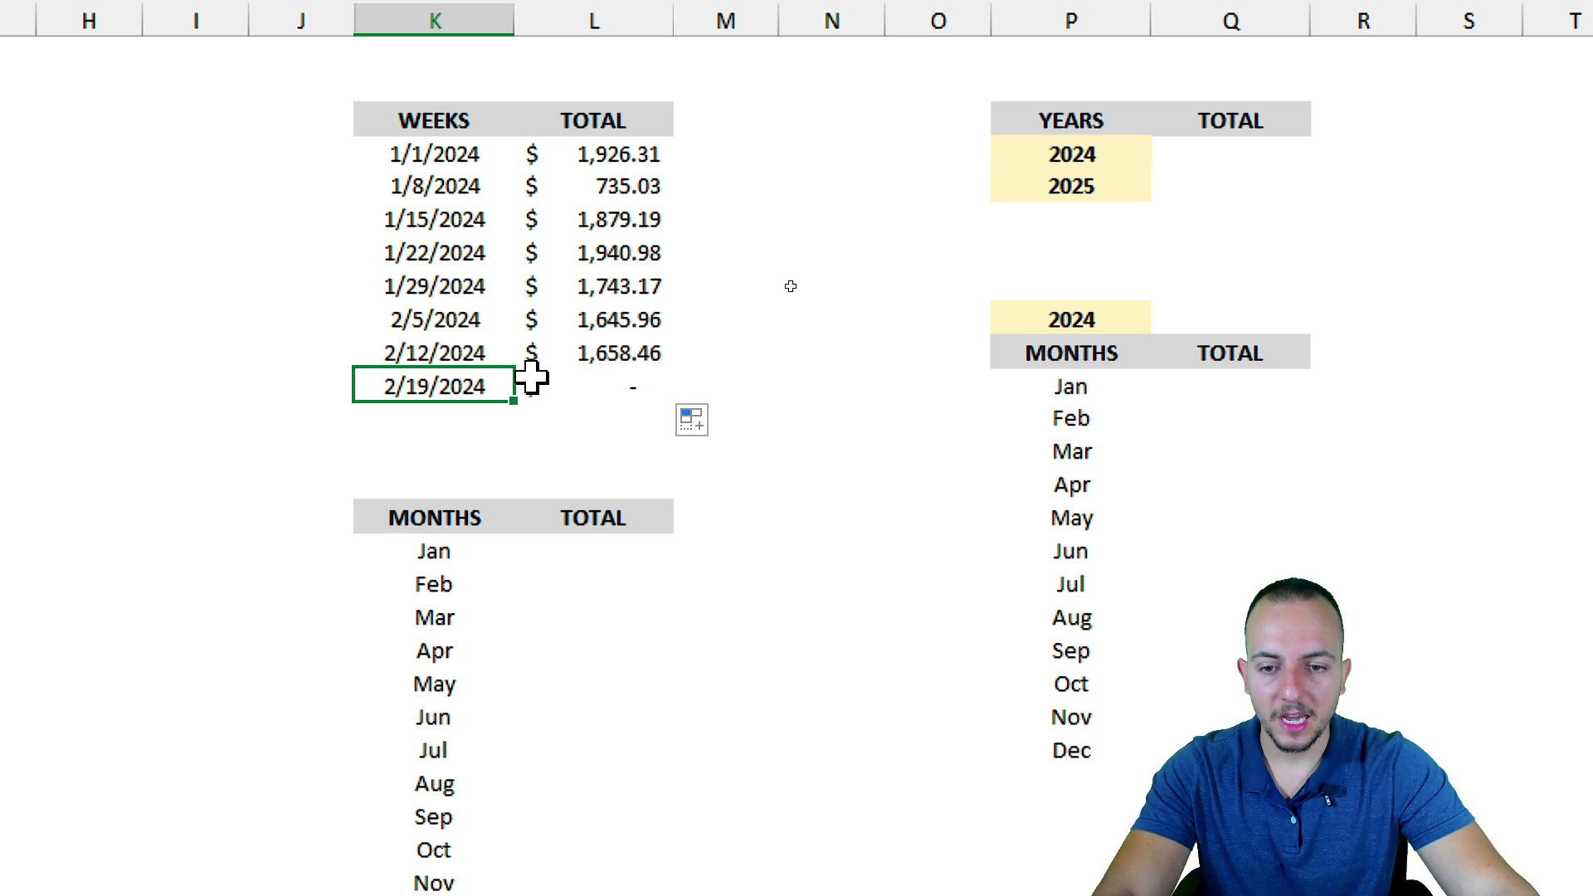
pyautogui.moveTo(466, 381); pyautogui.dragTo(551, 383)
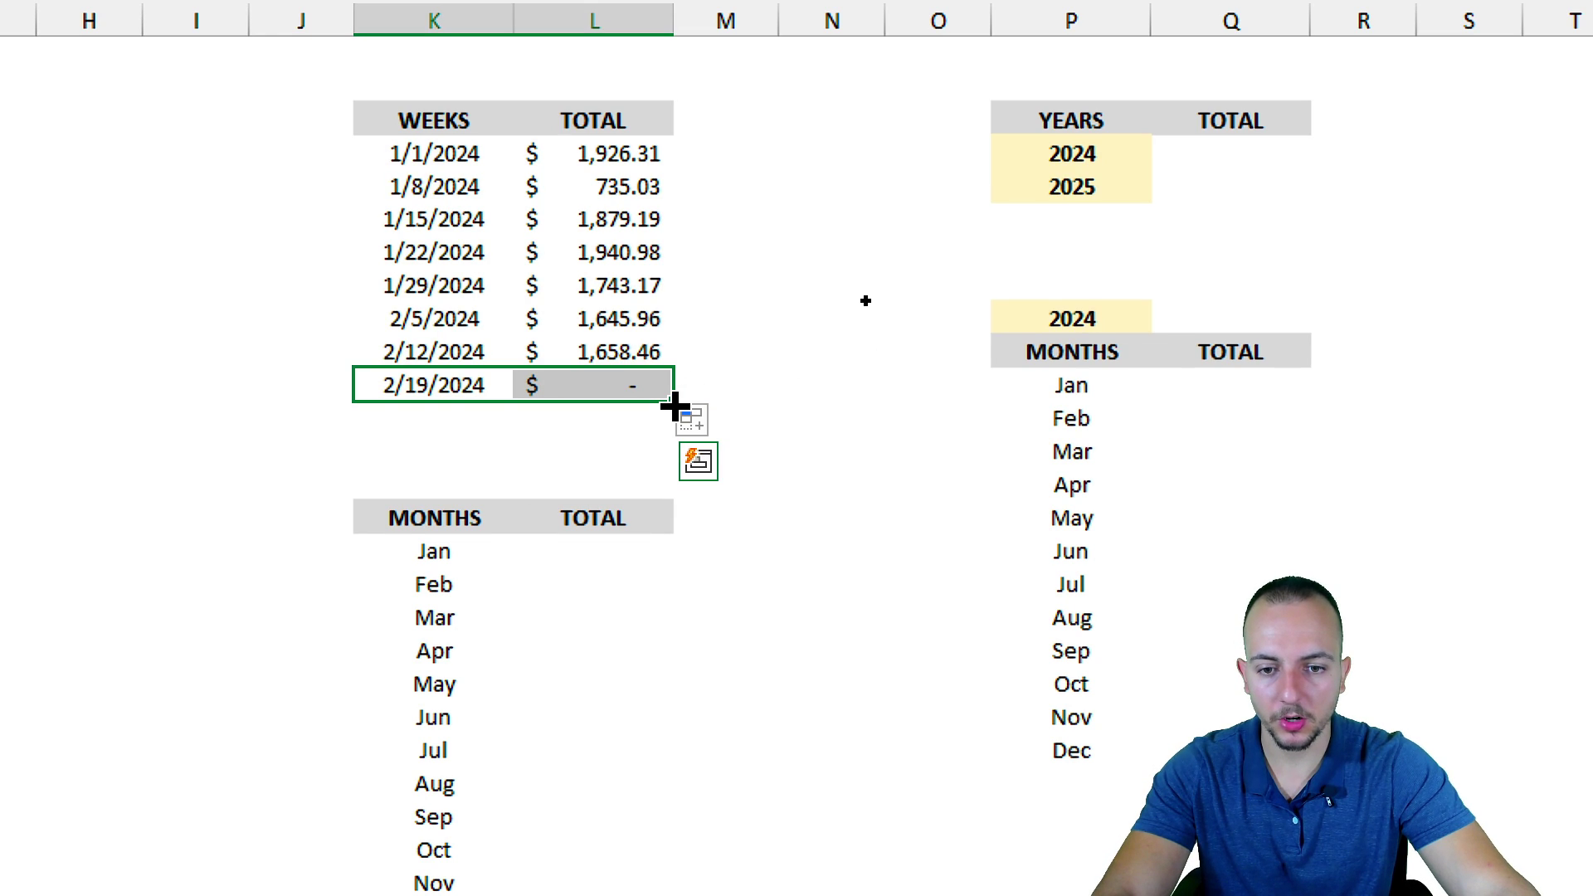
pyautogui.moveTo(672, 403); pyautogui.dragTo(670, 429)
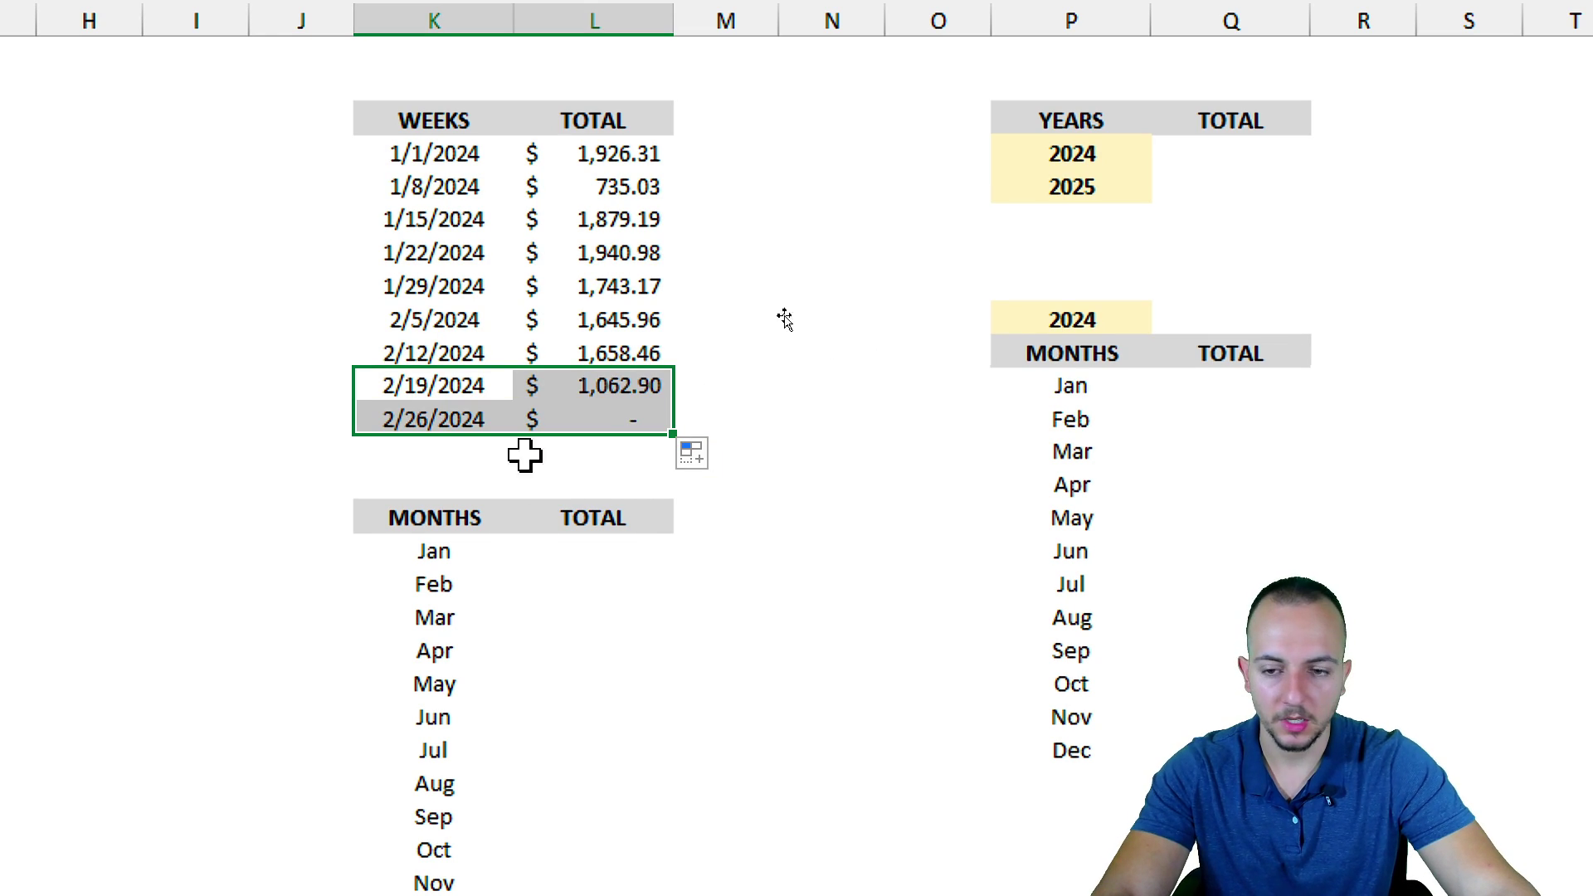
pyautogui.click(462, 383)
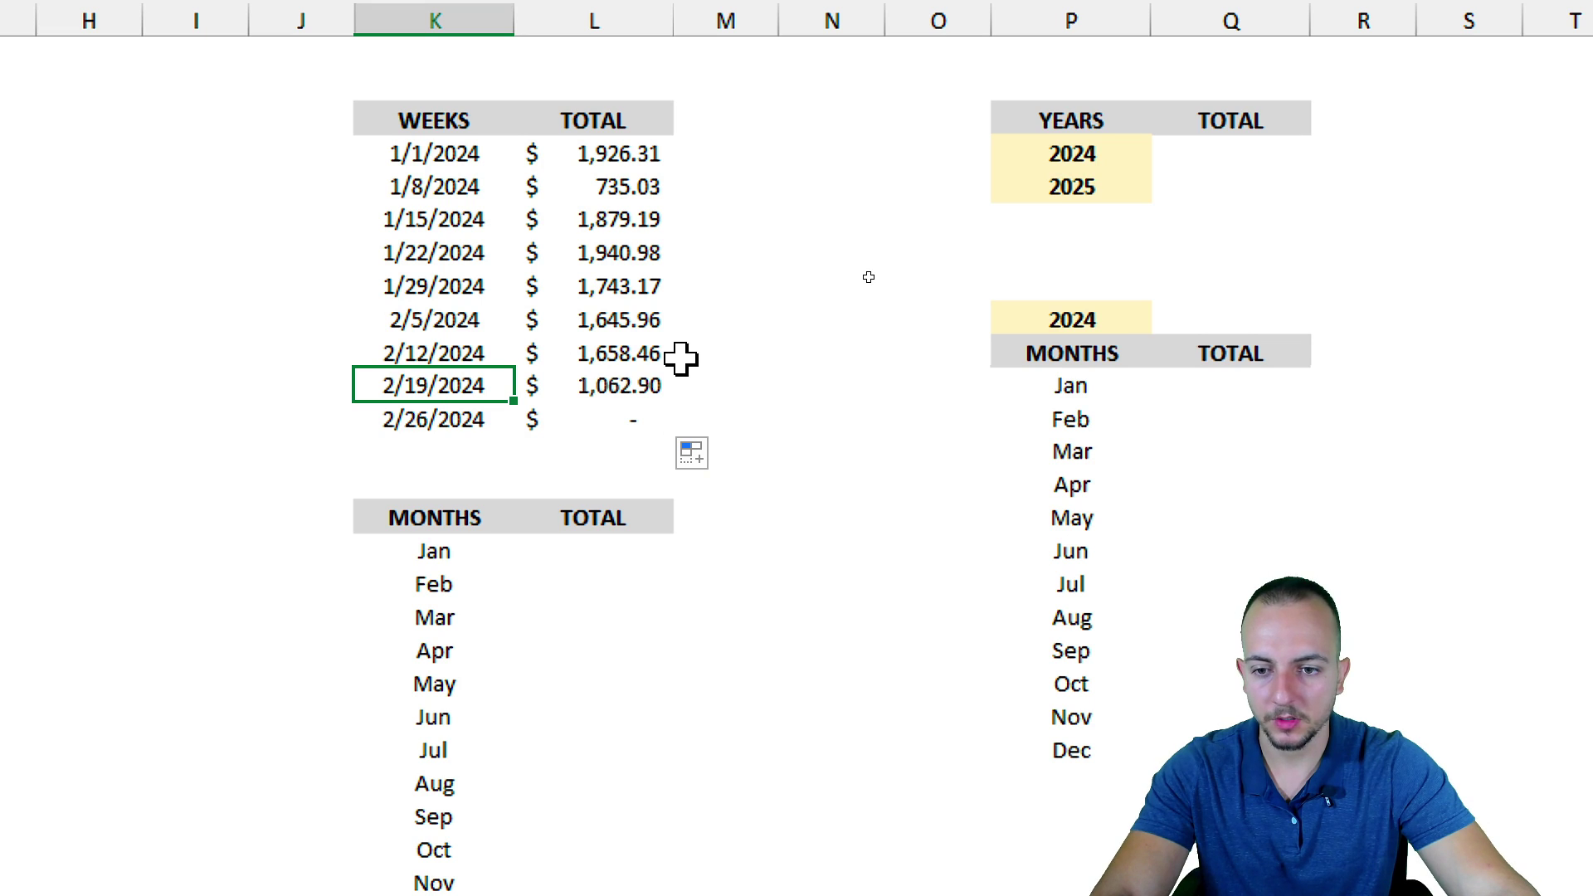
pyautogui.hotkey('ctrl', 'z')
pyautogui.click(415, 154)
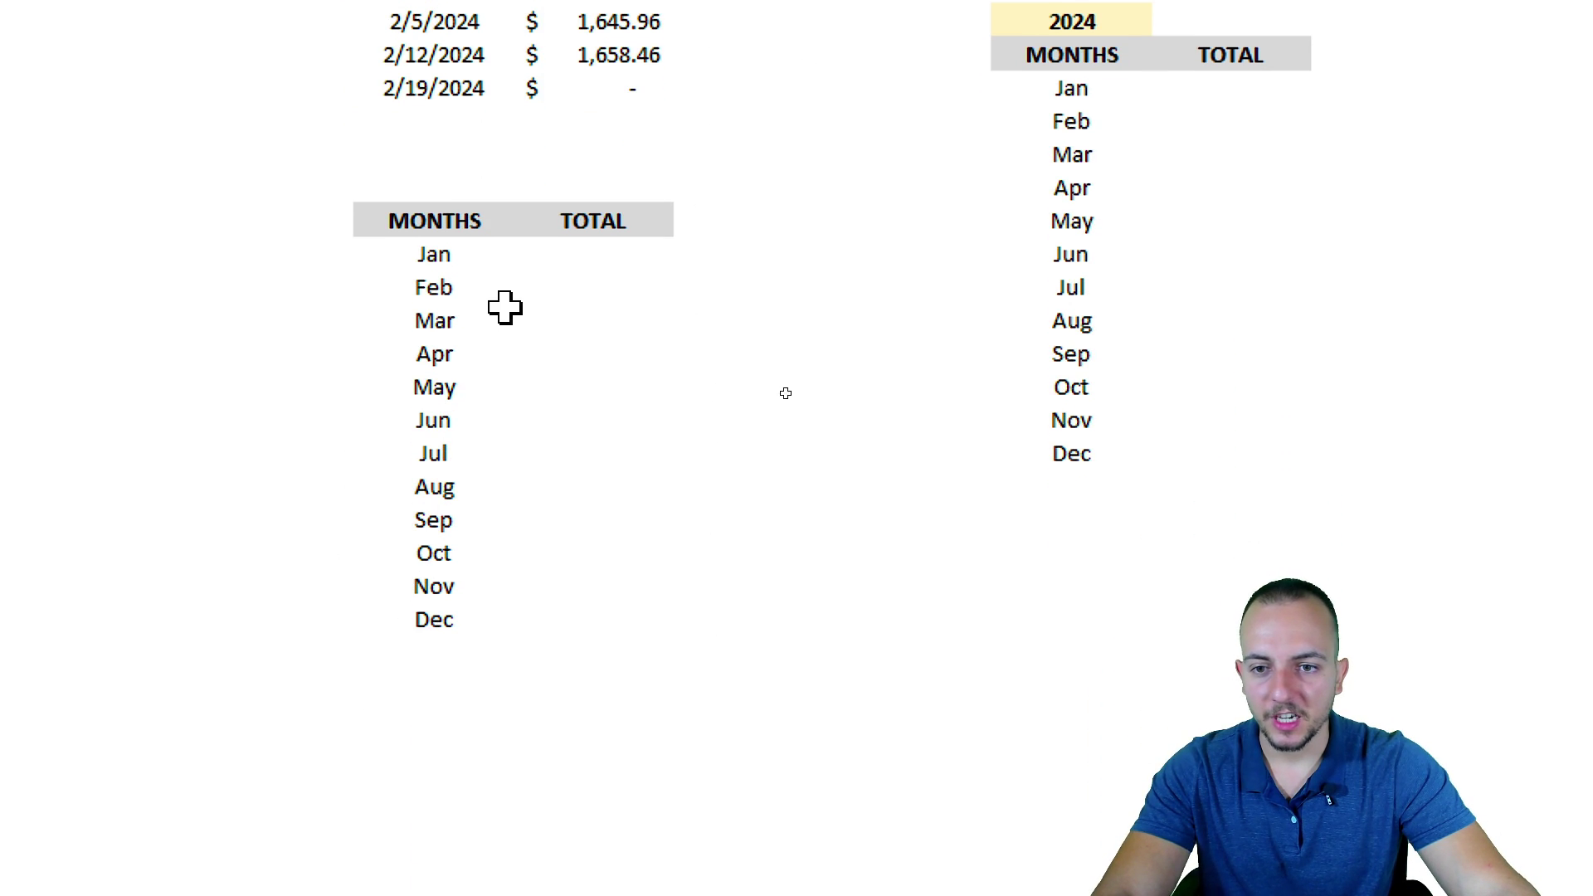
pyautogui.click(573, 553)
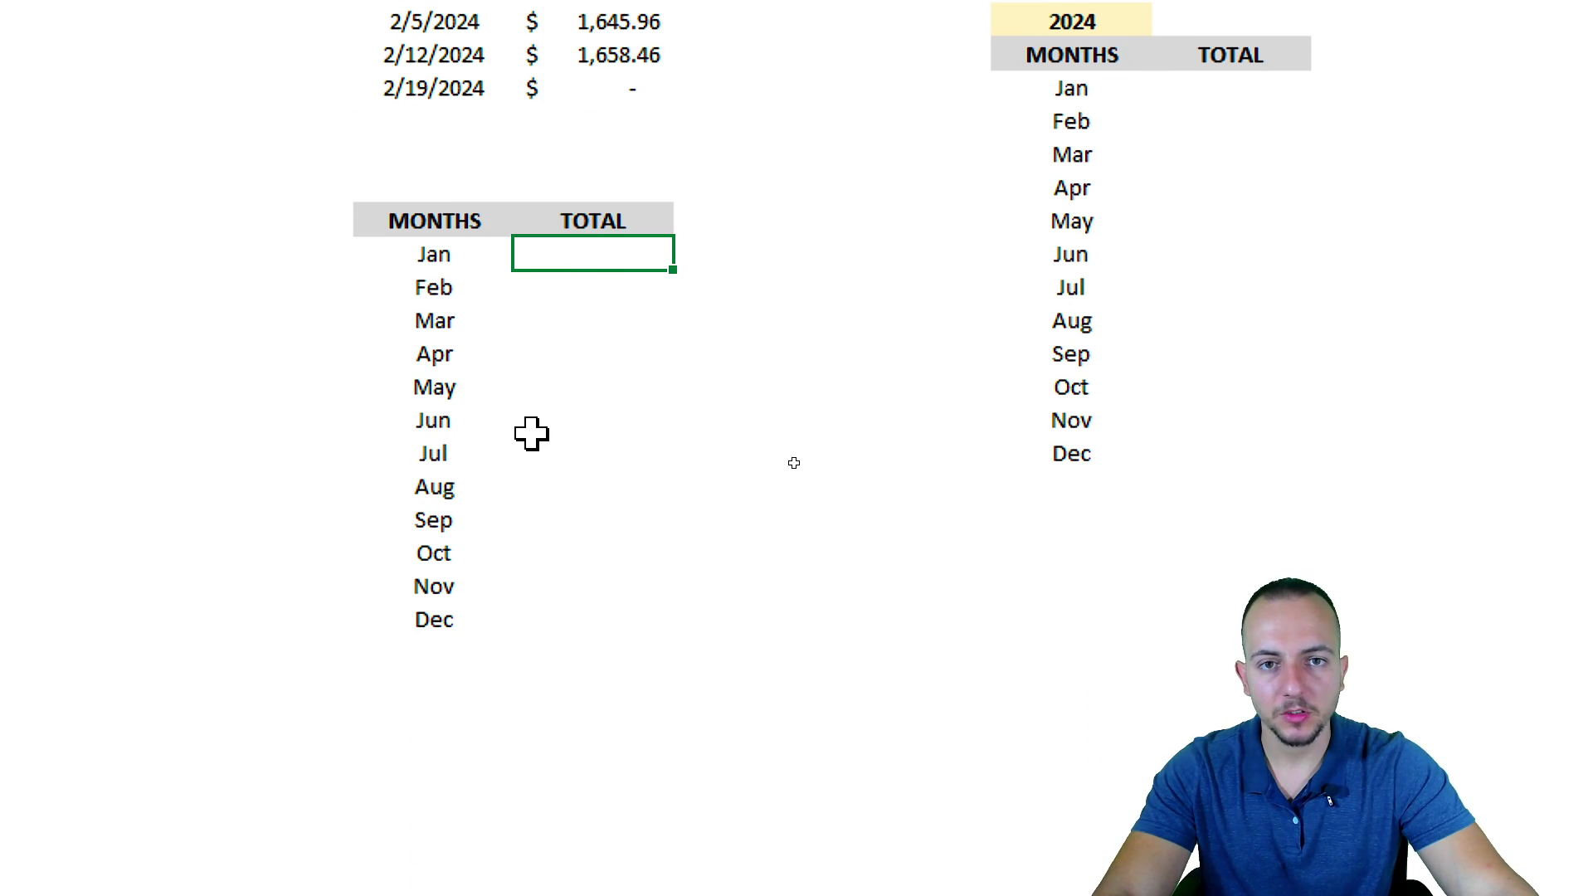
pyautogui.moveTo(452, 254); pyautogui.dragTo(444, 619)
pyautogui.click(596, 264)
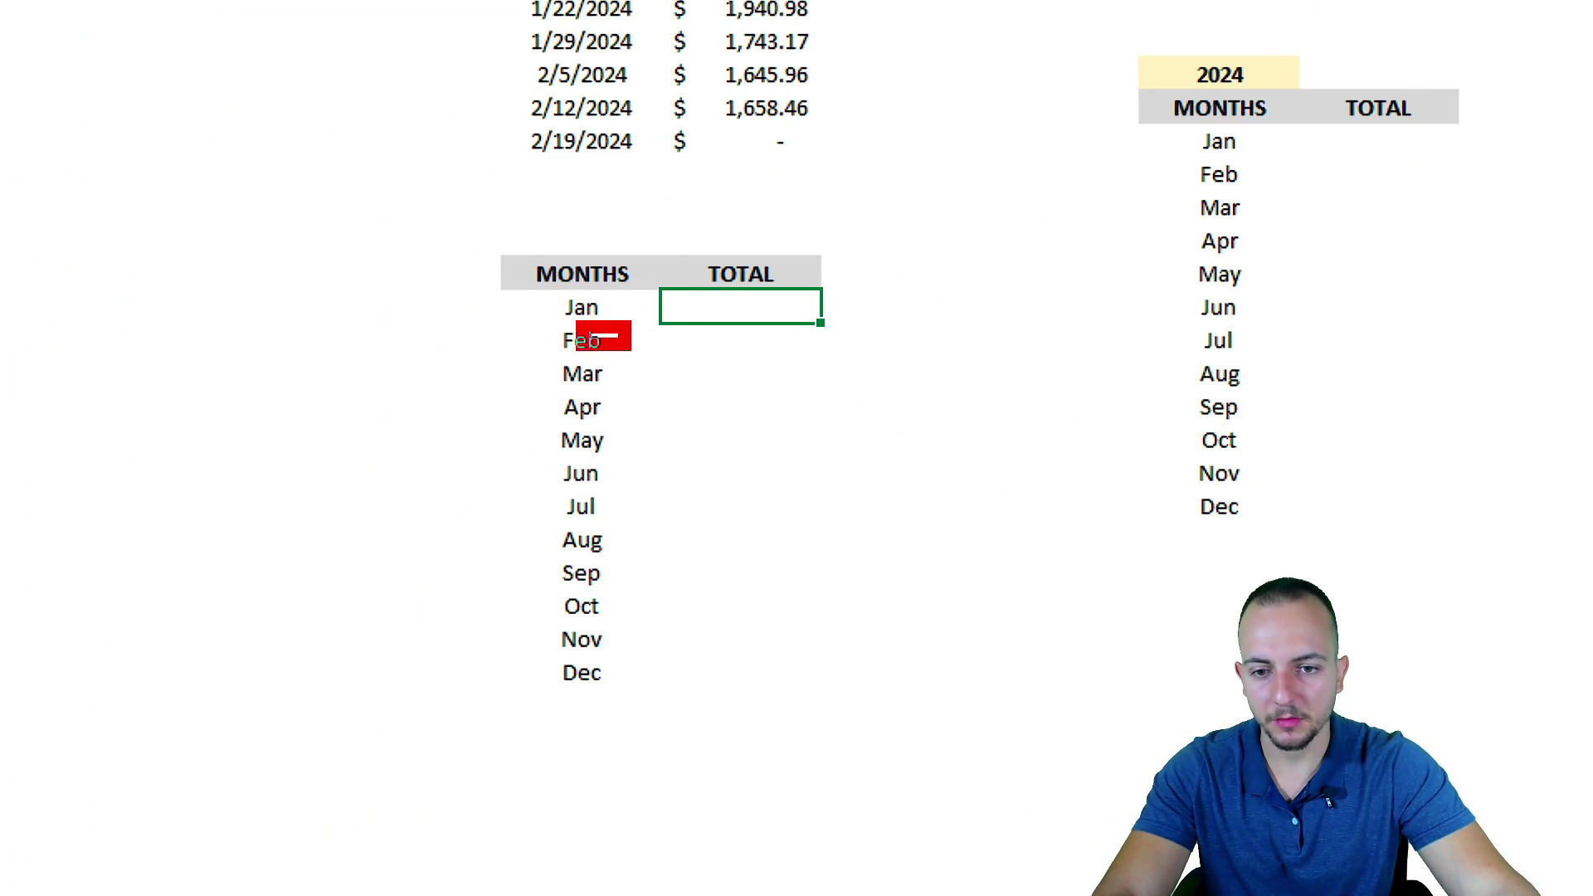
pyautogui.moveTo(638, 380); pyautogui.dragTo(422, 516)
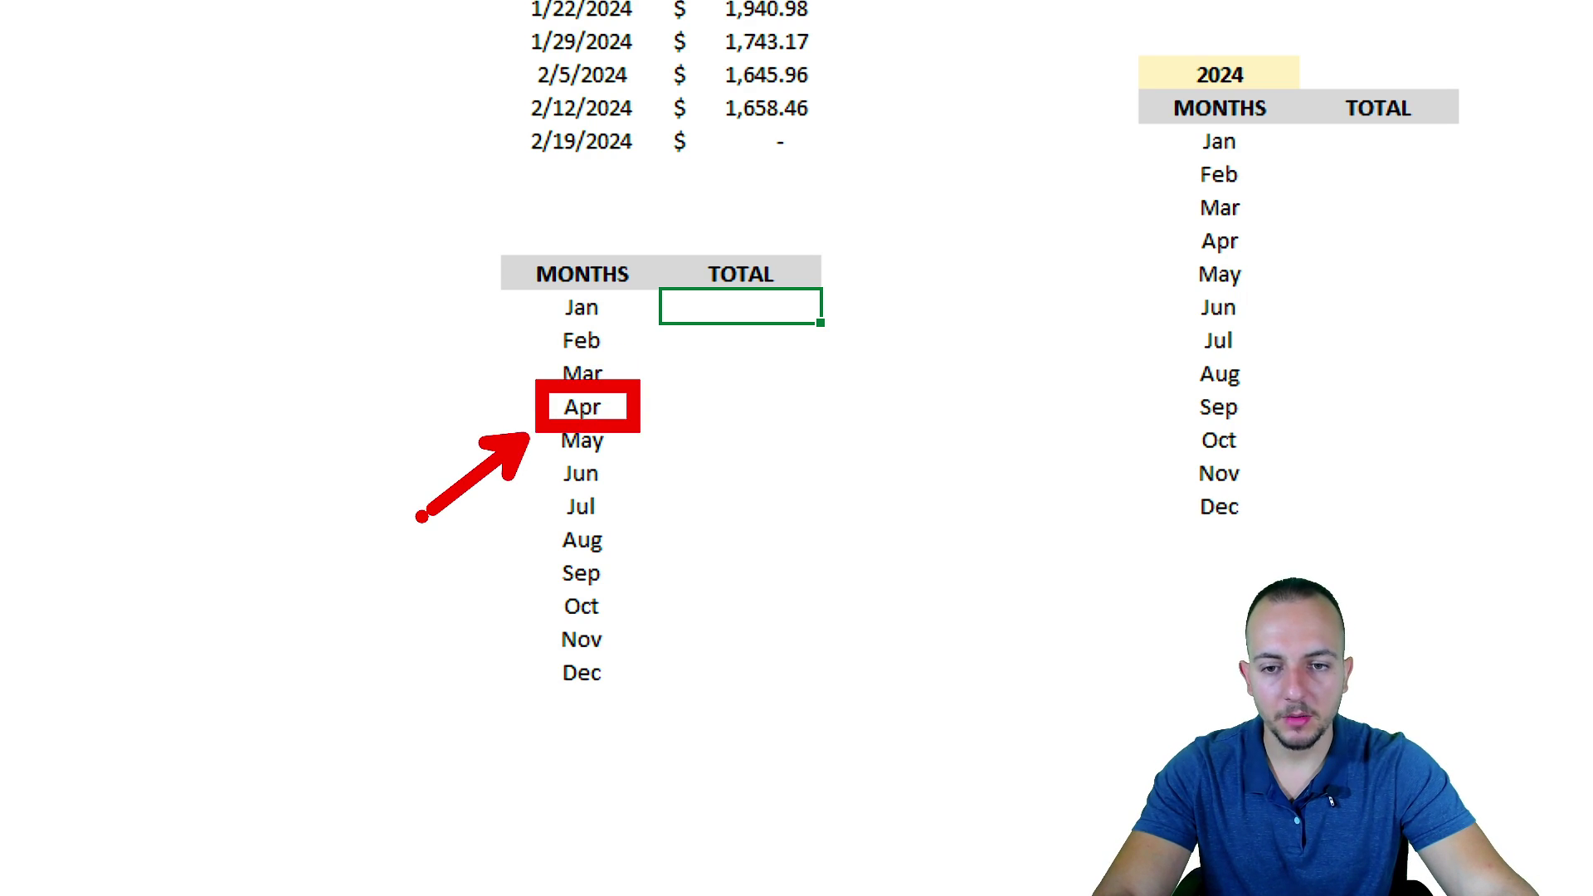
pyautogui.press('Escape')
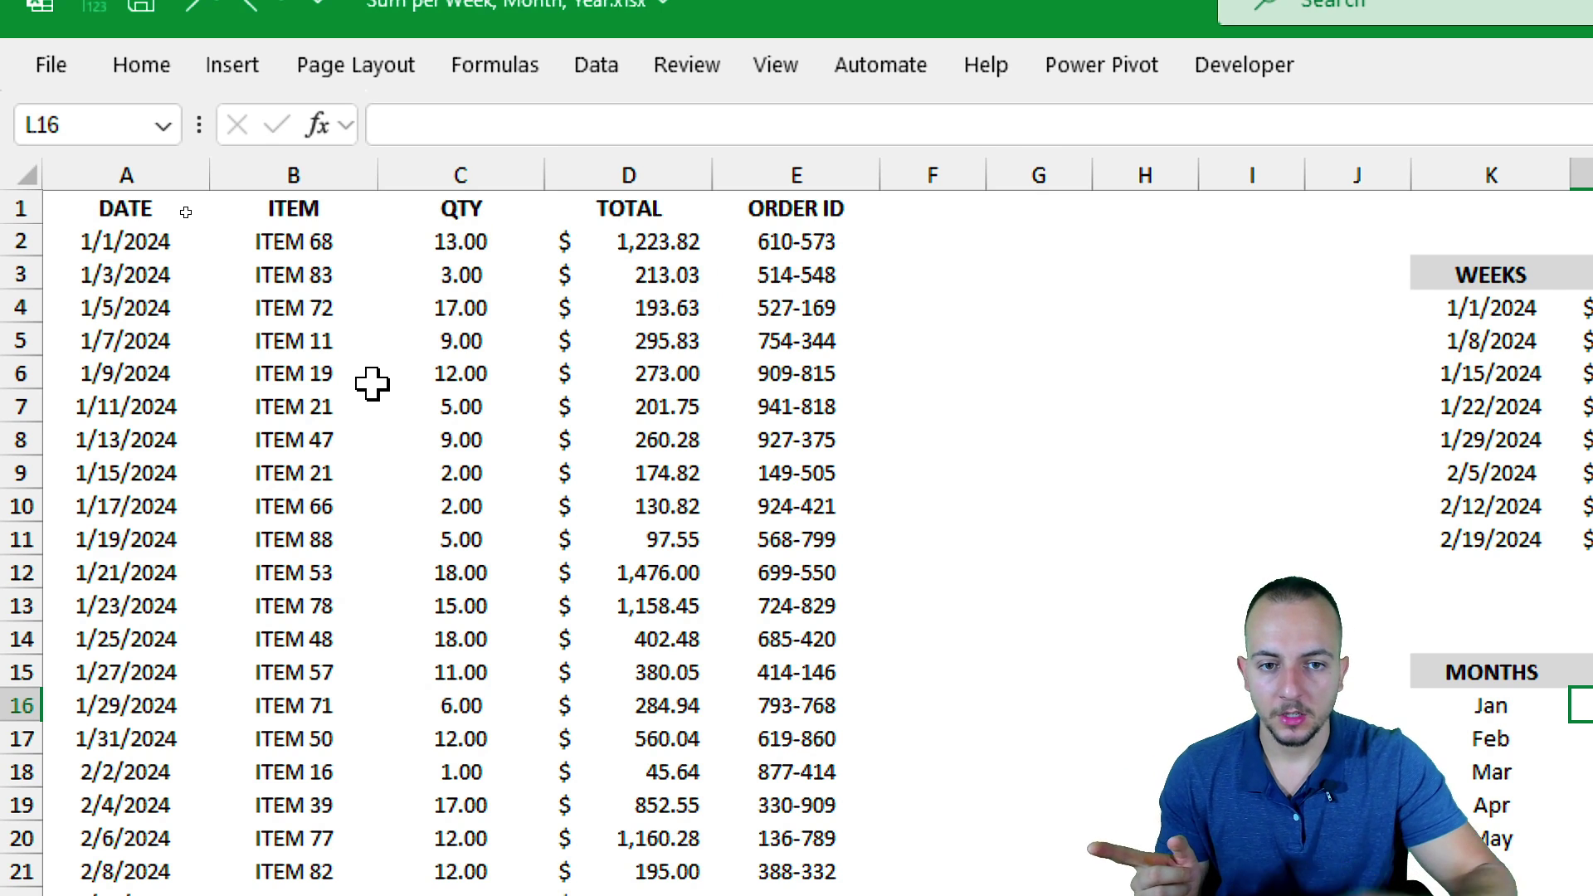
# Step: Add a helper column headed MONTHS in F1, beside the ORDER ID column
pyautogui.click(933, 170)
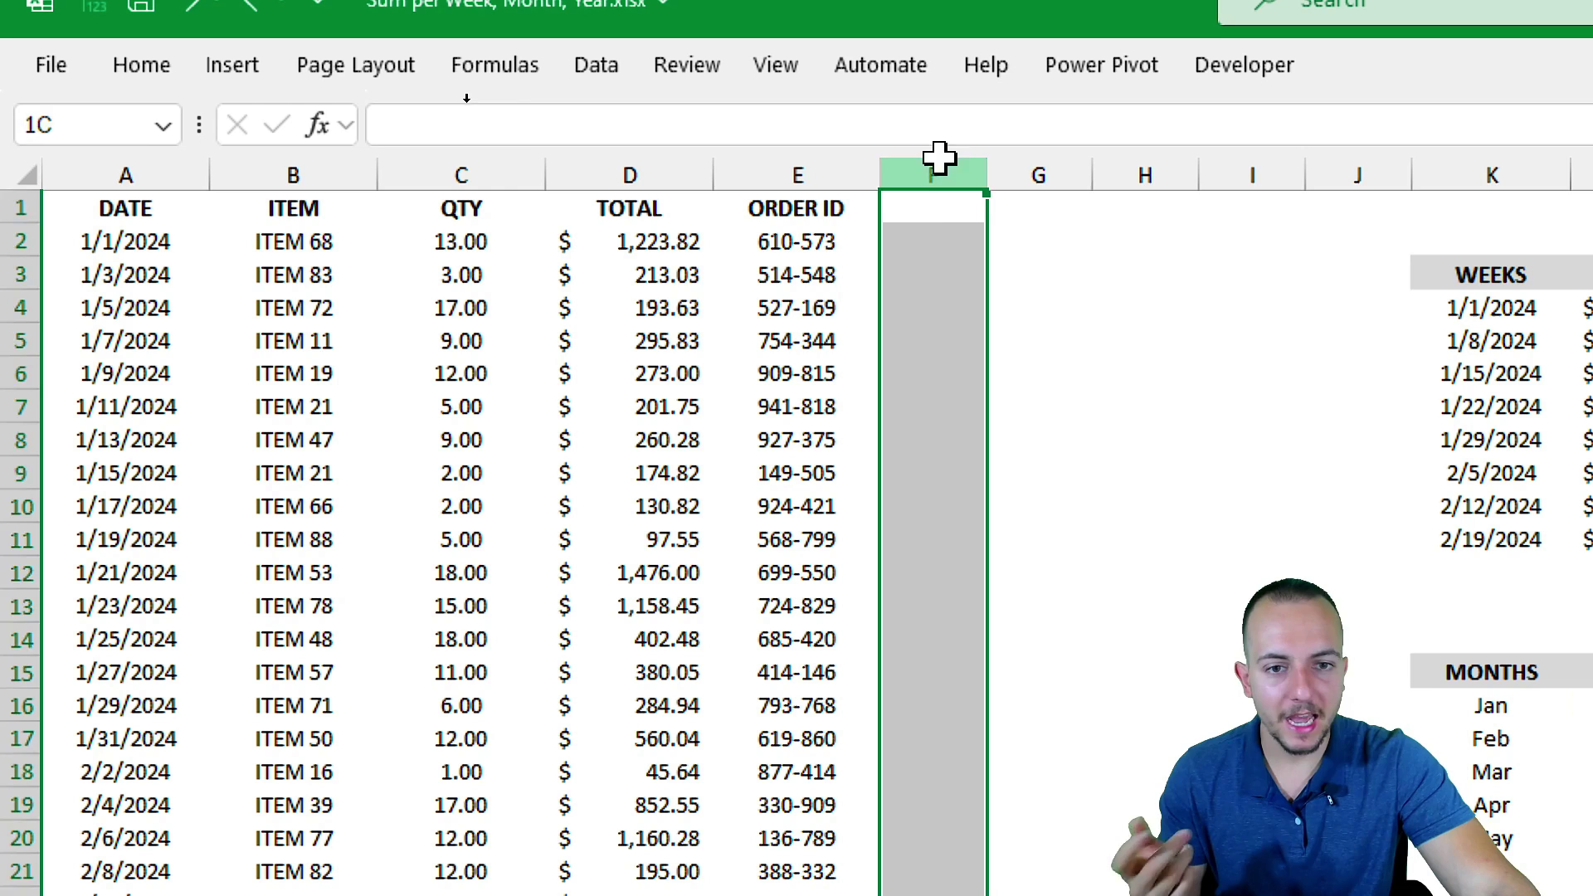
pyautogui.click(928, 214)
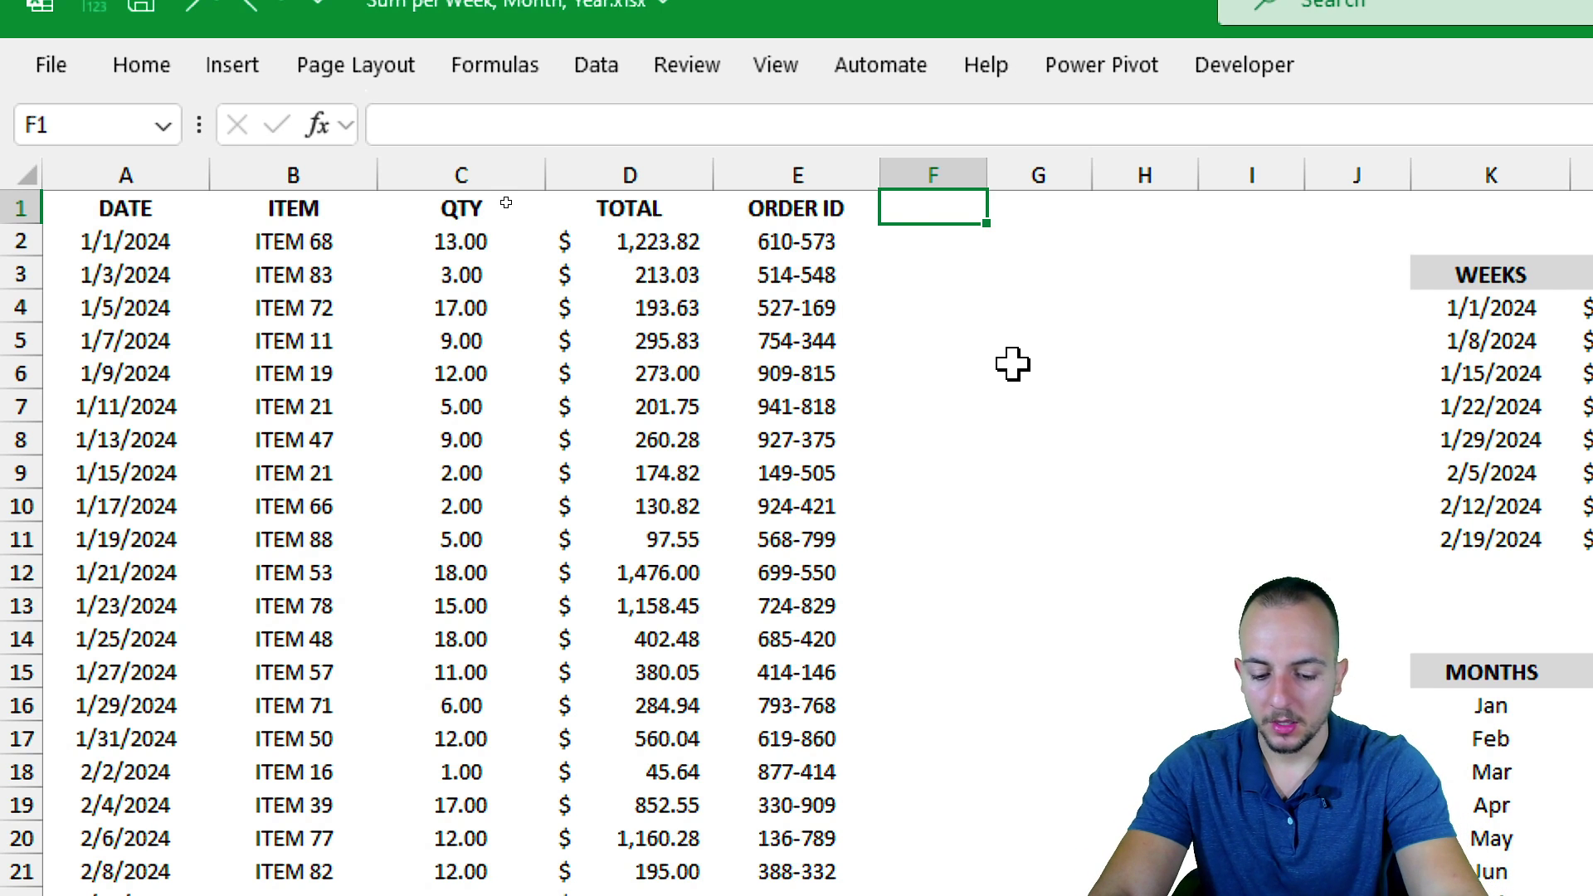
pyautogui.write('MONTHS')
pyautogui.press('Return')
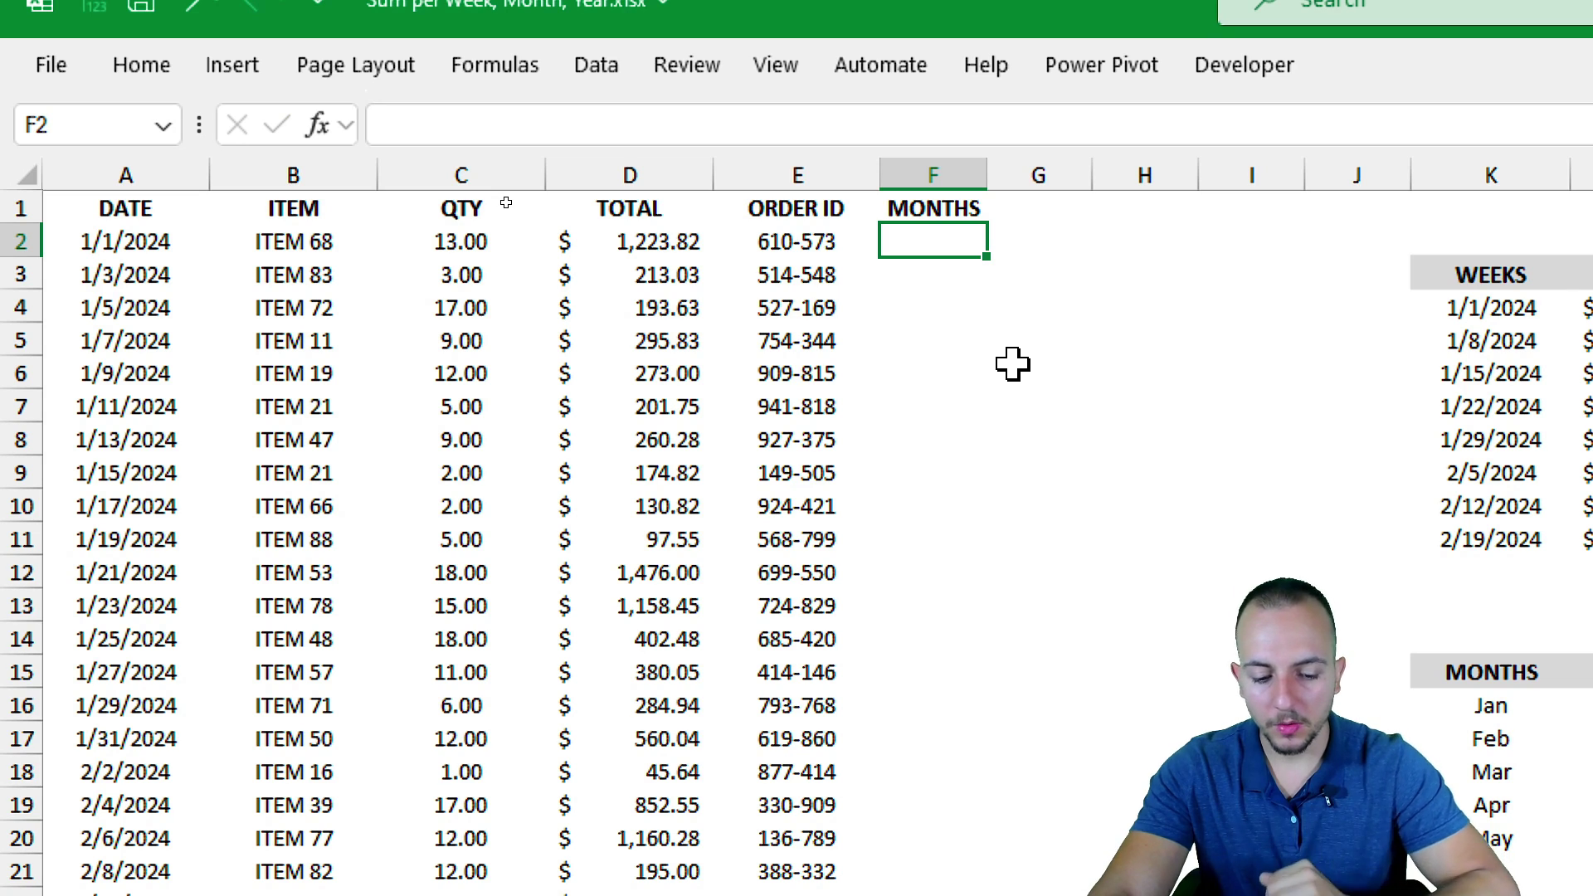
# Step: Enter =TEXT(A2,"MMM") in F2 to convert the first date into its abbreviated month name
pyautogui.write('=TEX')
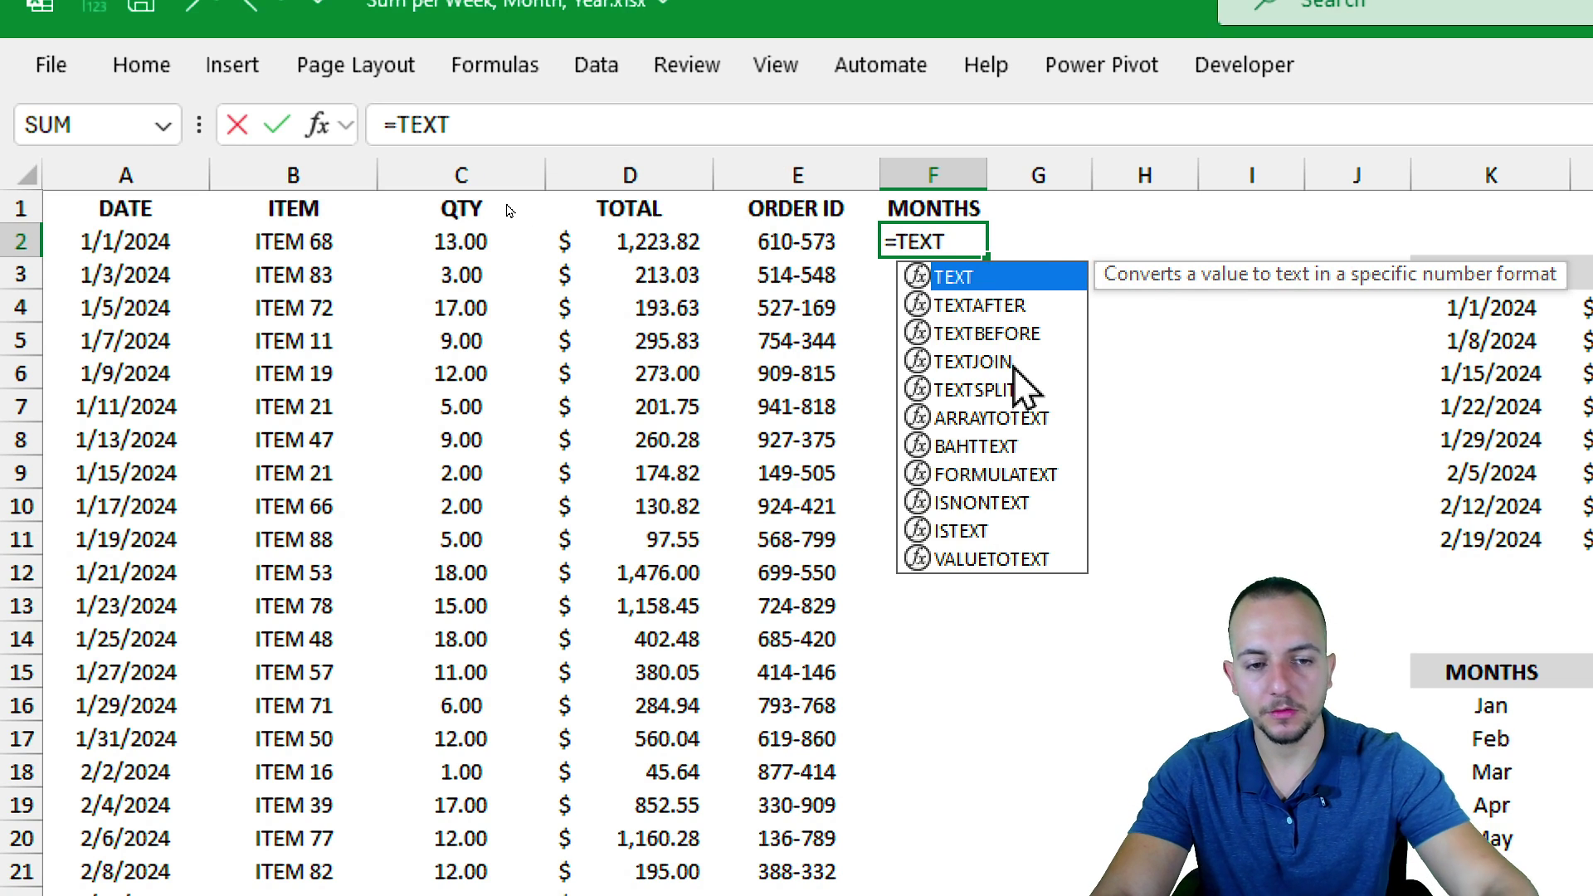
pyautogui.write('T')
pyautogui.doubleClick(1009, 277)
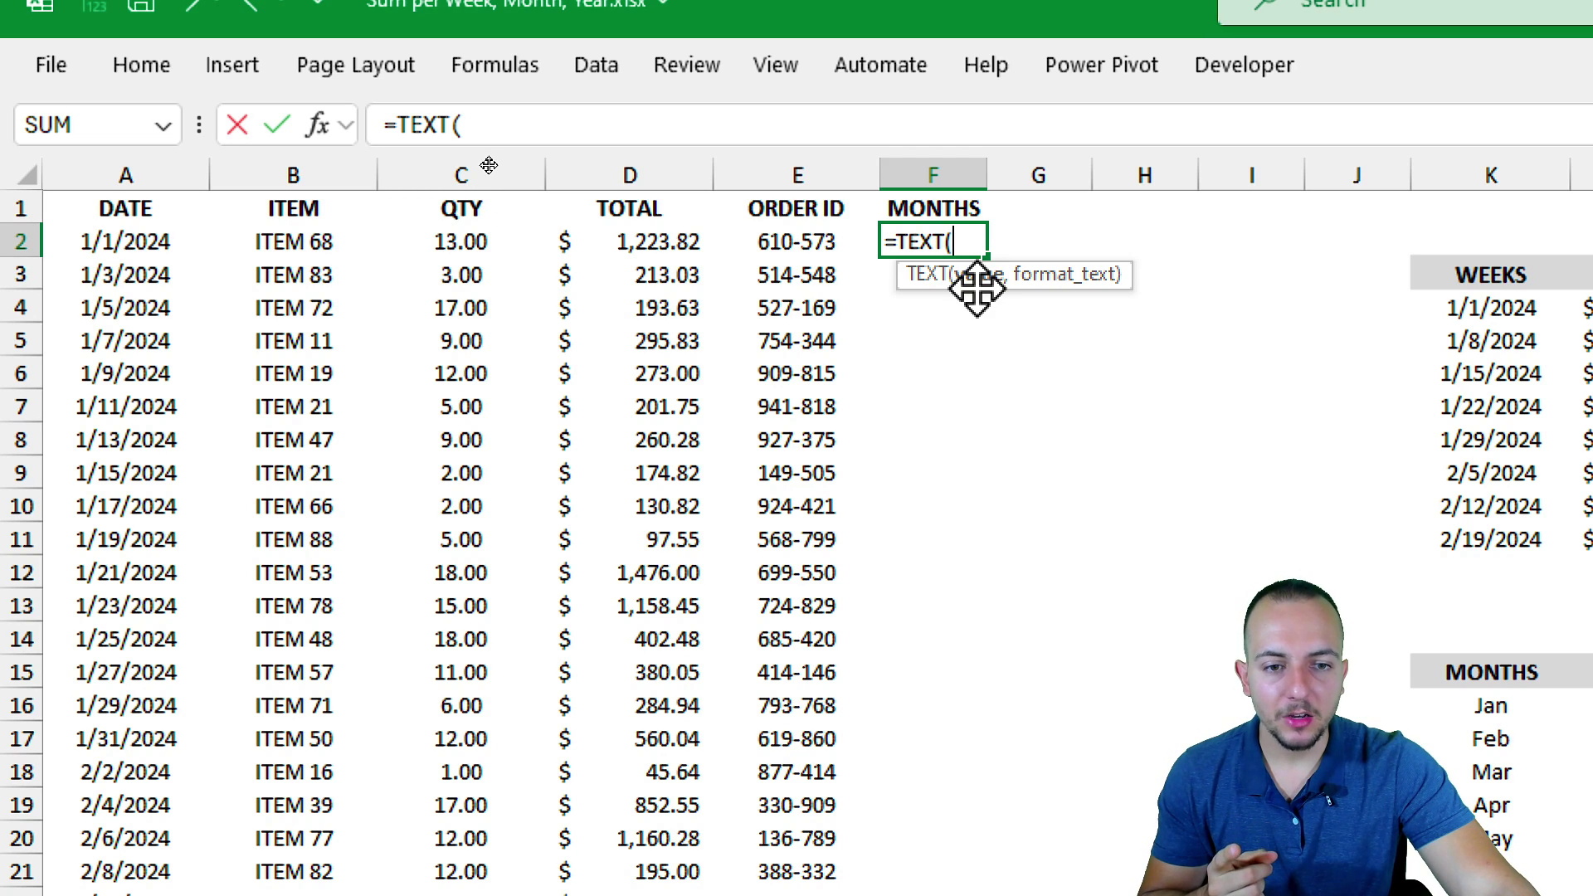
pyautogui.click(168, 239)
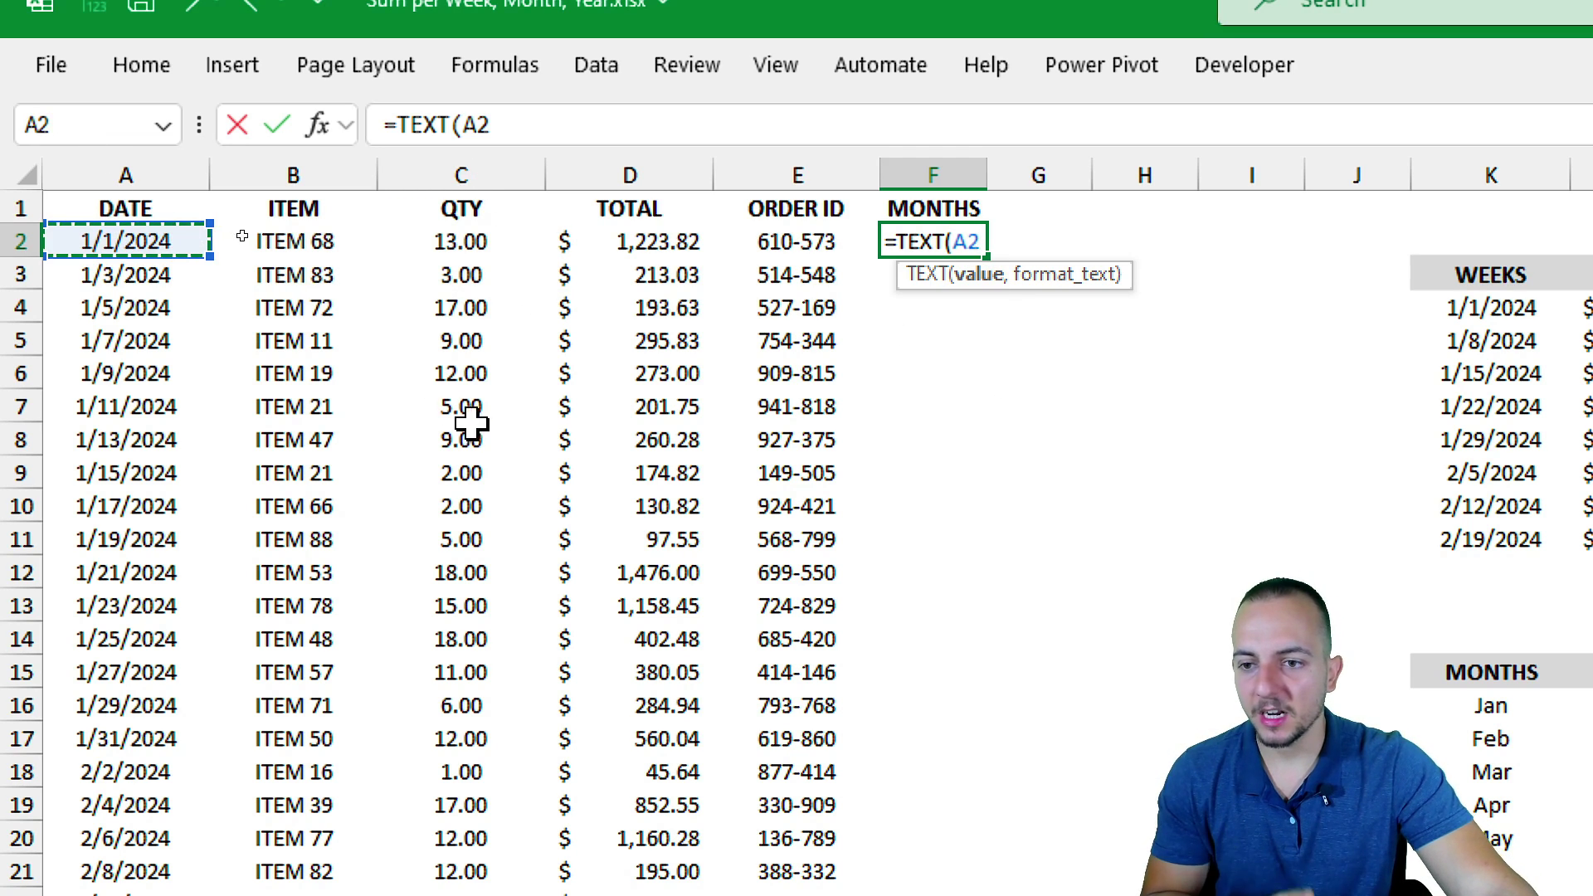
pyautogui.write(',')
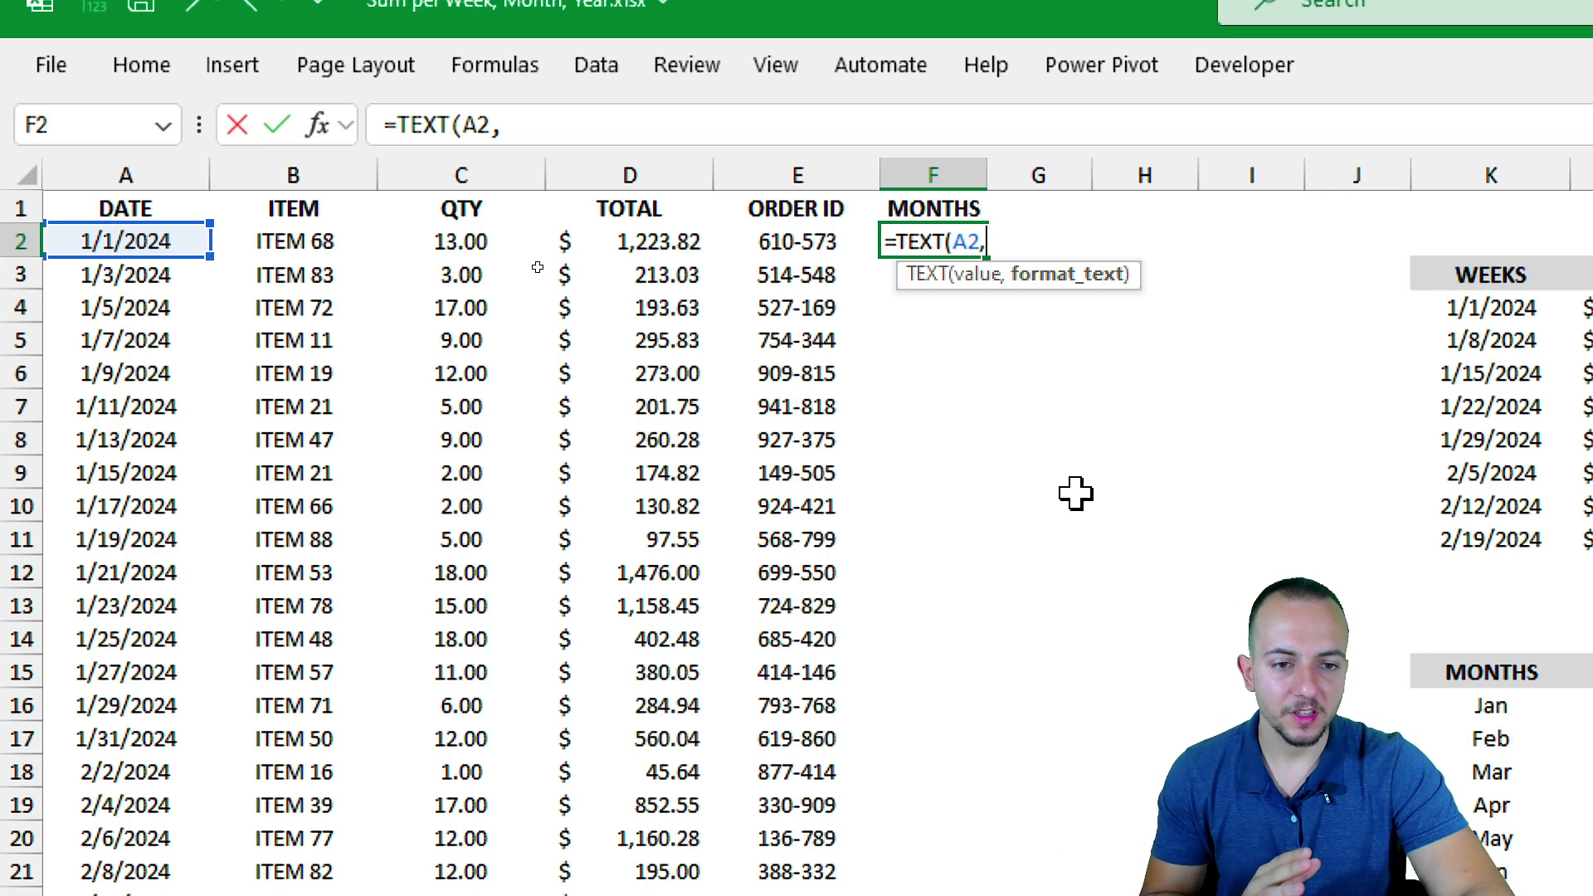
pyautogui.write('"')
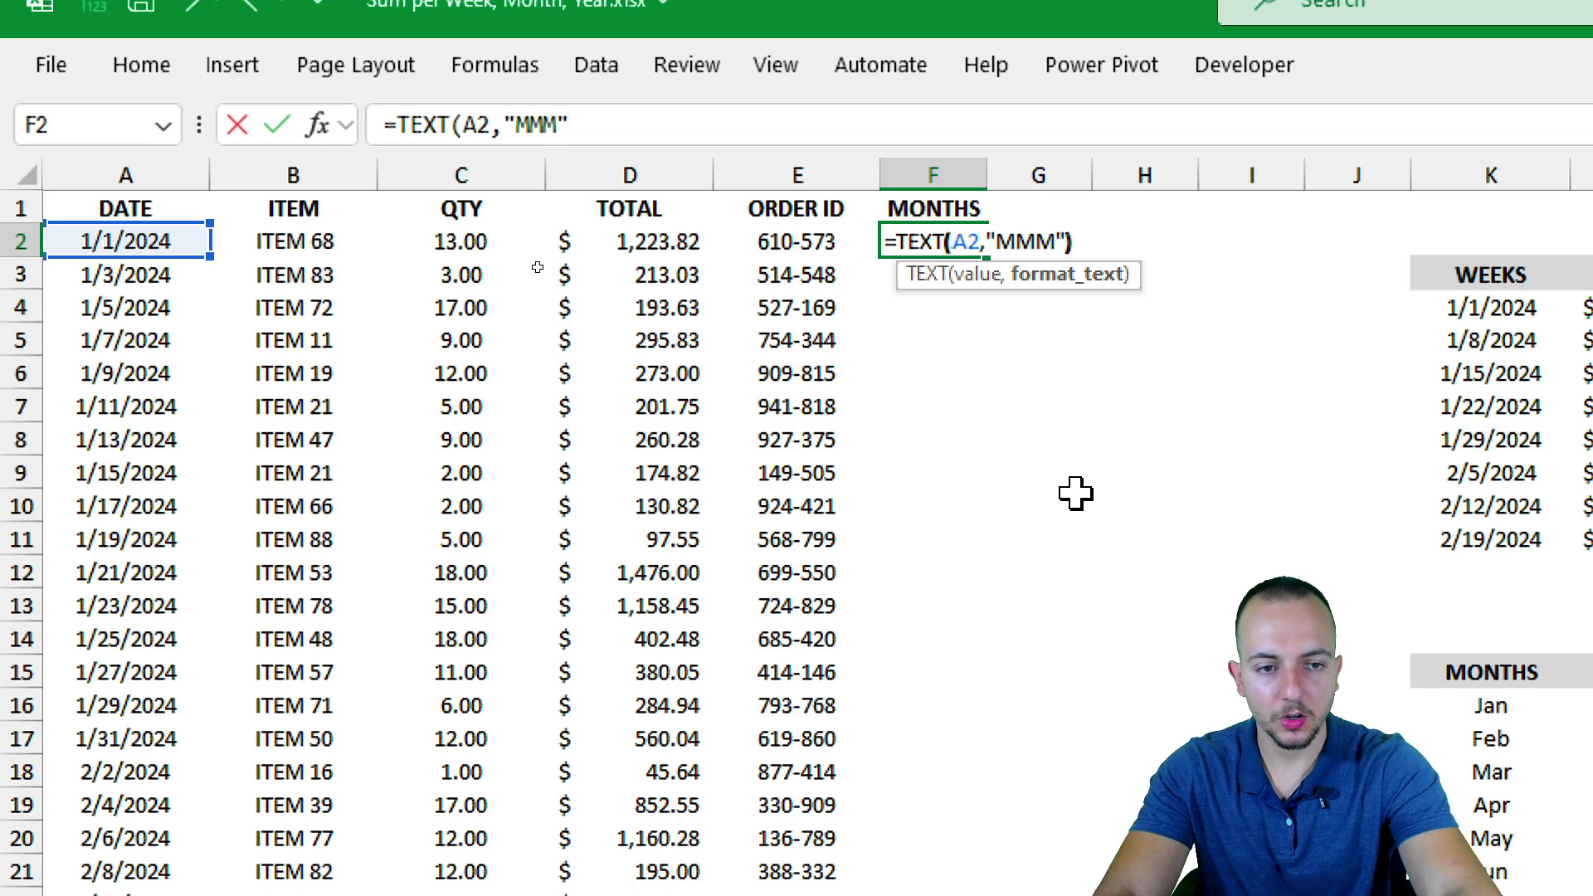
pyautogui.write('MMM")')
pyautogui.press('Return')
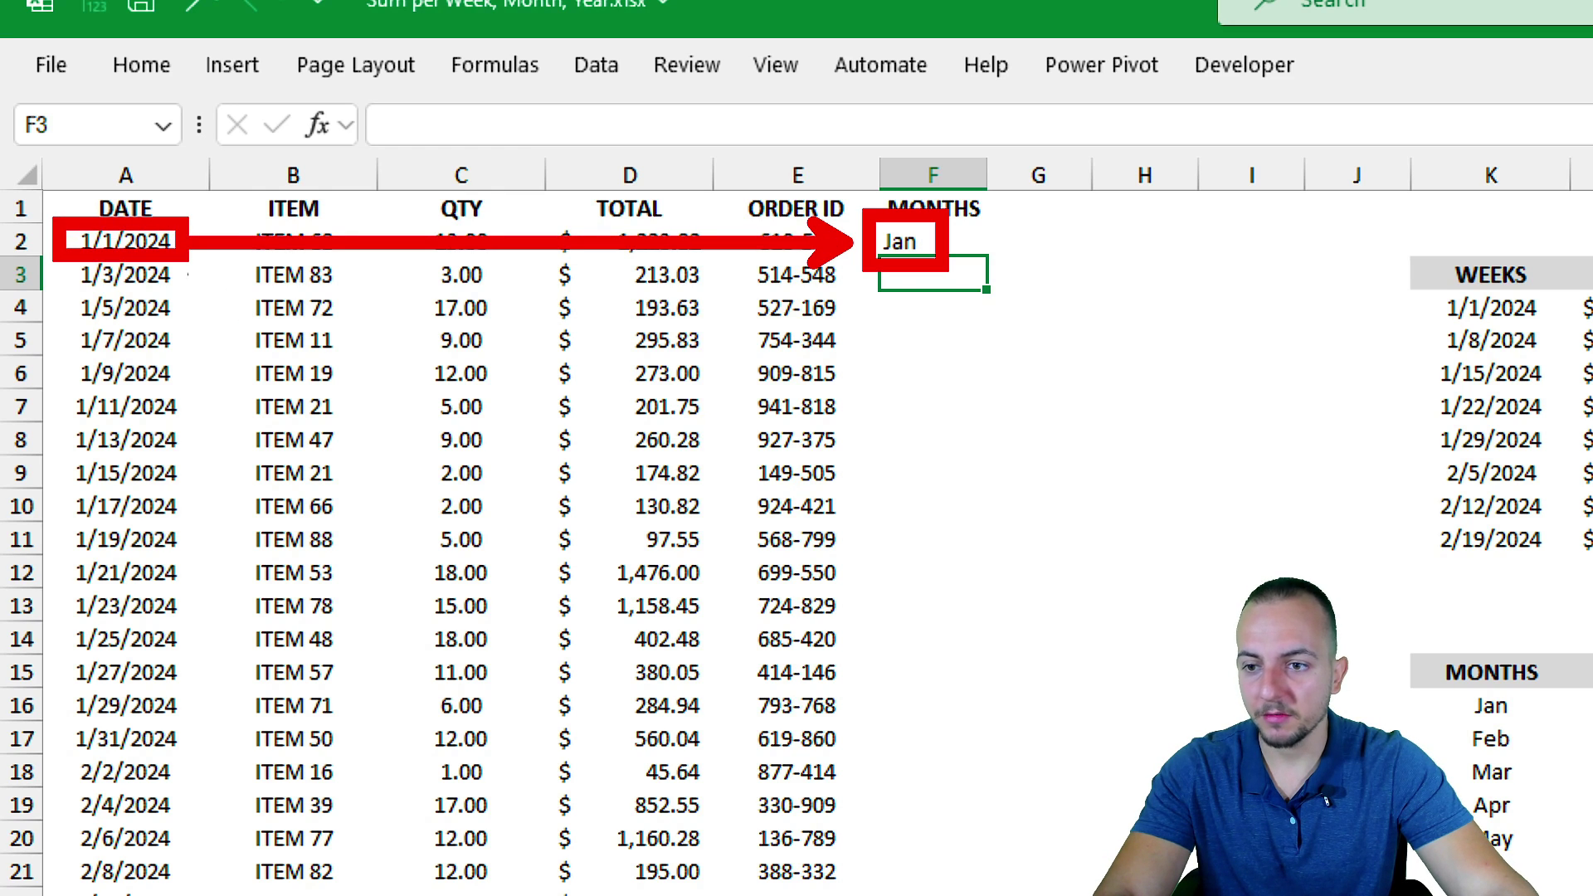
# Step: Fill the TEXT formula from F2 down the MONTHS column for all dated rows and check the month names
pyautogui.click(969, 240)
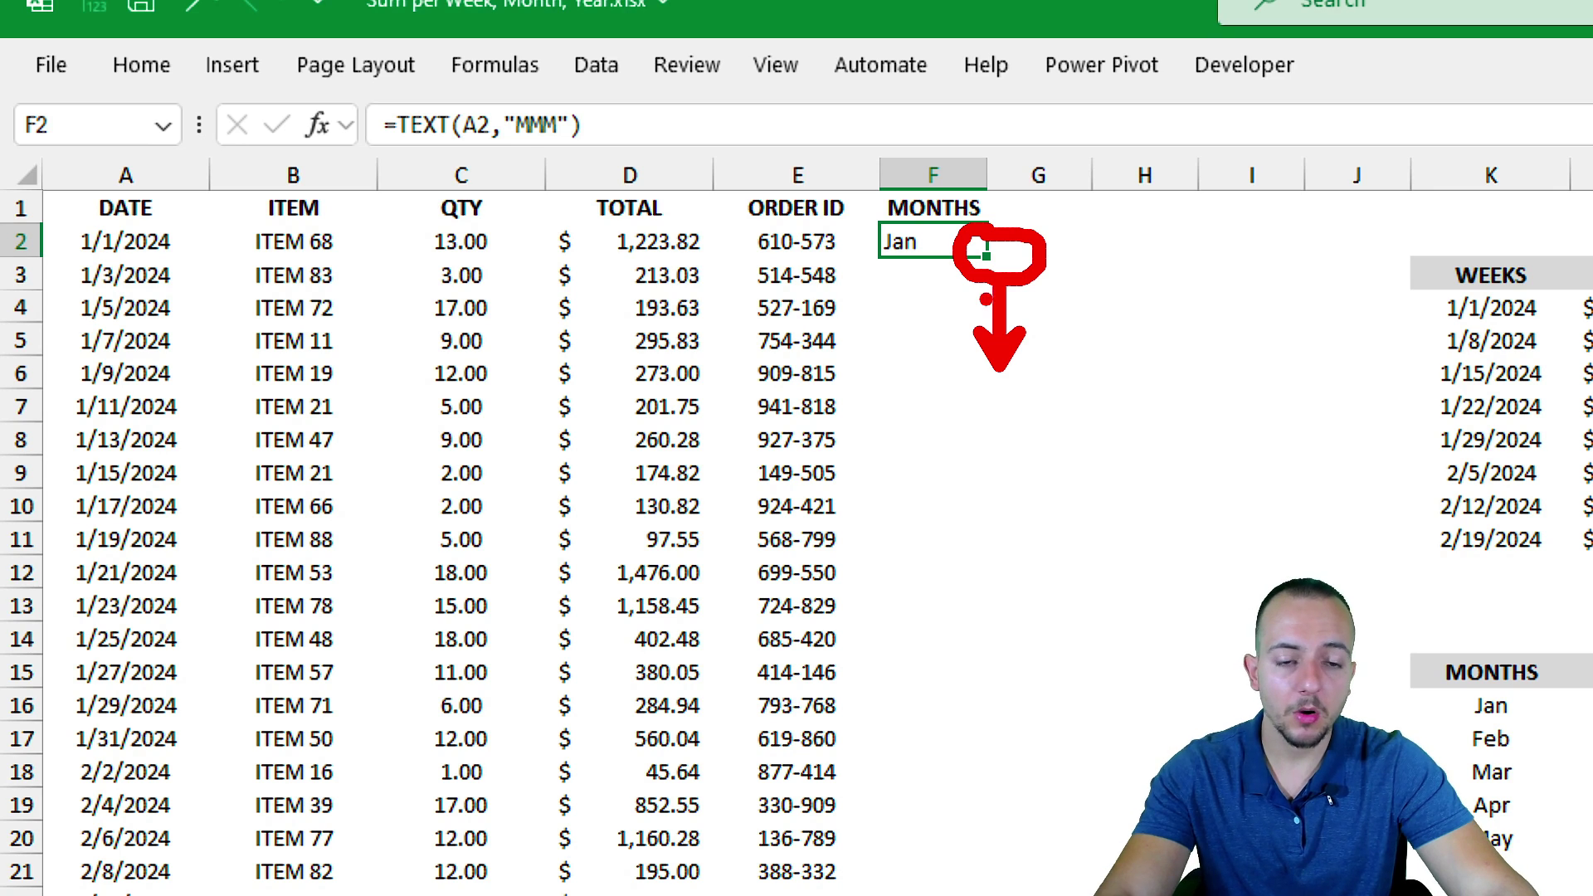
pyautogui.doubleClick(986, 259)
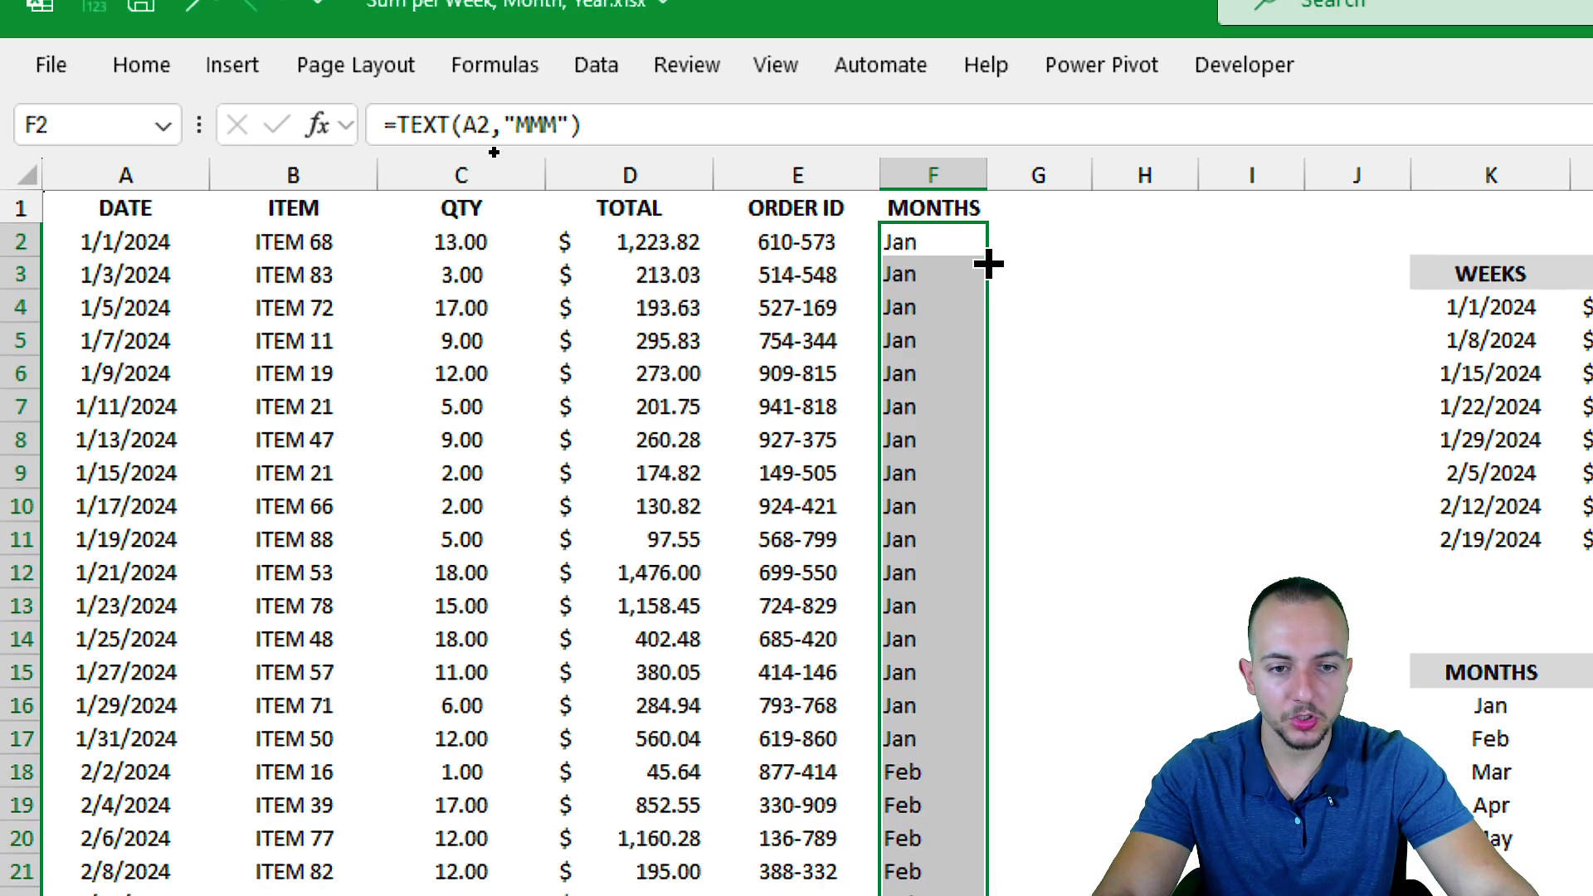
pyautogui.click(954, 278)
pyautogui.scroll(-12, 1017, 778)
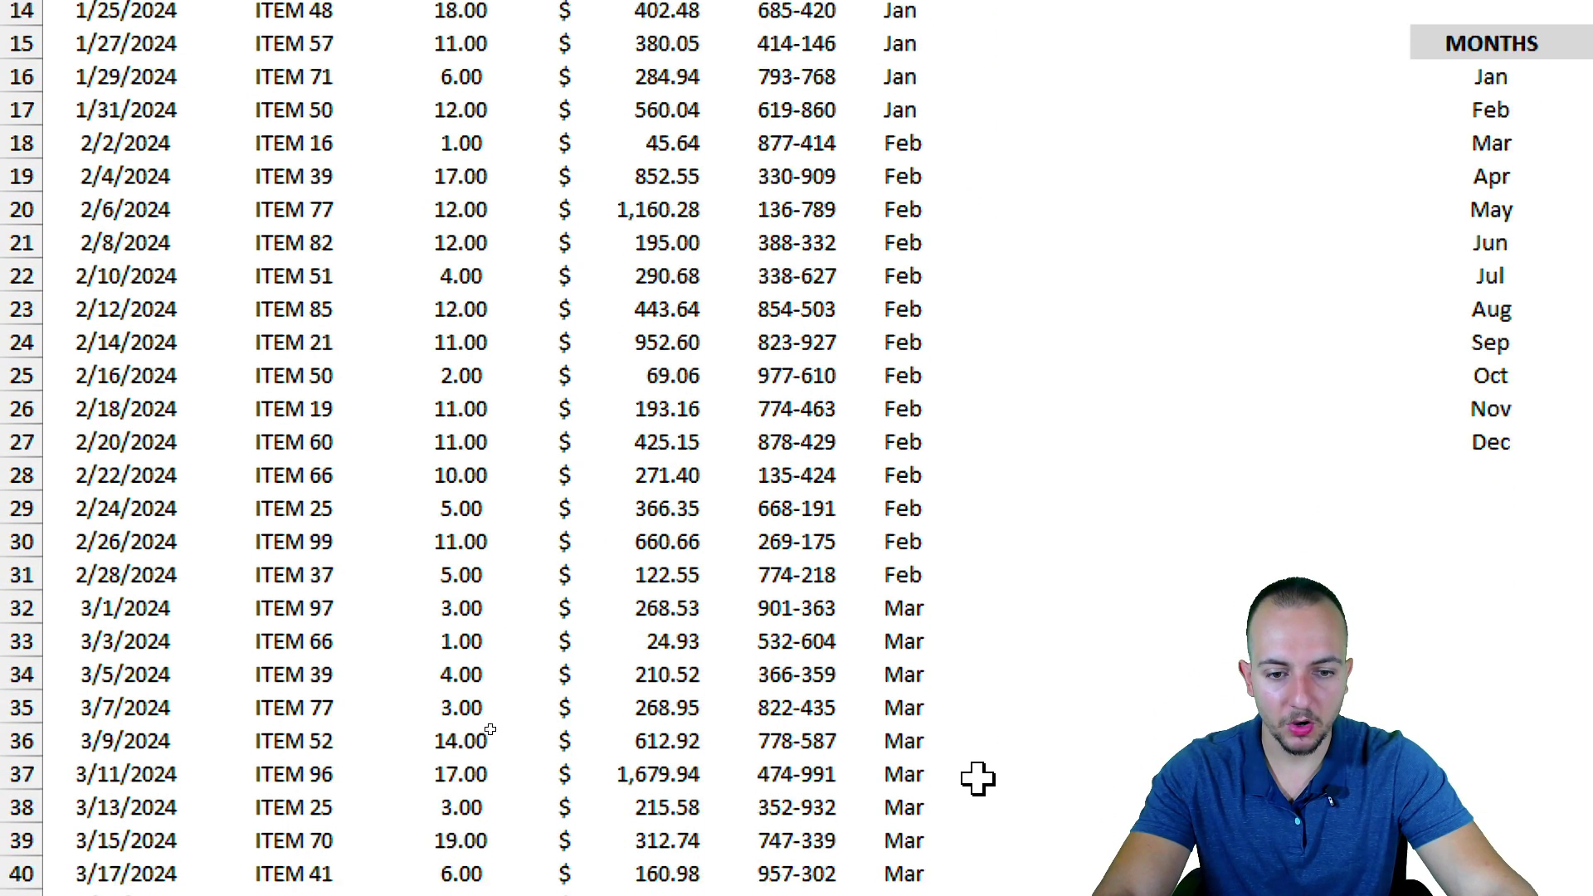
pyautogui.scroll(-8, 958, 530)
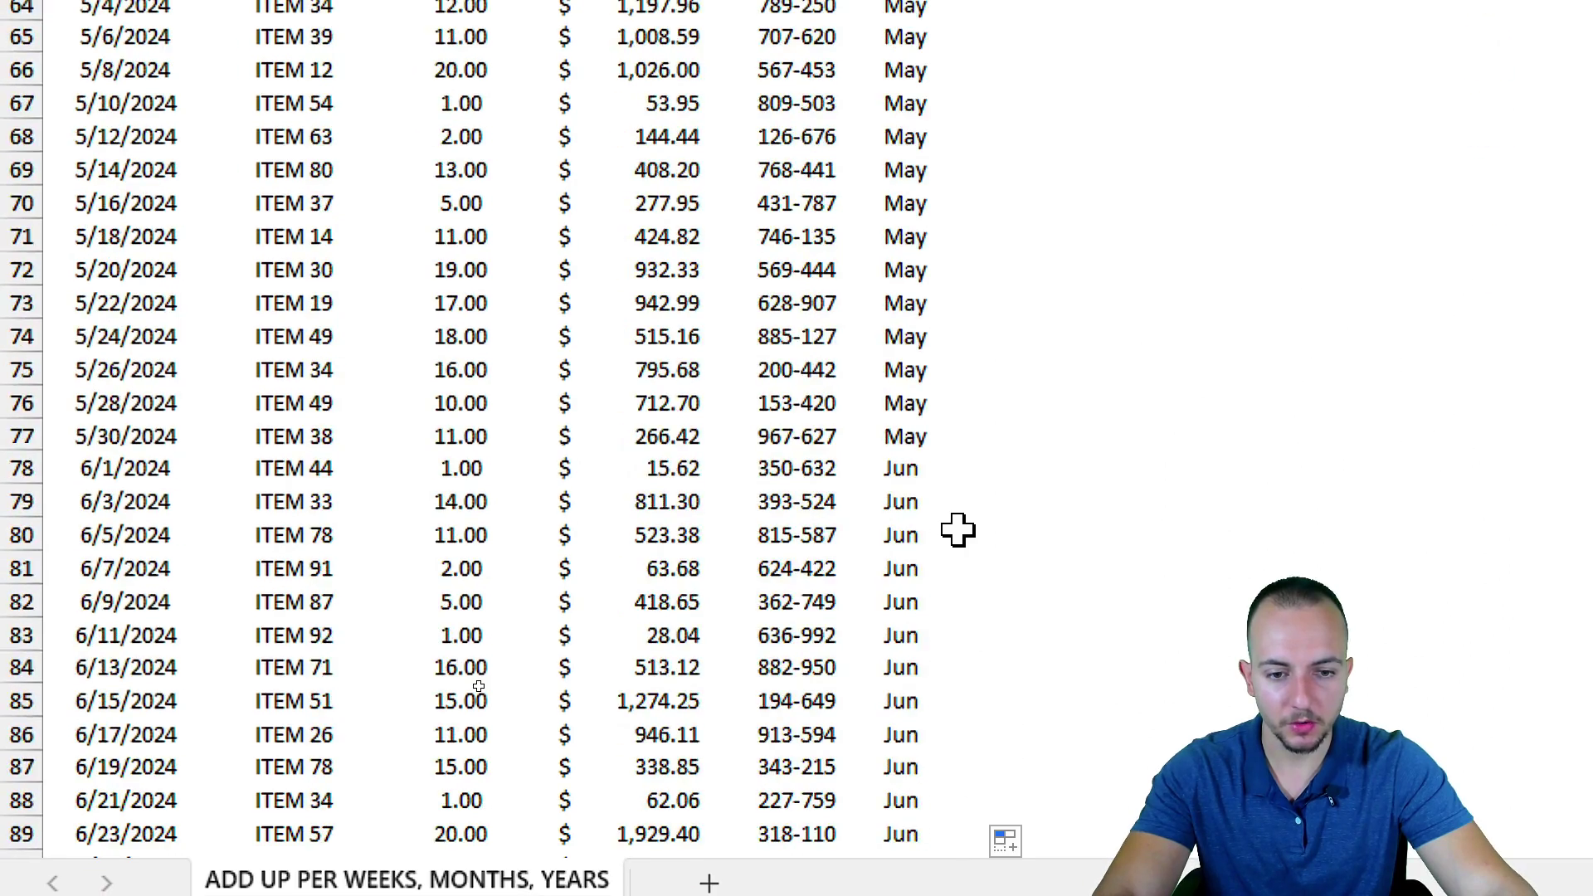
pyautogui.scroll(-5, 942, 170)
pyautogui.scroll(-11, 942, 170)
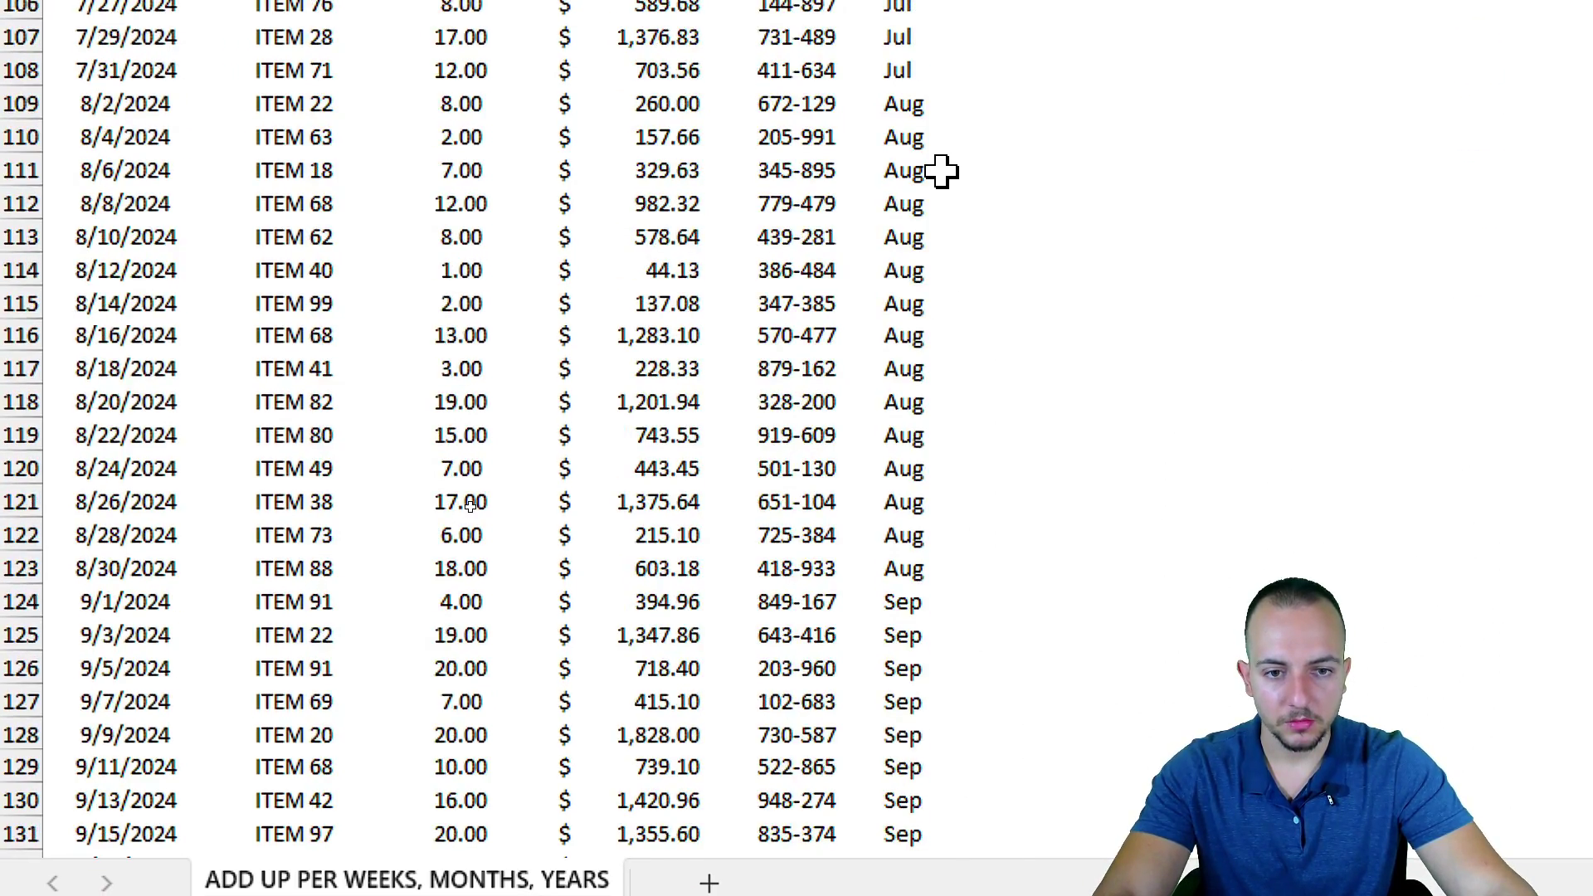
pyautogui.scroll(20, 941, 170)
pyautogui.scroll(16, 941, 170)
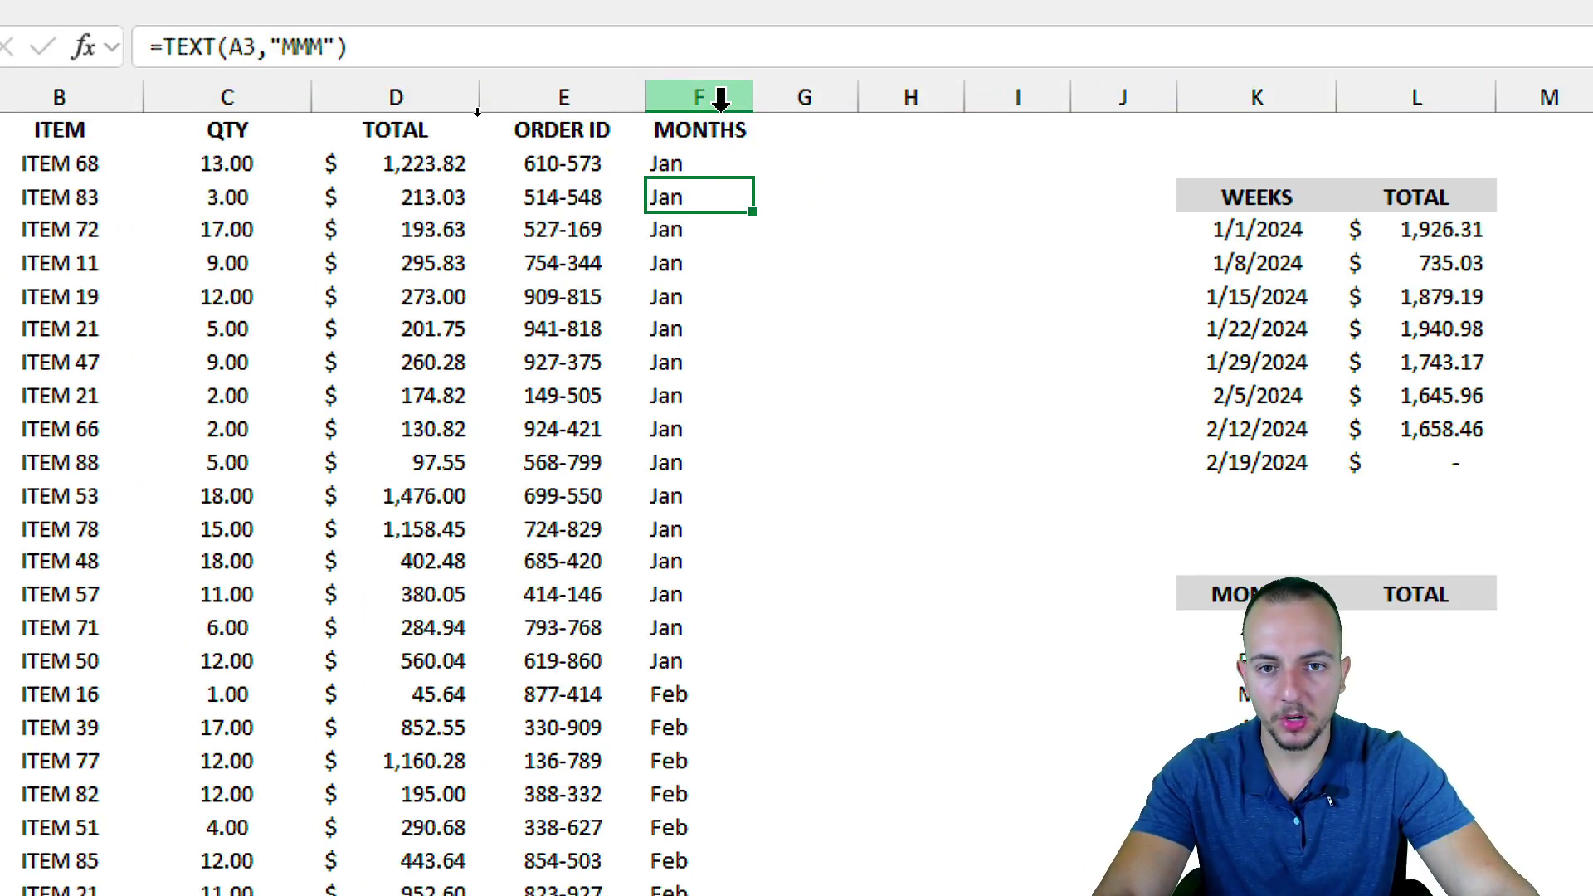
pyautogui.click(676, 98)
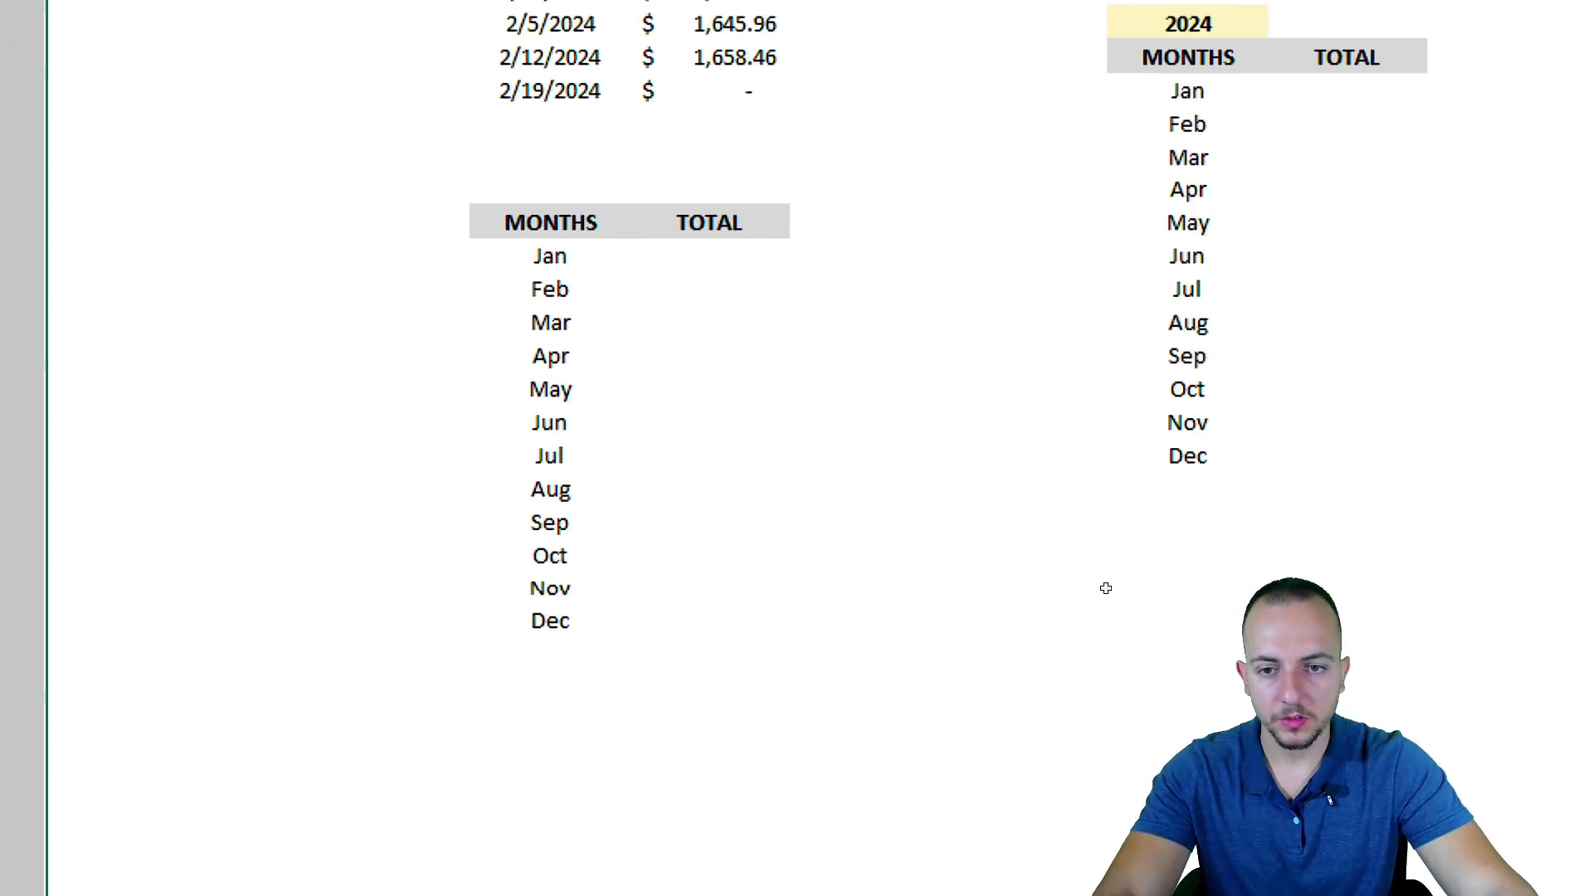
# Step: Enter =SUMIF(F:F,K16,D:D) in L16 to add up the sales total for Jan
pyautogui.click(700, 257)
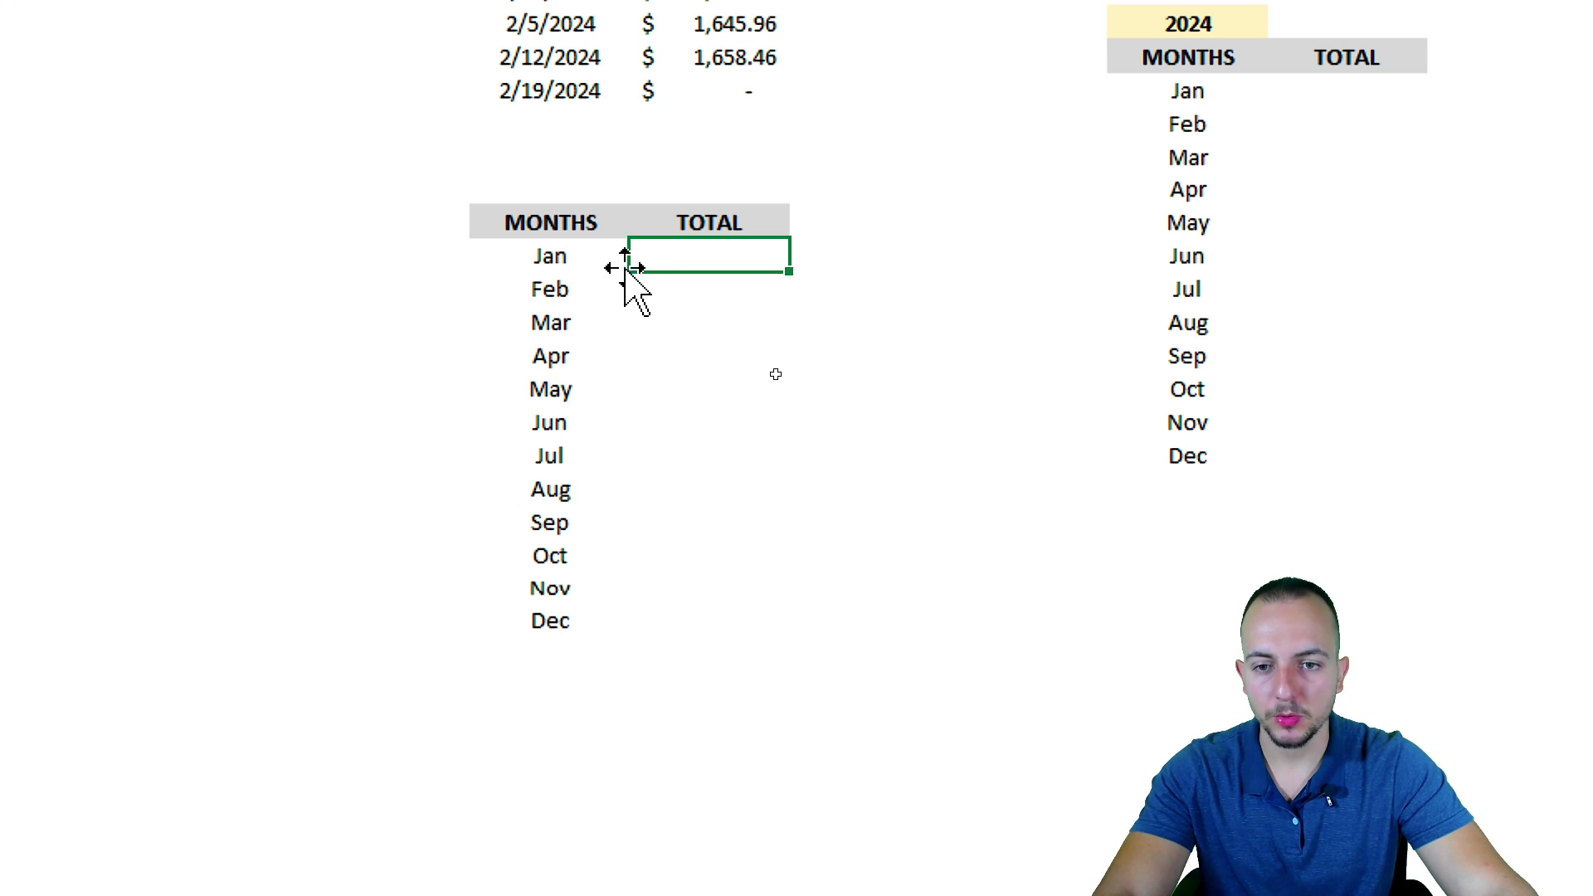
pyautogui.moveTo(621, 259); pyautogui.dragTo(570, 622)
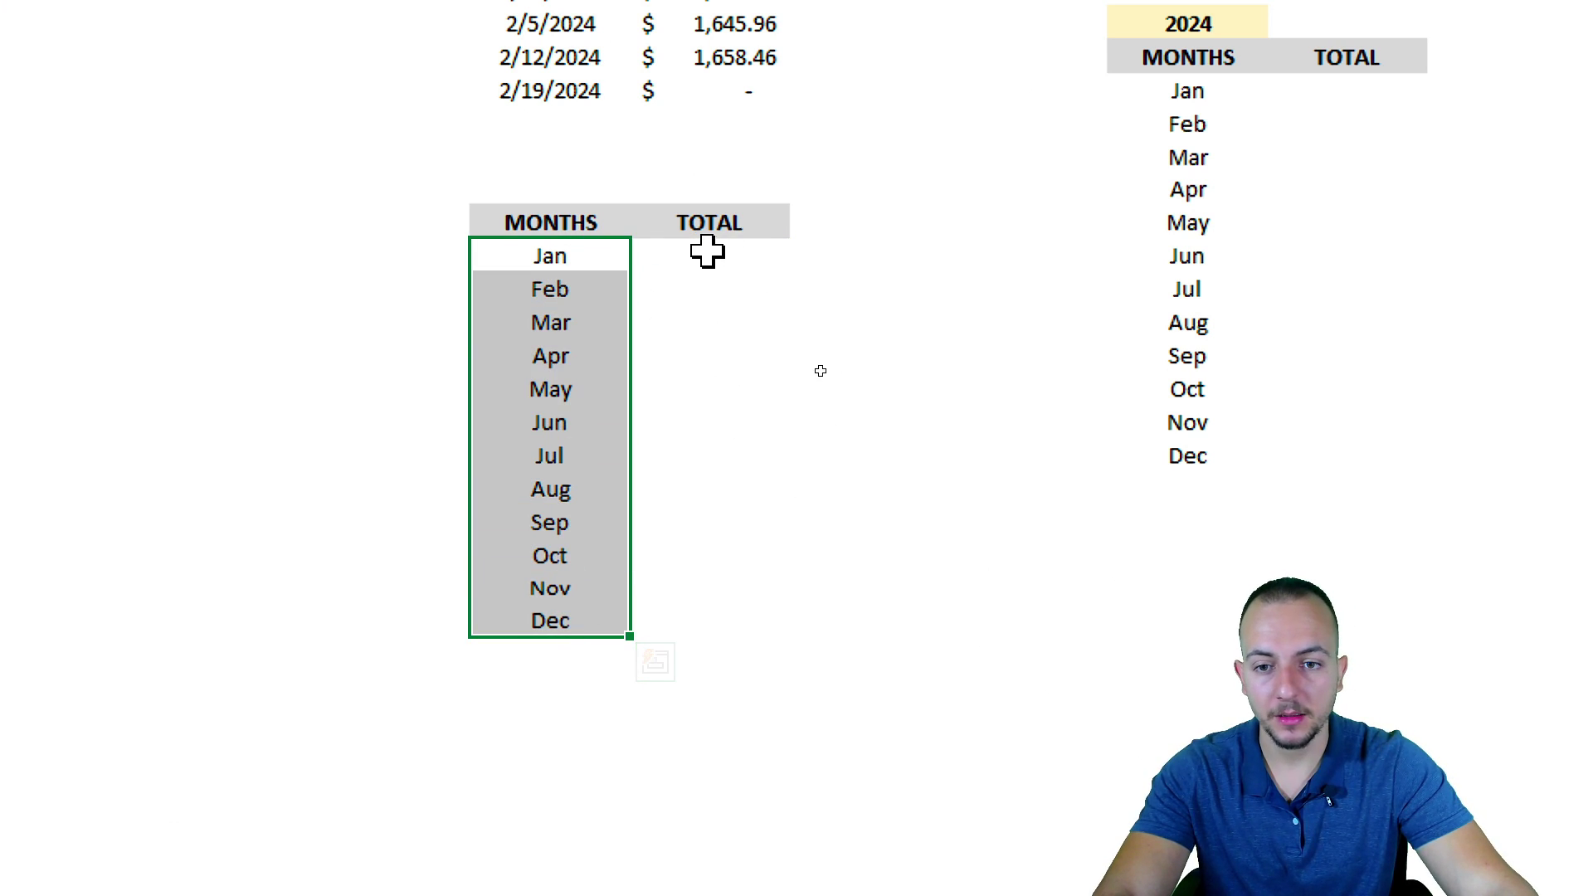
pyautogui.moveTo(707, 249)
pyautogui.mouseDown()
pyautogui.moveTo(544, 252)
pyautogui.moveTo(721, 259)
pyautogui.mouseUp()
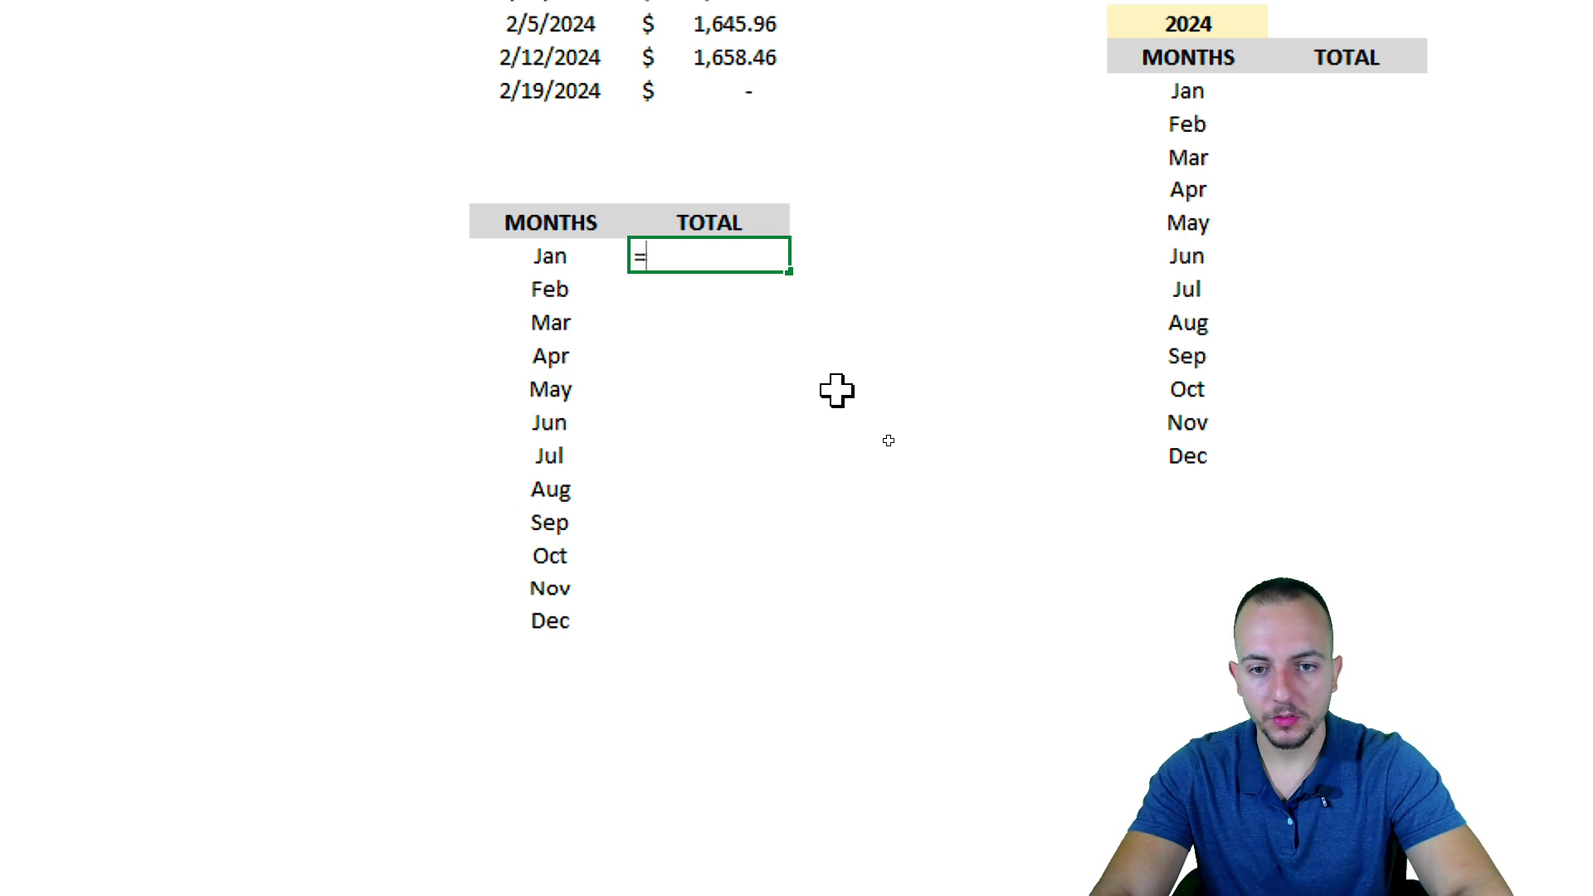
pyautogui.write('=SUMIF')
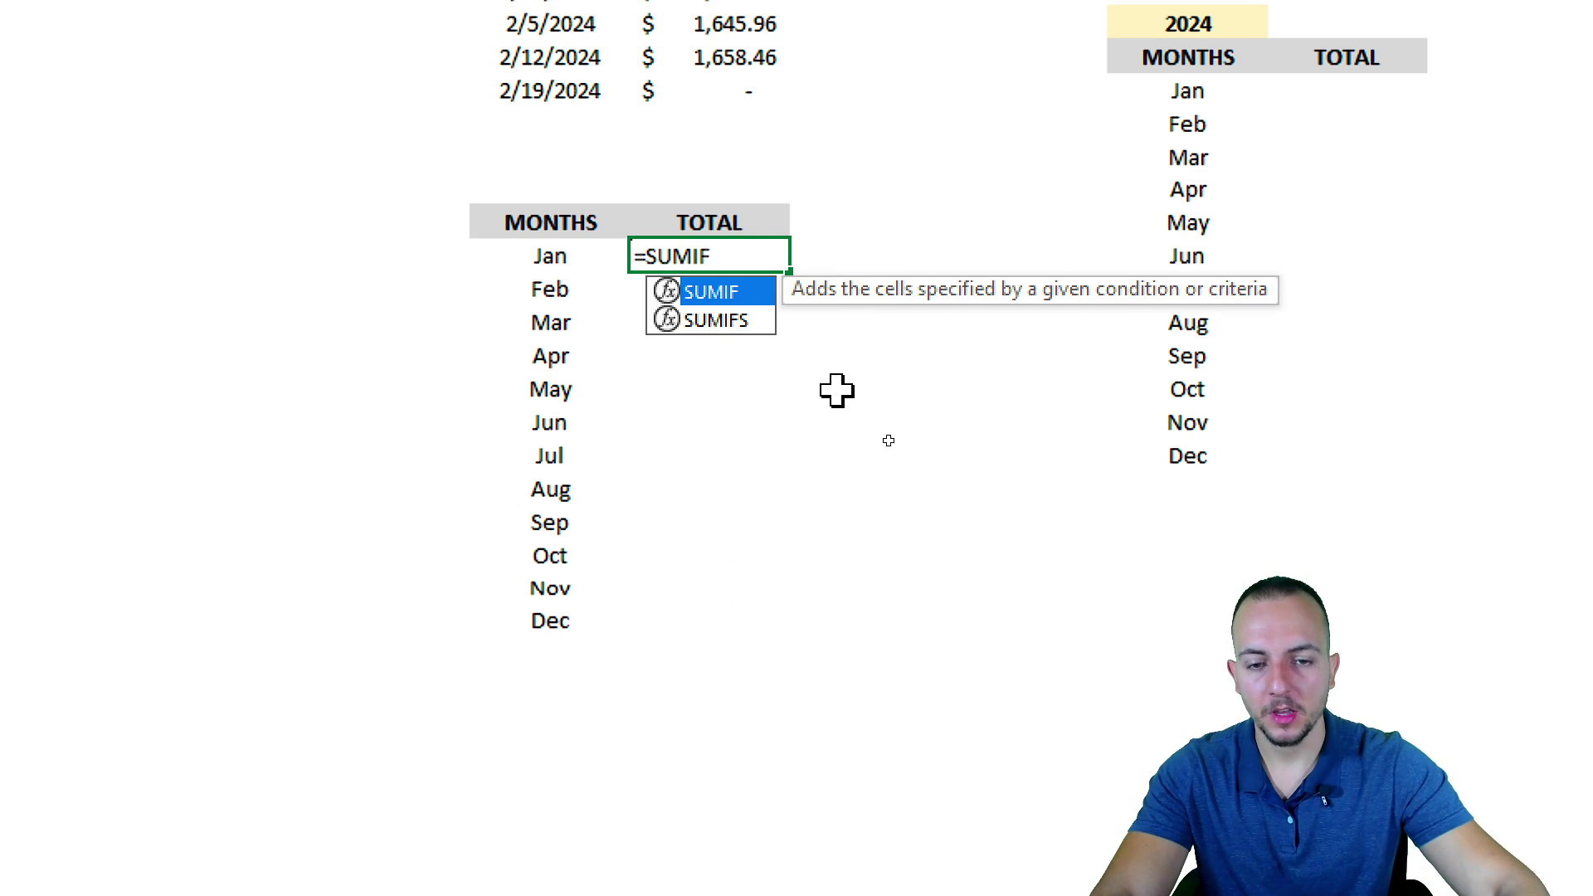
pyautogui.click(764, 326)
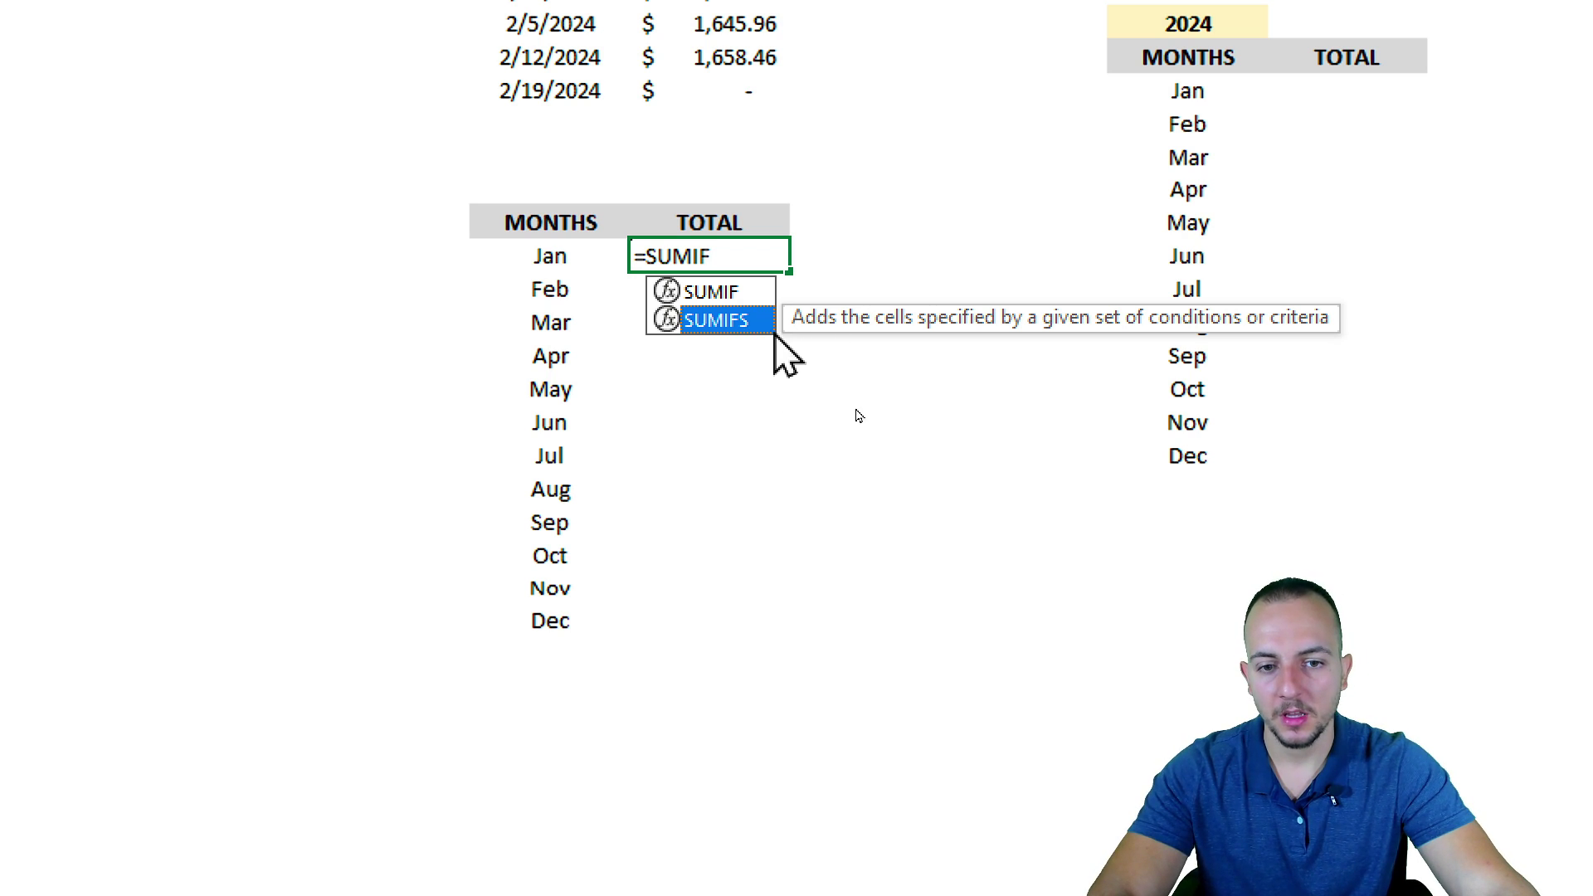
pyautogui.click(751, 293)
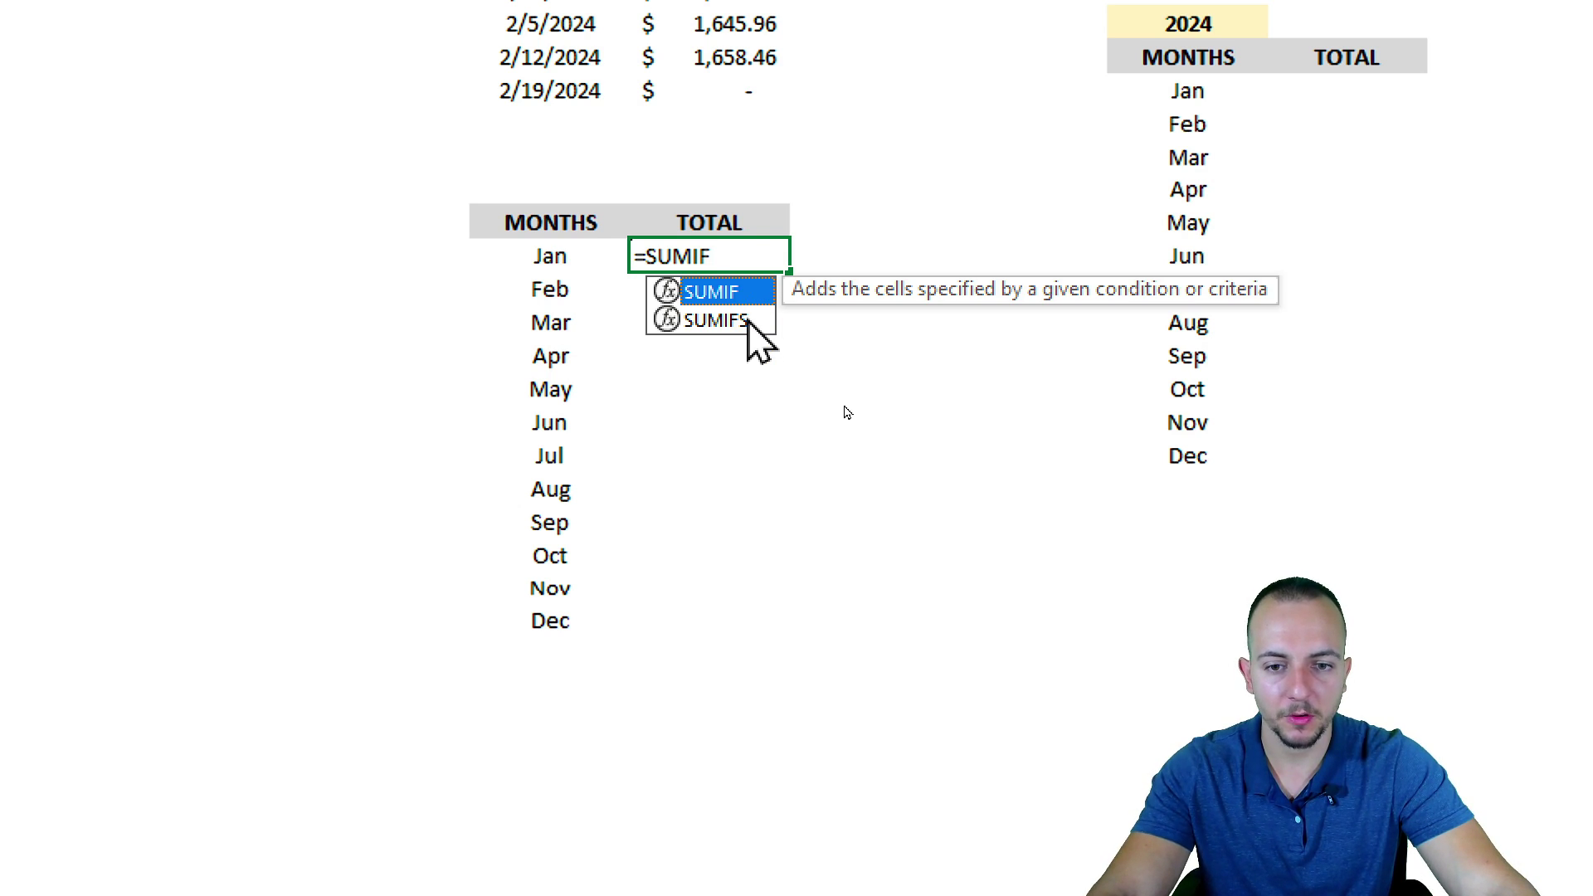
pyautogui.click(749, 322)
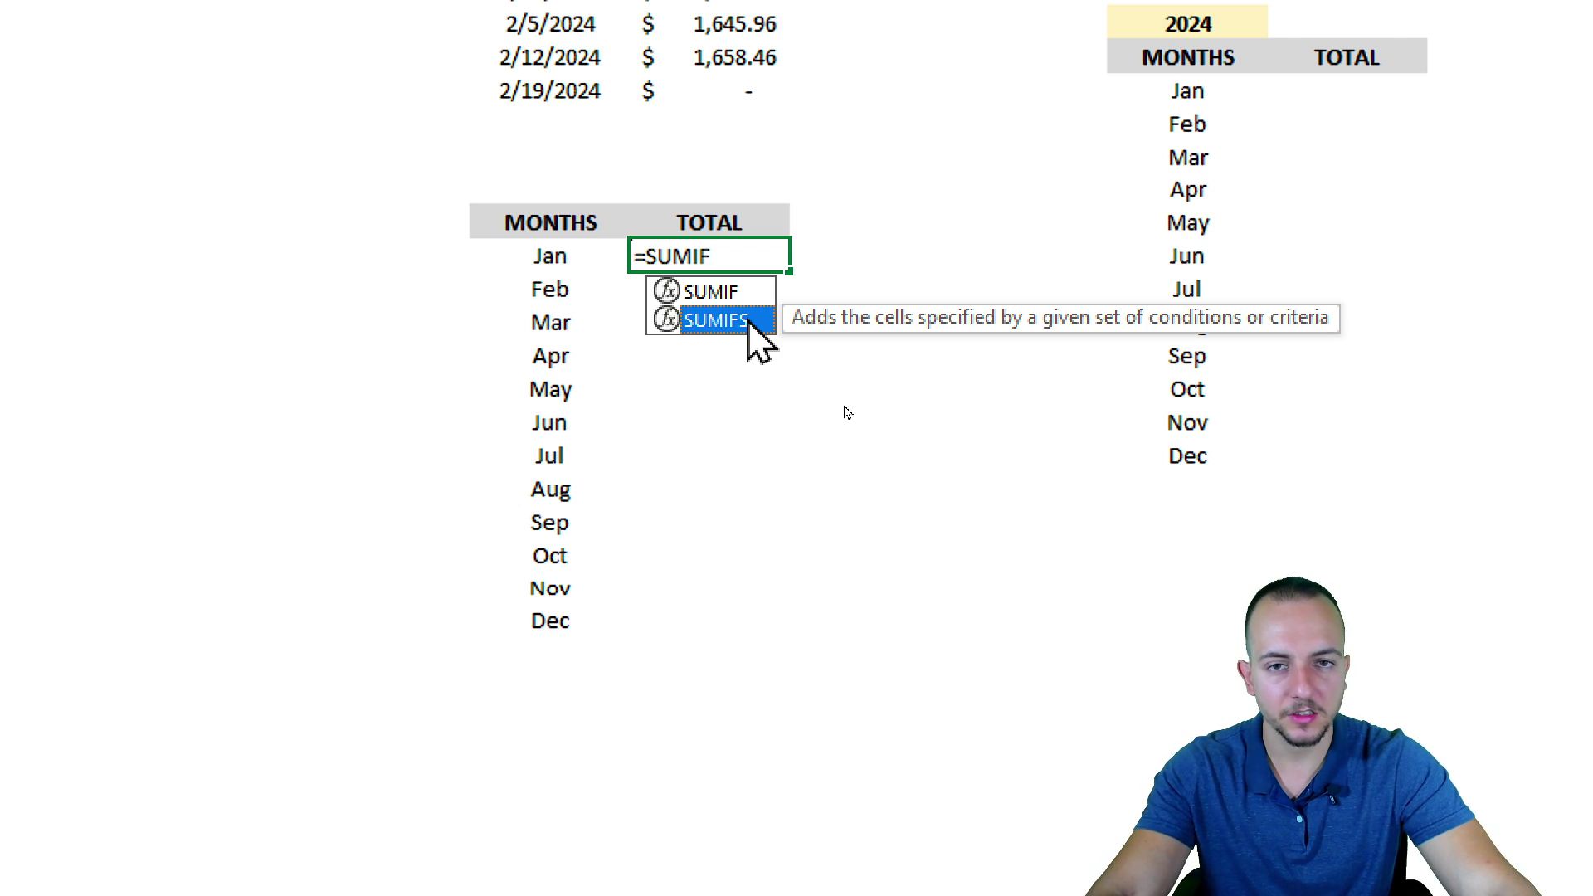
pyautogui.click(710, 292)
pyautogui.doubleClick(710, 292)
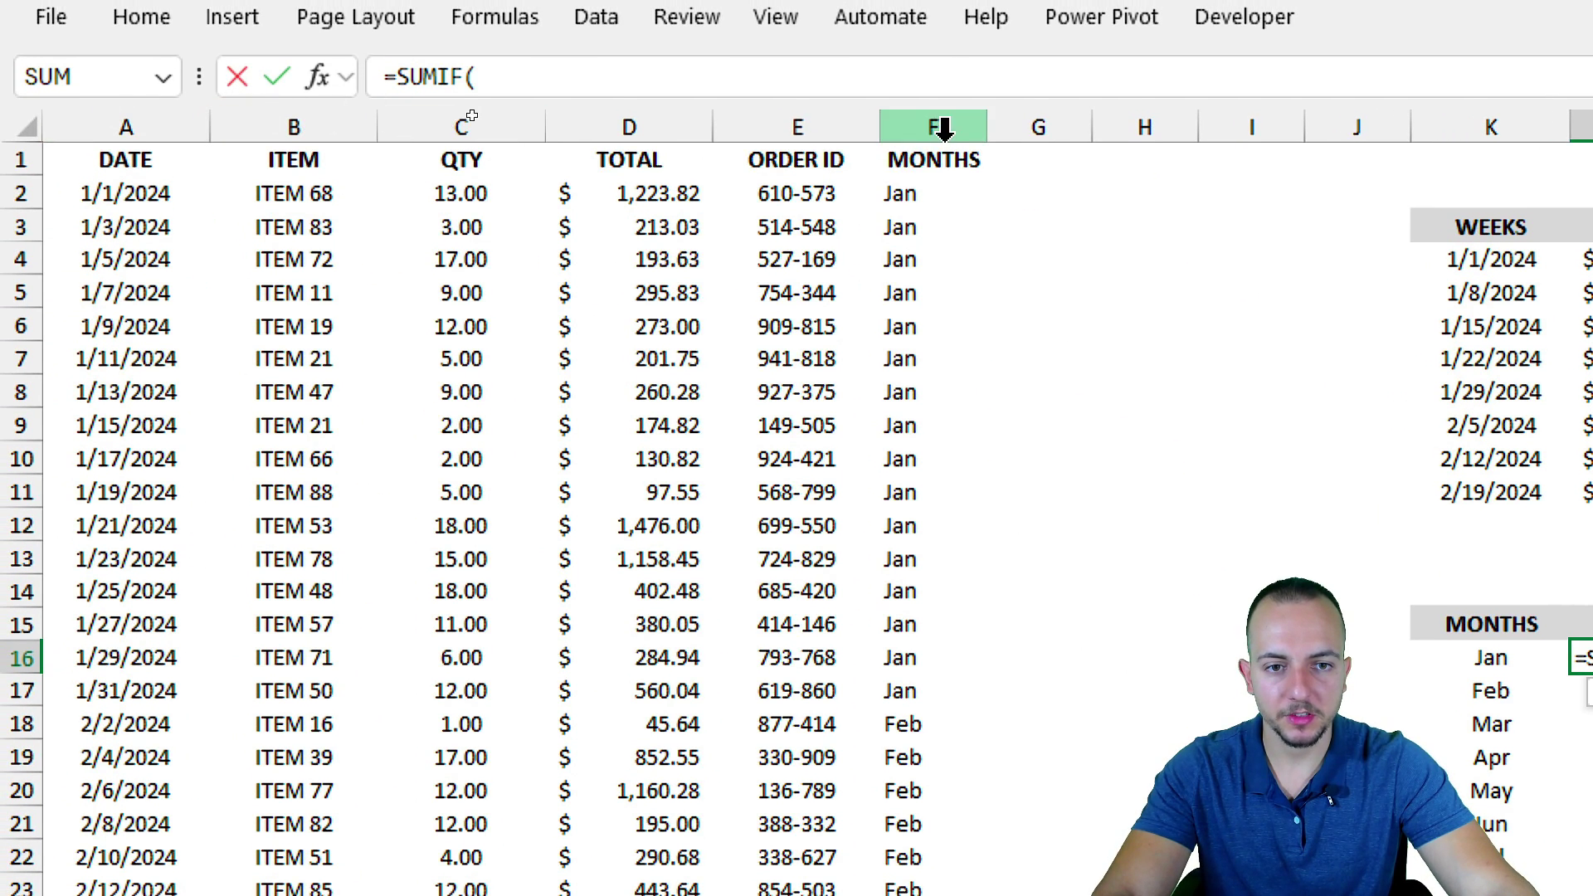
pyautogui.click(931, 126)
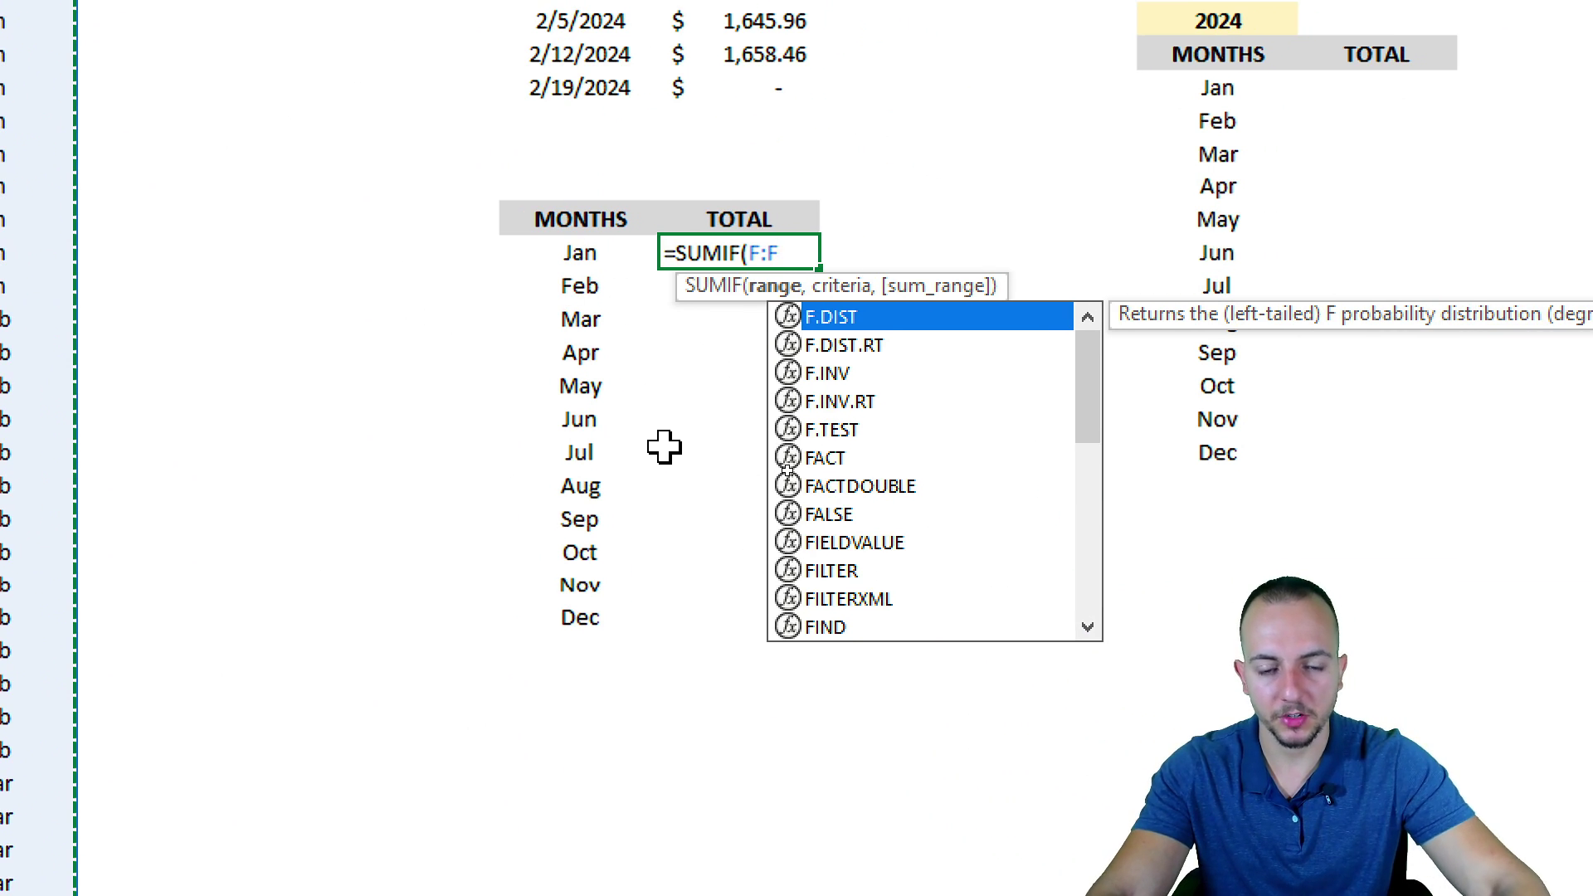
pyautogui.write(',')
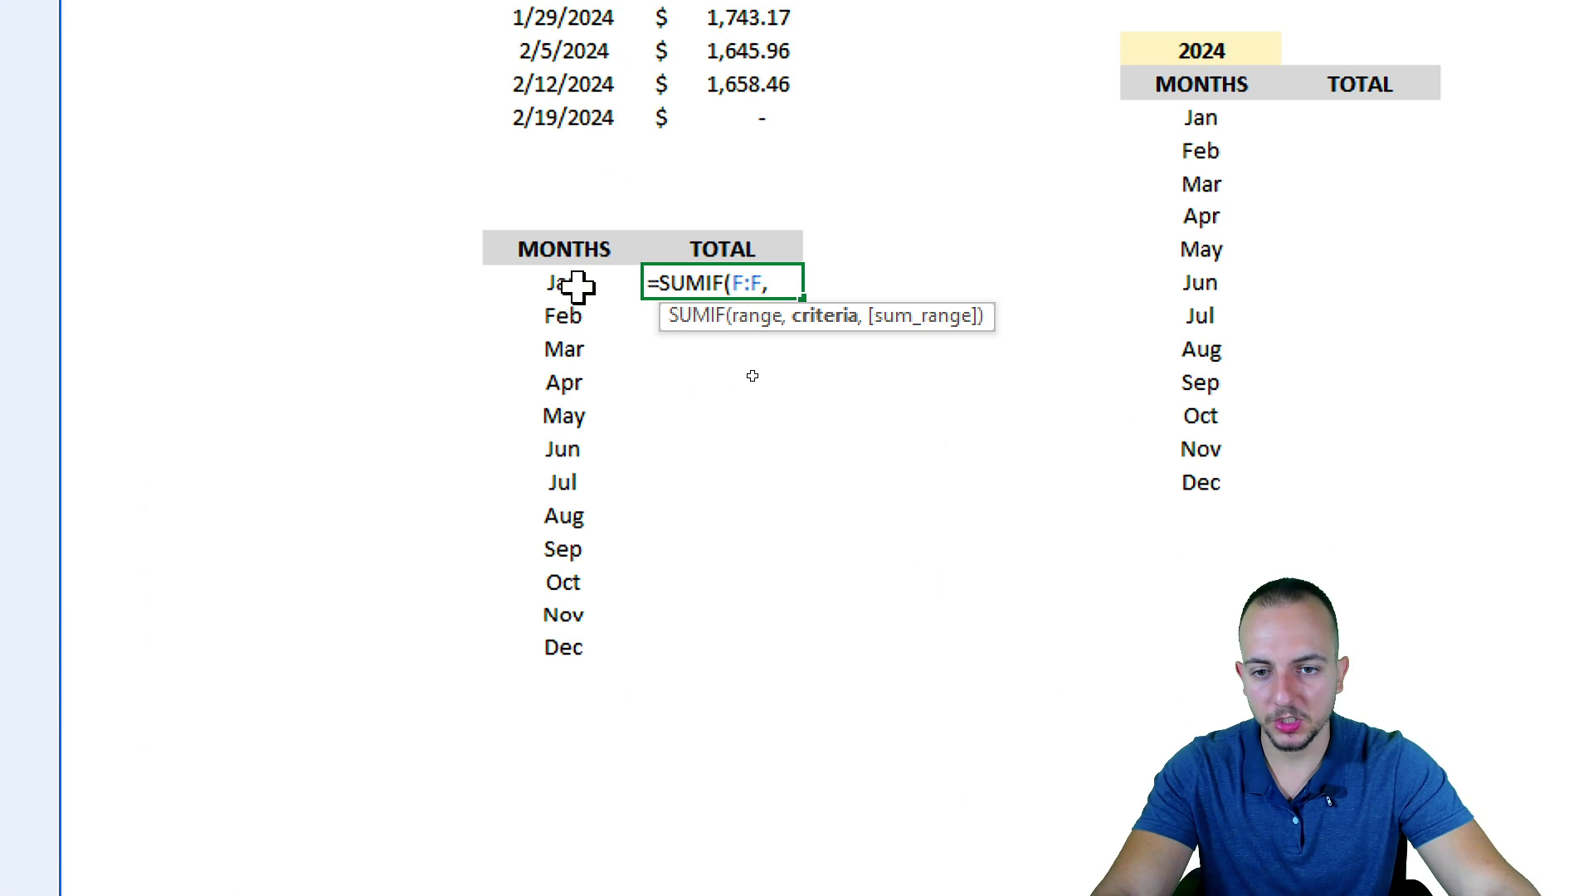
pyautogui.click(577, 286)
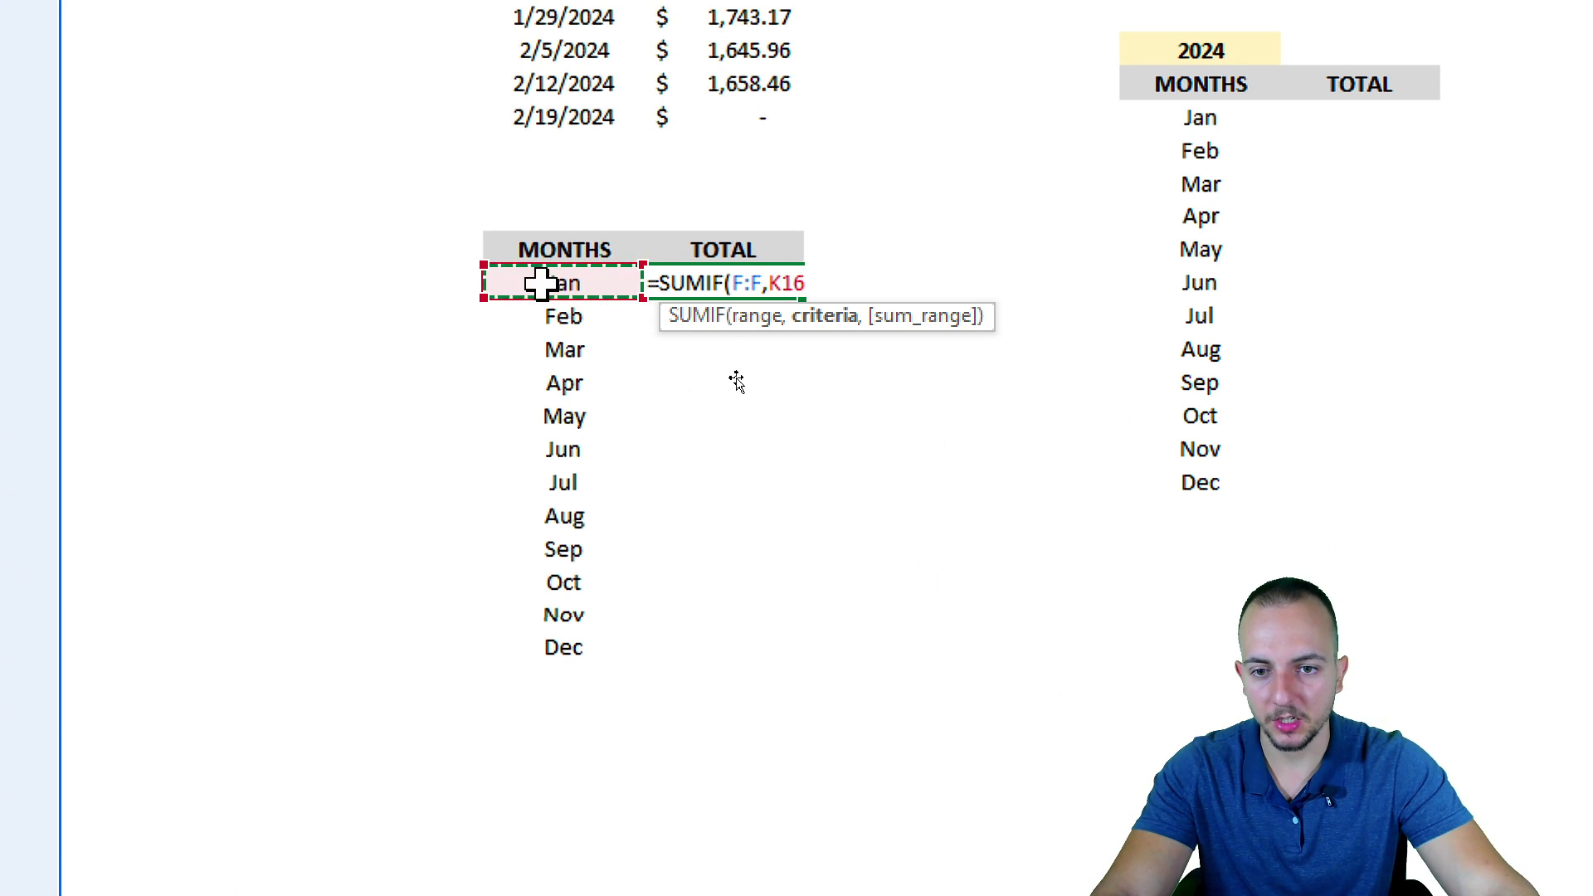
pyautogui.write(',')
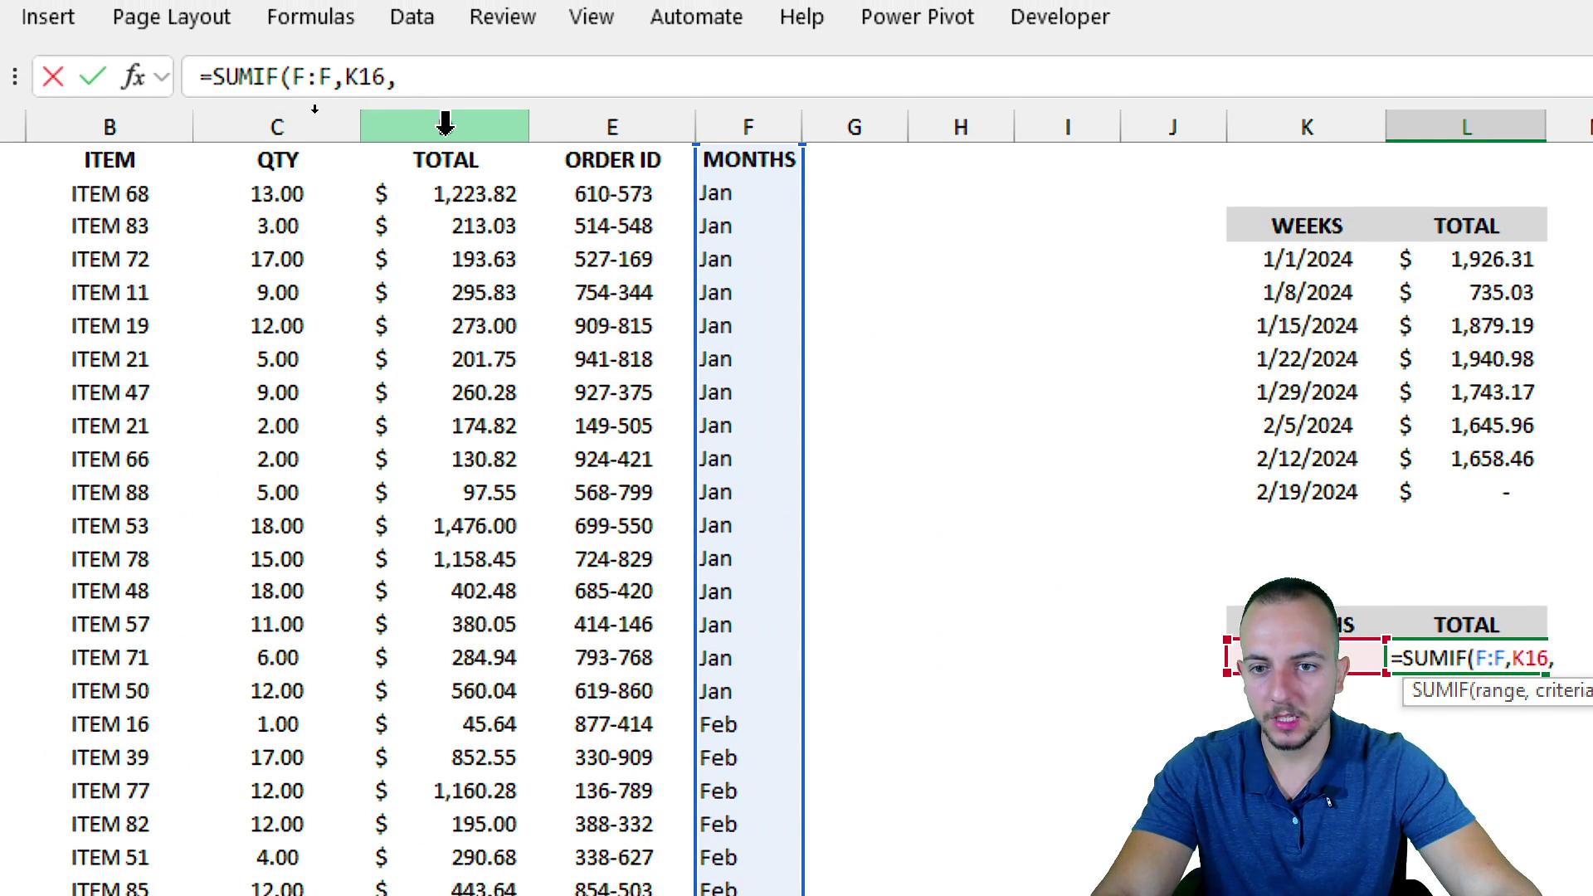
pyautogui.click(443, 123)
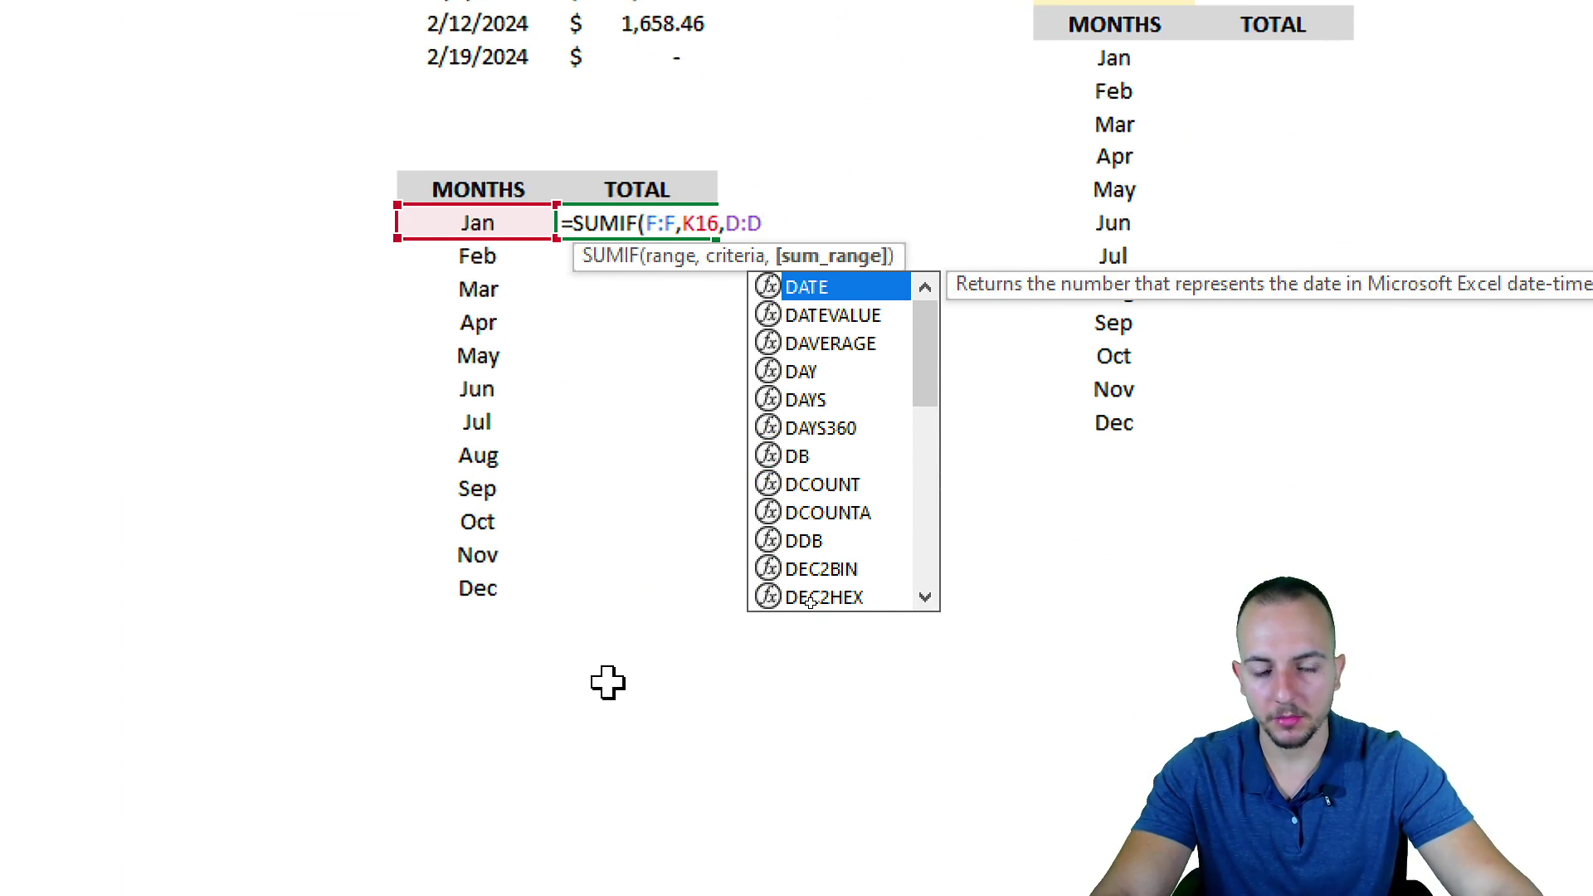
pyautogui.press('Return')
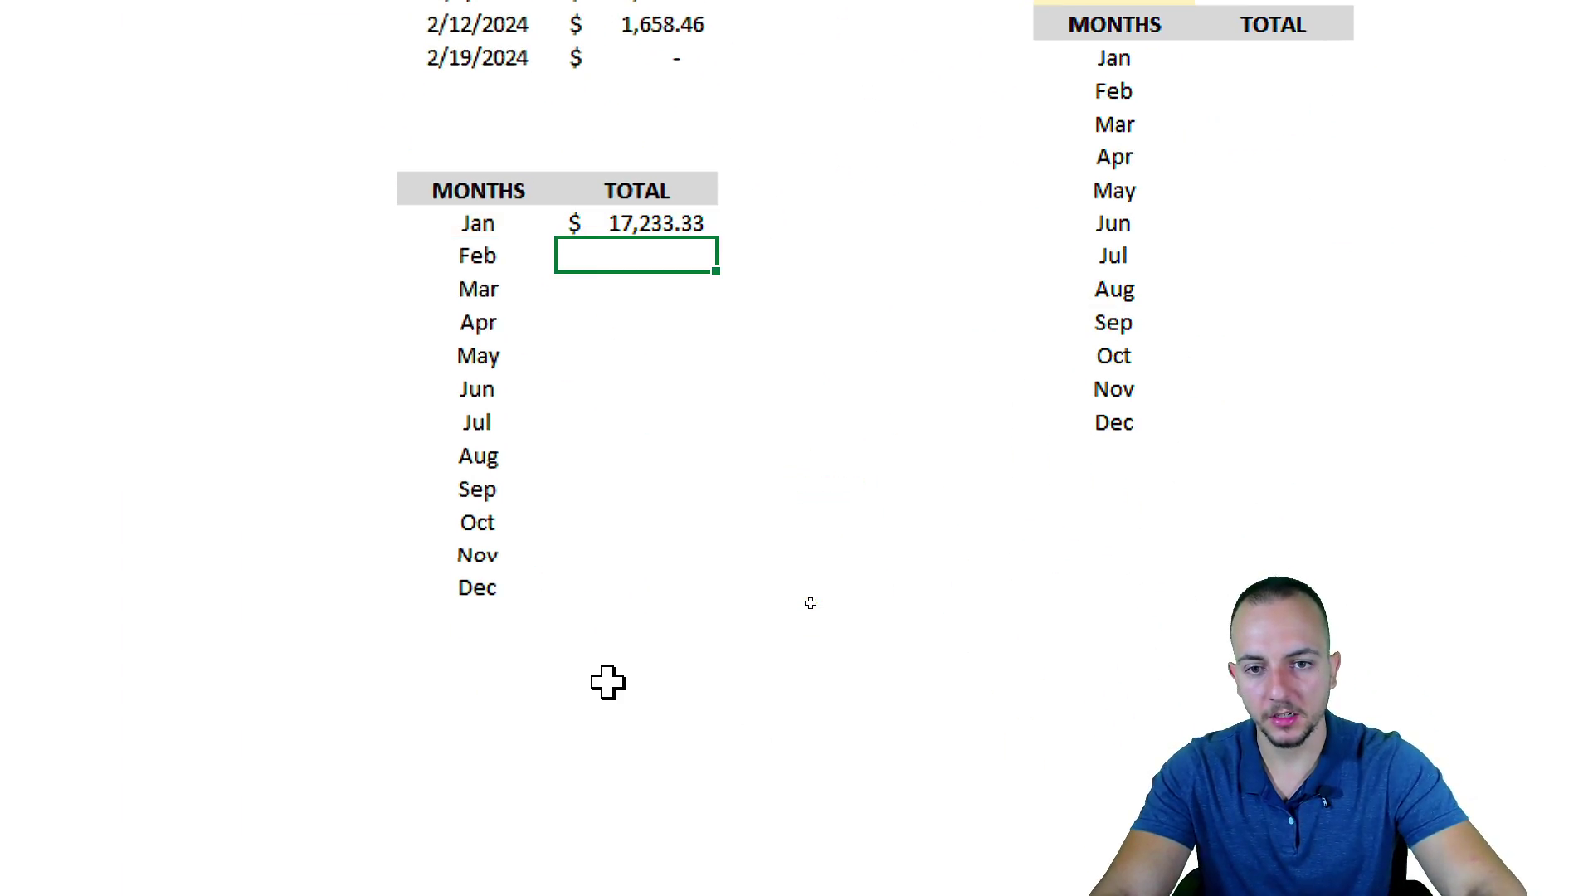
# Step: Fill the SUMIF formula from L16 down the TOTAL column to the Dec row and check the monthly totals
pyautogui.click(689, 214)
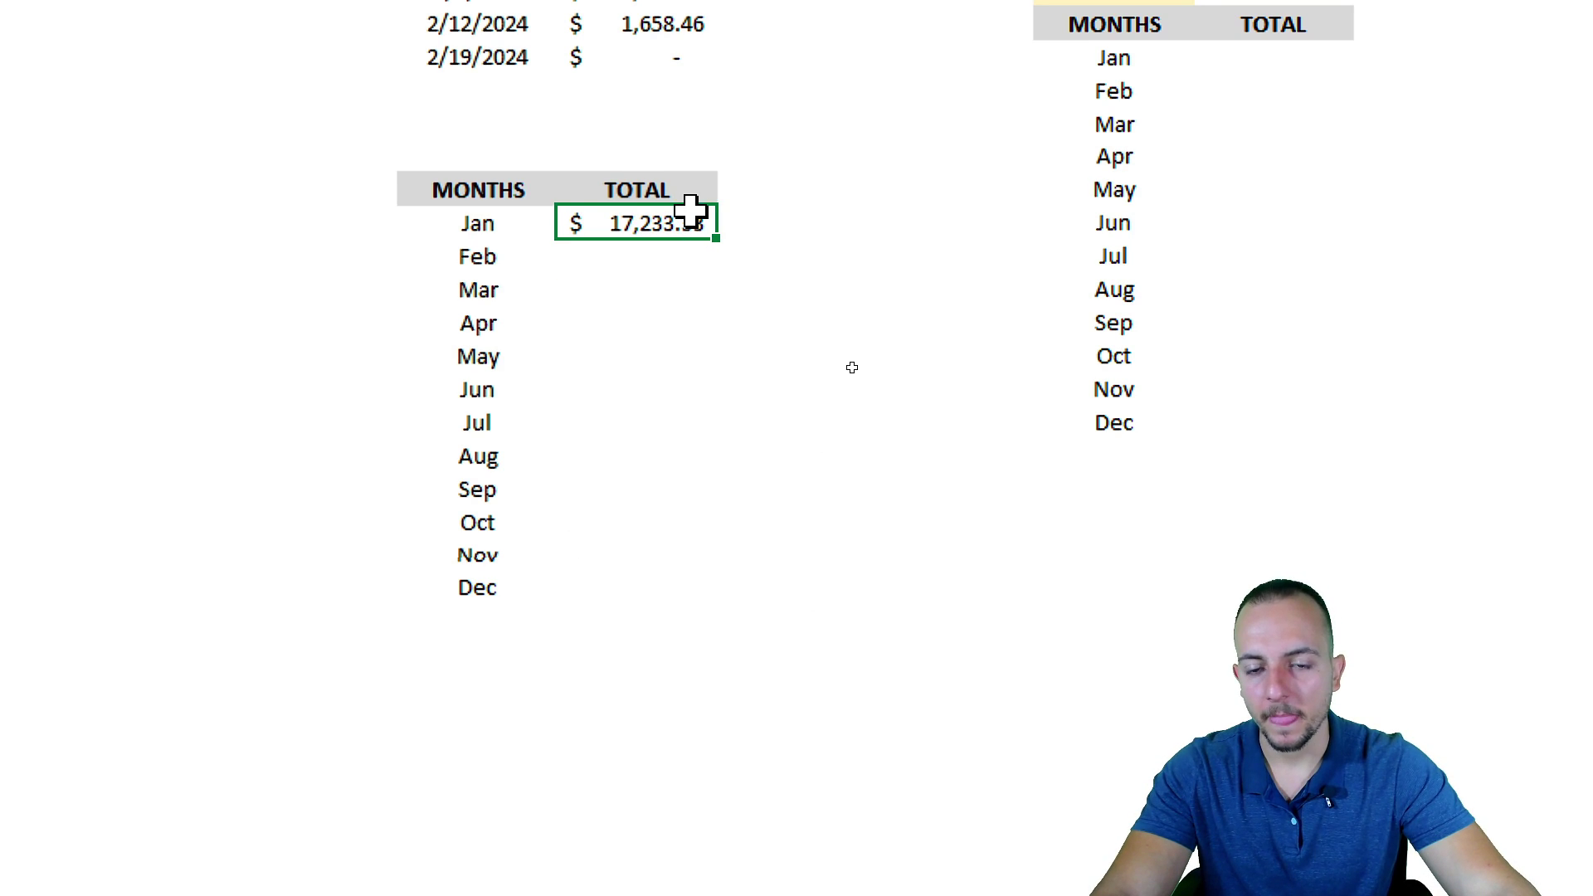
pyautogui.click(535, 220)
pyautogui.click(624, 221)
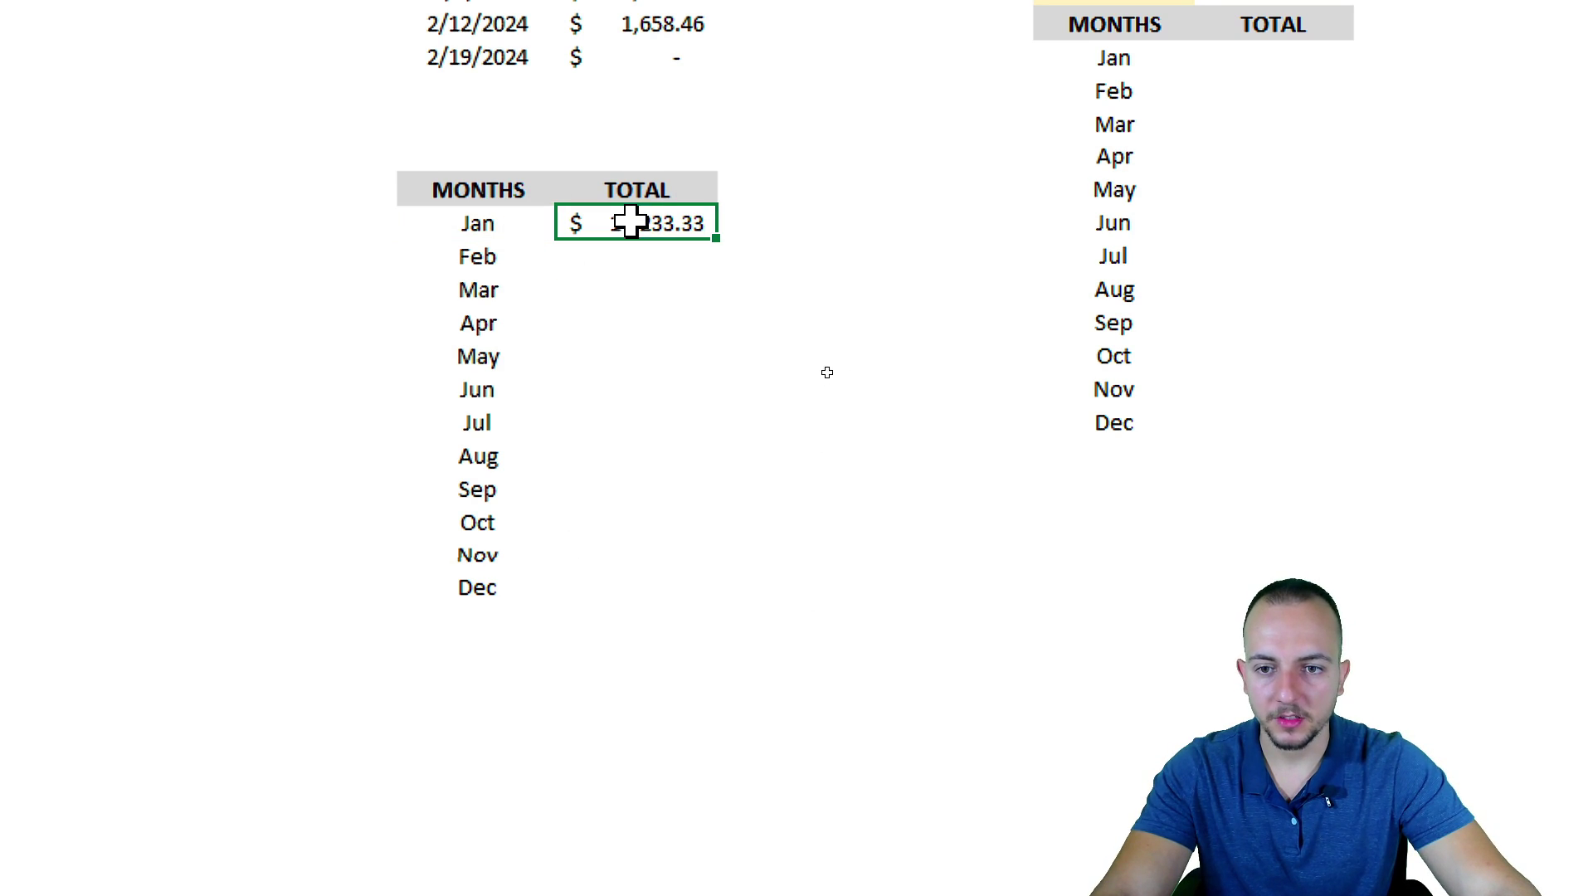
pyautogui.moveTo(715, 238); pyautogui.dragTo(694, 596)
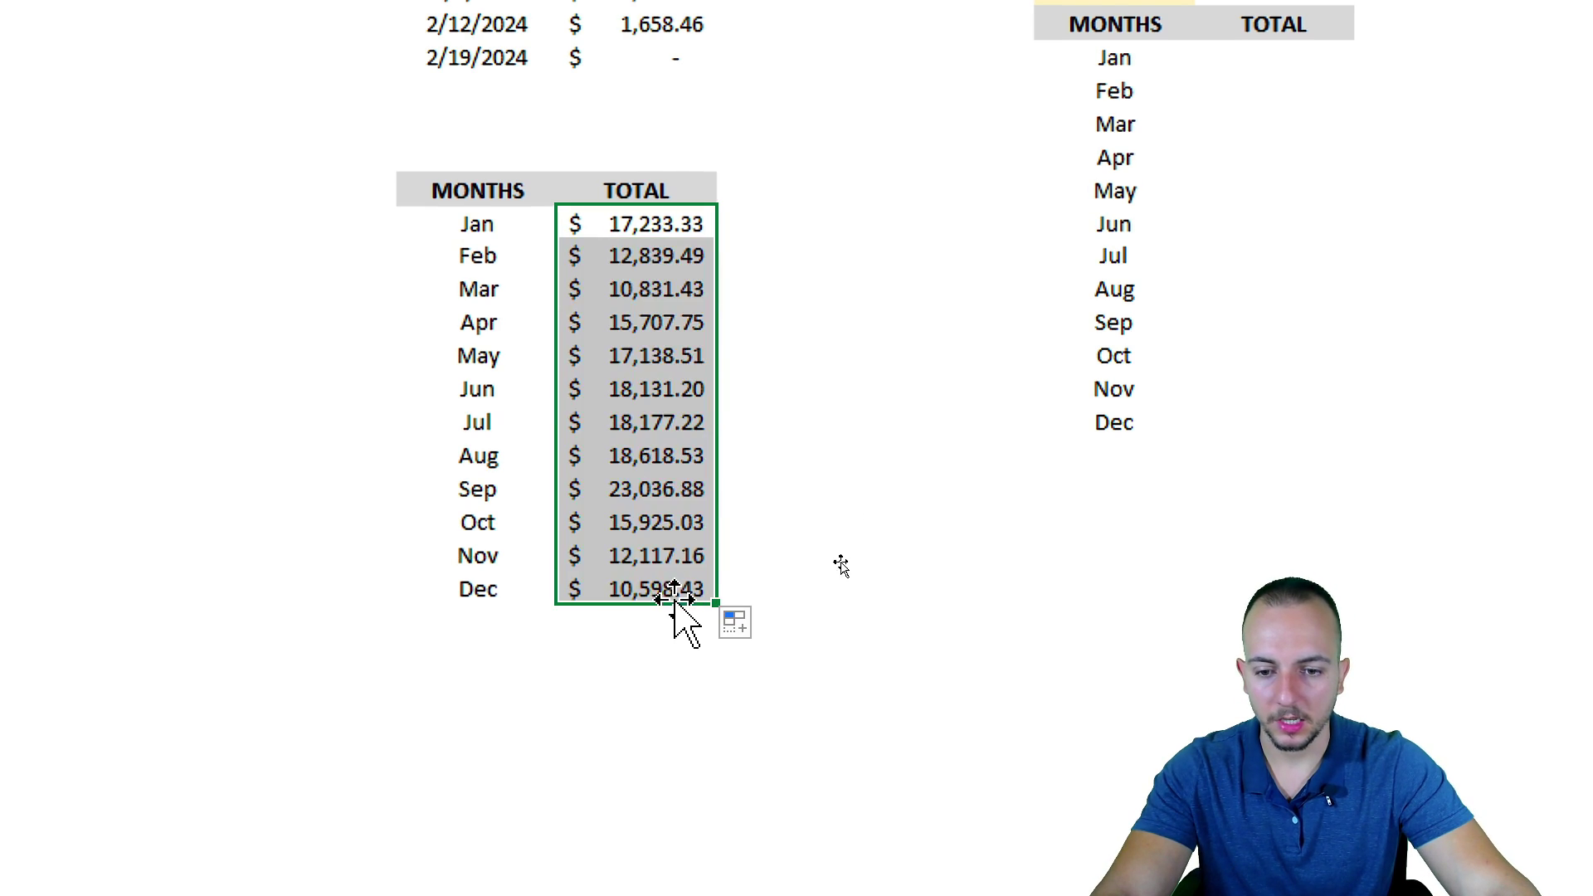
pyautogui.click(585, 631)
pyautogui.moveTo(490, 220); pyautogui.dragTo(587, 581)
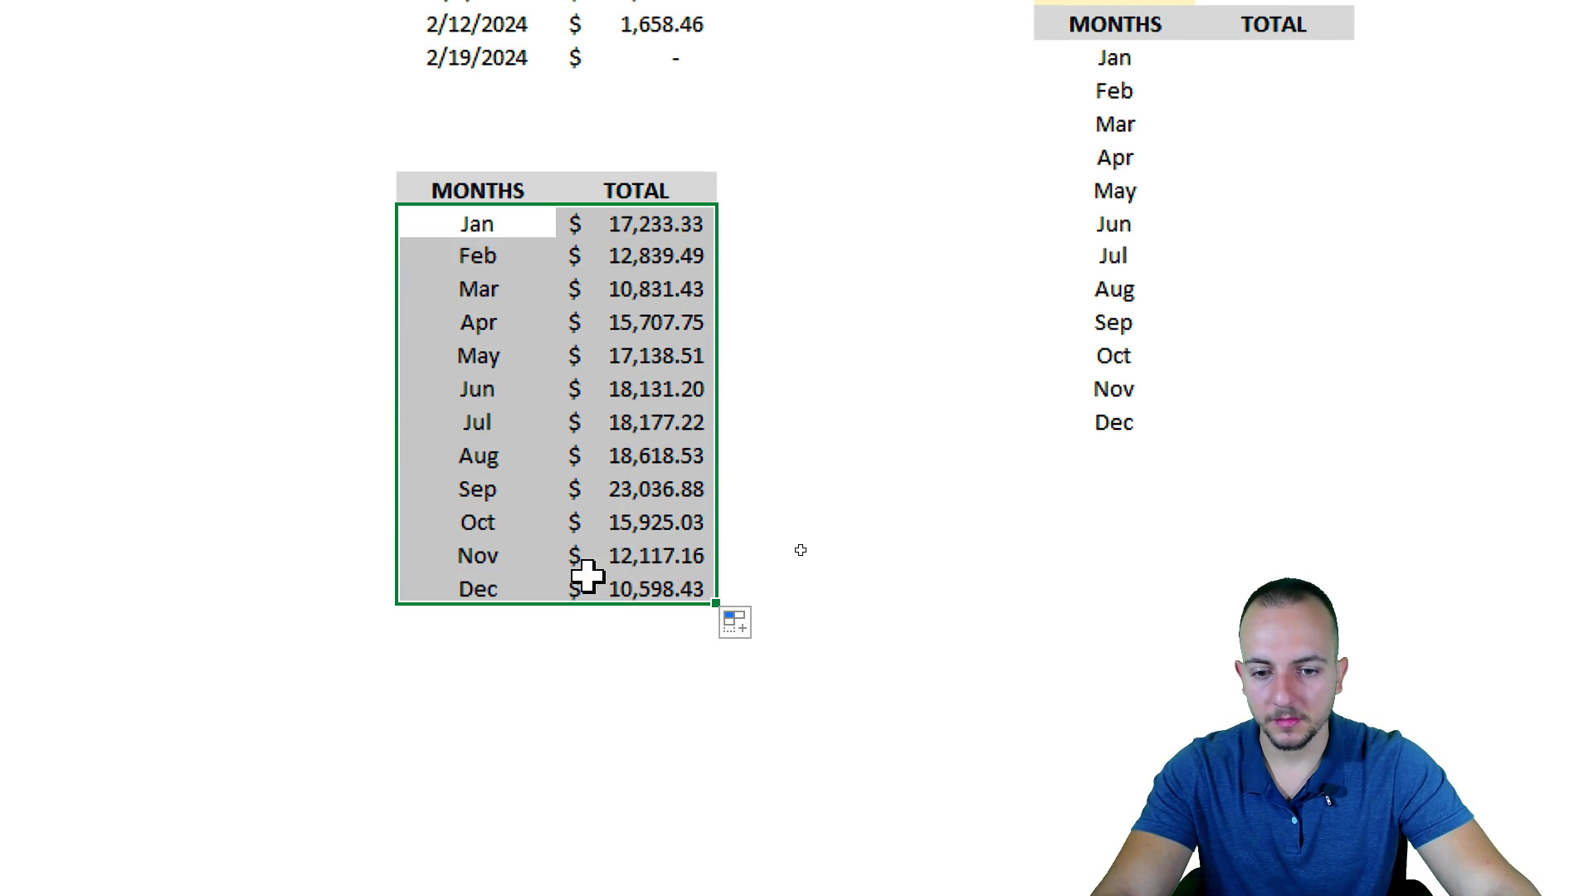
pyautogui.click(506, 189)
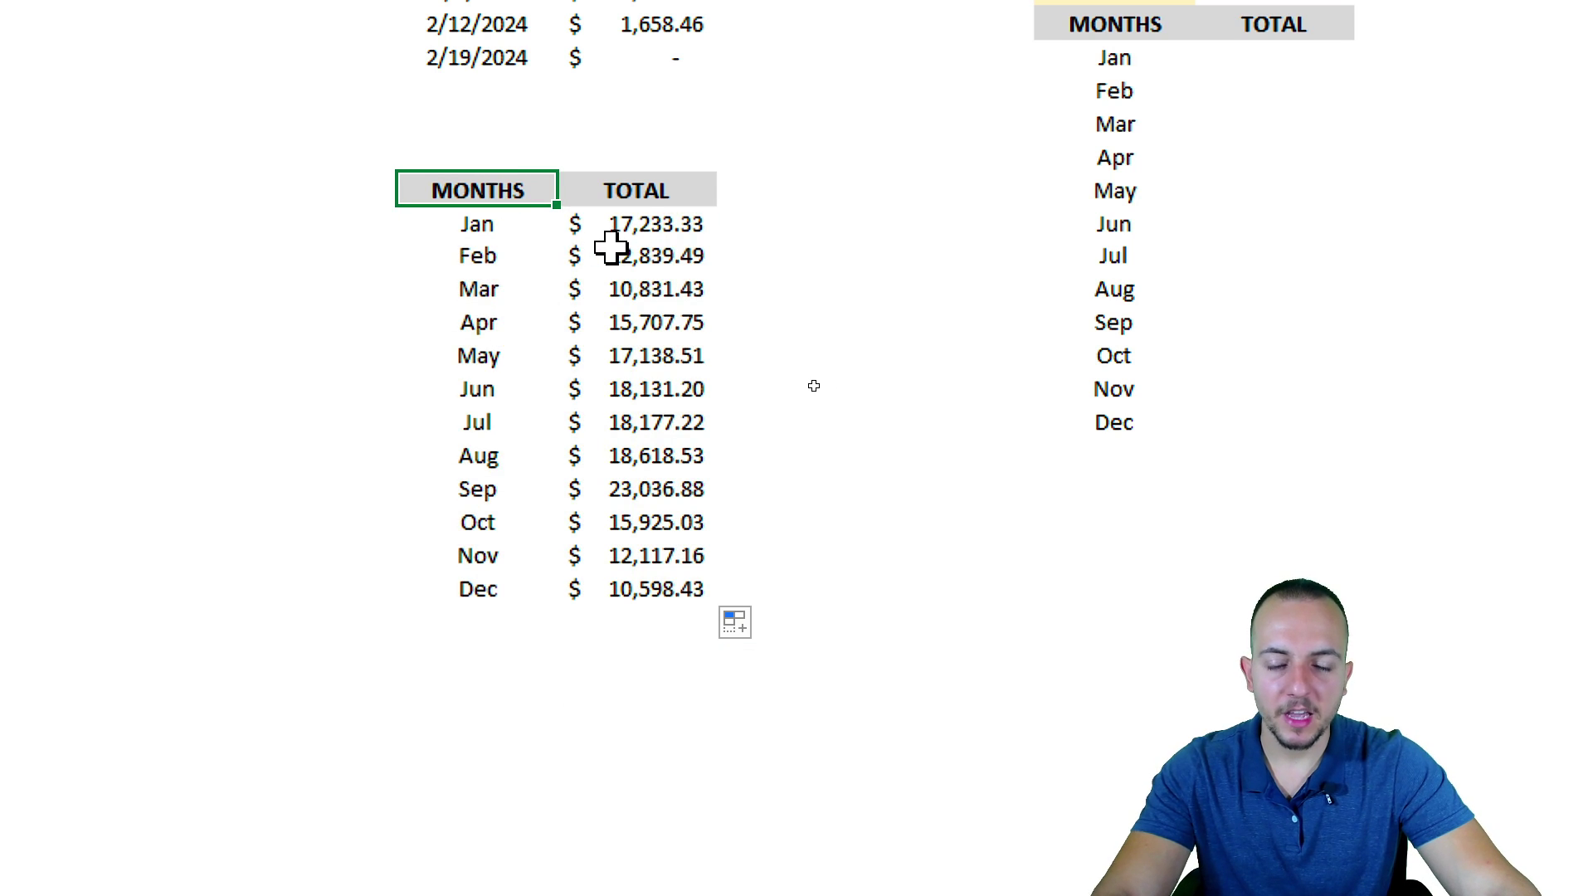
pyautogui.moveTo(511, 225); pyautogui.dragTo(508, 580)
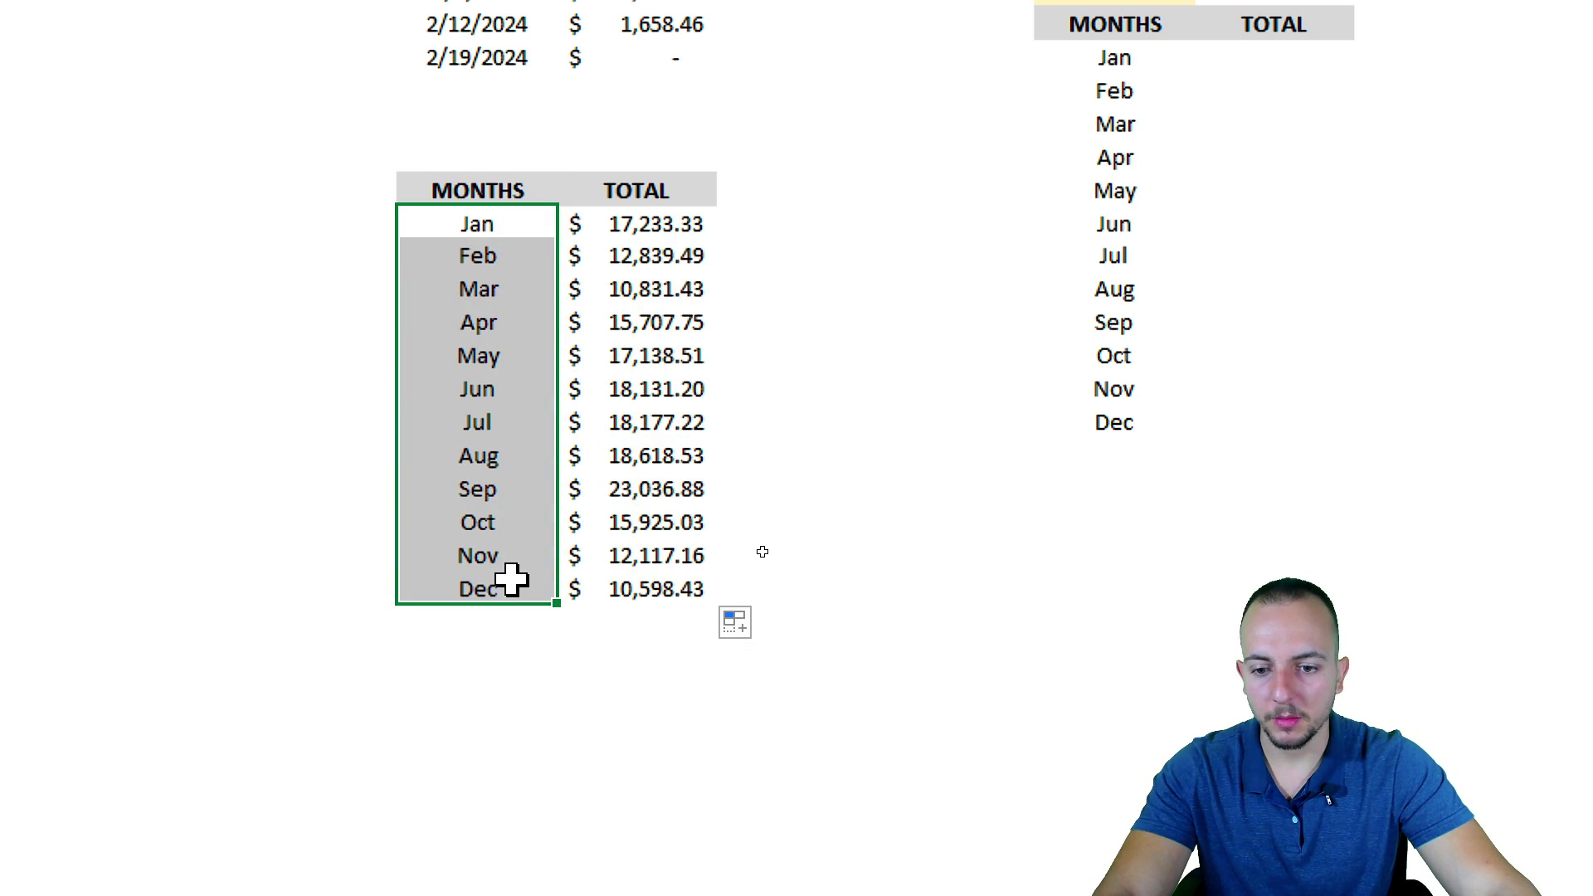
pyautogui.click(533, 197)
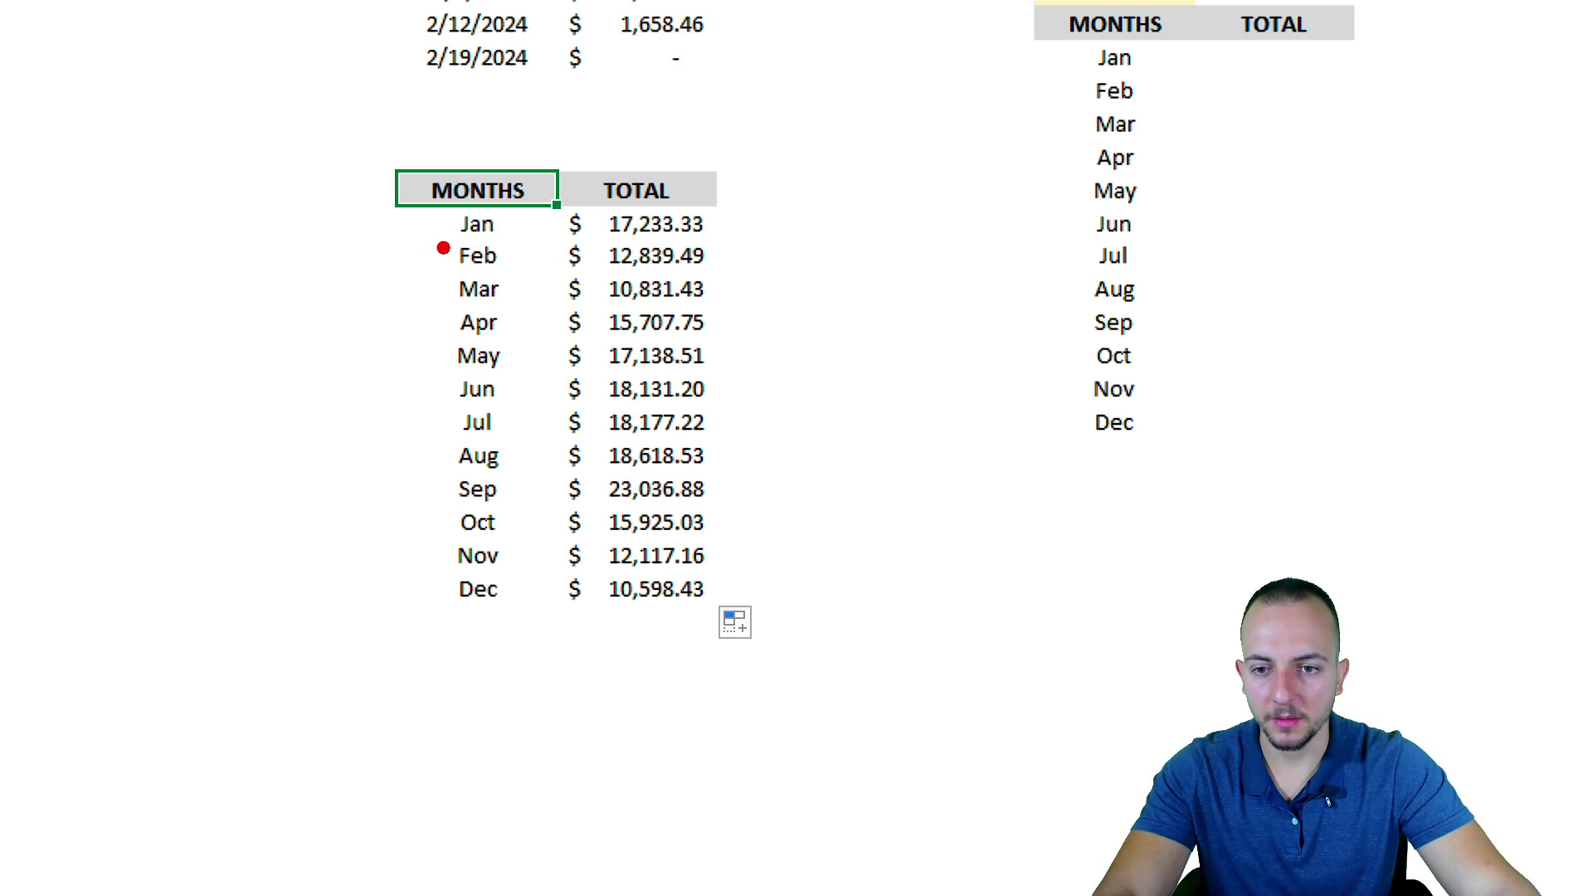
pyautogui.moveTo(432, 200); pyautogui.dragTo(730, 250)
pyautogui.moveTo(744, 243); pyautogui.dragTo(857, 296)
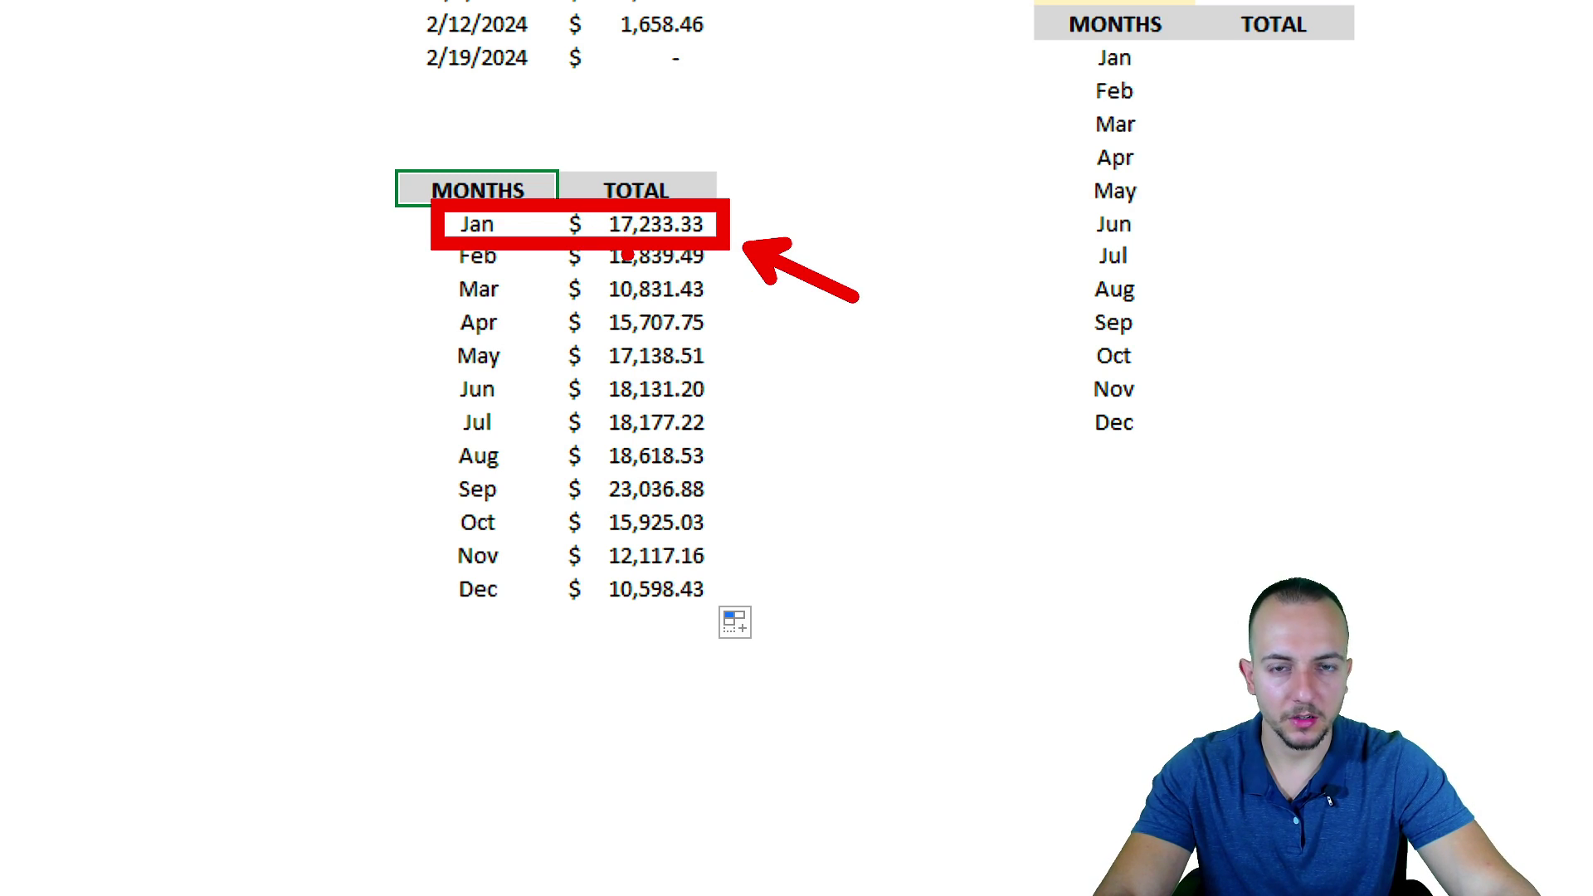
pyautogui.hotkey('ctrl', 'z')
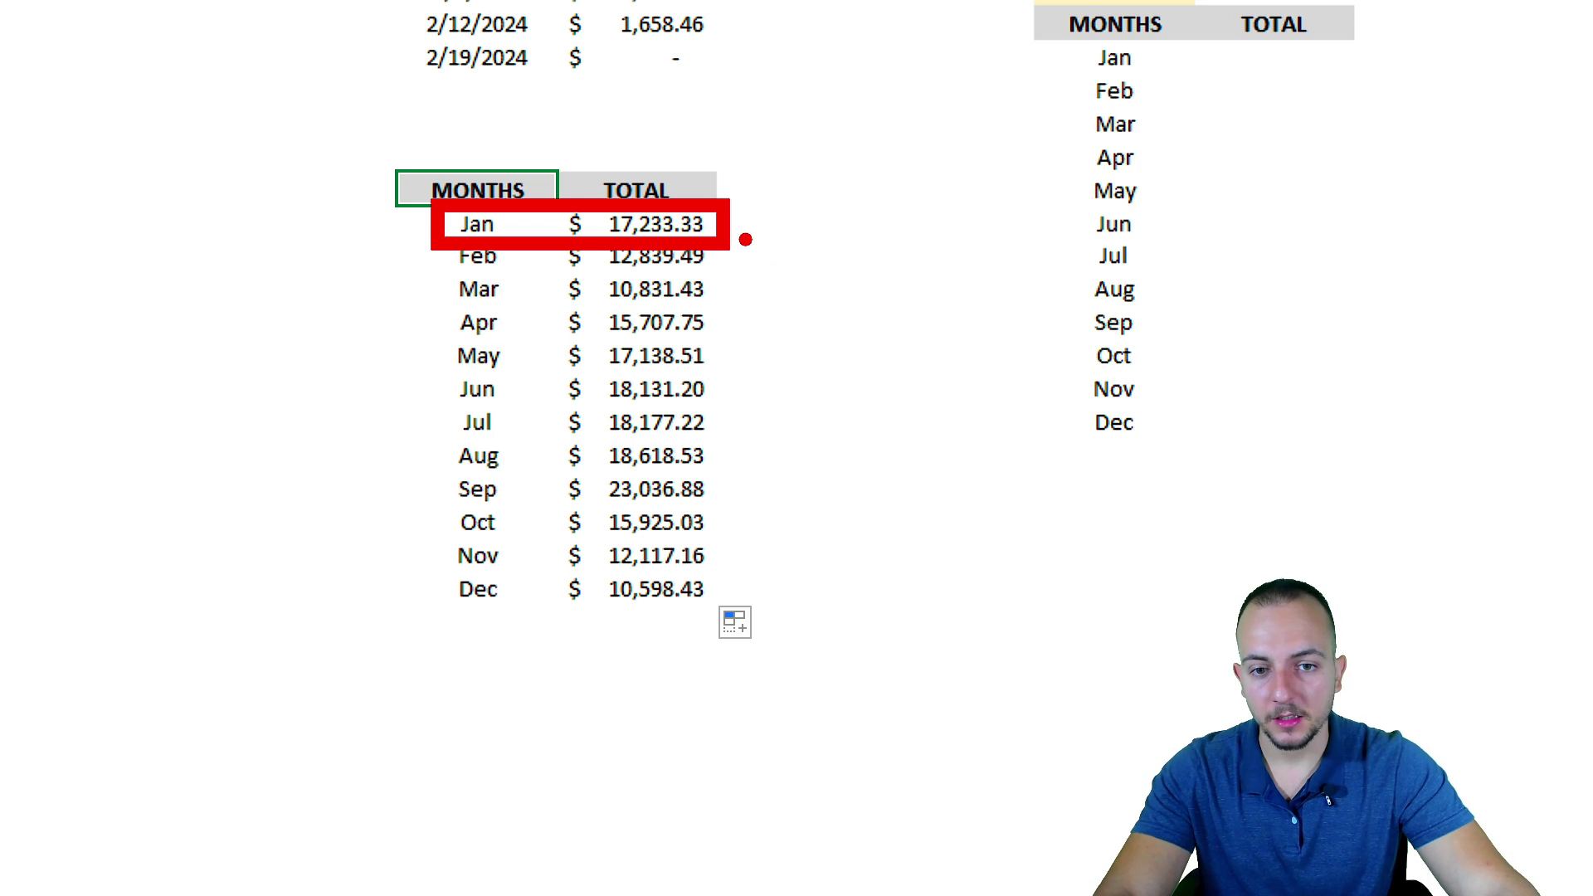
pyautogui.moveTo(765, 164); pyautogui.dragTo(877, 214)
pyautogui.moveTo(935, 171); pyautogui.dragTo(923, 214)
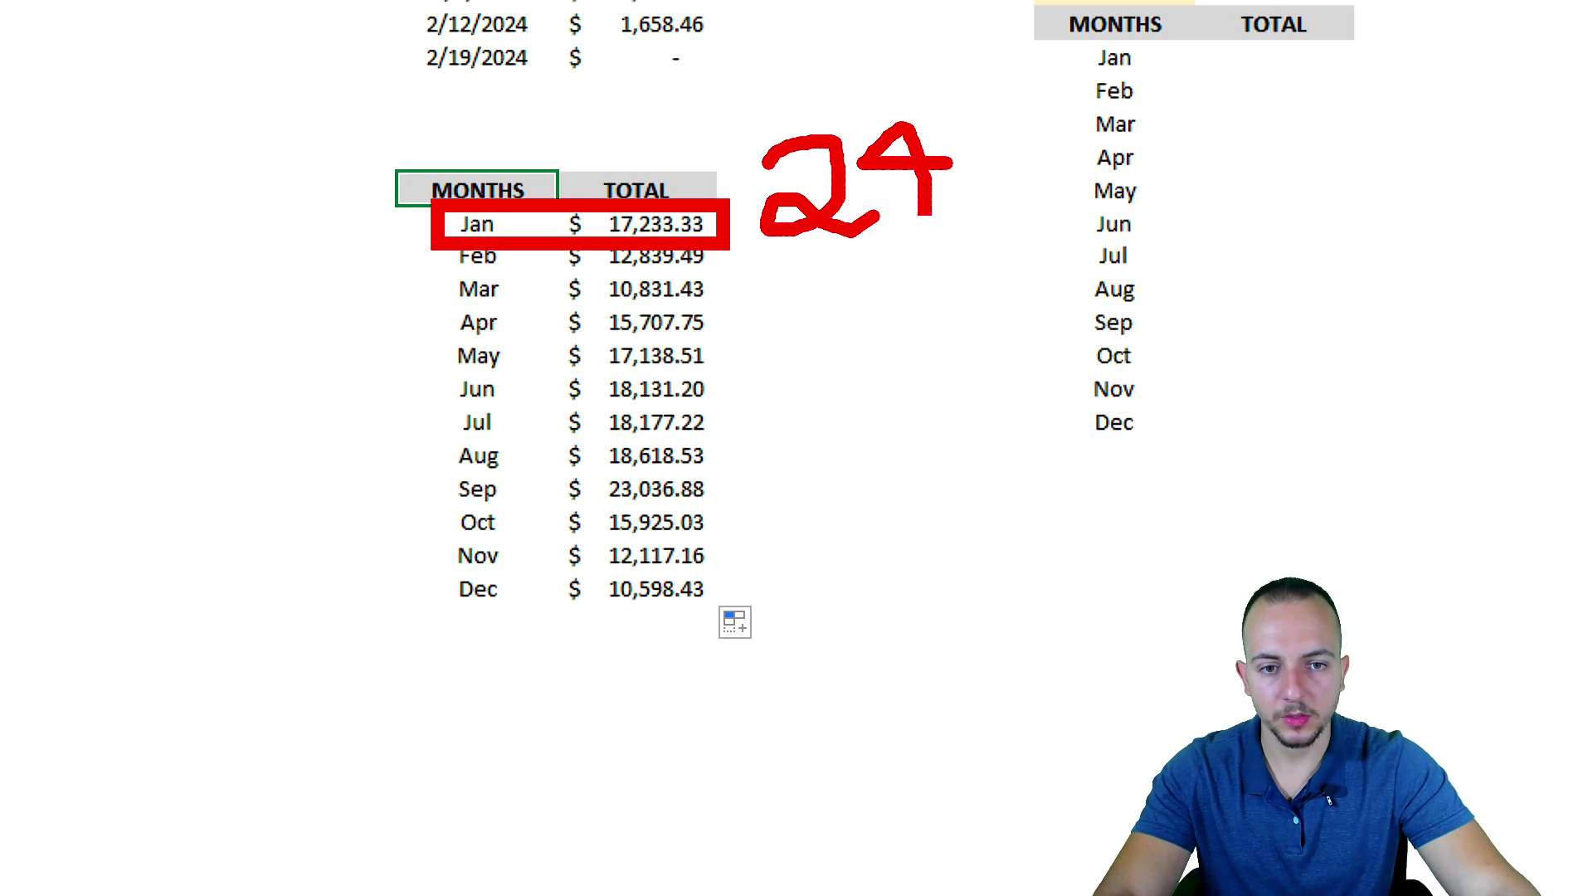
pyautogui.moveTo(782, 285)
pyautogui.mouseDown()
pyautogui.moveTo(880, 375)
pyautogui.moveTo(896, 369)
pyautogui.mouseUp()
pyautogui.moveTo(962, 274)
pyautogui.mouseDown()
pyautogui.moveTo(908, 313)
pyautogui.moveTo(889, 373)
pyautogui.mouseUp()
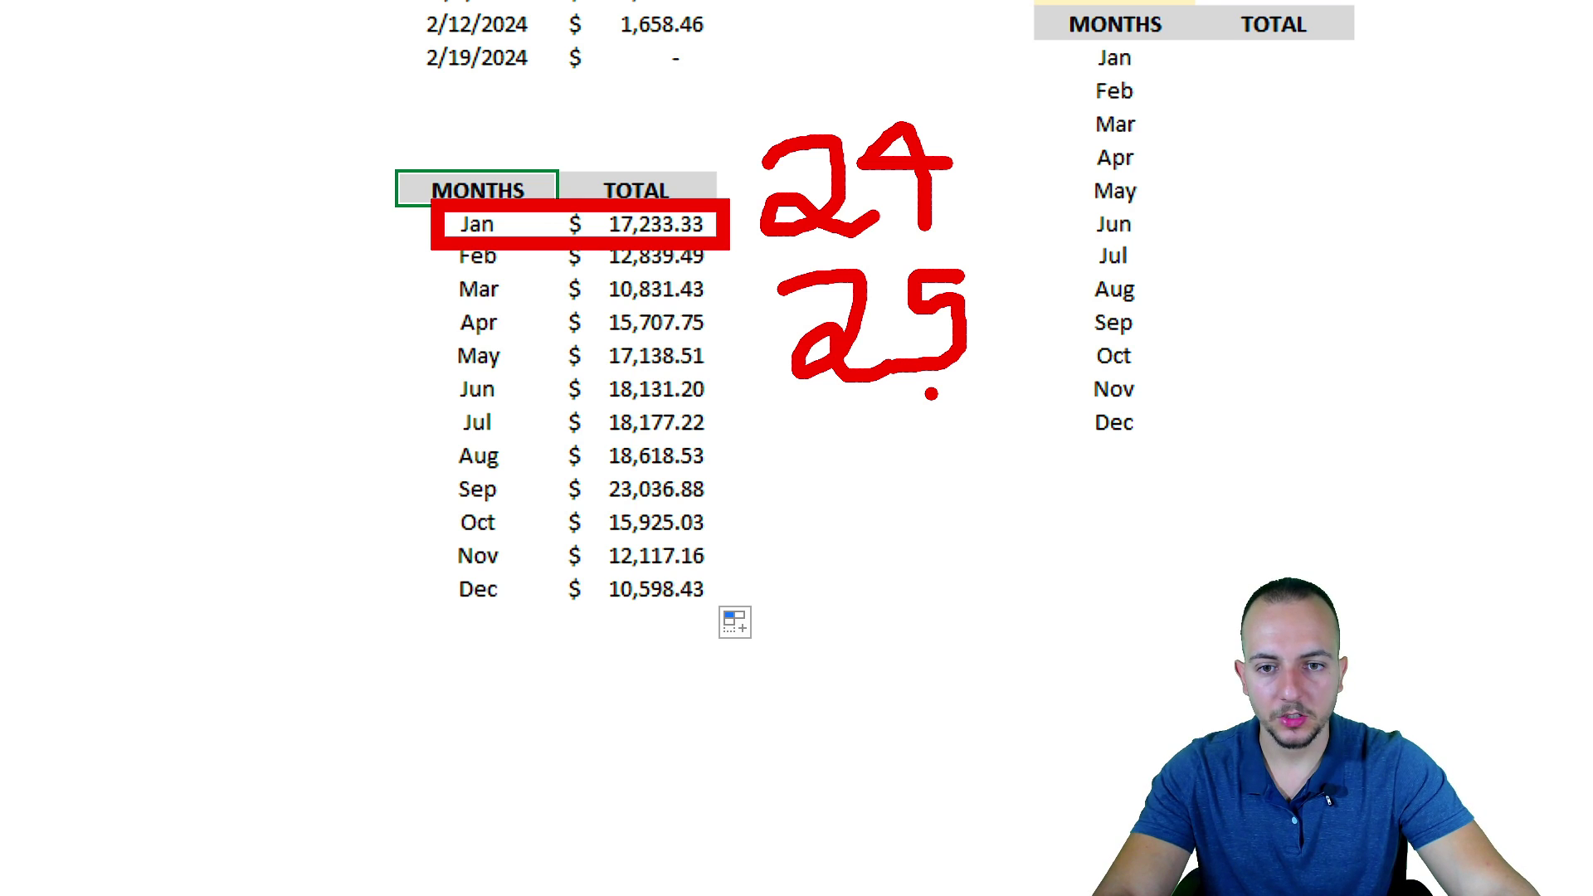
pyautogui.moveTo(973, 159); pyautogui.dragTo(1112, 73)
pyautogui.moveTo(993, 372); pyautogui.dragTo(1170, 524)
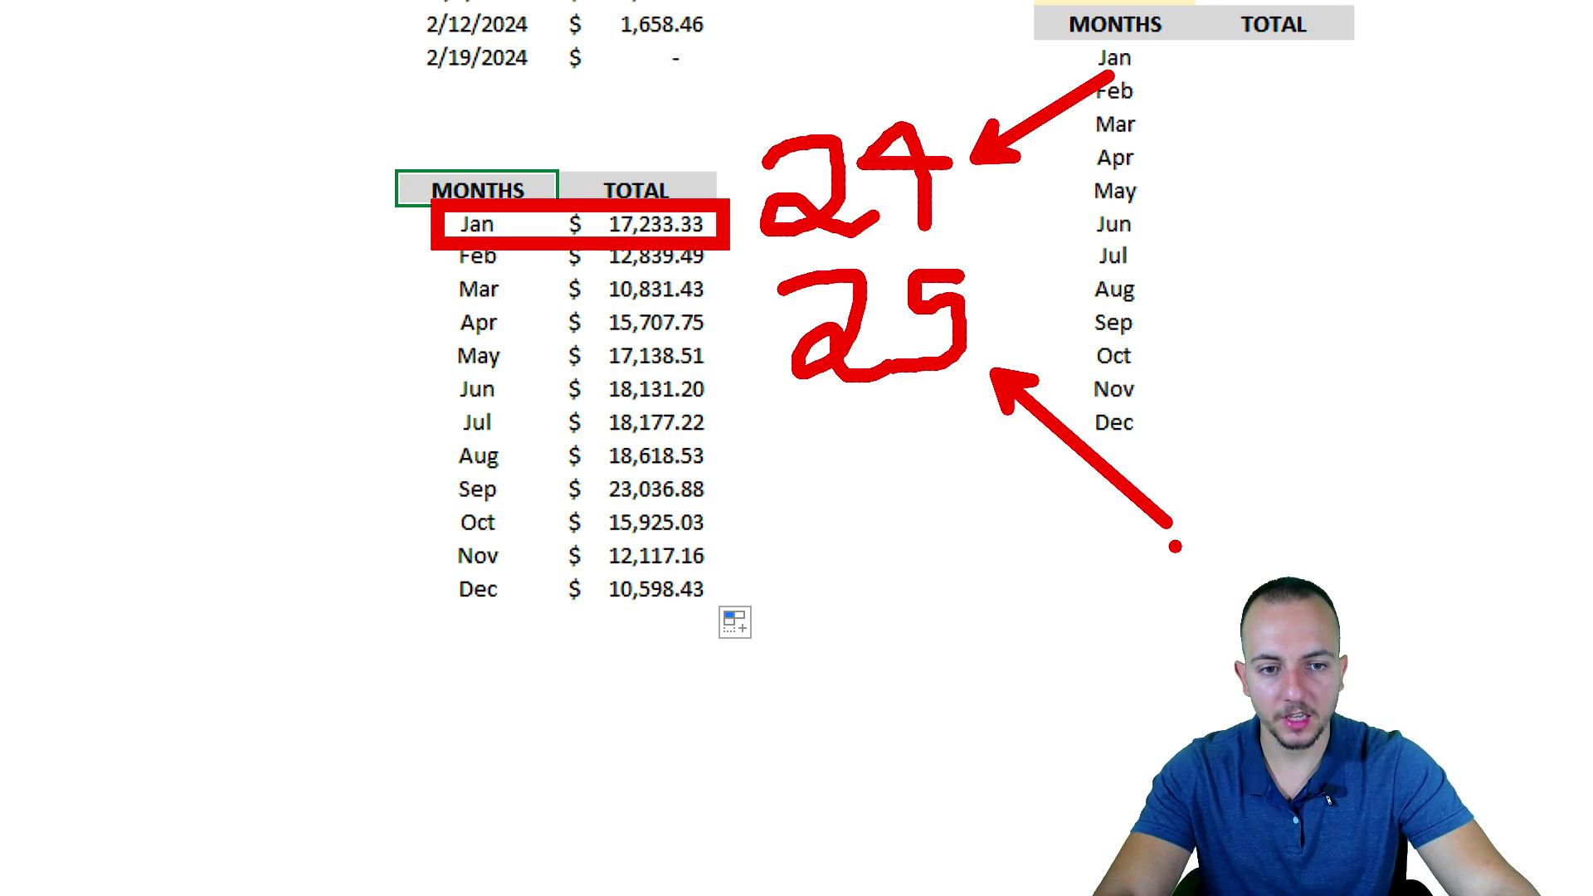
pyautogui.hotkey('ctrl', 'z')
pyautogui.hotkey('ctrl', 'z')
pyautogui.hotkey('ctrl', 'z')
pyautogui.hotkey('ctrl', 'z')
pyautogui.hotkey('ctrl', 'z')
pyautogui.hotkey('ctrl', 'z')
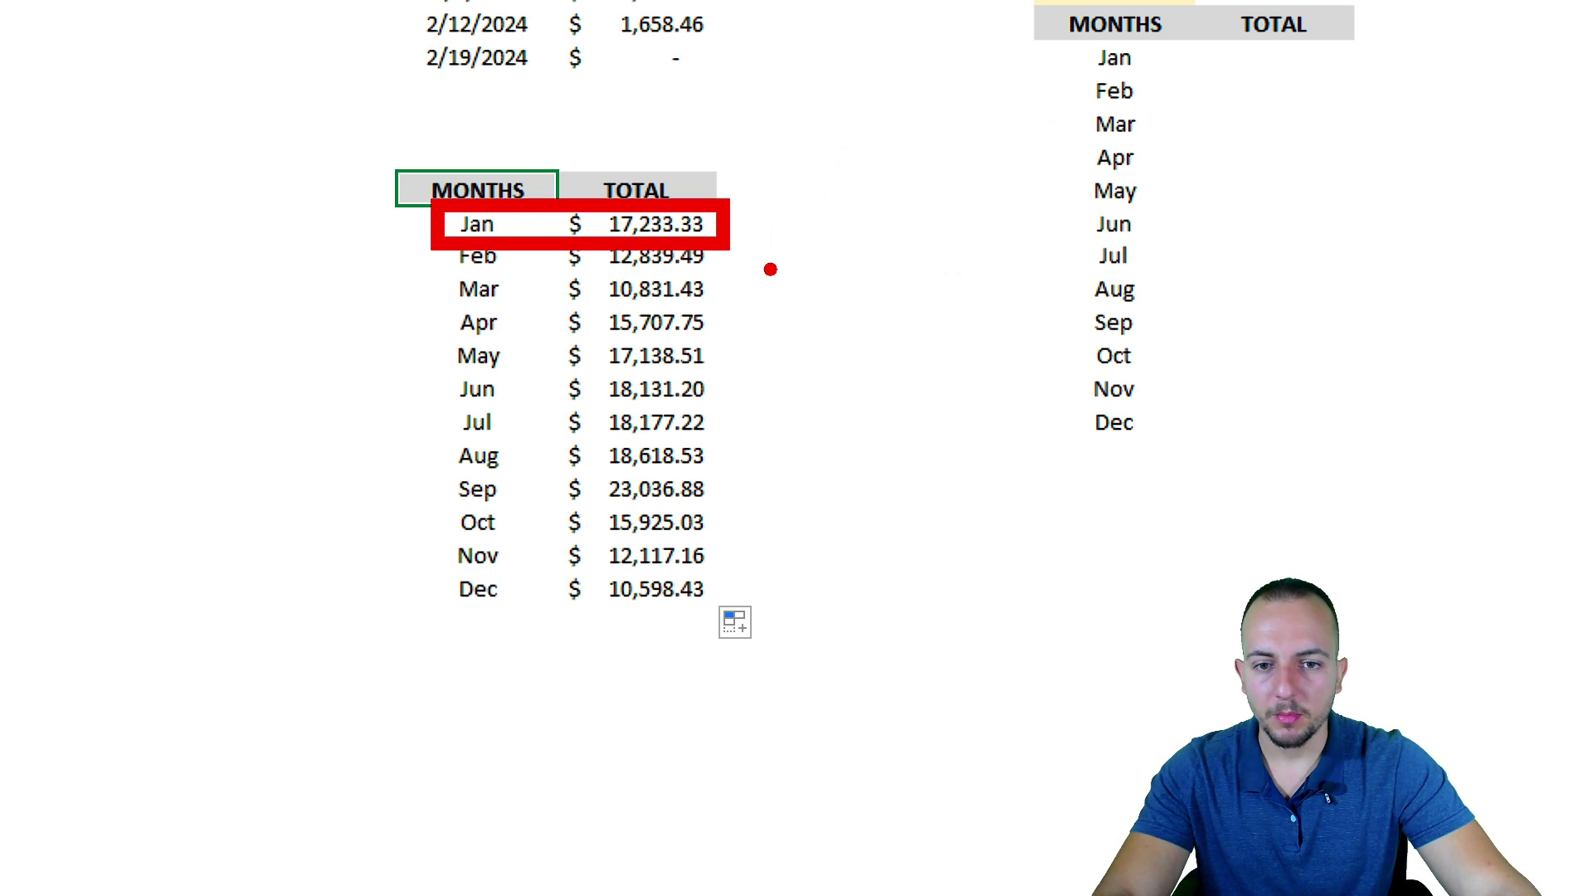
pyautogui.moveTo(755, 205); pyautogui.dragTo(996, 112)
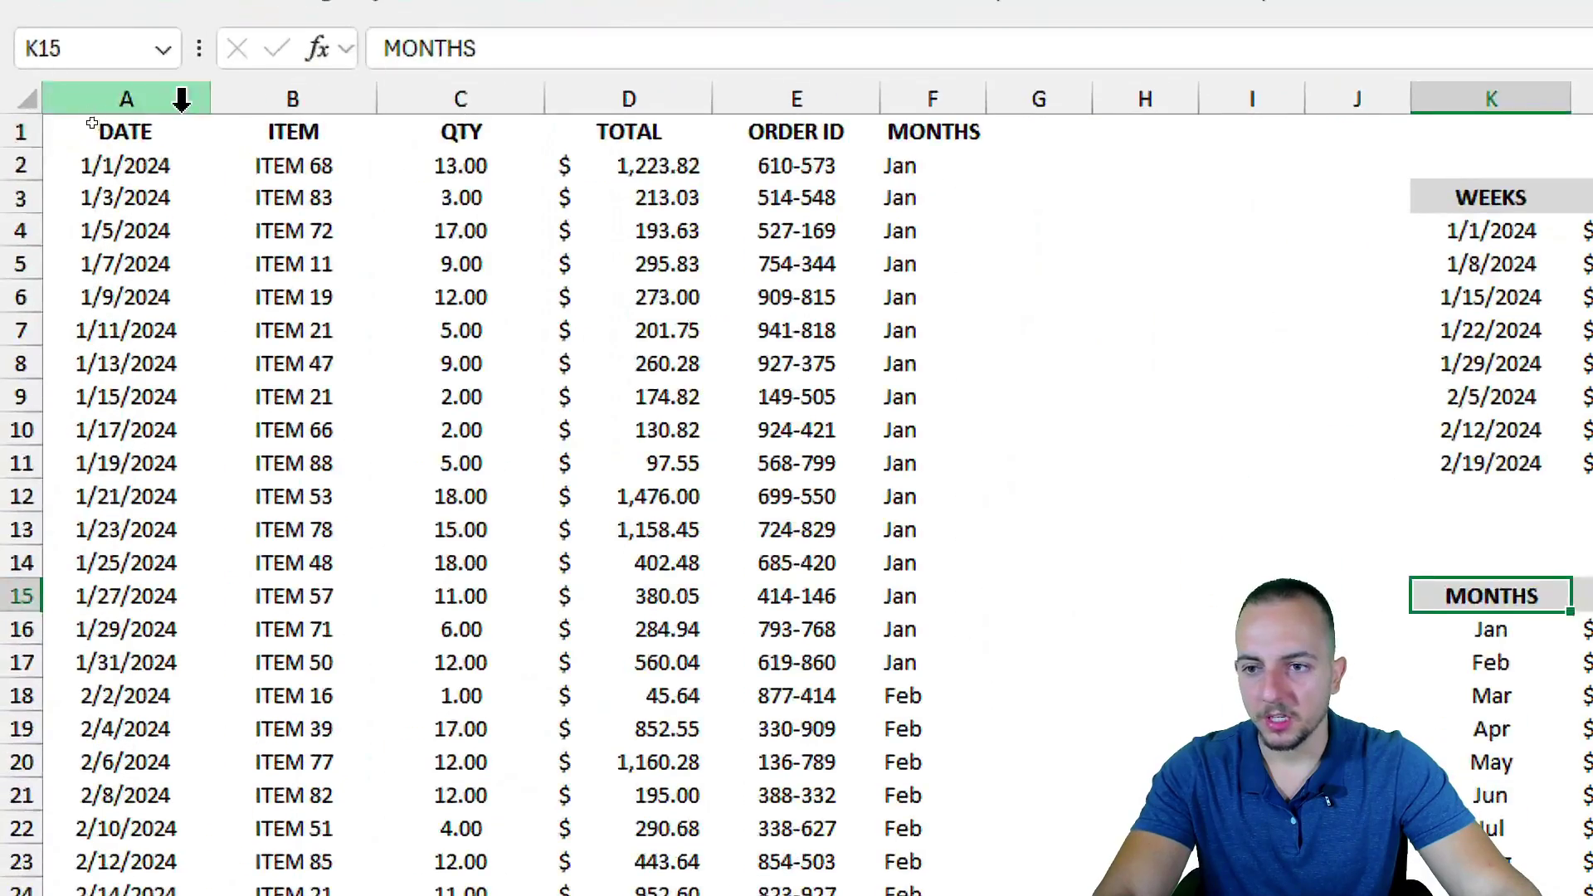
# Step: Look down the DATE column to check which years the sales dates cover
pyautogui.click(153, 170)
pyautogui.scroll(-20, 220, 358)
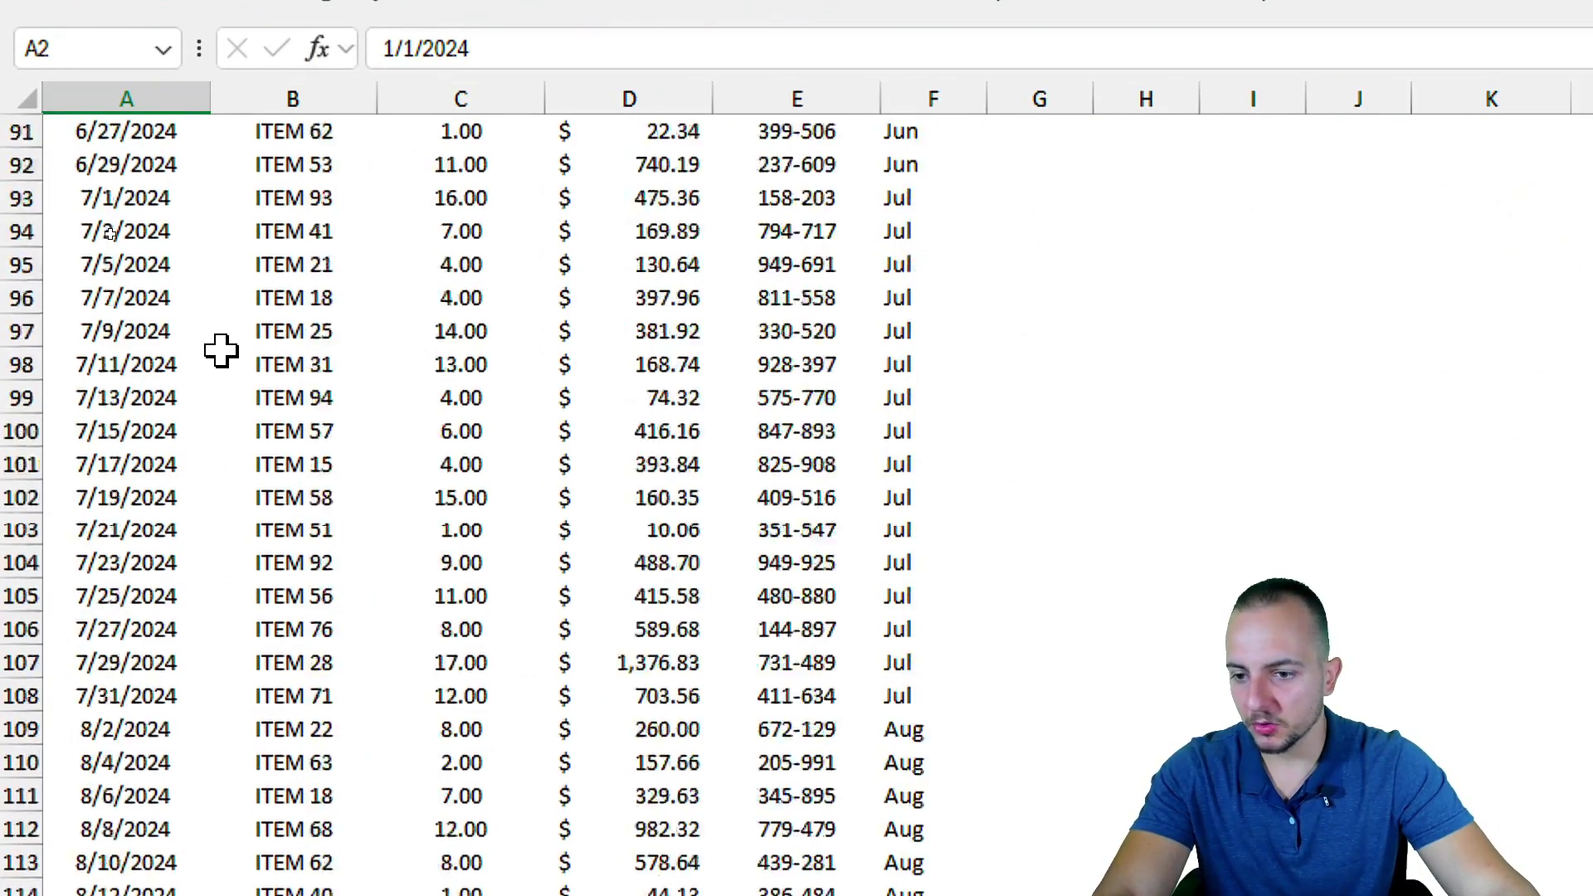
pyautogui.scroll(-13, 222, 354)
pyautogui.moveTo(202, 401); pyautogui.dragTo(149, 663)
pyautogui.moveTo(209, 341)
pyautogui.mouseDown()
pyautogui.moveTo(112, 365)
pyautogui.moveTo(133, 330)
pyautogui.mouseUp()
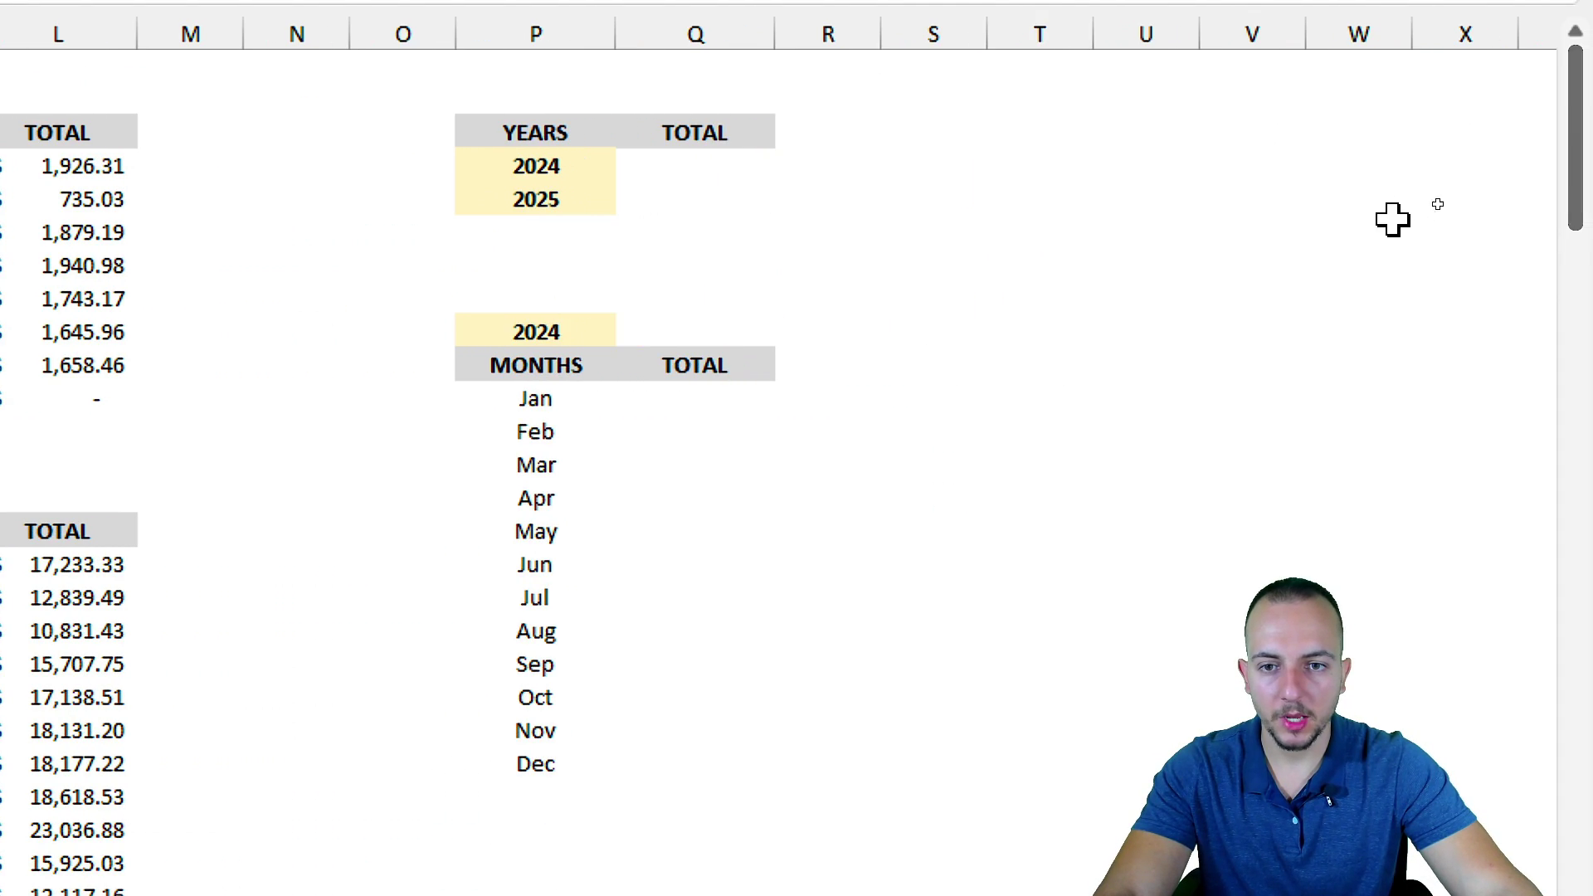
# Step: Examine the empty YEARS table and the MONTHS table headed 2024, ending on the 2024 total cell Q4
pyautogui.moveTo(583, 146); pyautogui.dragTo(705, 202)
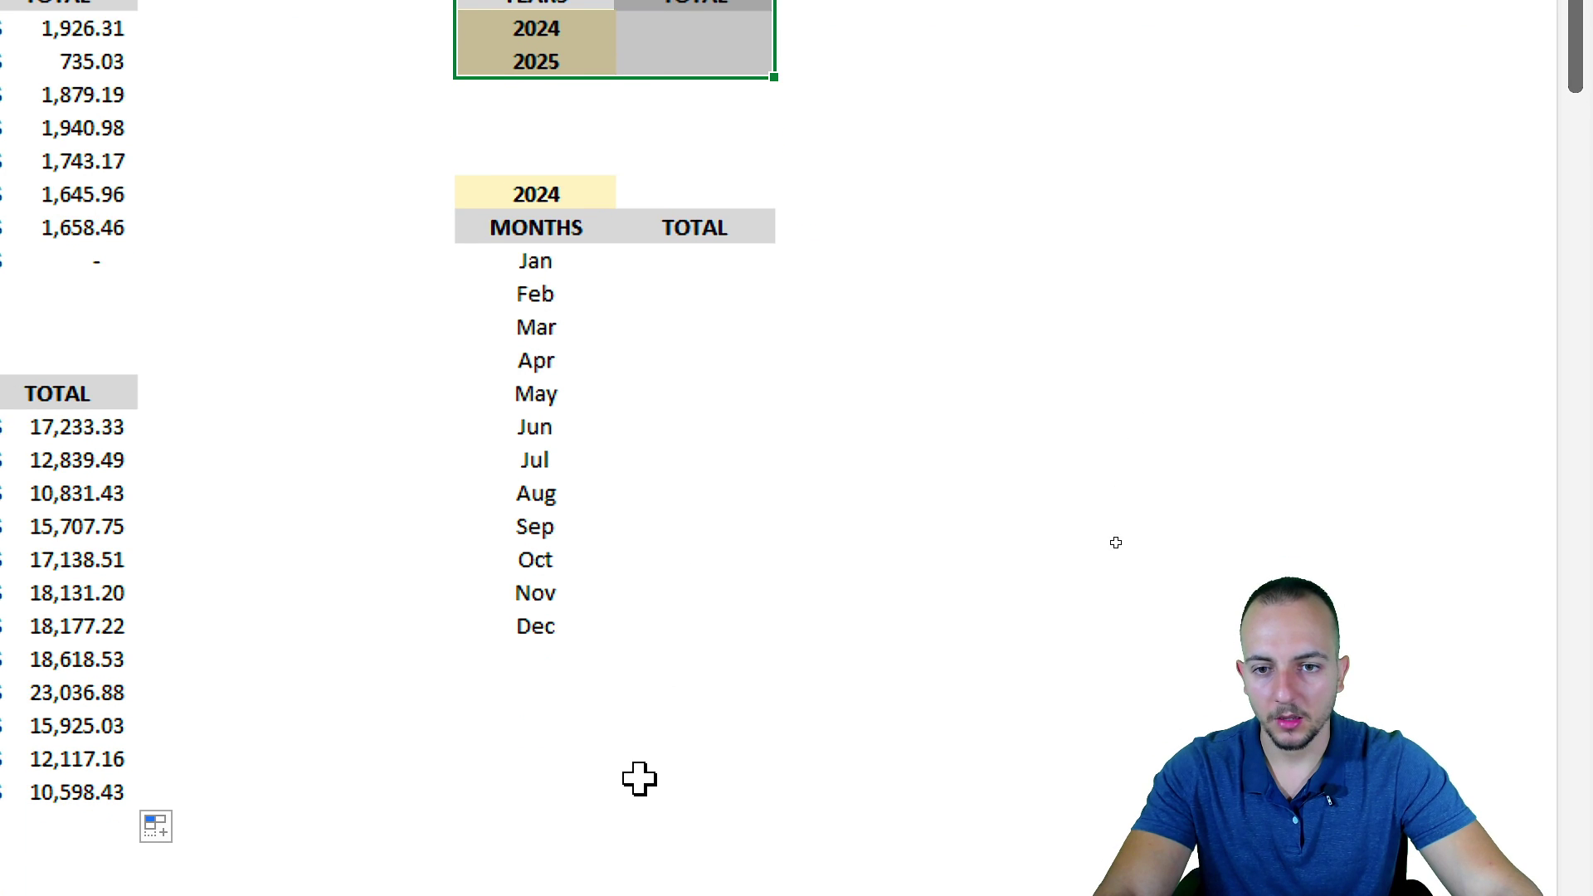
pyautogui.moveTo(577, 199); pyautogui.dragTo(669, 623)
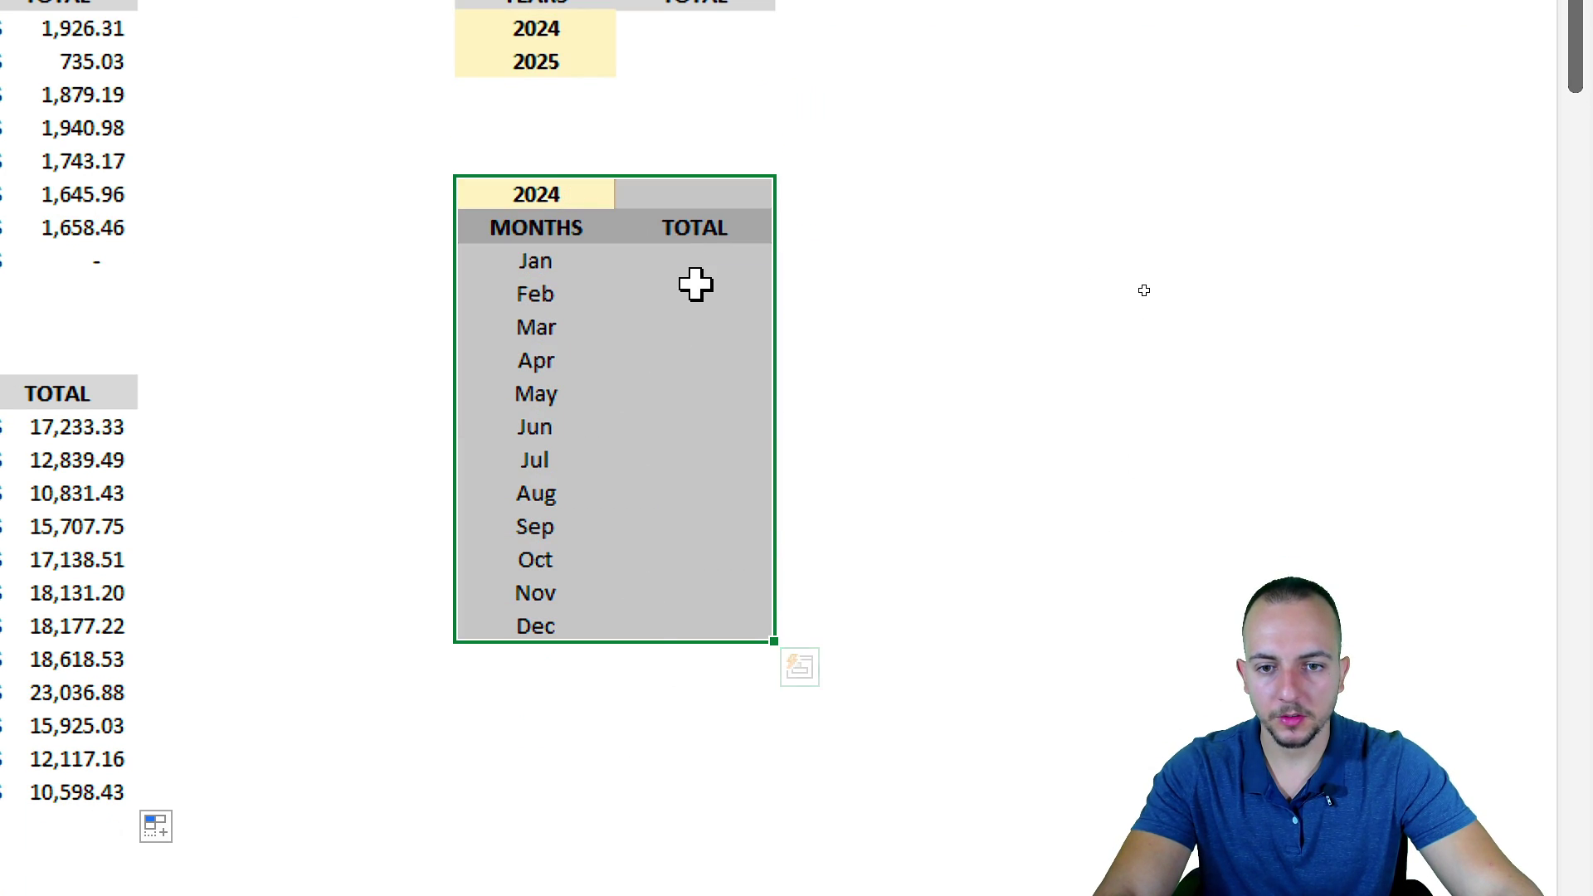
pyautogui.click(692, 259)
pyautogui.click(564, 193)
pyautogui.click(577, 258)
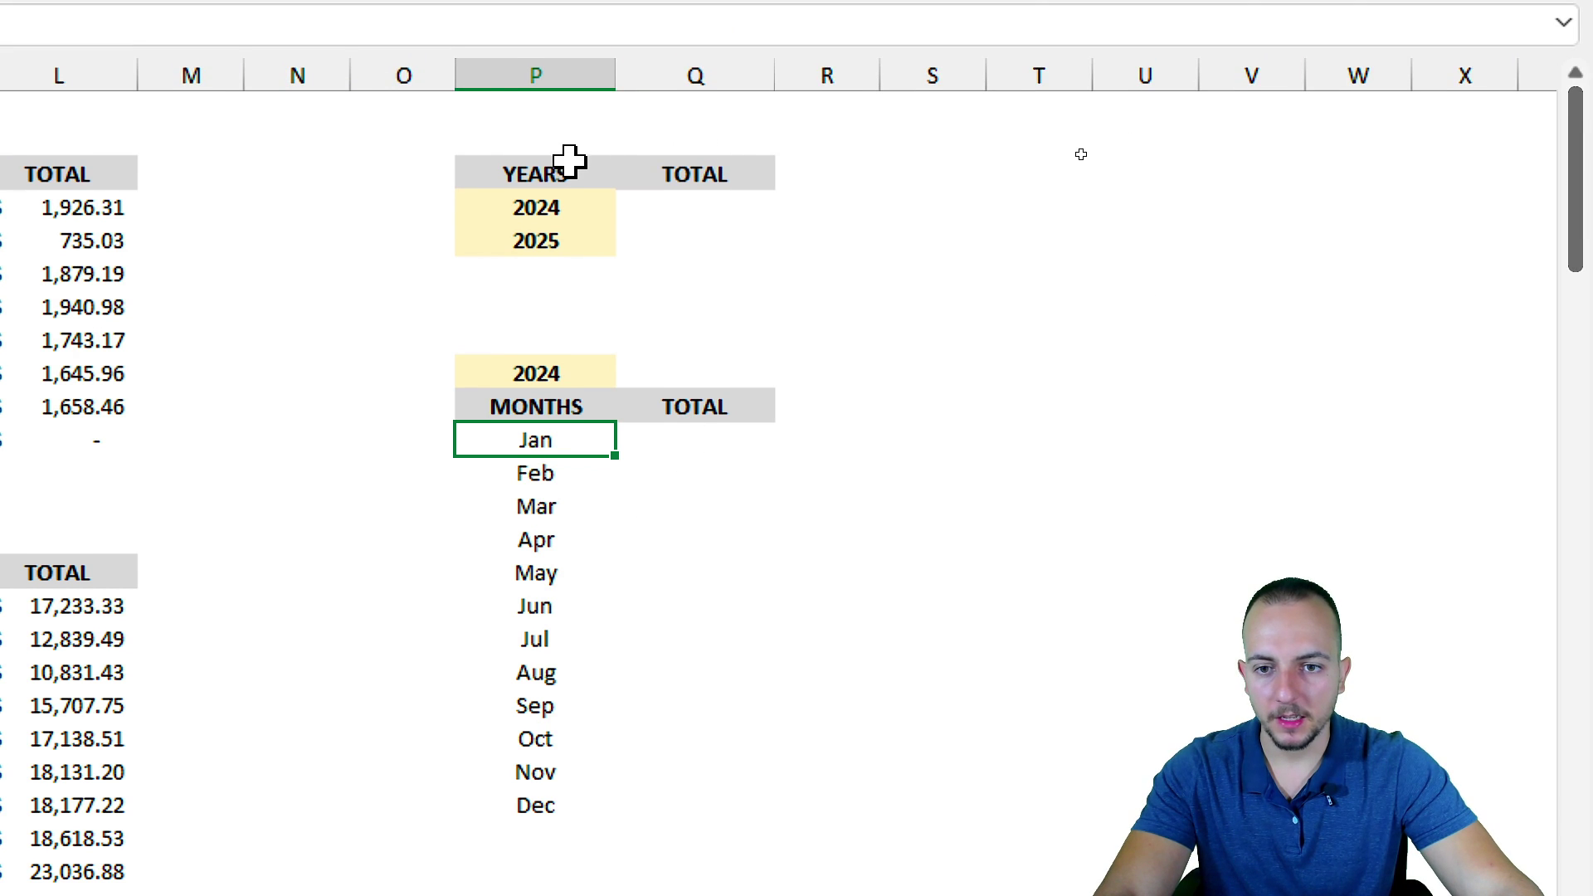
pyautogui.moveTo(569, 3); pyautogui.dragTo(708, 52)
pyautogui.click(699, 25)
pyautogui.moveTo(569, 174); pyautogui.dragTo(672, 231)
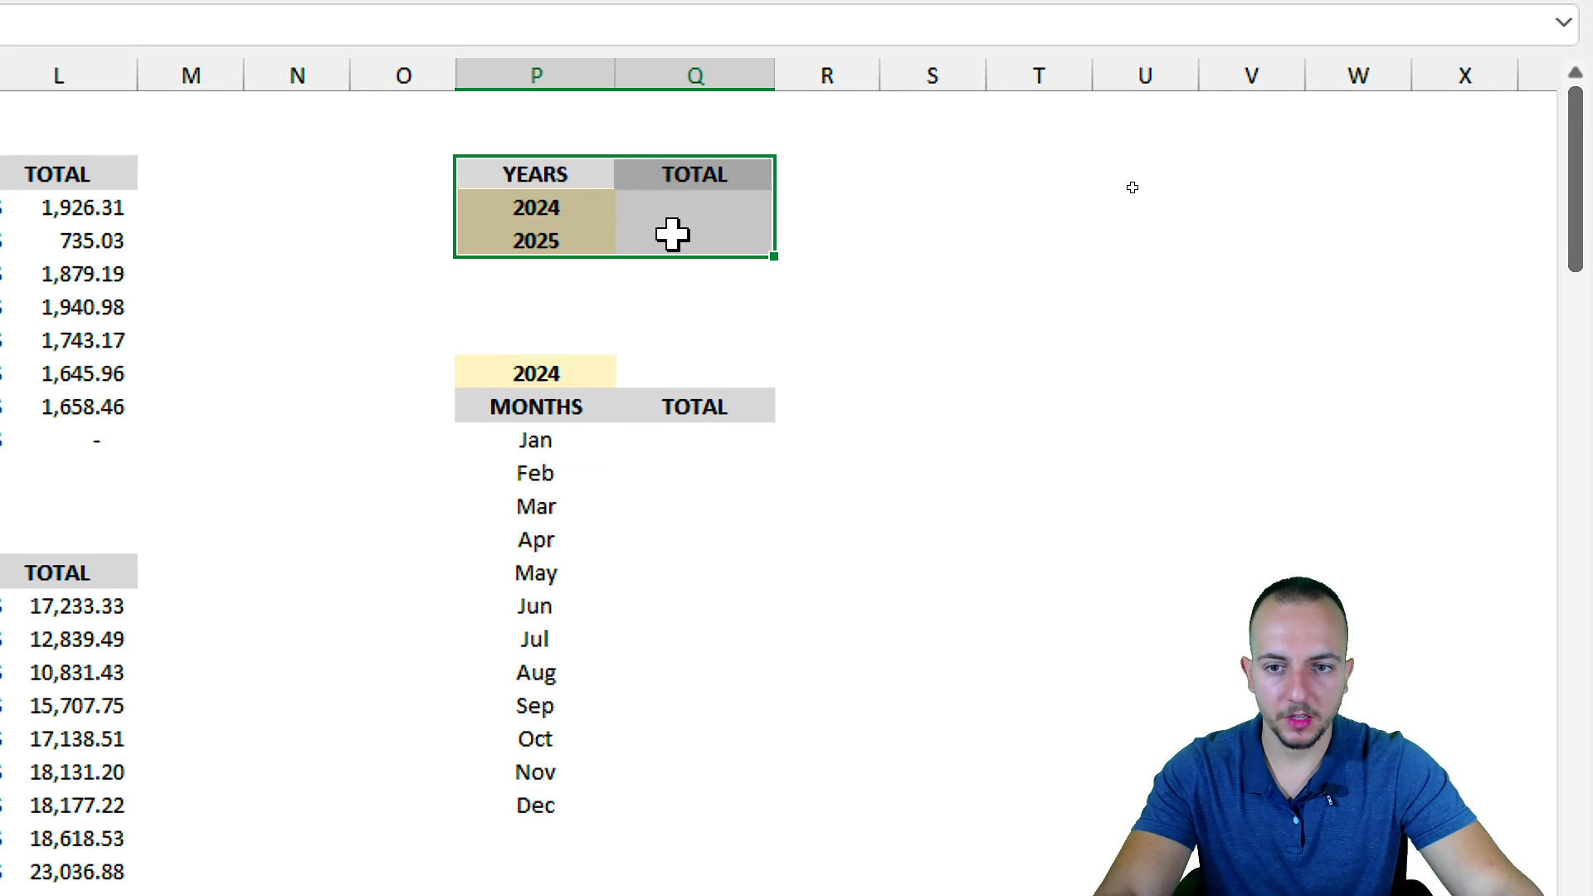
pyautogui.click(693, 215)
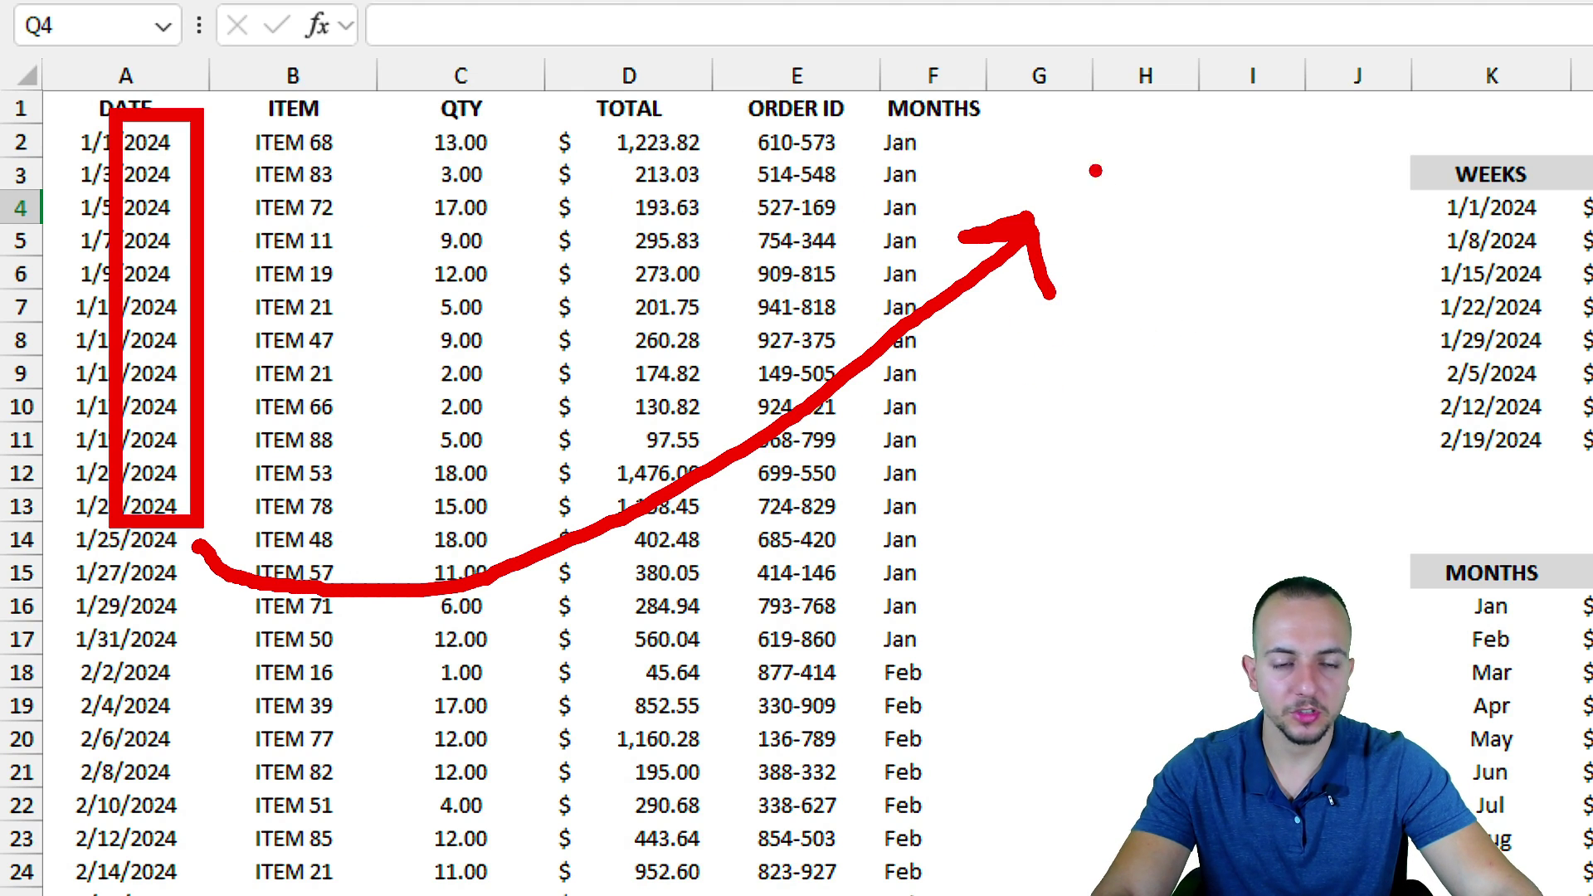
# Step: Add a YEARS header in cell G1, next to the MONTHS helper column
pyautogui.press('Escape')
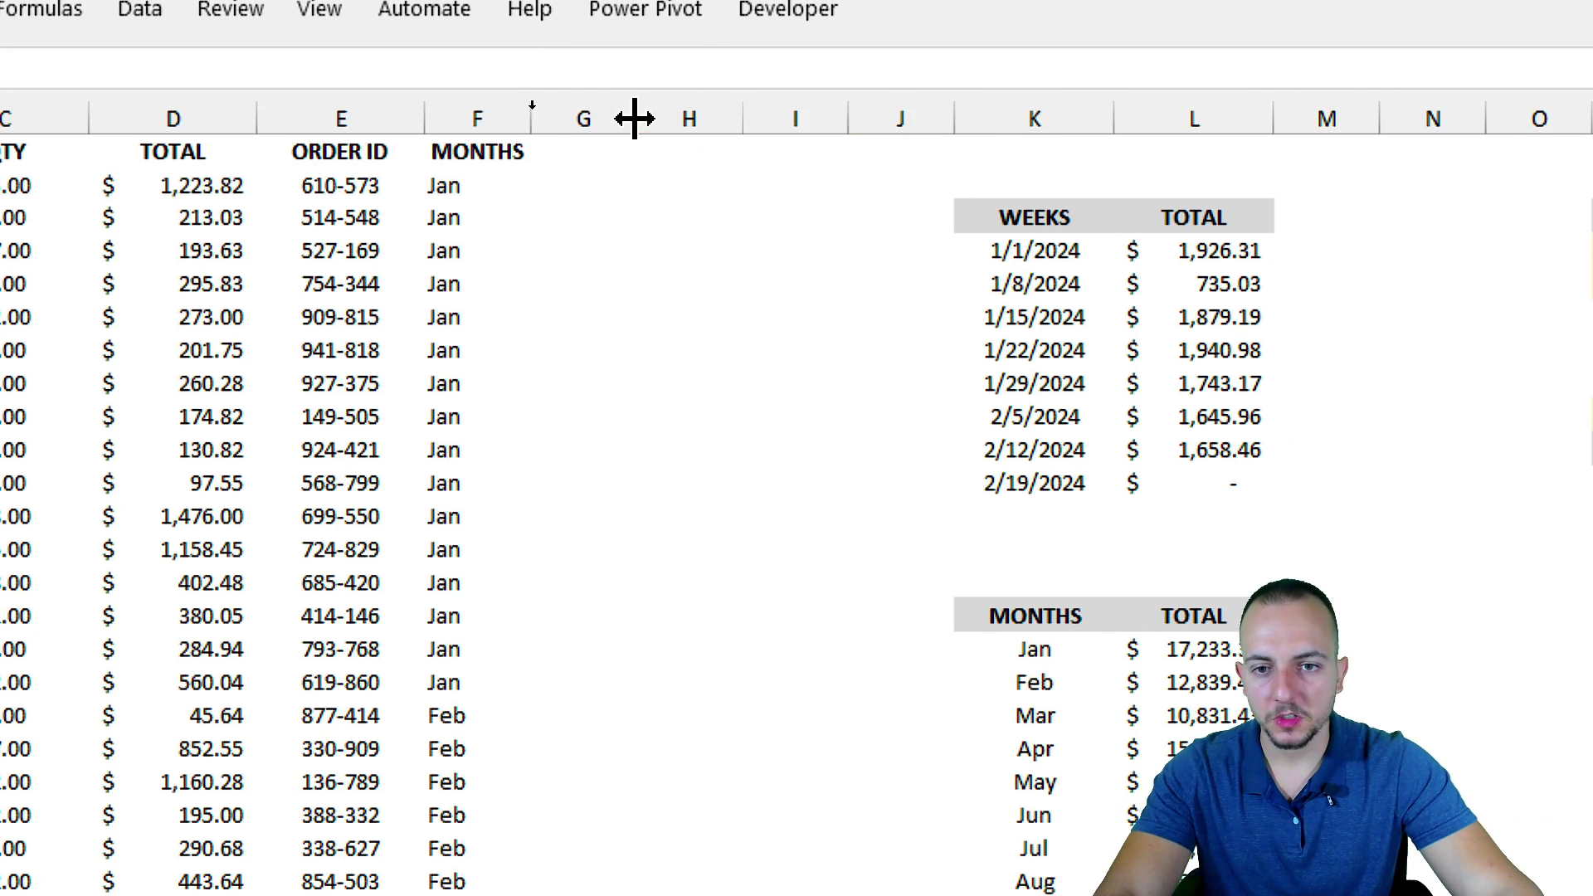
pyautogui.click(1052, 71)
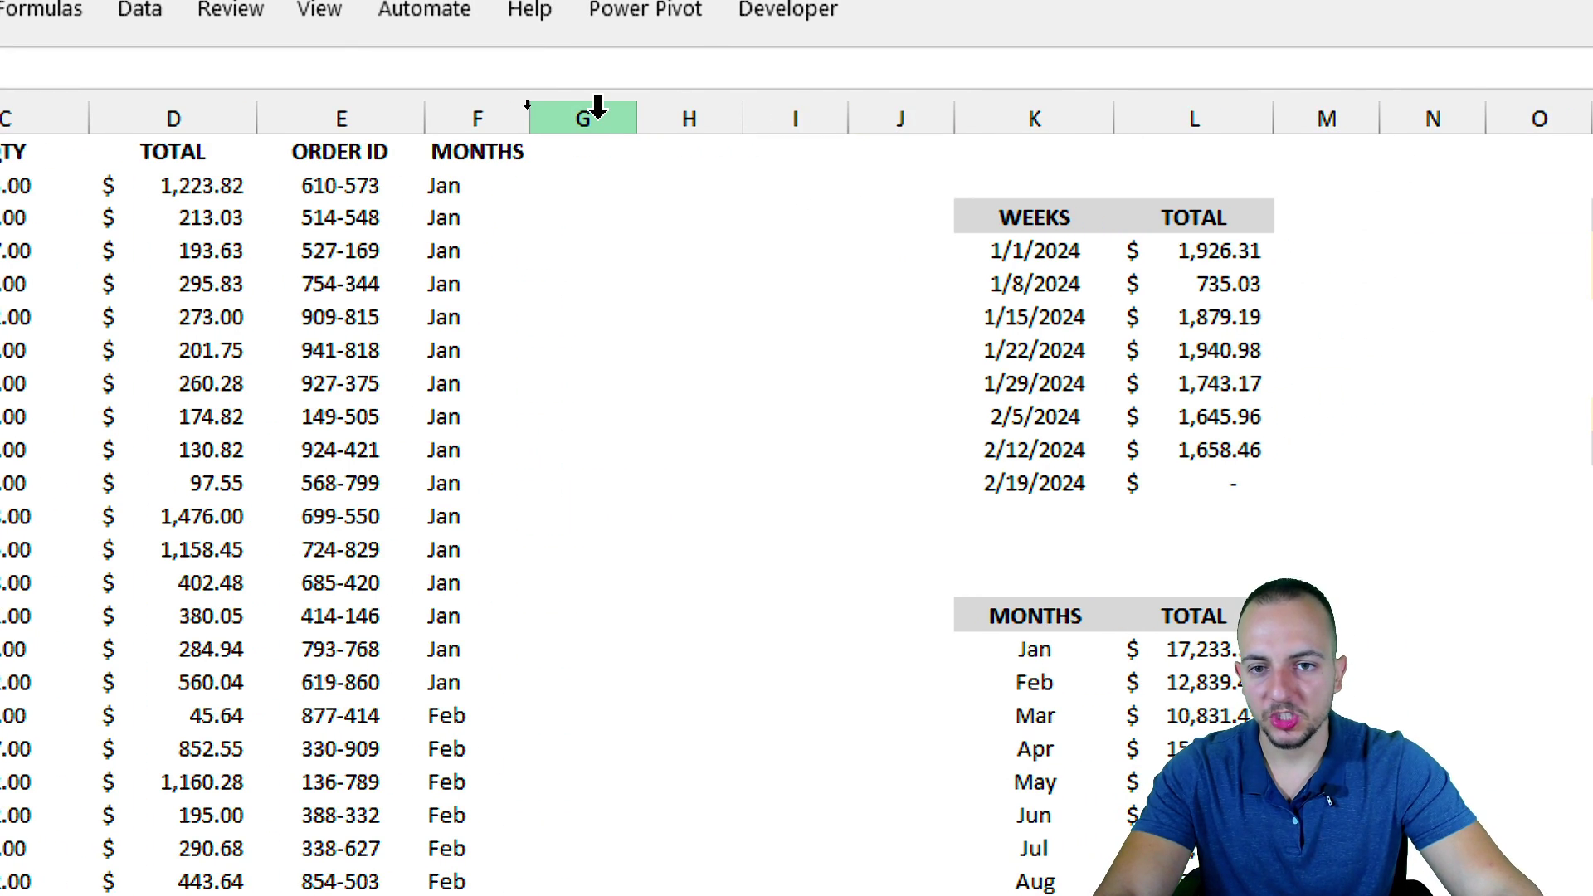
pyautogui.click(597, 107)
pyautogui.click(616, 157)
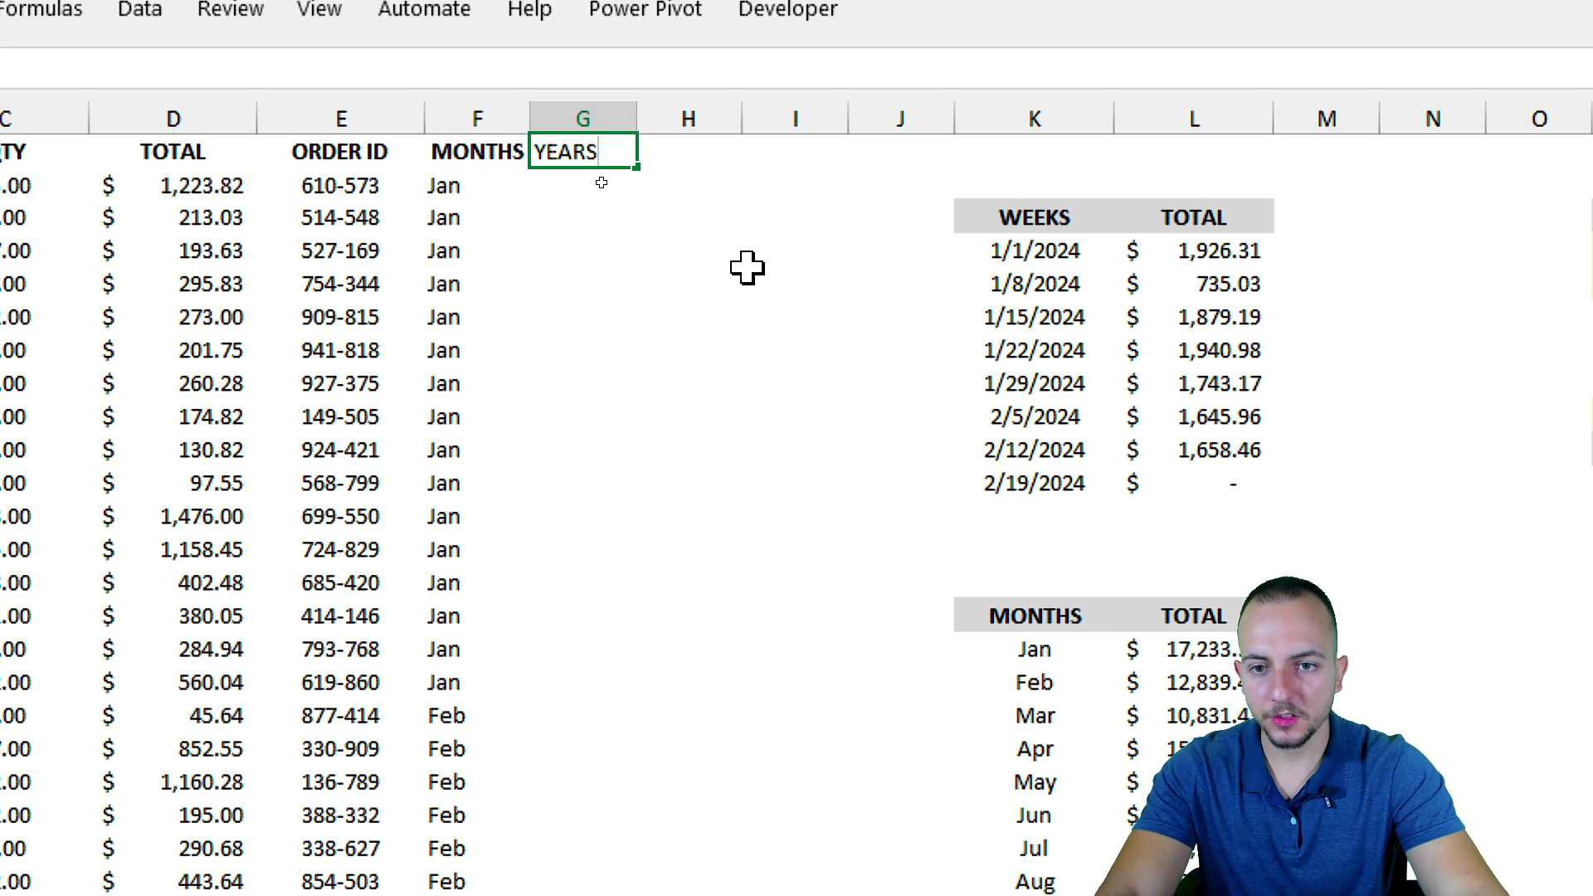
pyautogui.press('Return')
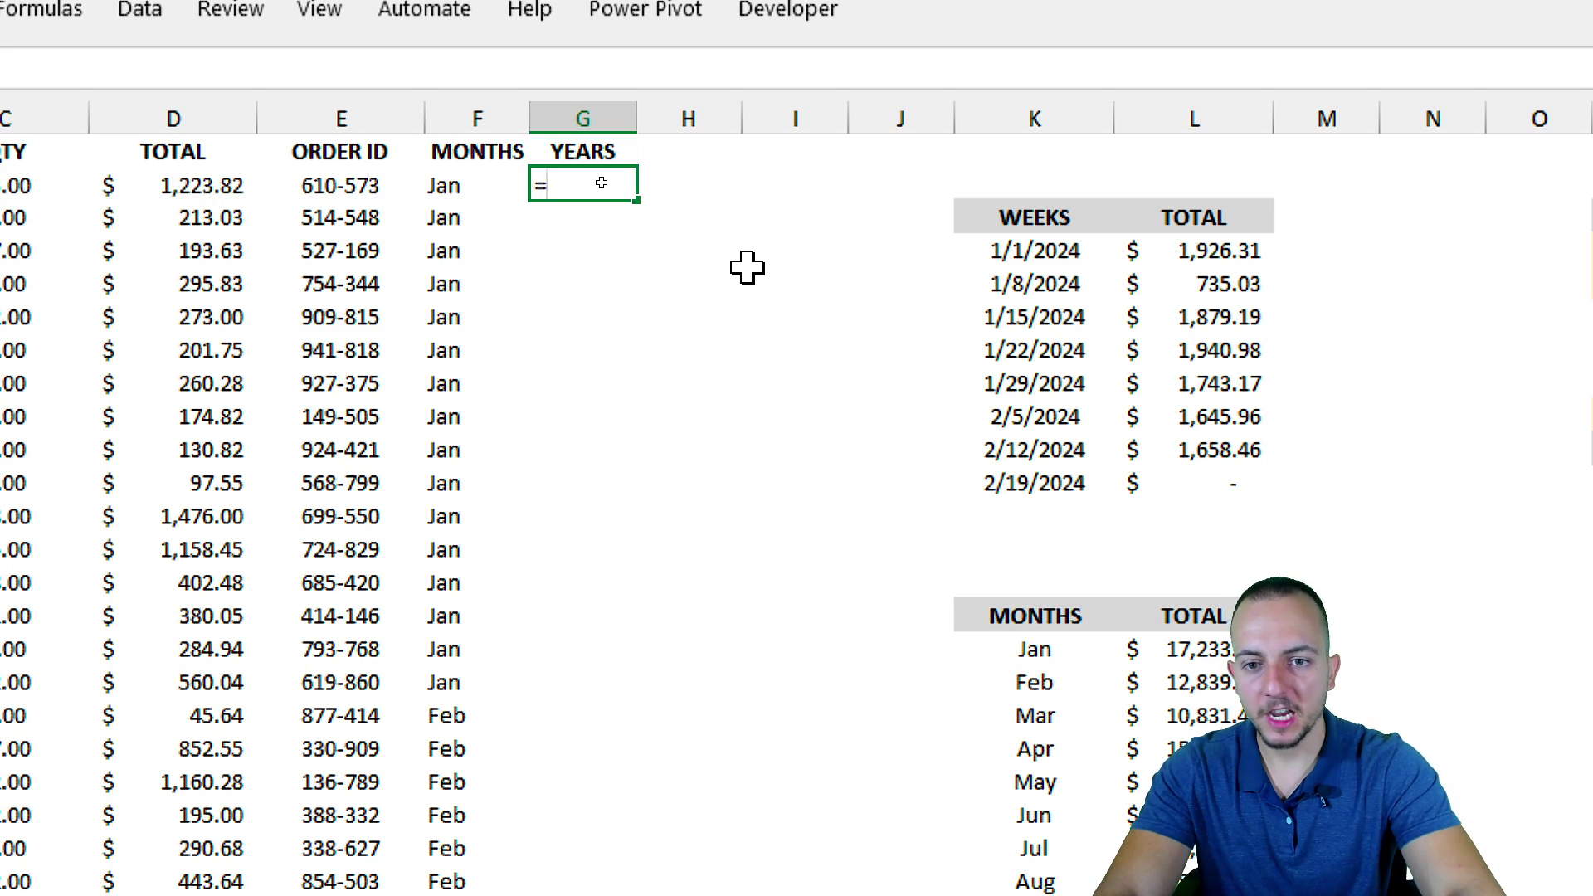
# Step: Enter =TEXT(A2,"YYY") in G2 to extract the year from the first sales date
pyautogui.write('=TEXT')
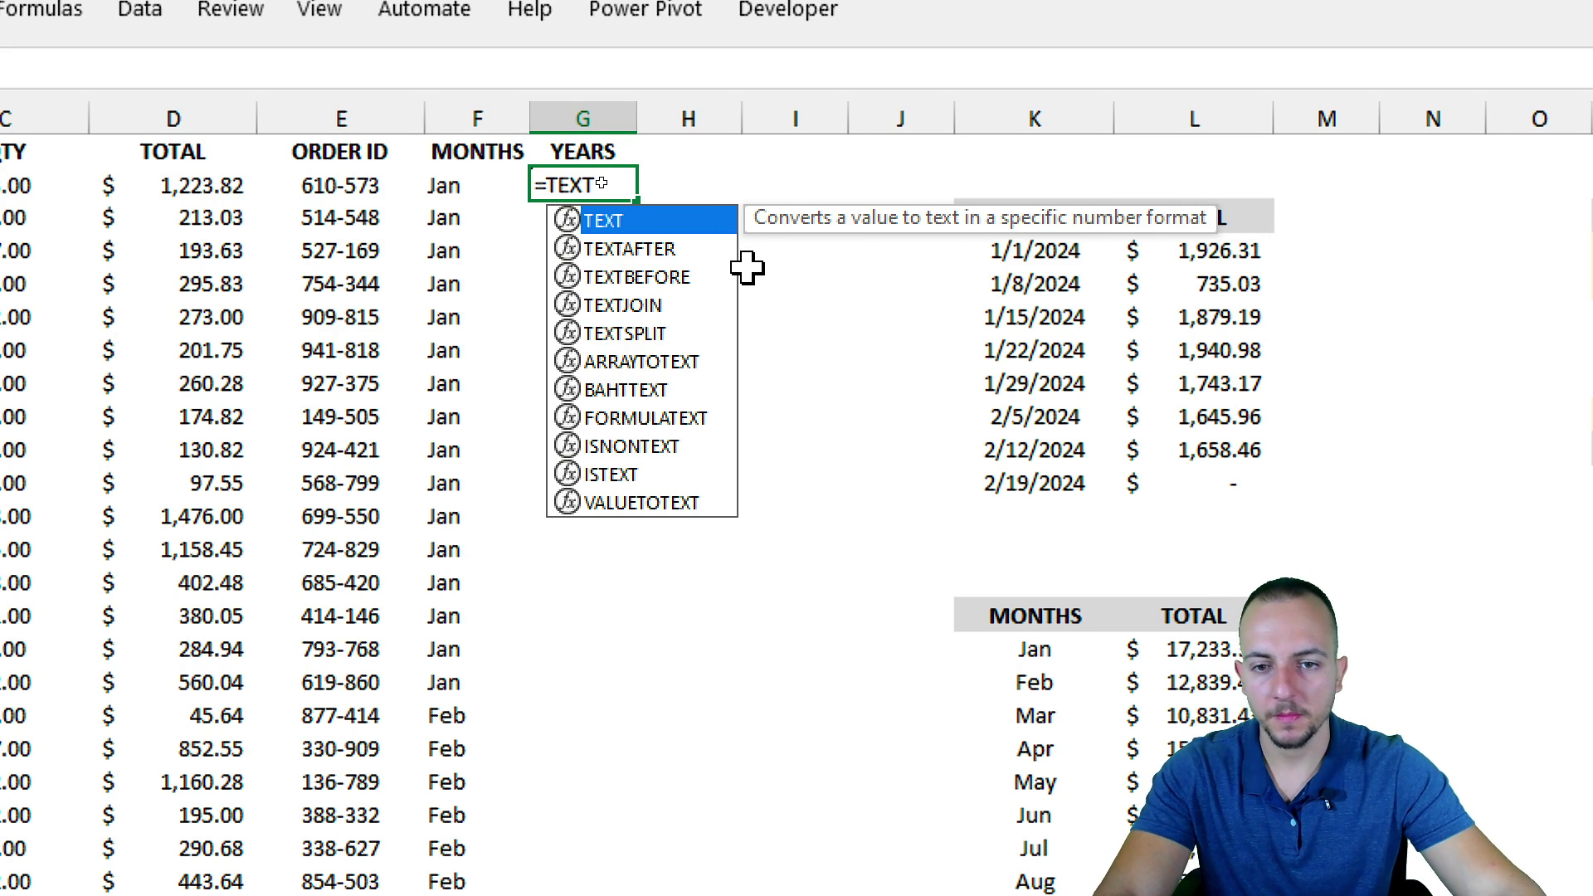
pyautogui.write('(')
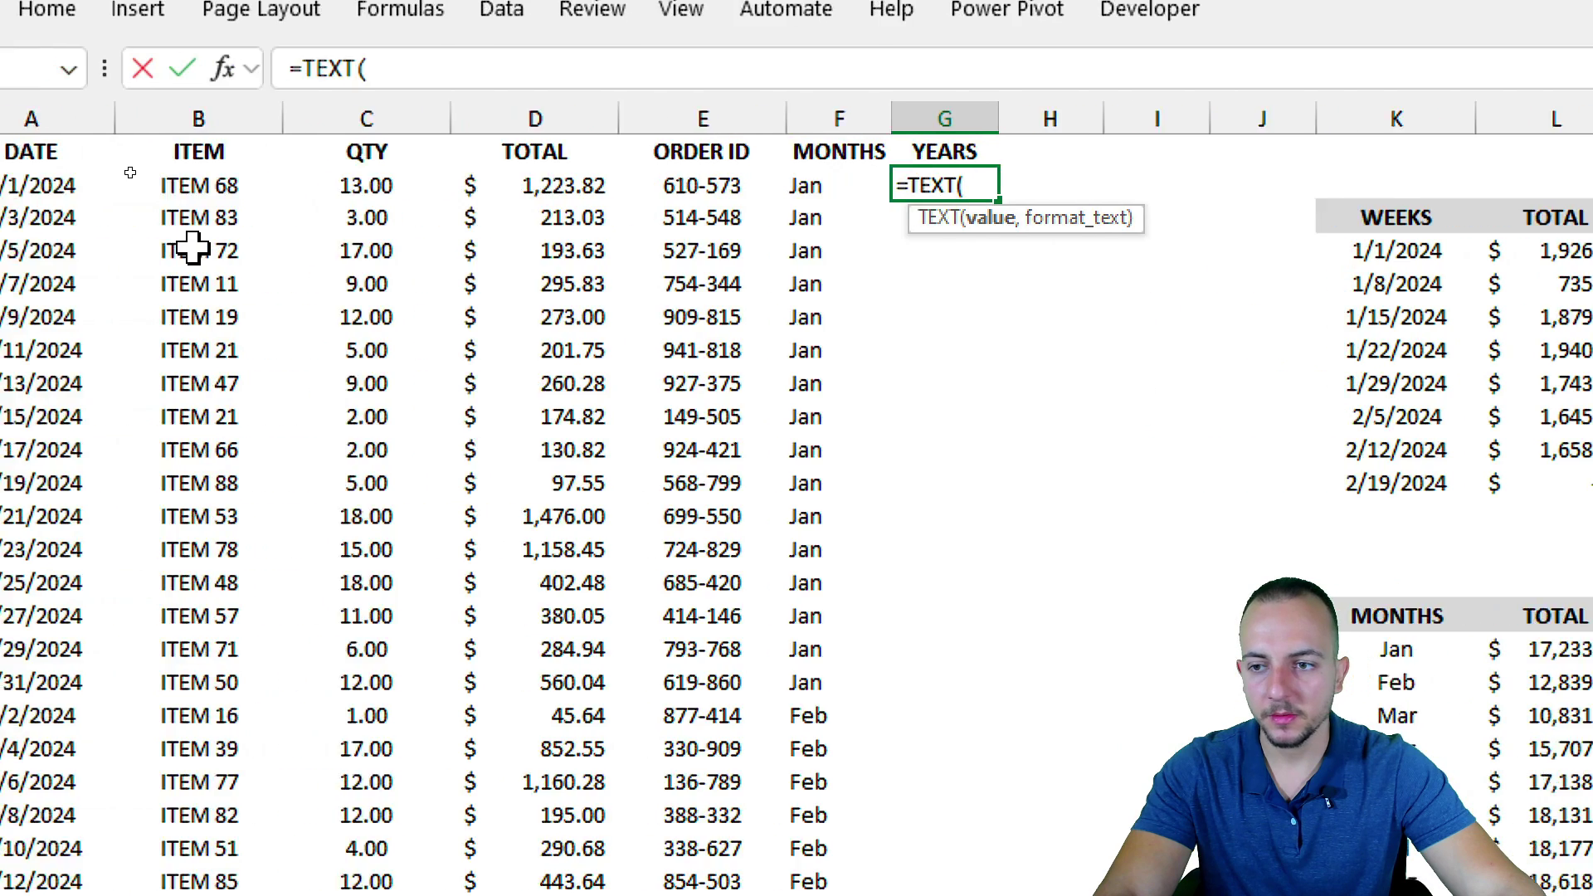
pyautogui.click(34, 188)
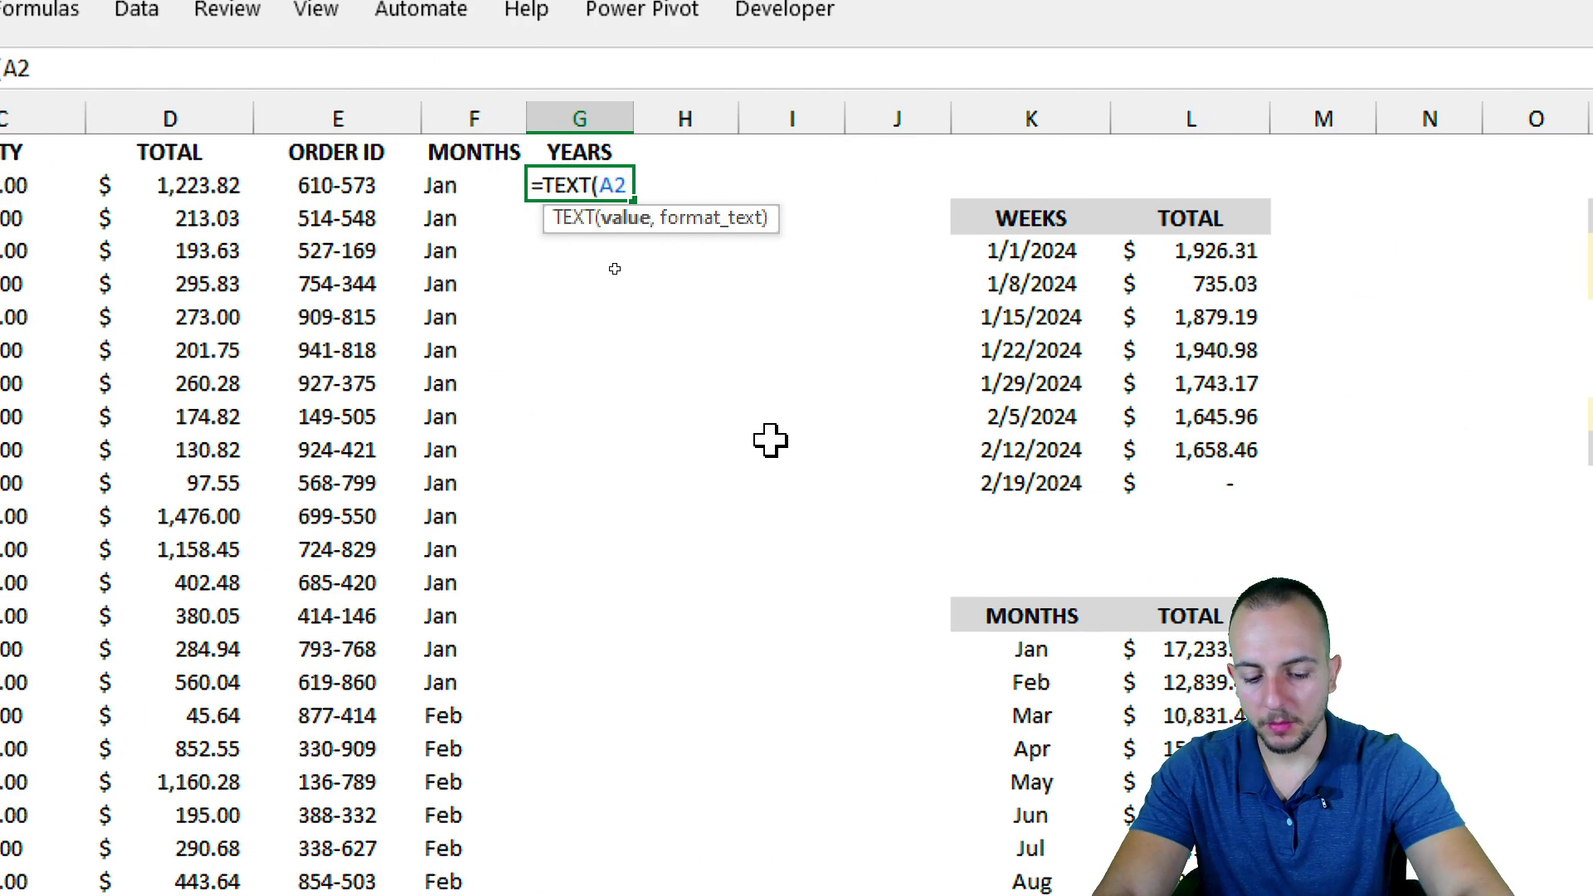
pyautogui.write(',"YYY')
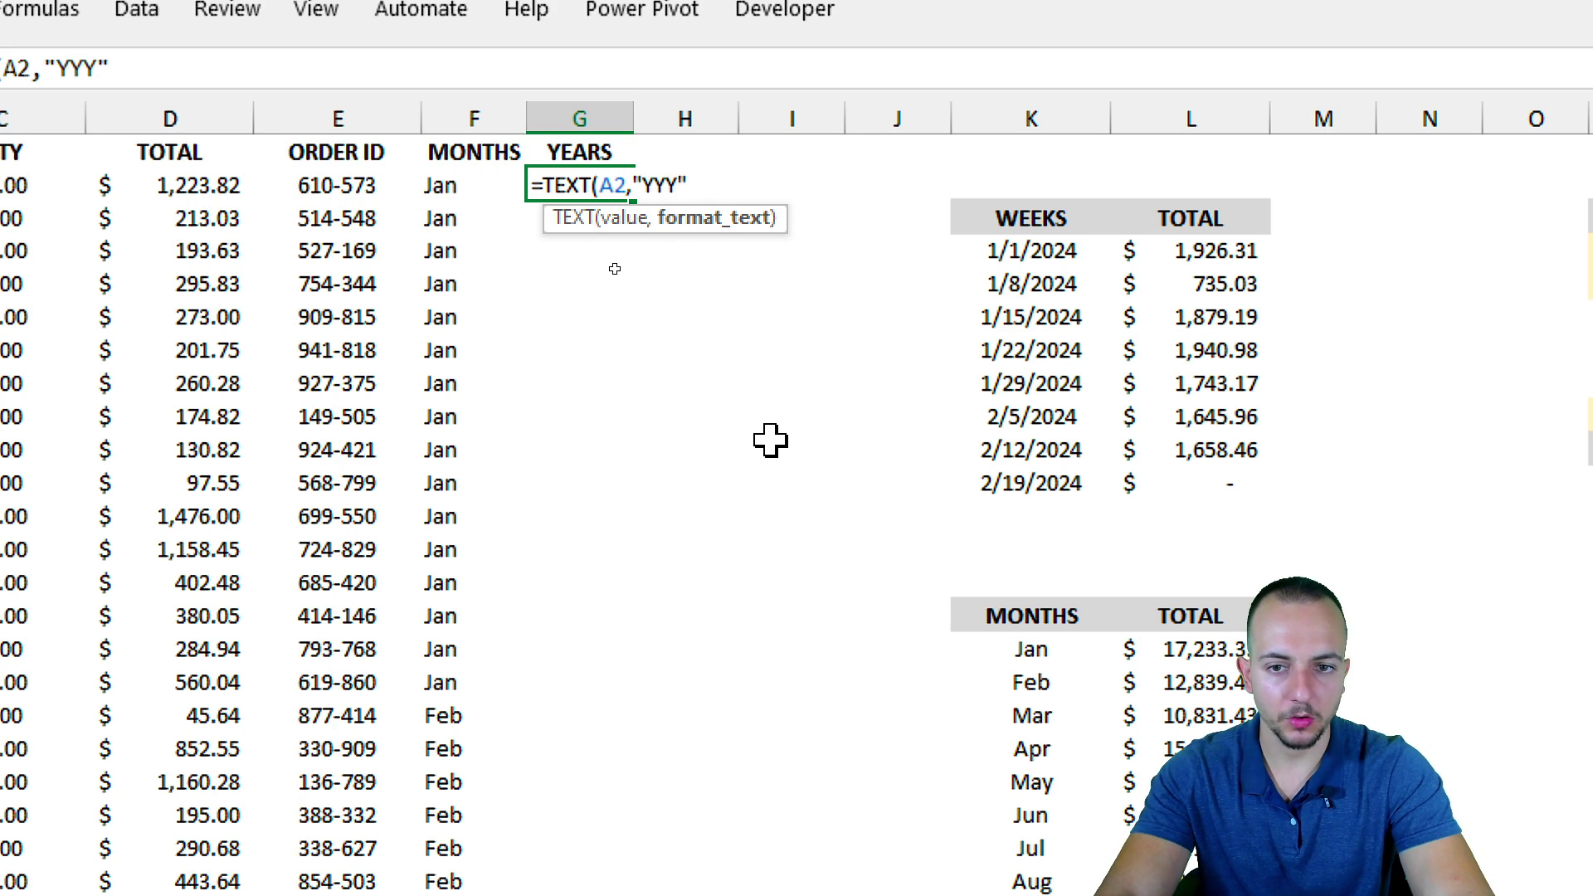
pyautogui.write('")')
pyautogui.press('Return')
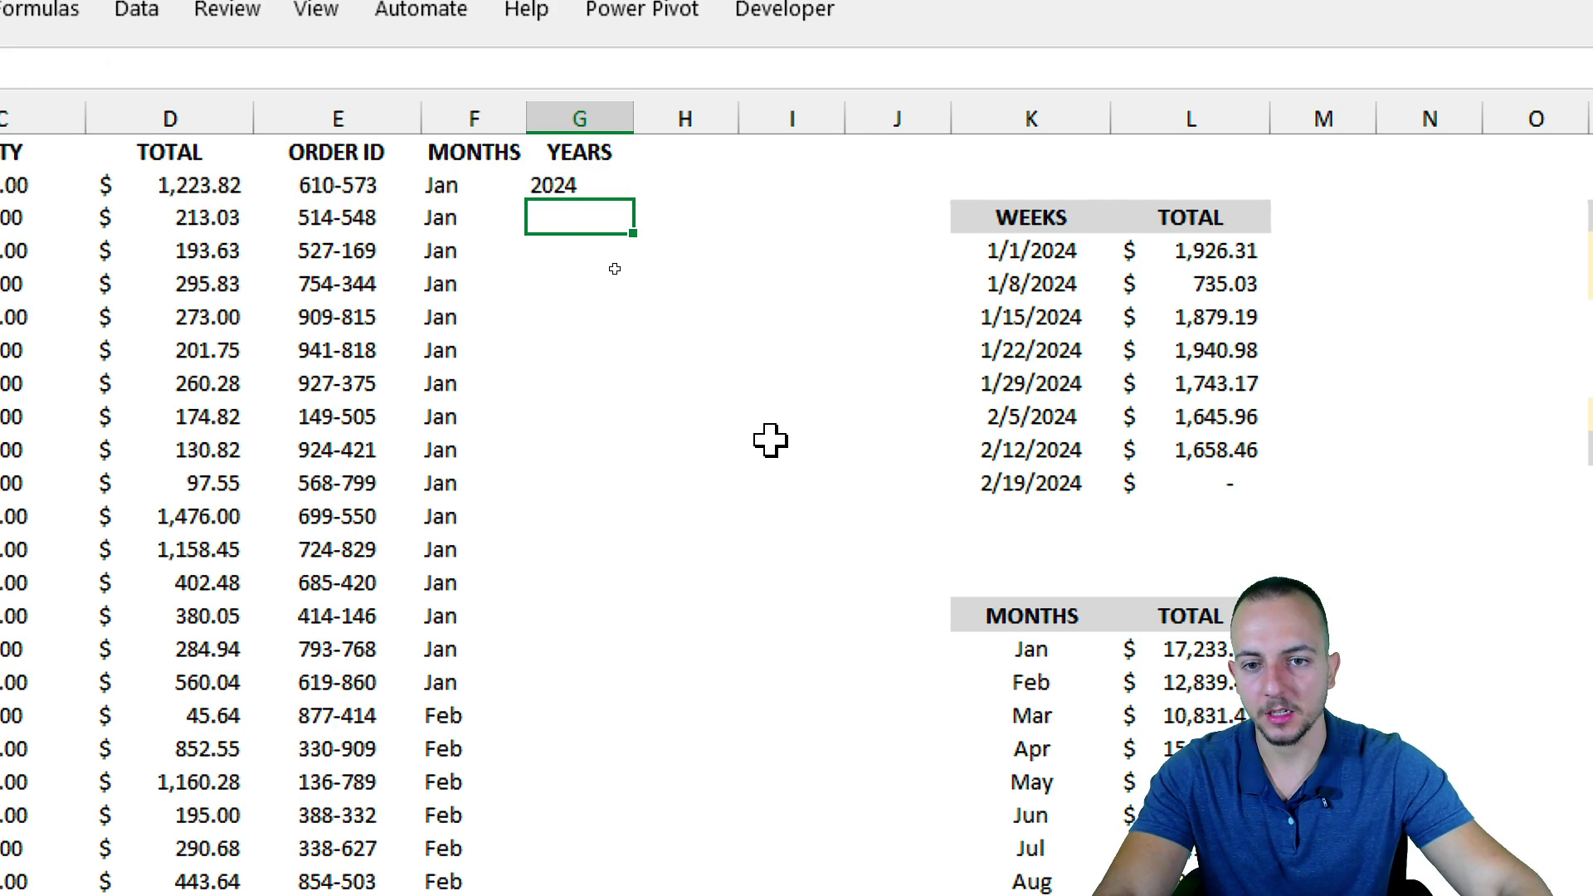
# Step: Fill the year formula from G2 down the whole YEARS column
pyautogui.click(590, 181)
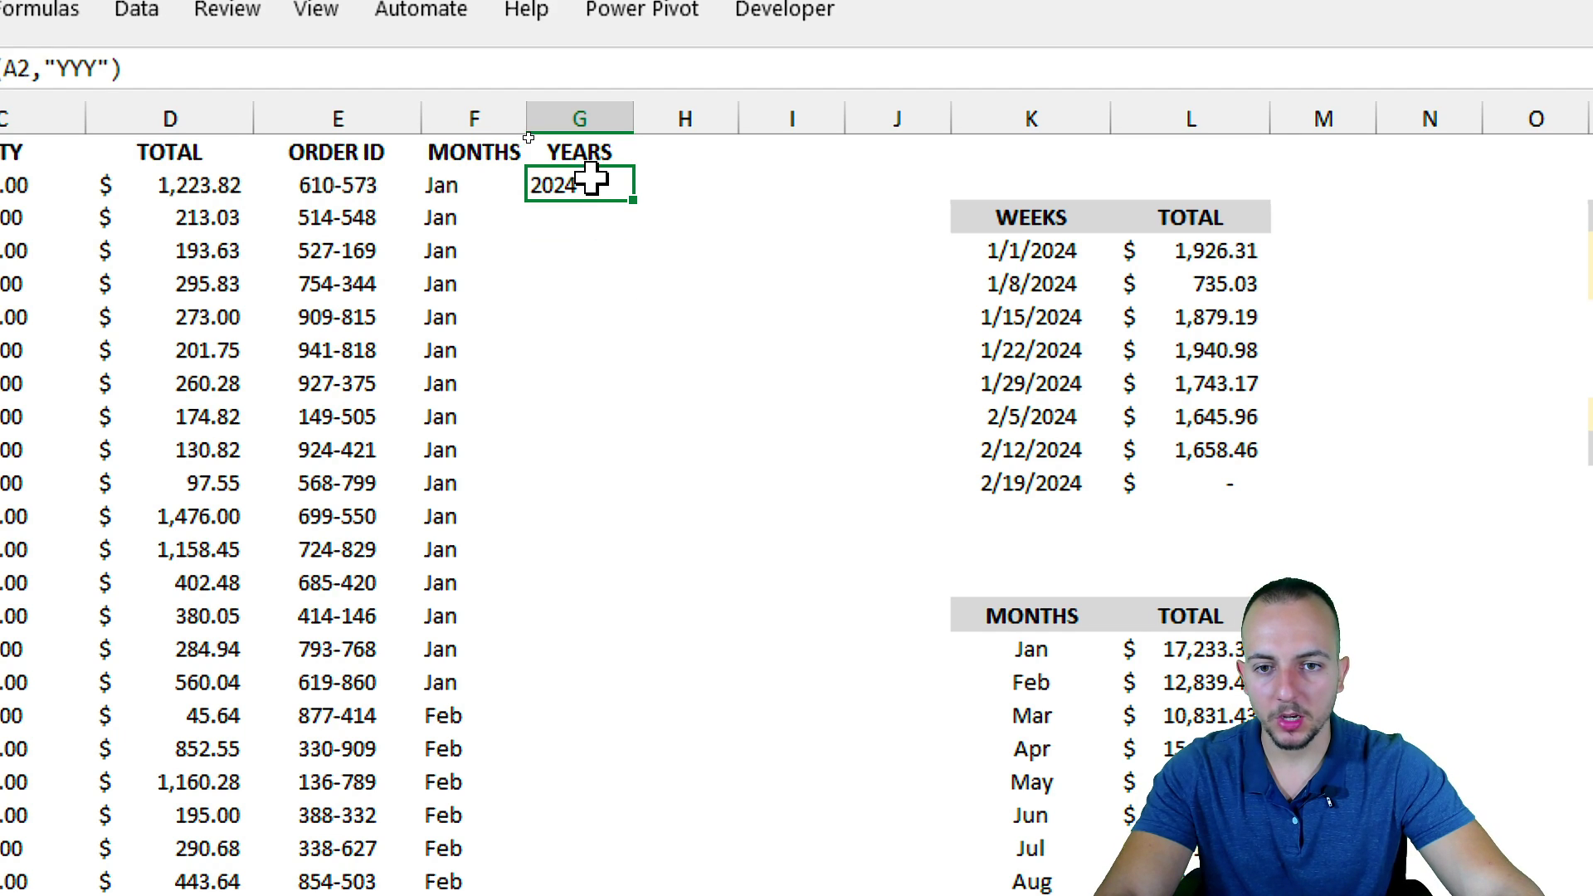
pyautogui.doubleClick(638, 209)
pyautogui.click(591, 249)
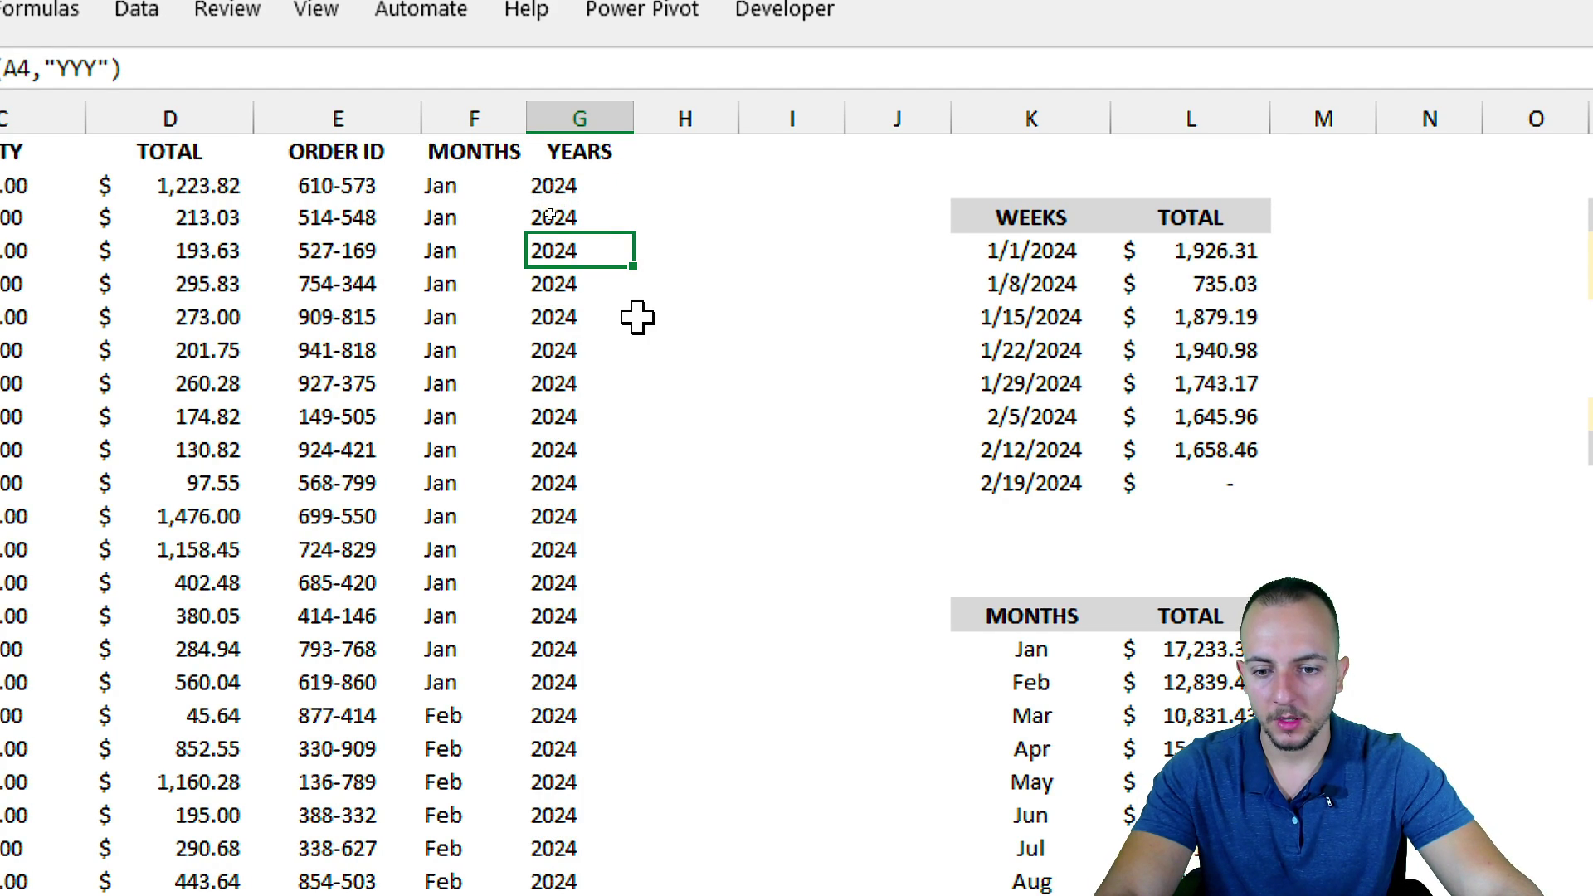
pyautogui.click(579, 119)
# Step: Enter =SUMIFS(D:D,G:G,P4) in Q4 of the YEARS table to add up the 2024 sales
pyautogui.hscroll(5, 1244, 332)
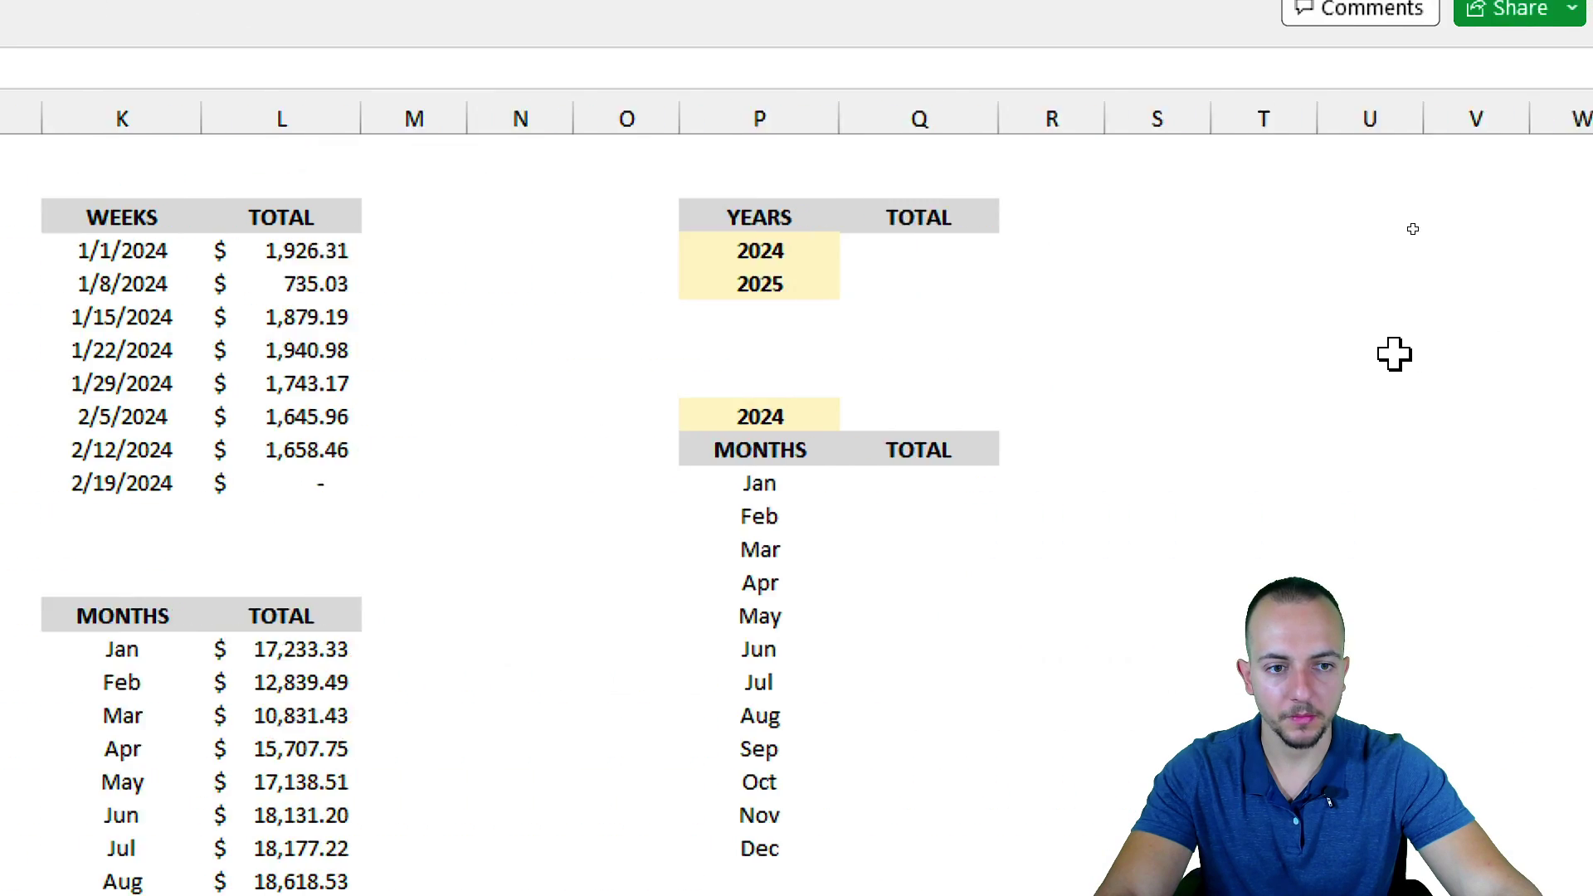
pyautogui.click(700, 249)
pyautogui.write('=SUMIF')
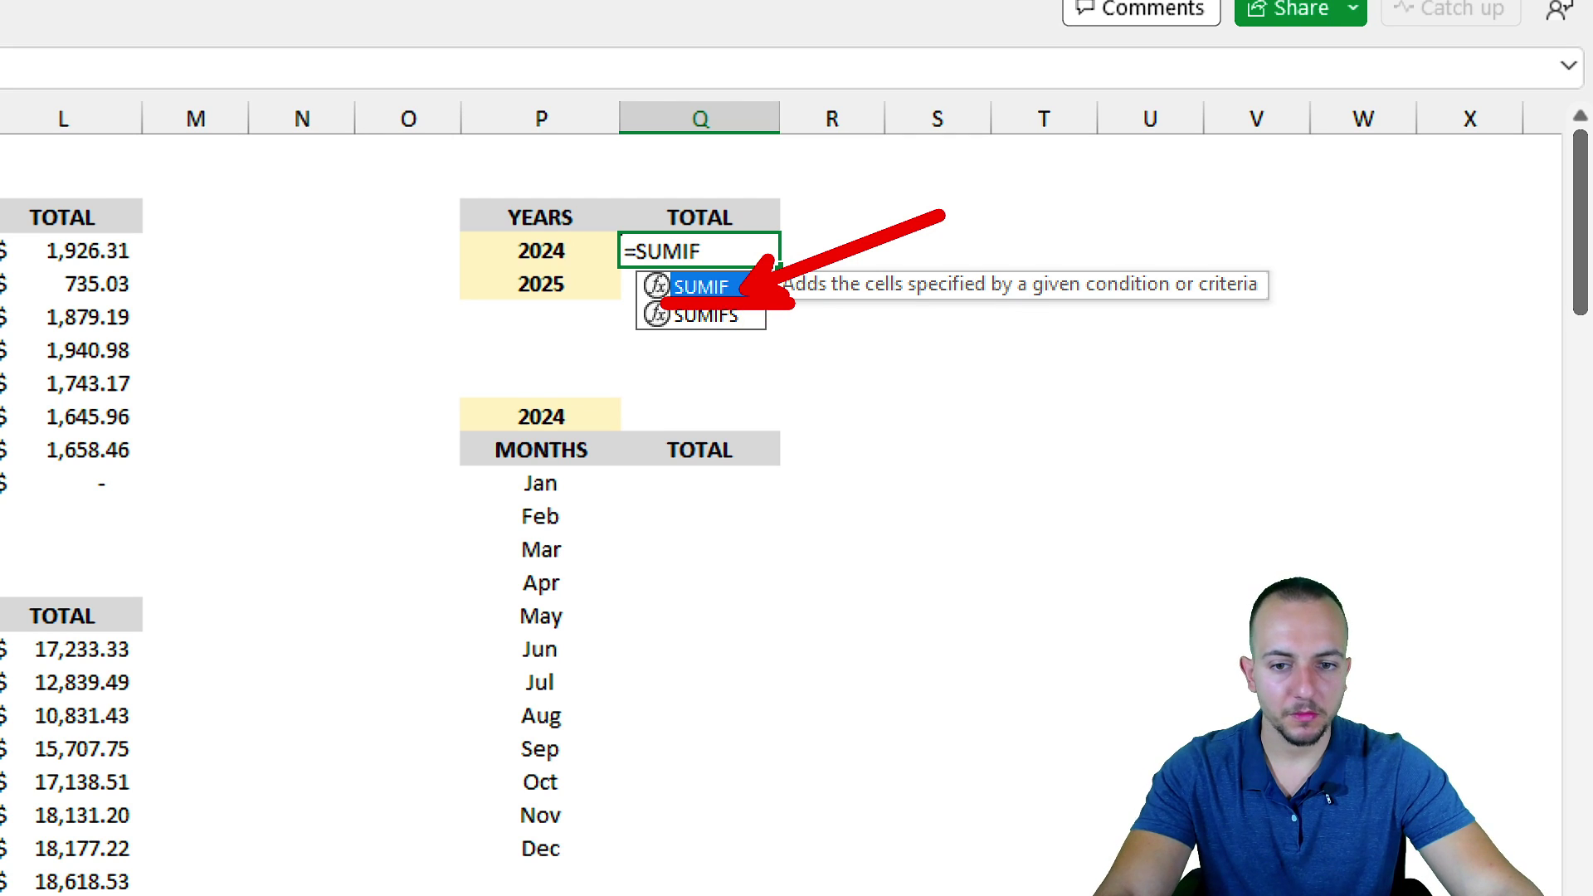
pyautogui.click(705, 315)
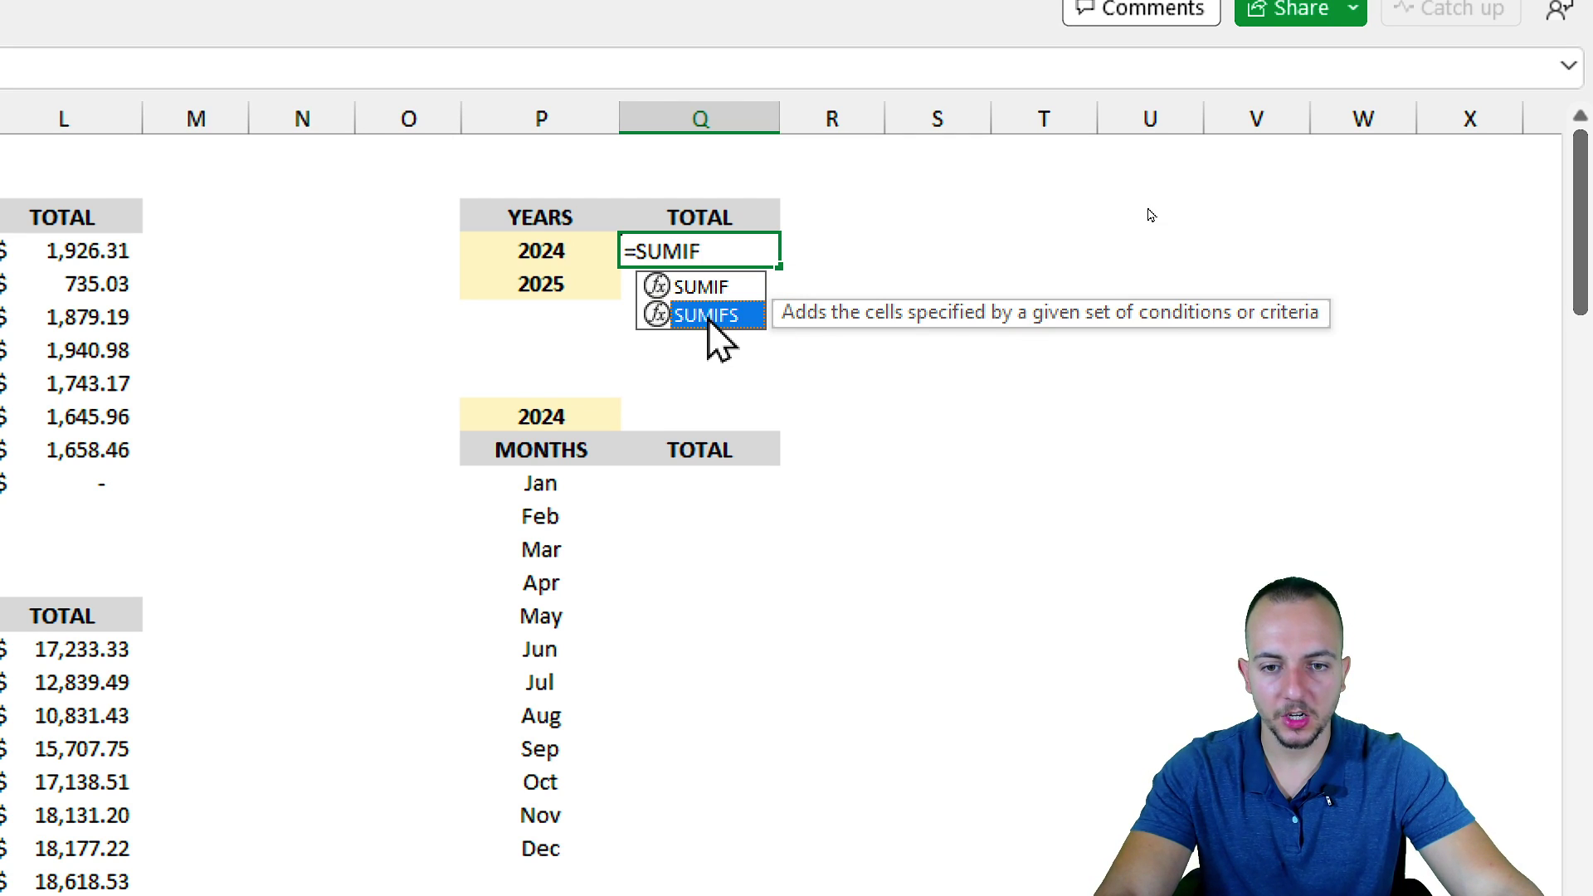
pyautogui.doubleClick(705, 315)
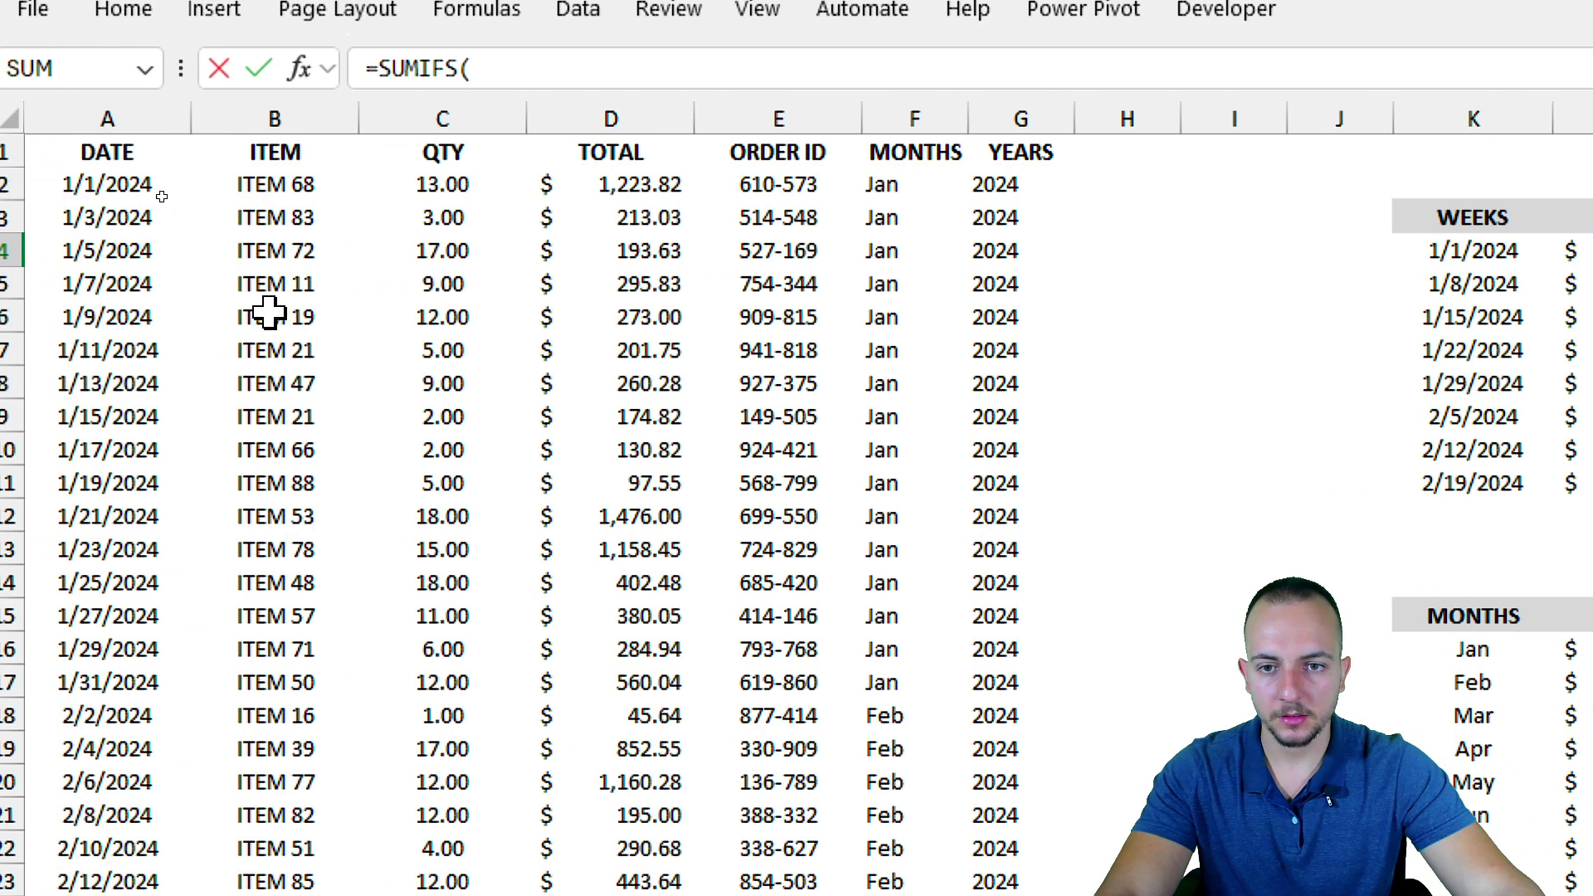
pyautogui.click(633, 112)
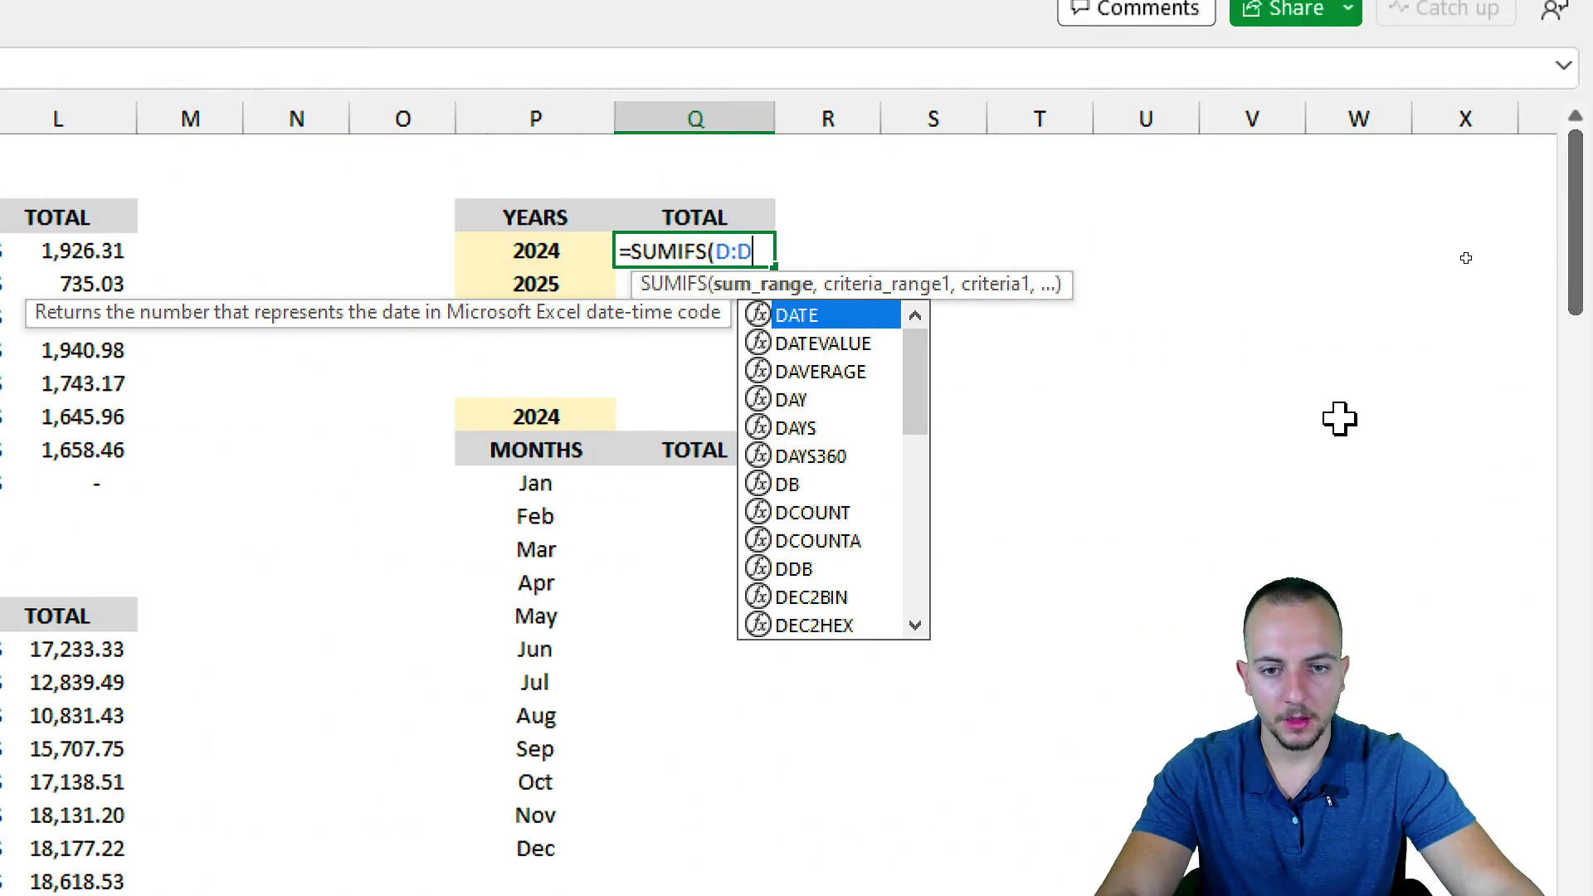
pyautogui.write(',')
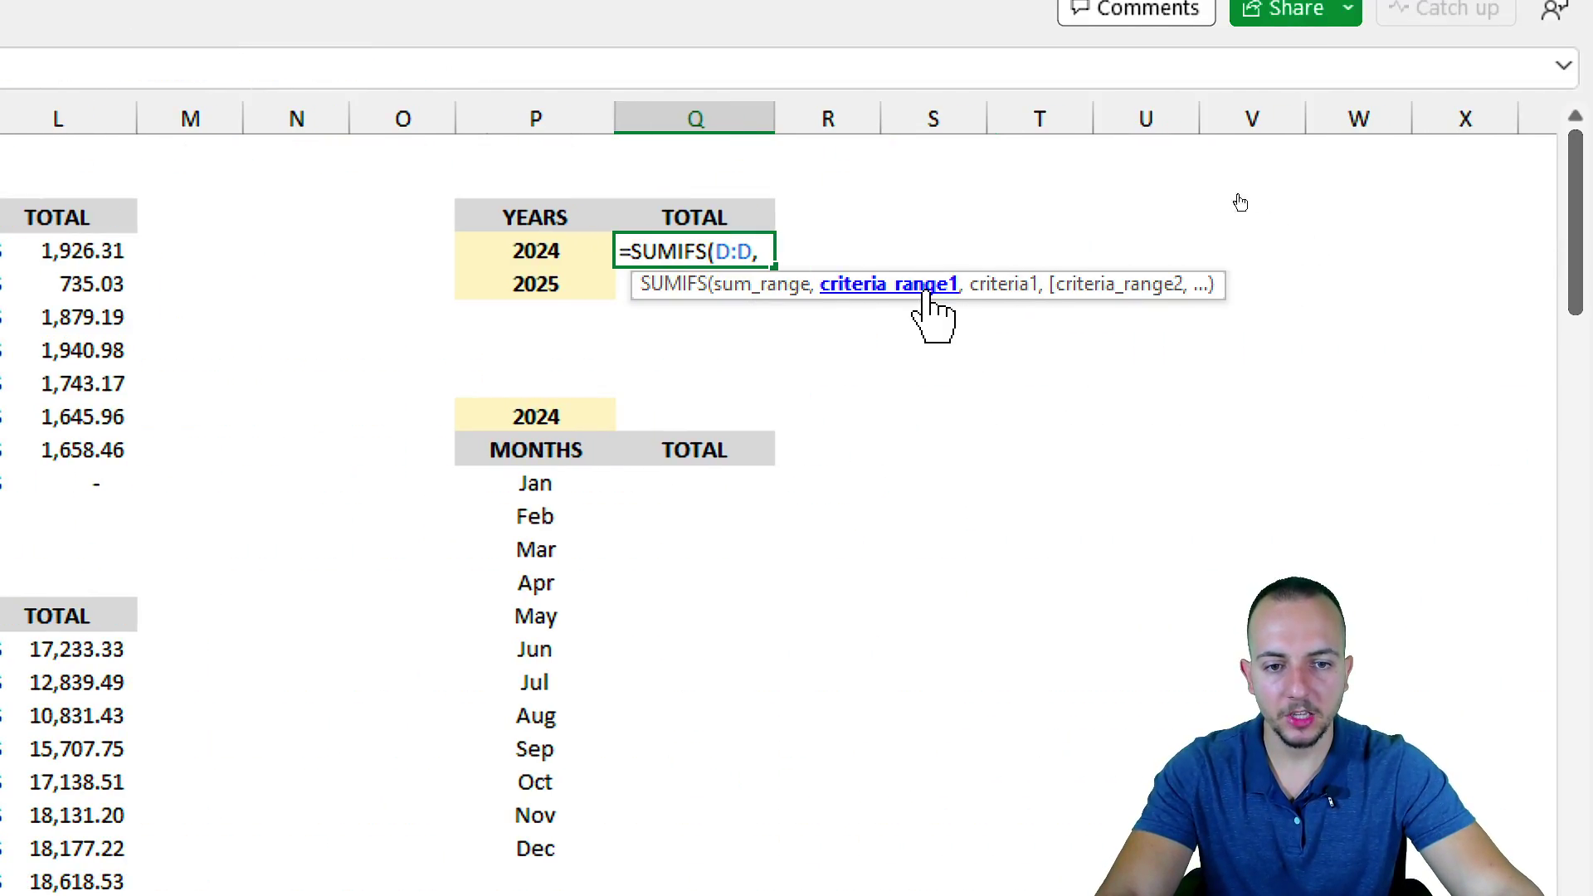
pyautogui.click(412, 117)
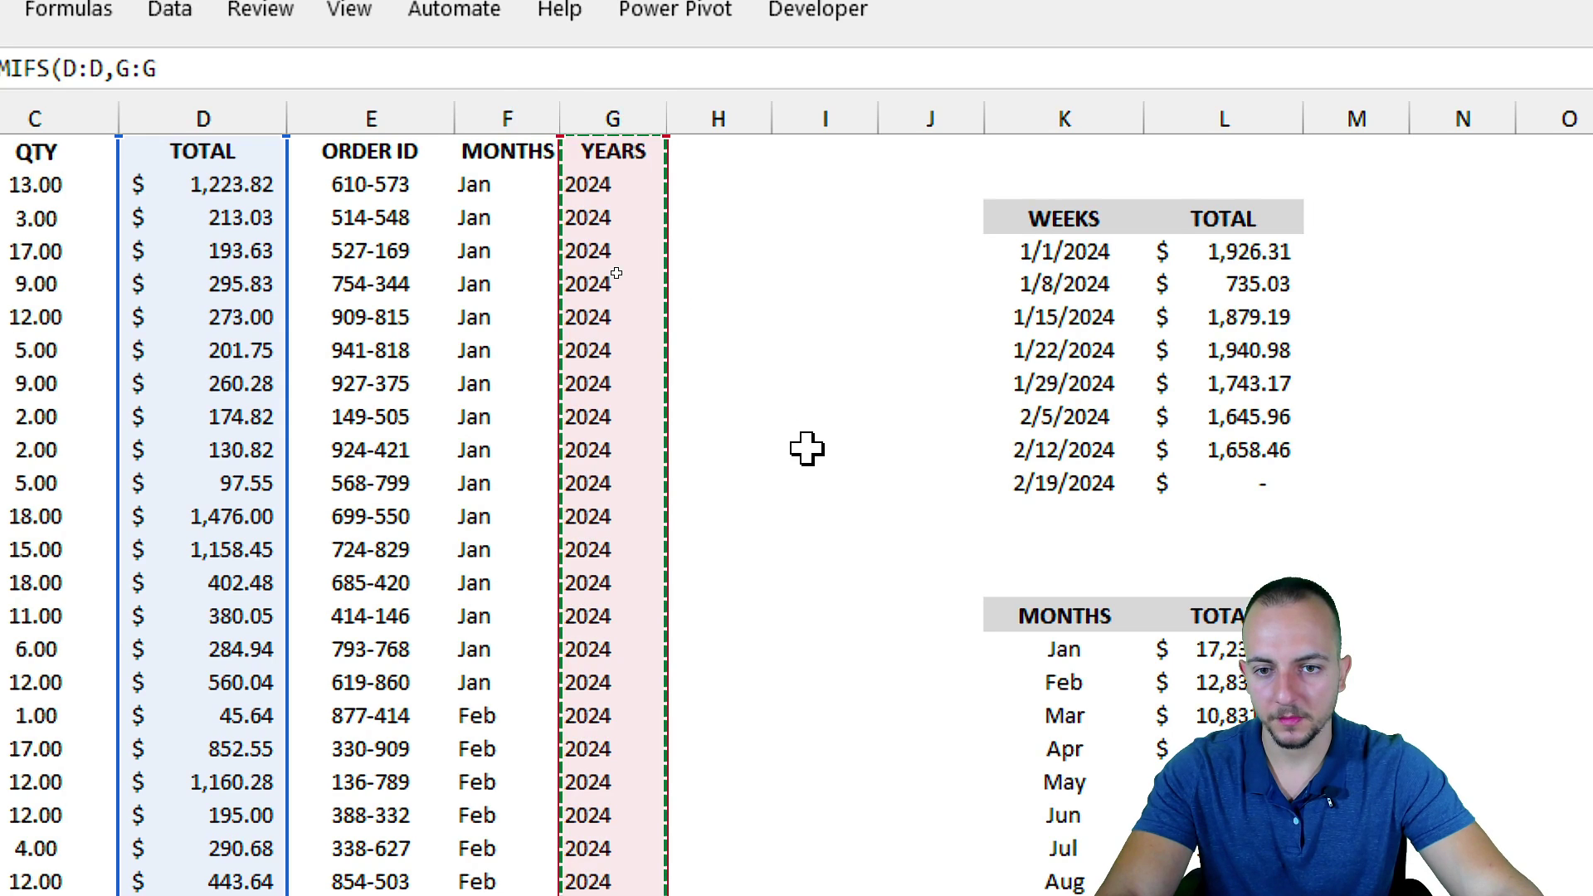
pyautogui.write(',')
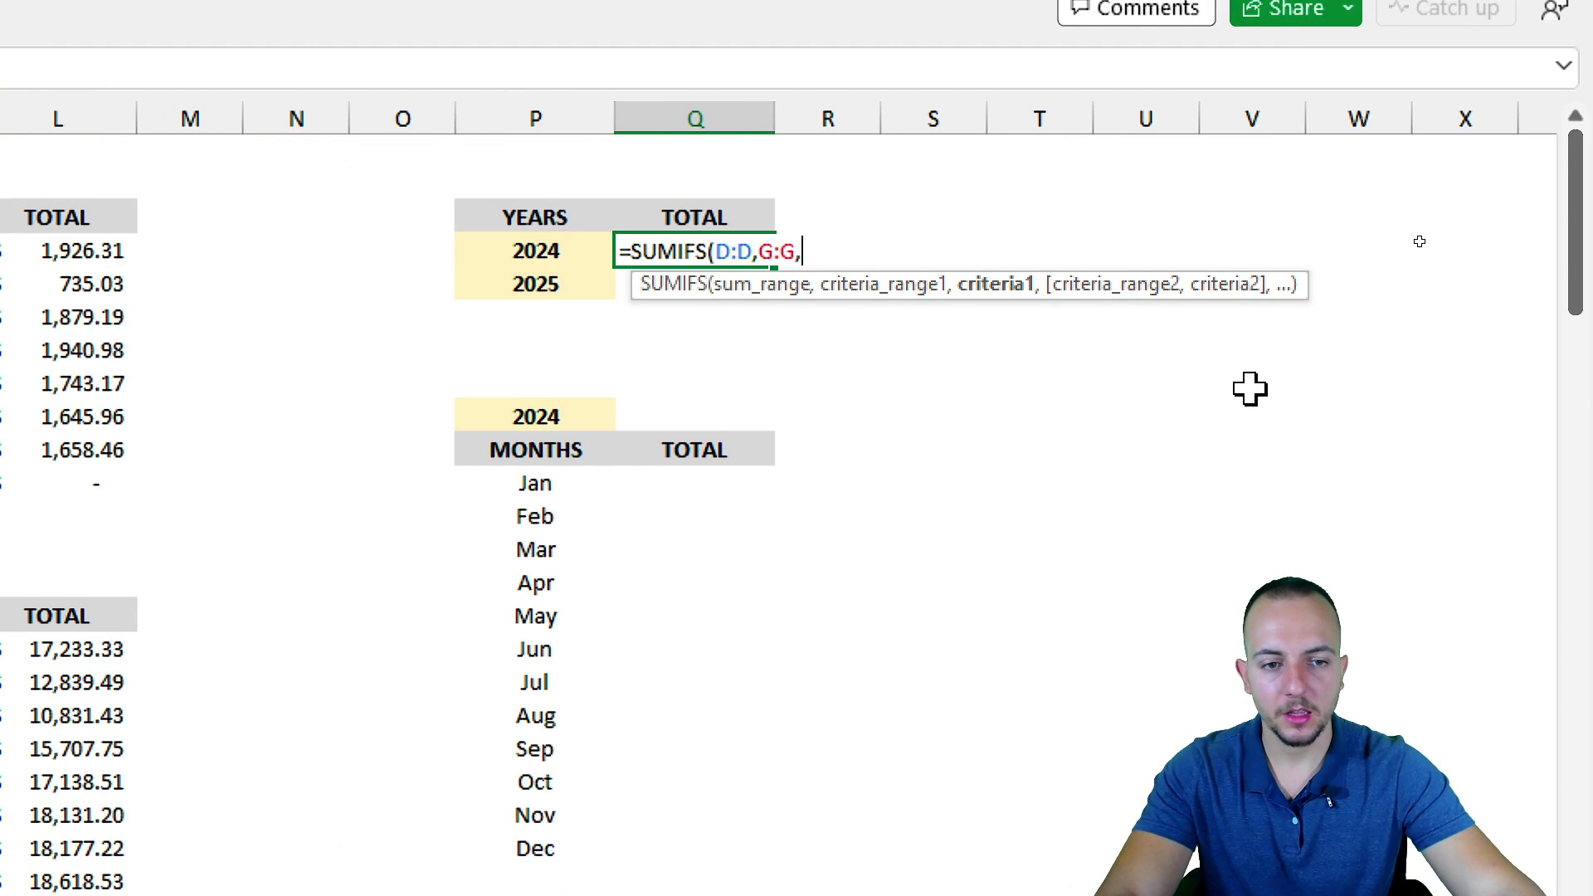
pyautogui.click(541, 252)
pyautogui.write(')')
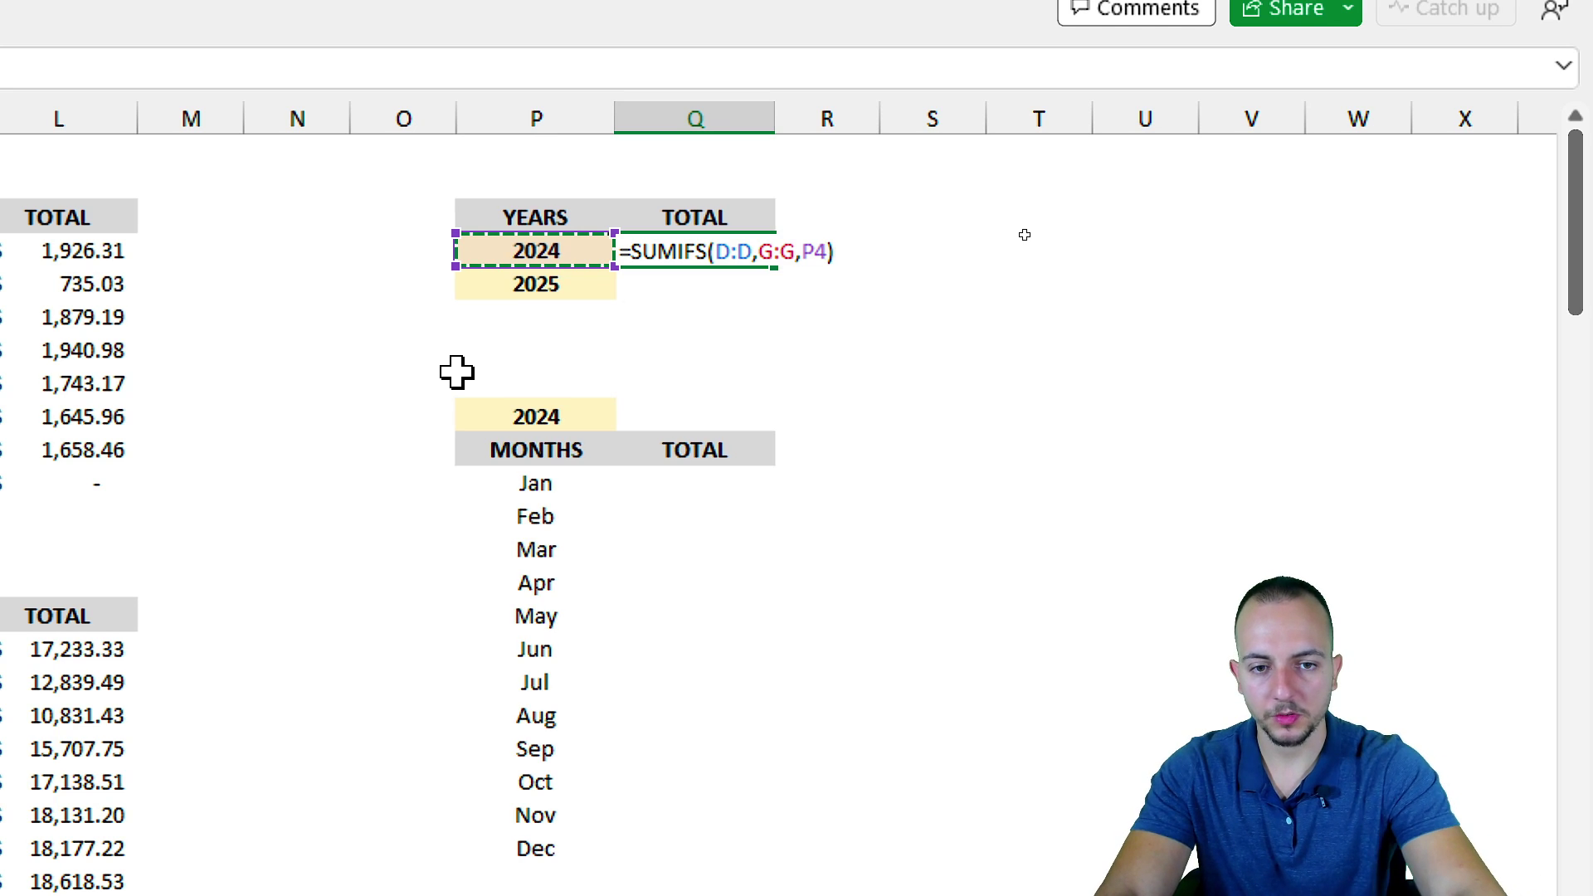
pyautogui.press('Return')
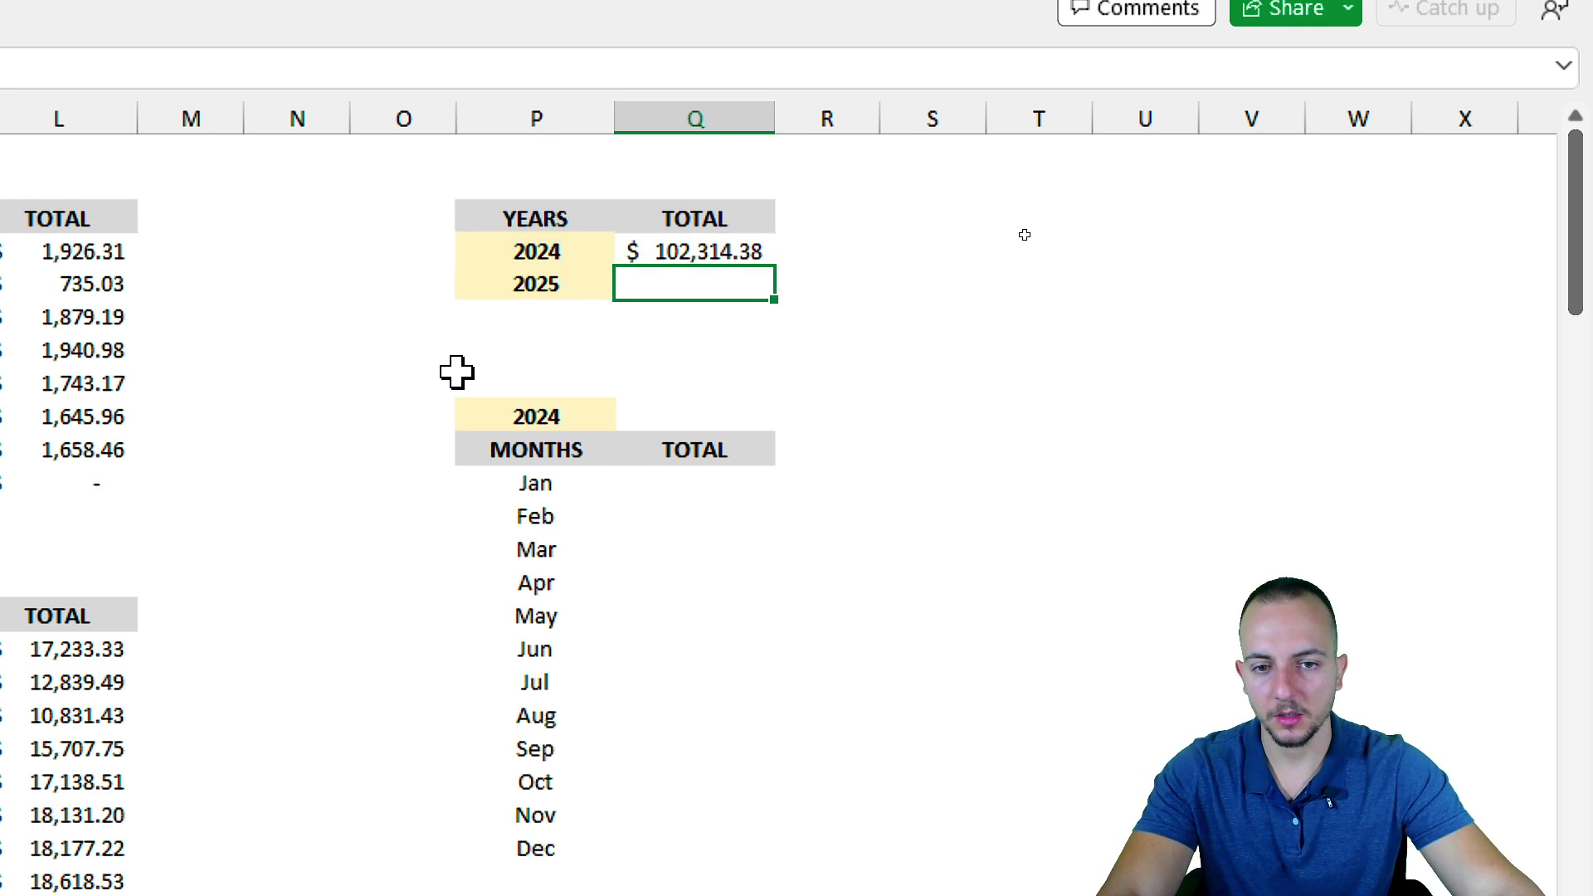
# Step: Copy the SUMIFS formula from Q4 down to the 2025 row of the YEARS table
pyautogui.click(705, 247)
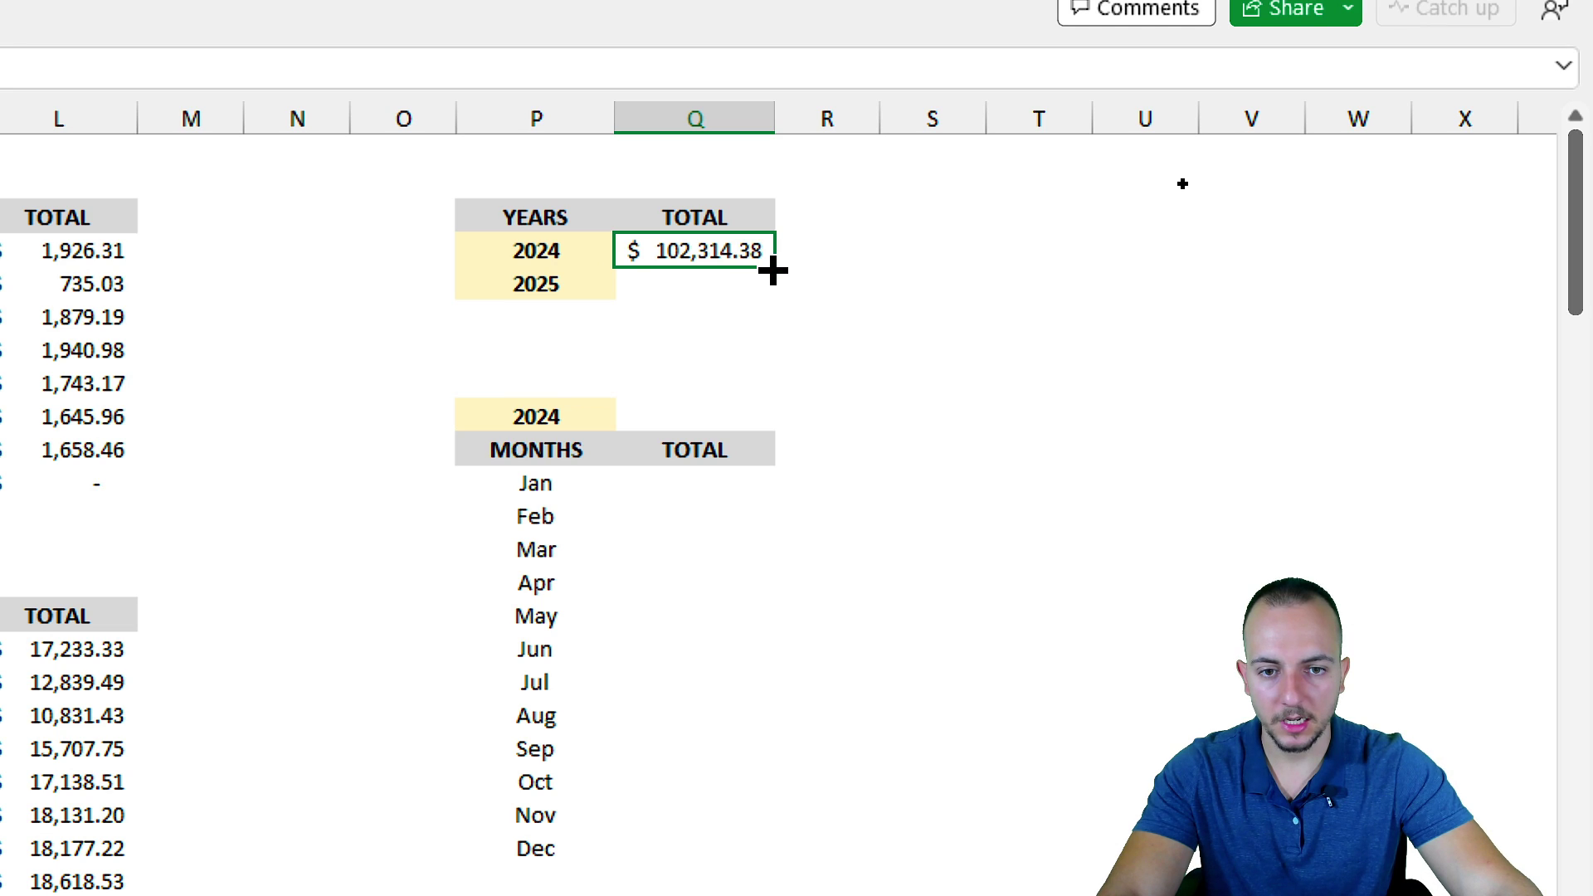
pyautogui.moveTo(772, 271); pyautogui.dragTo(758, 292)
pyautogui.click(566, 280)
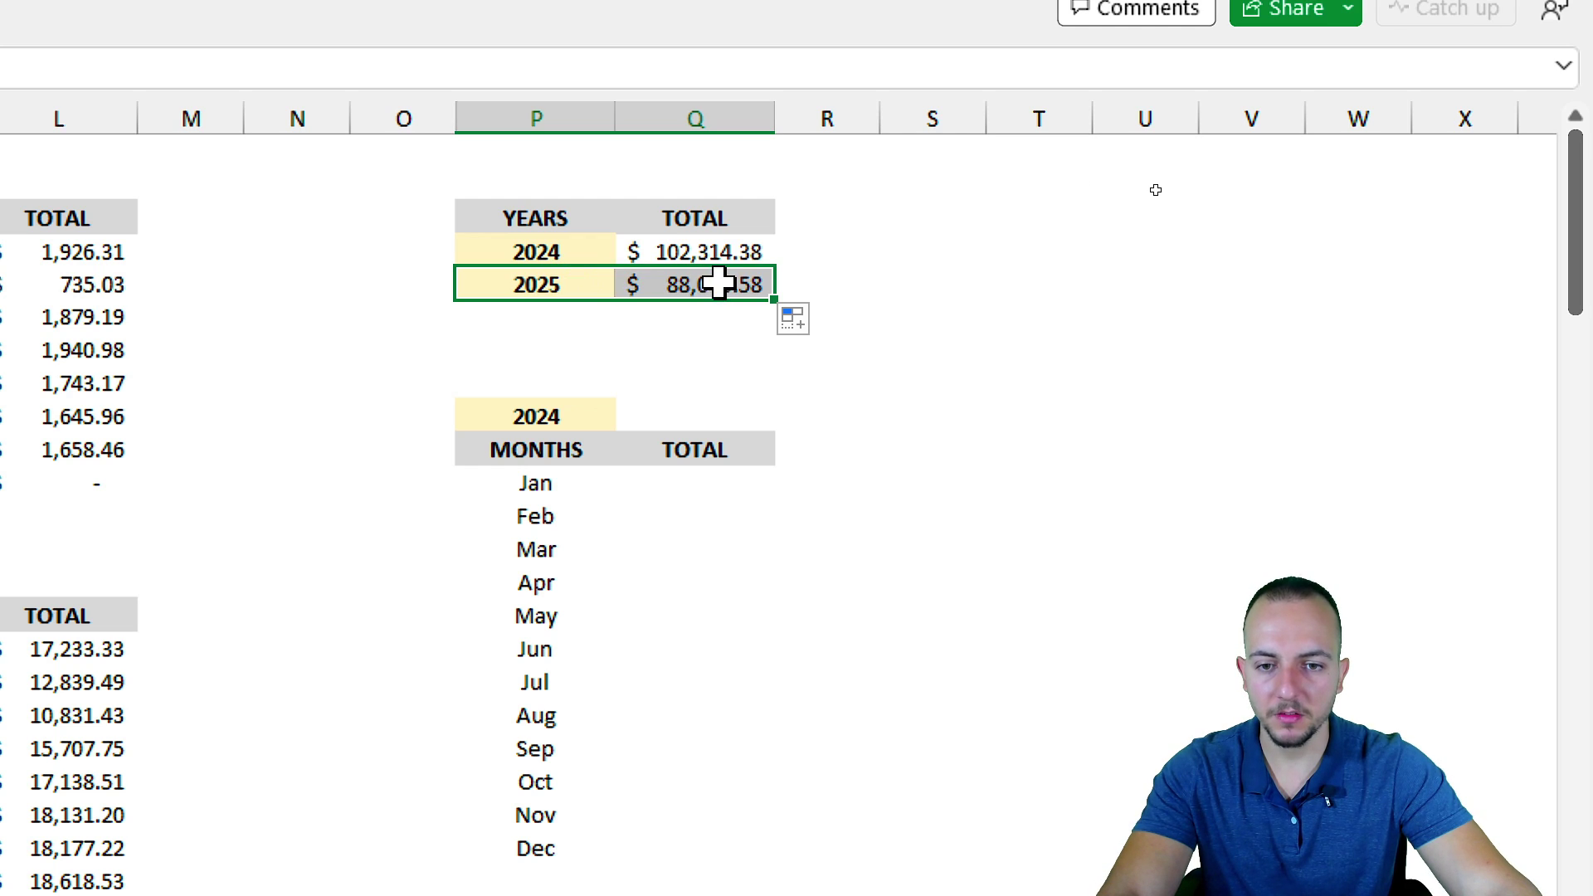
# Step: Test the yearly total by setting the year in P5 to 2026, and set it back to 2025
pyautogui.press('F2')
pyautogui.press('BackSpace')
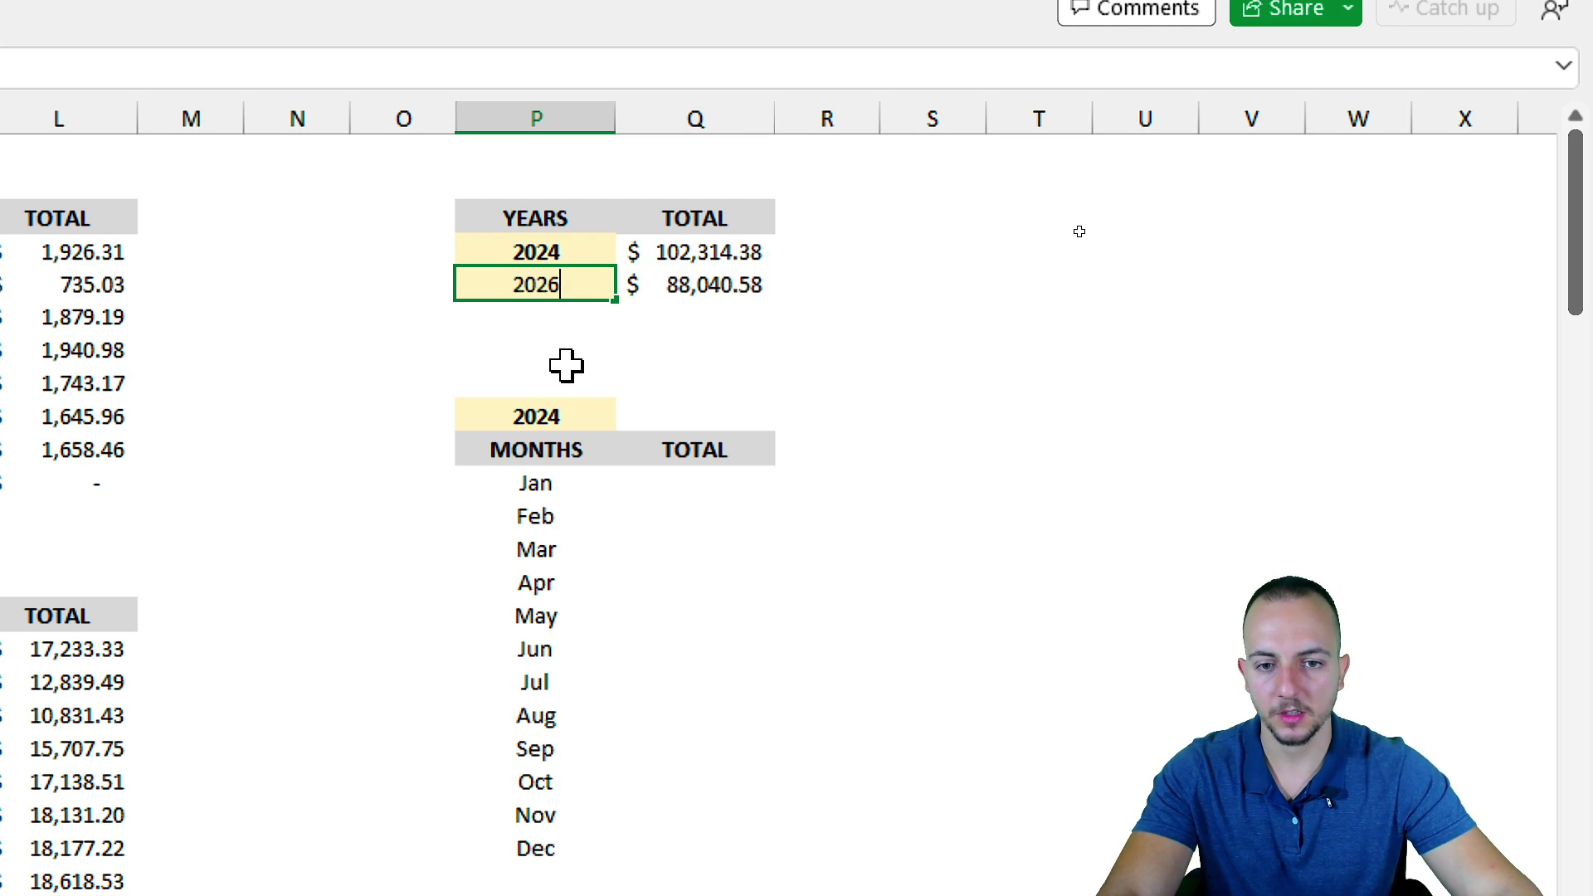
pyautogui.press('Return')
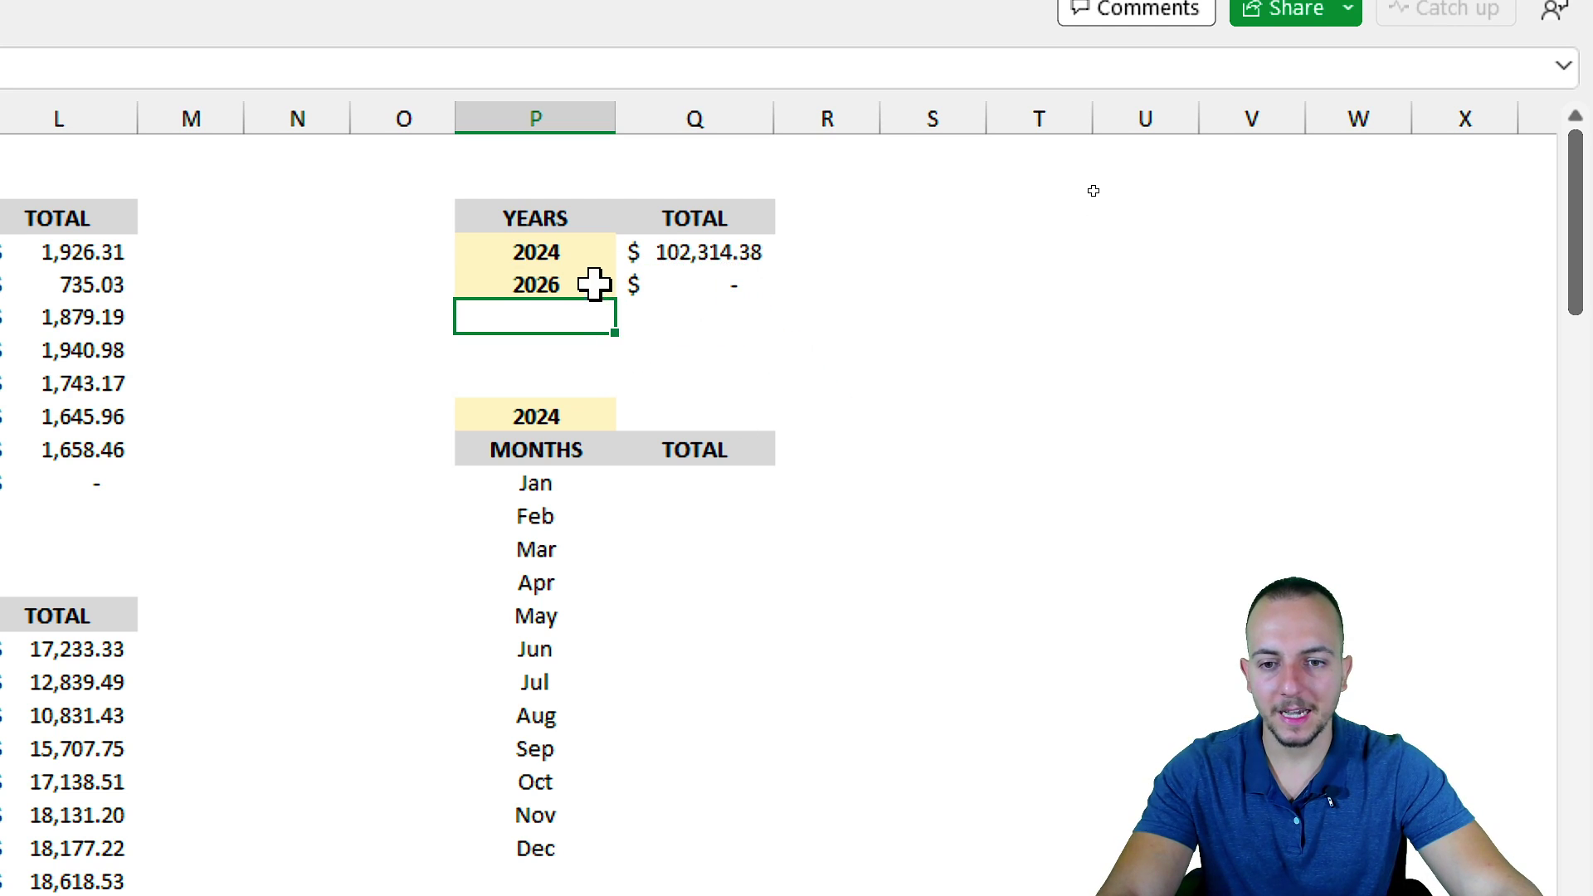
pyautogui.click(551, 285)
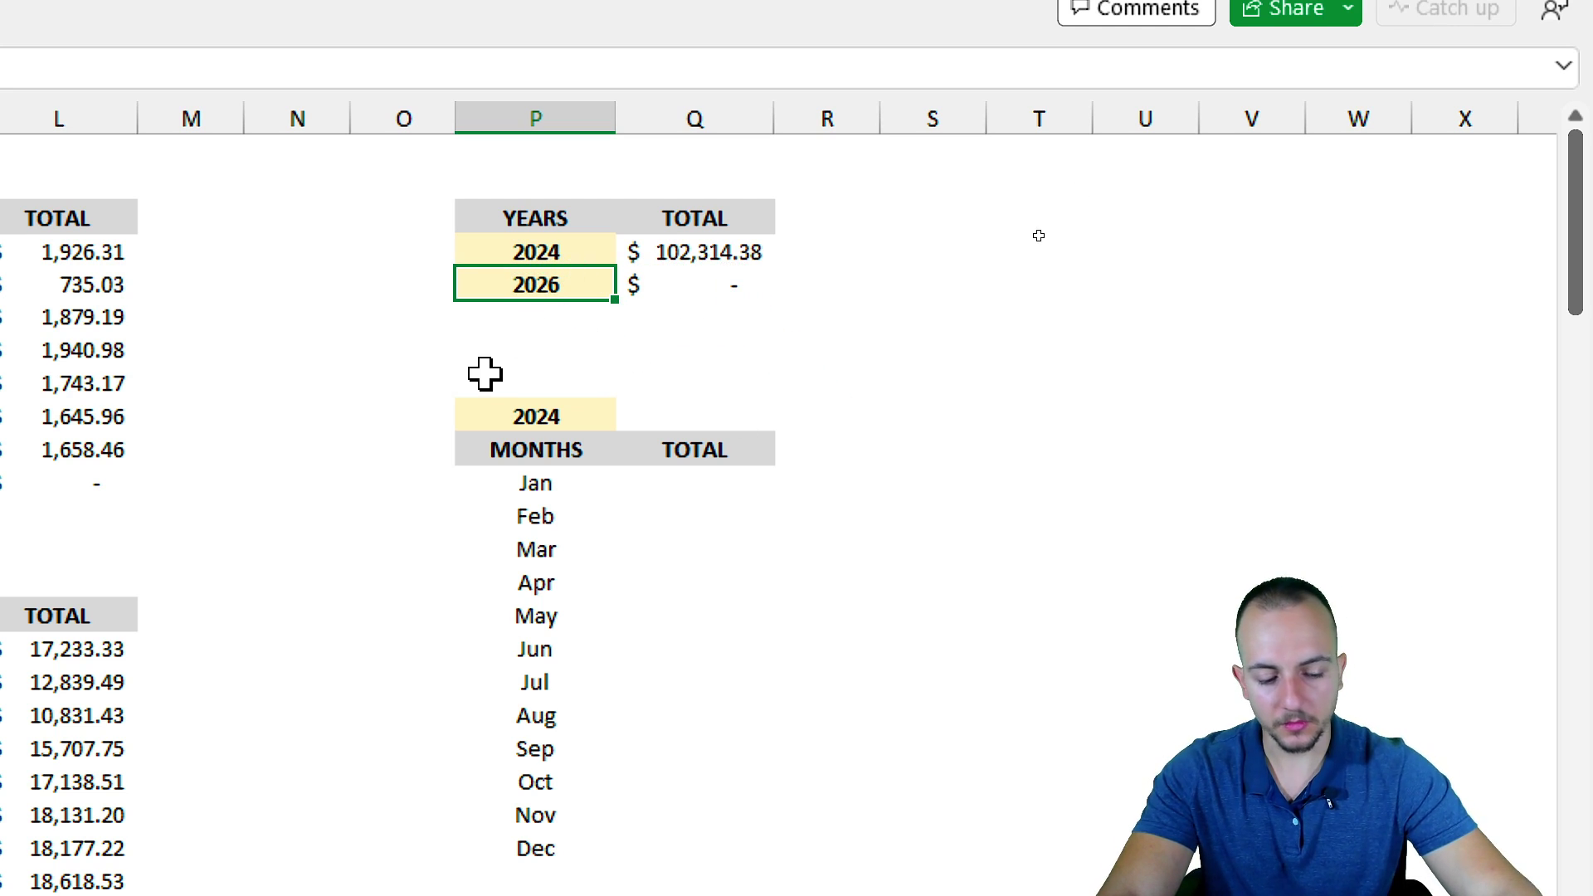
pyautogui.write('202')
pyautogui.press('Return')
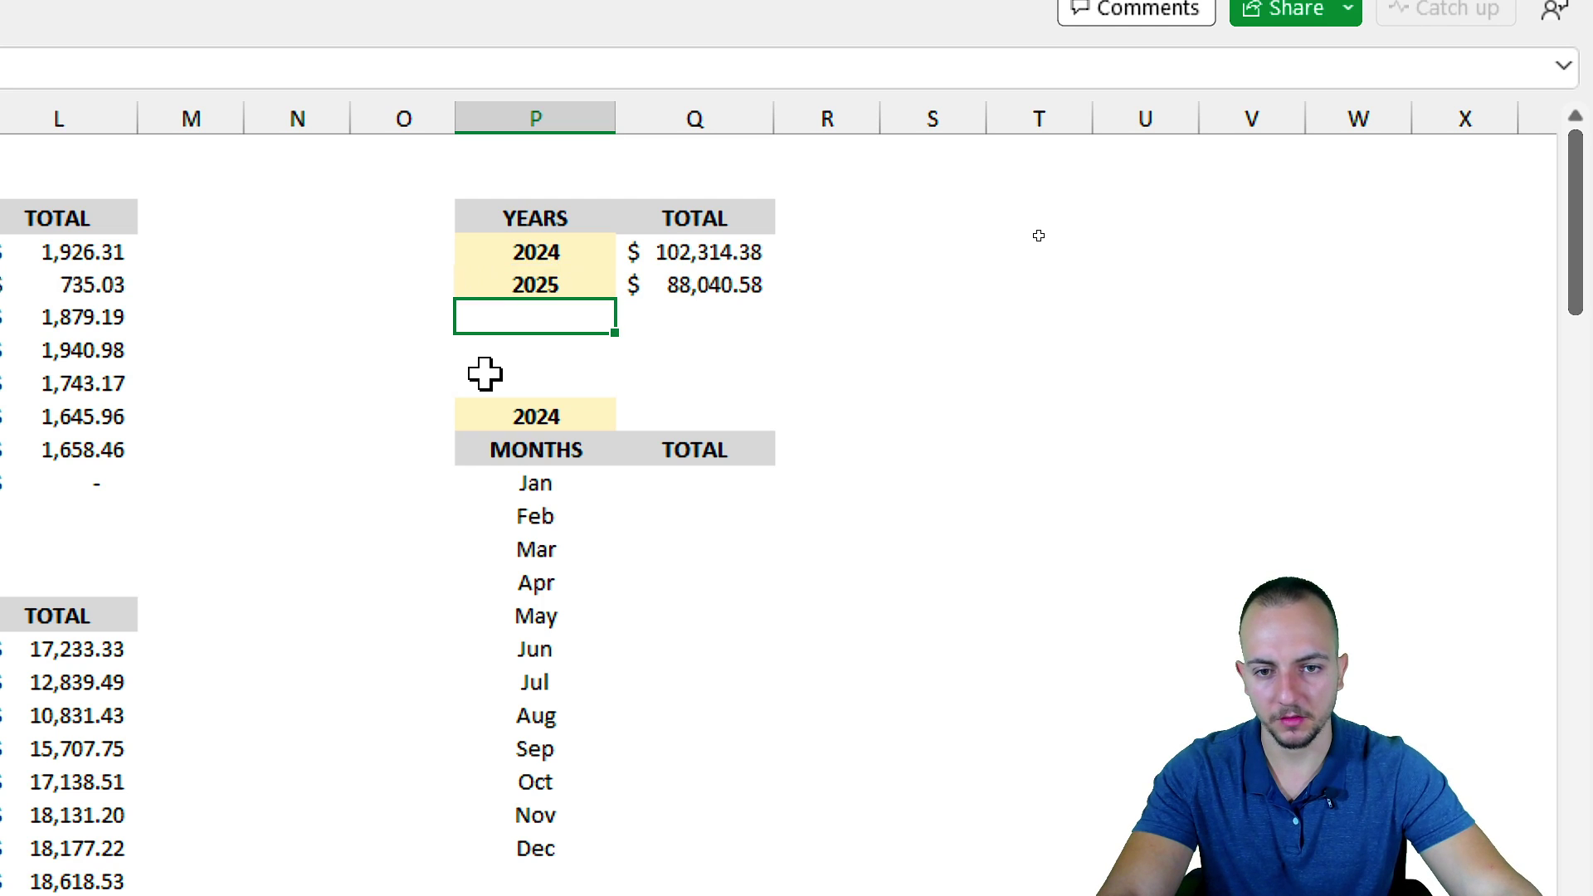
# Step: Start a SUMIFS formula in Q11, beside Jan in the months-within-a-year table, with D:D as the sum range
pyautogui.scroll(-3, 470, 633)
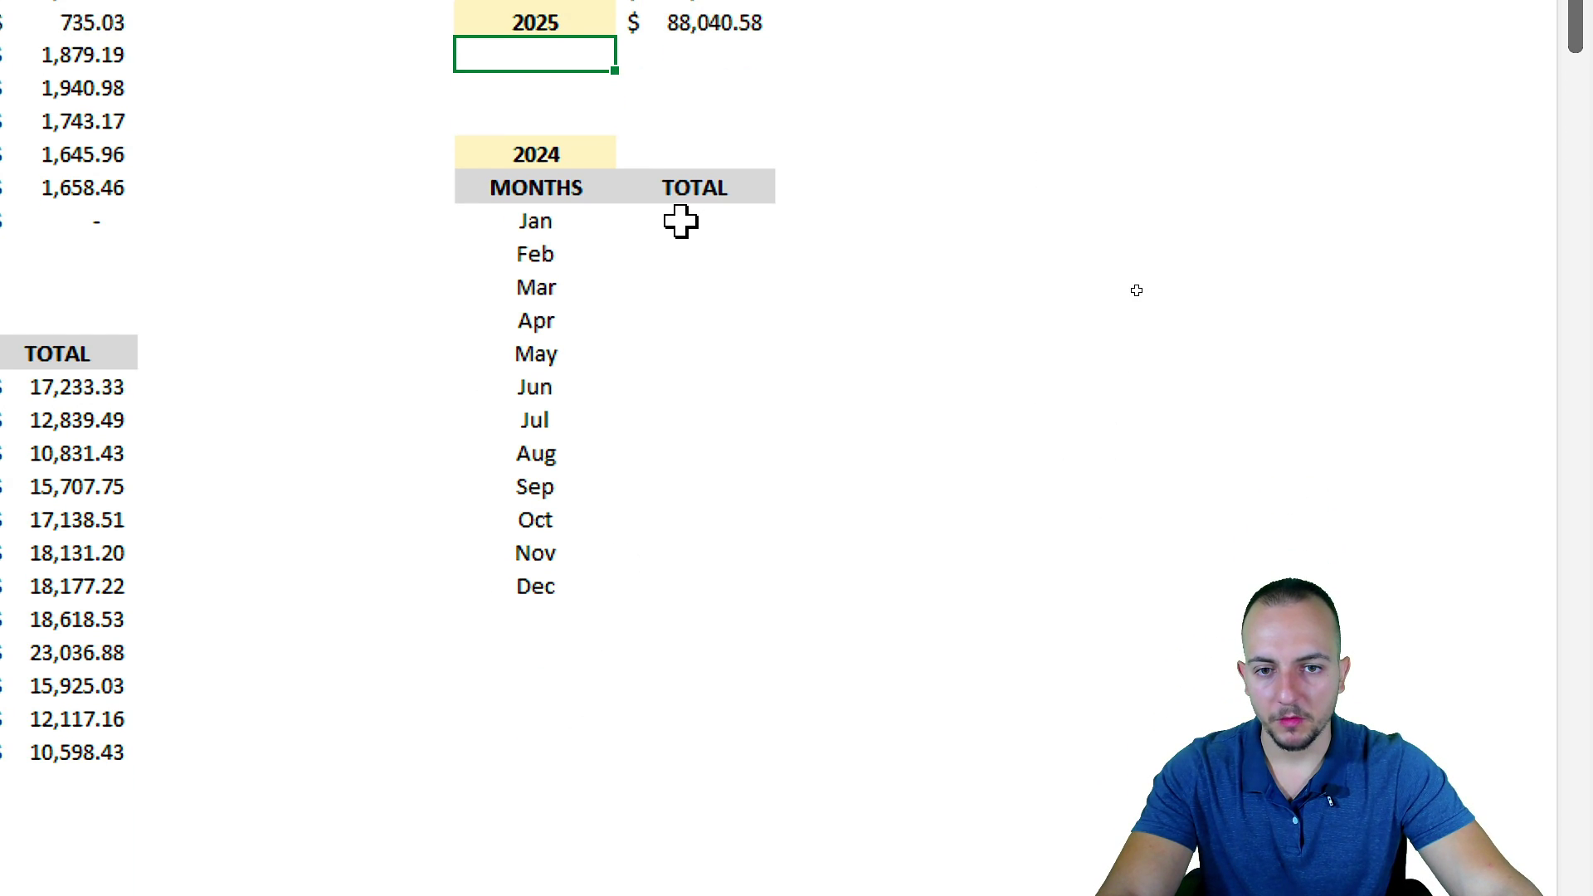
pyautogui.click(681, 220)
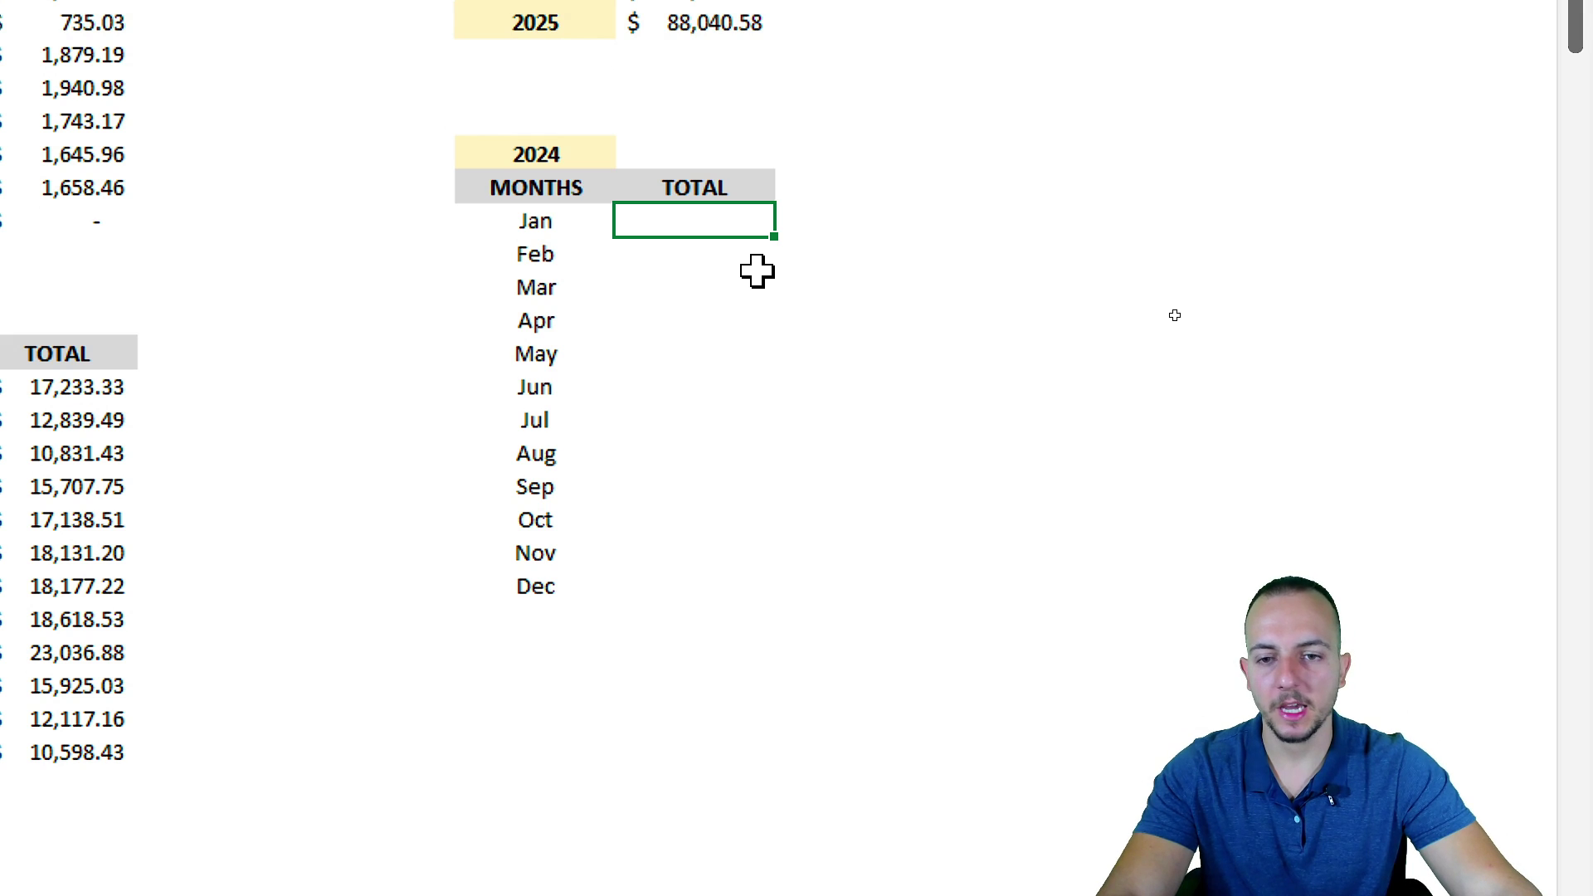
pyautogui.moveTo(562, 190); pyautogui.dragTo(569, 612)
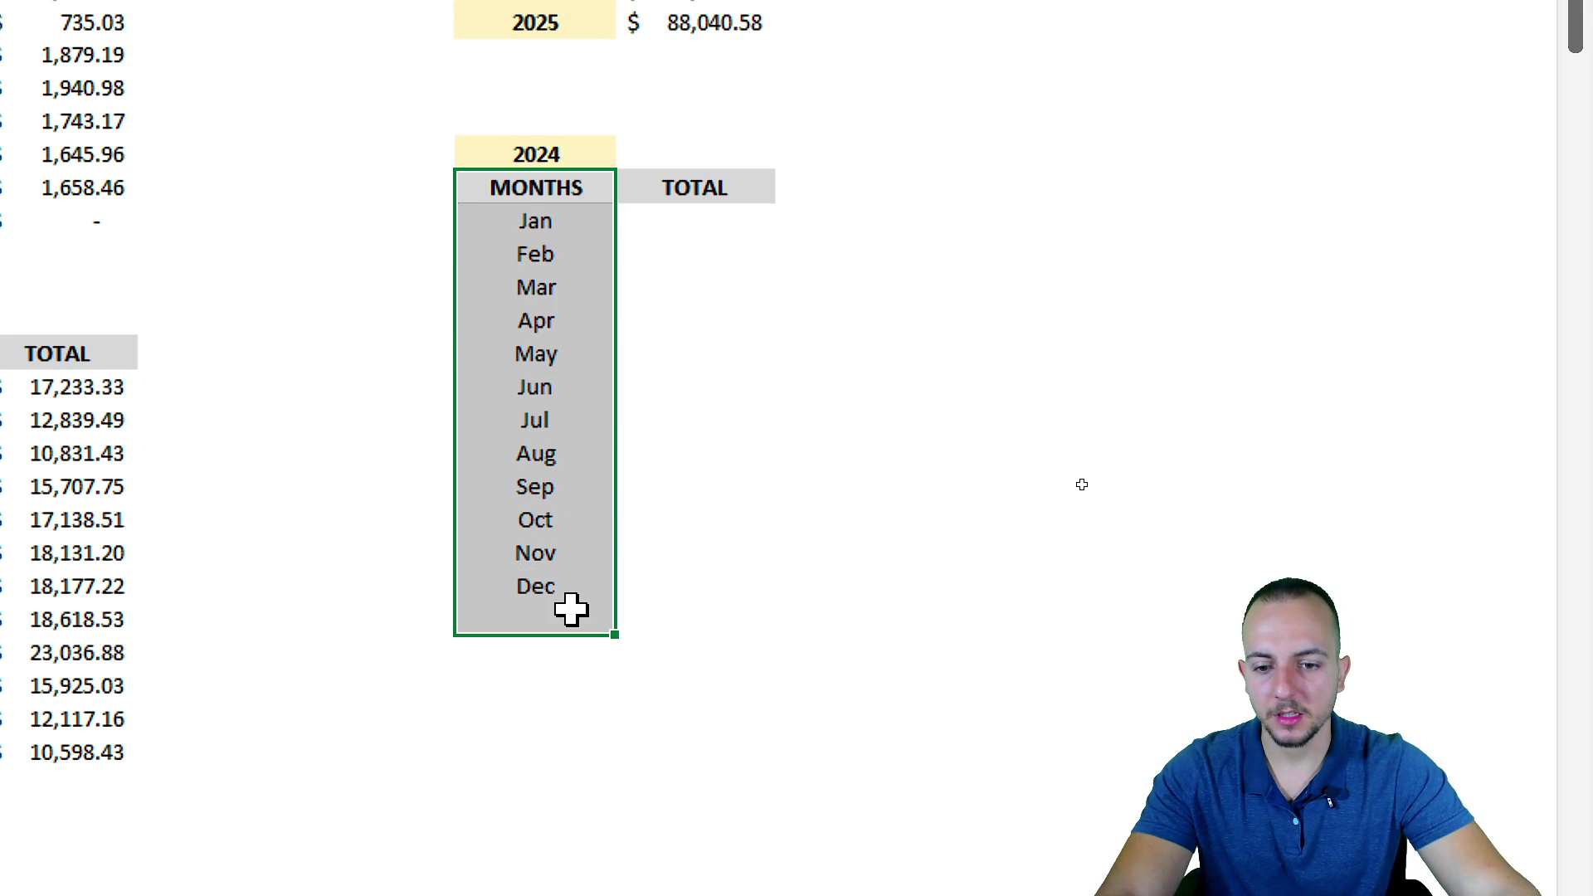
pyautogui.scroll(1, 608, 110)
pyautogui.click(605, 160)
pyautogui.click(701, 228)
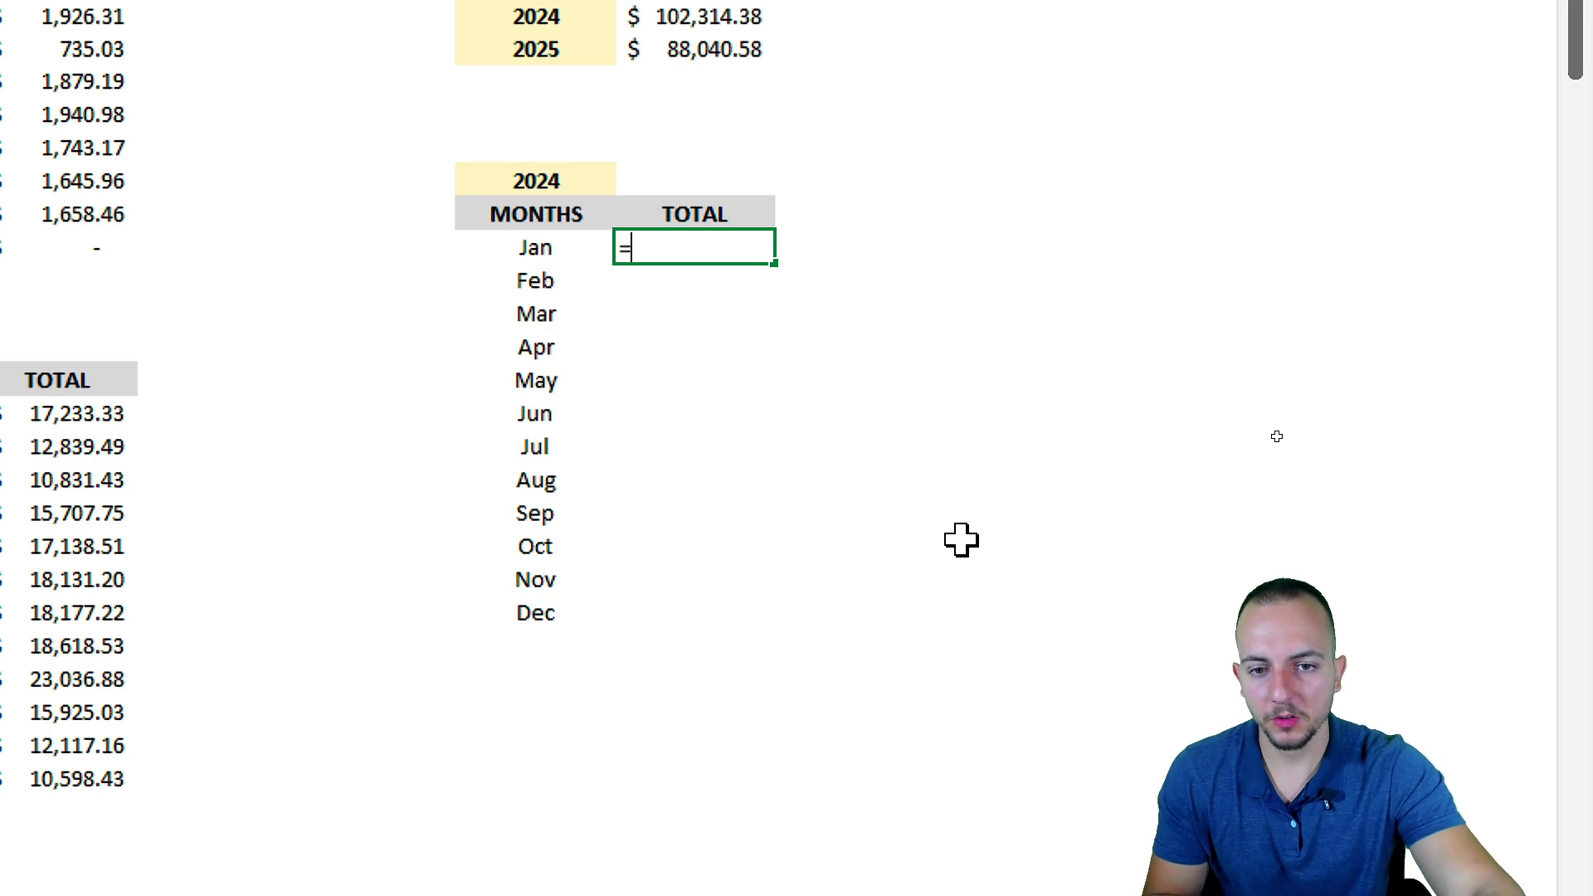
pyautogui.write('SUMIFS')
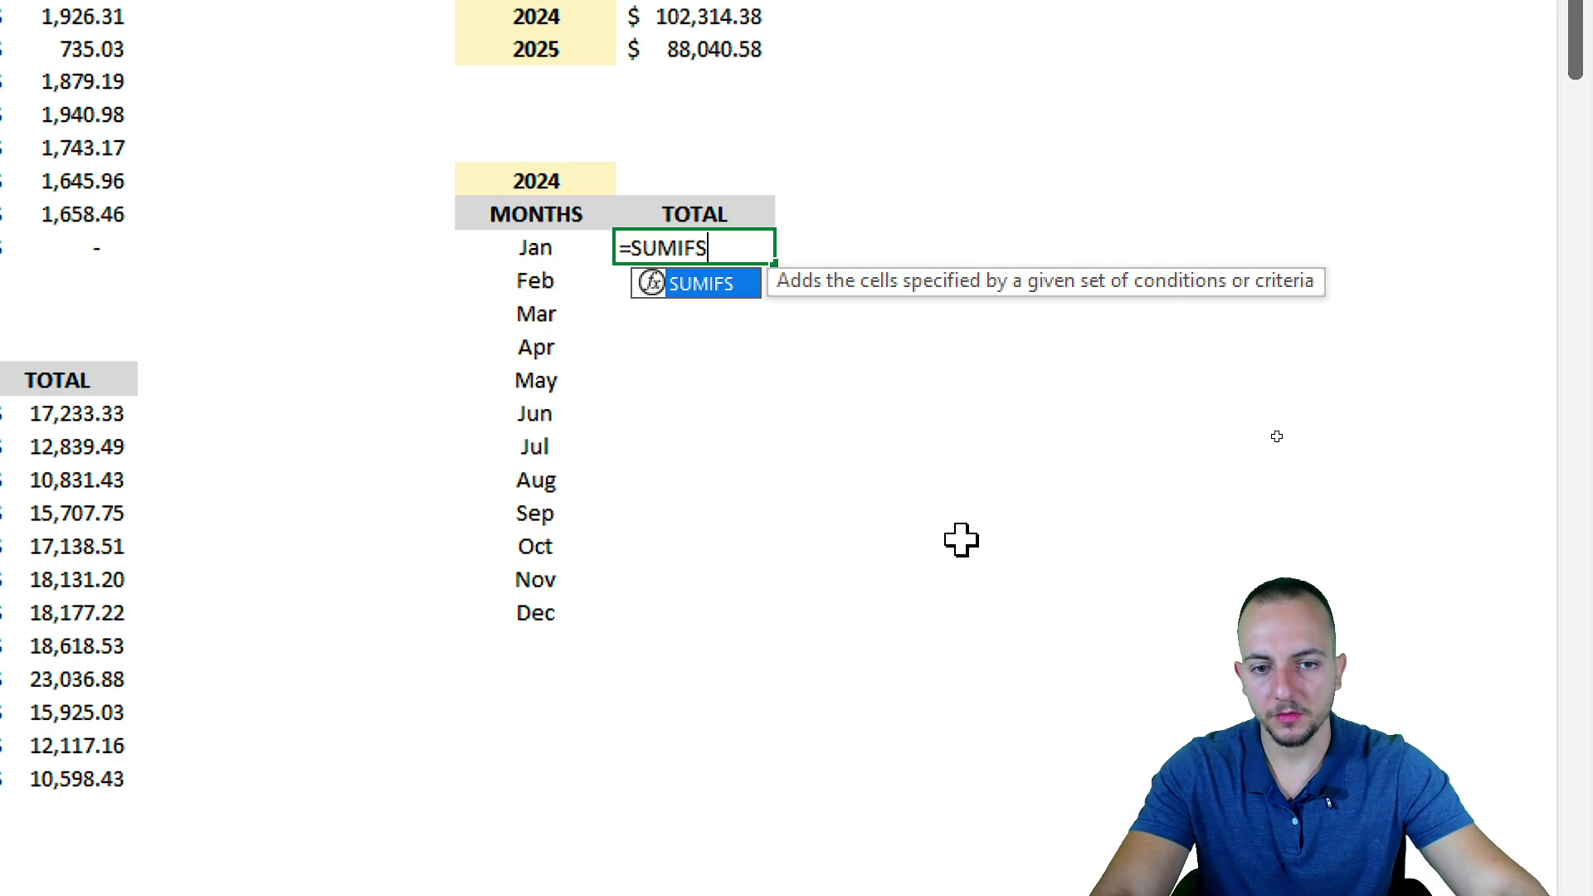
pyautogui.doubleClick(701, 291)
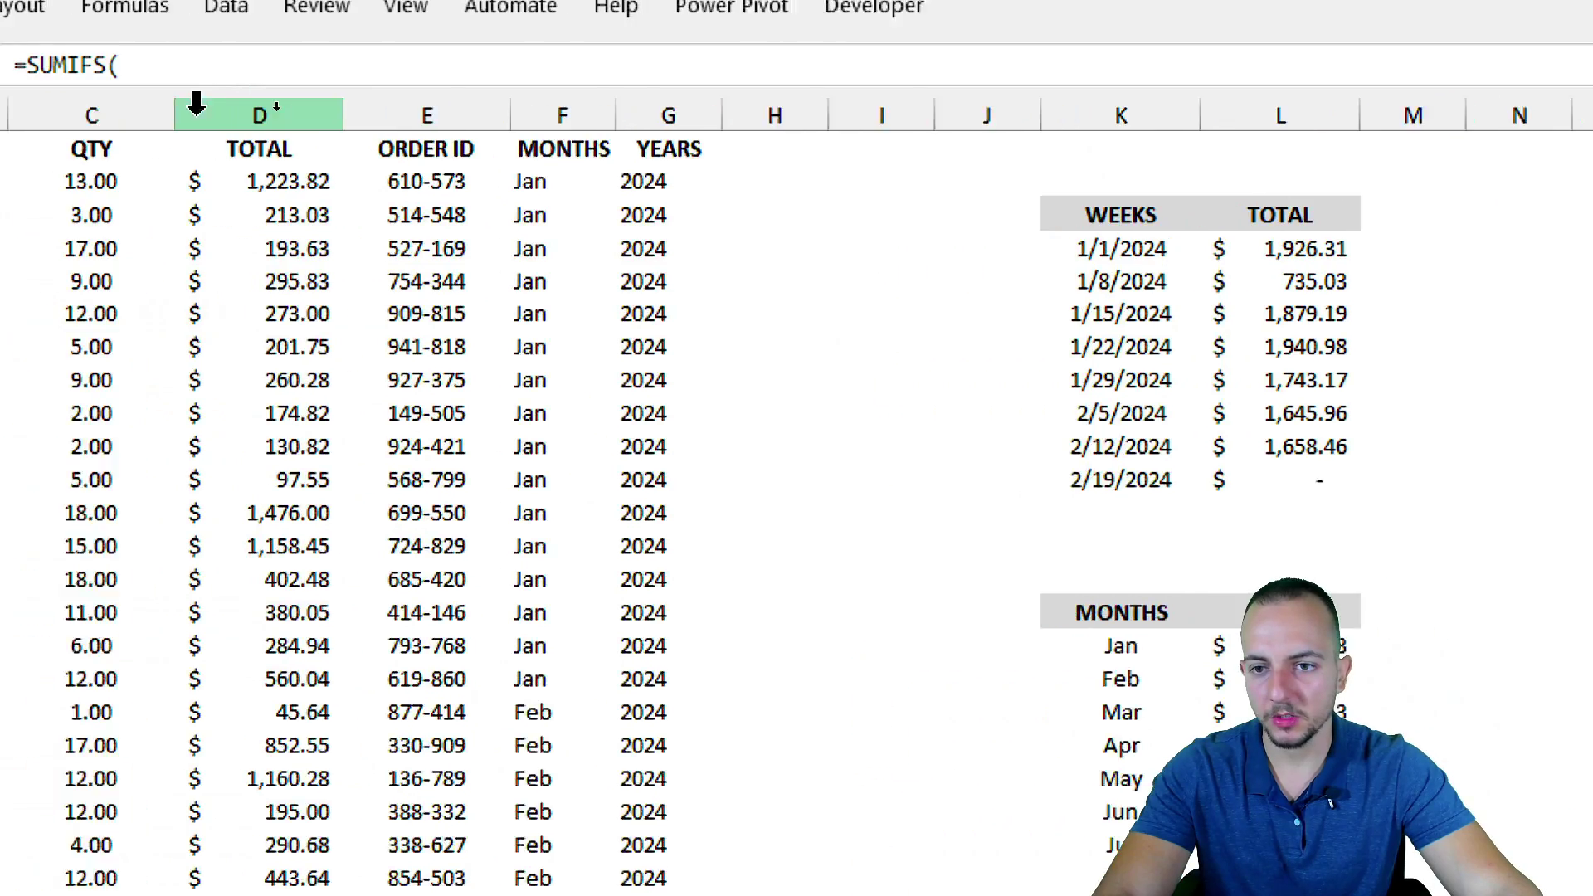
pyautogui.click(559, 116)
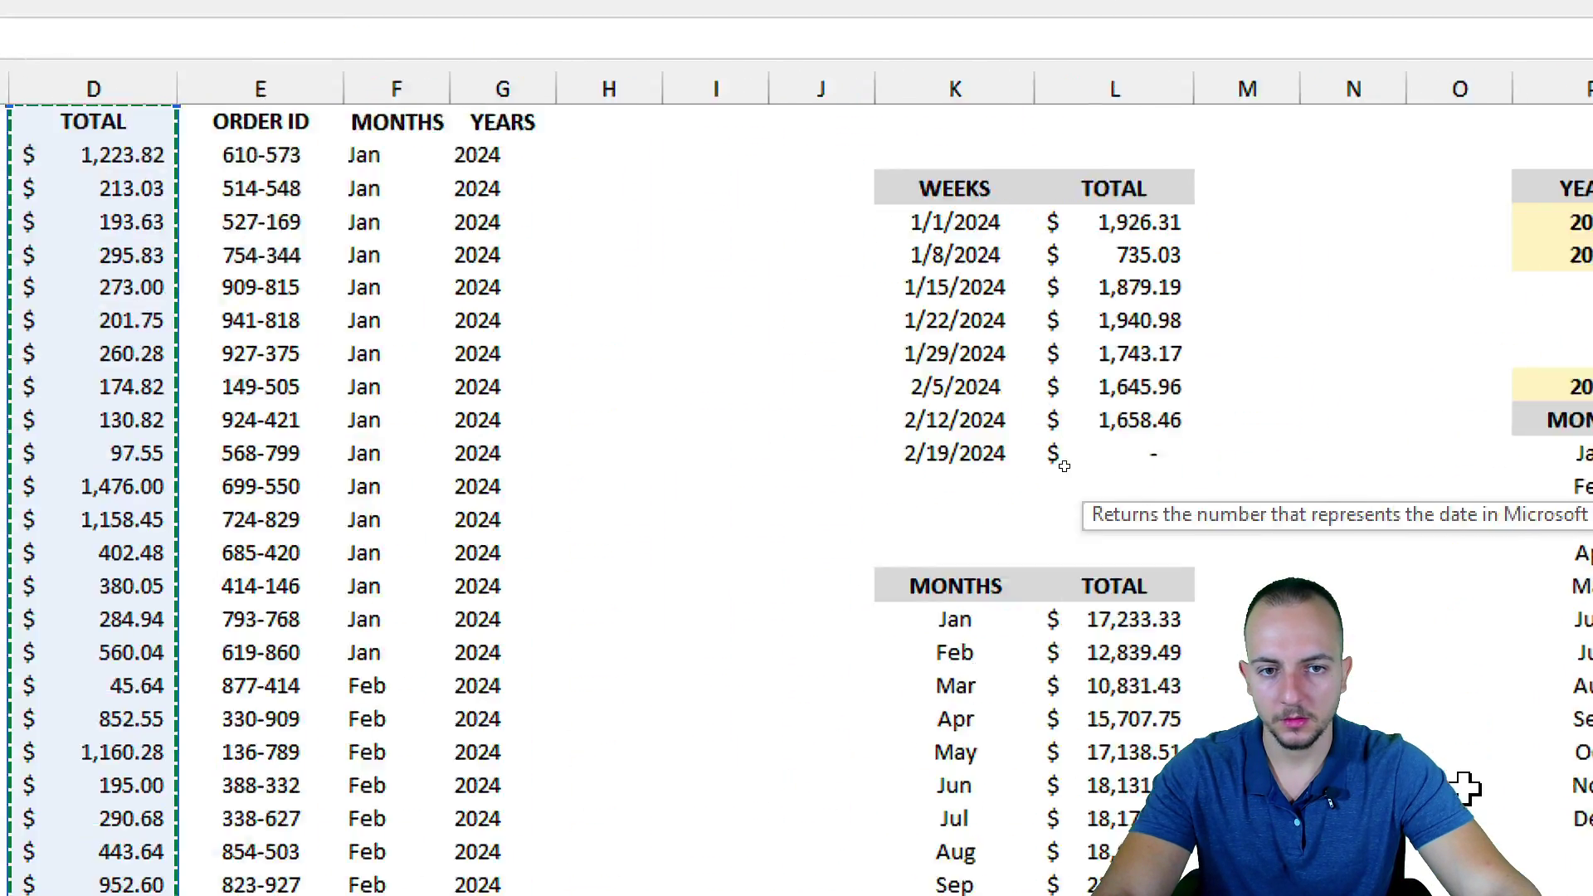
pyautogui.write(',')
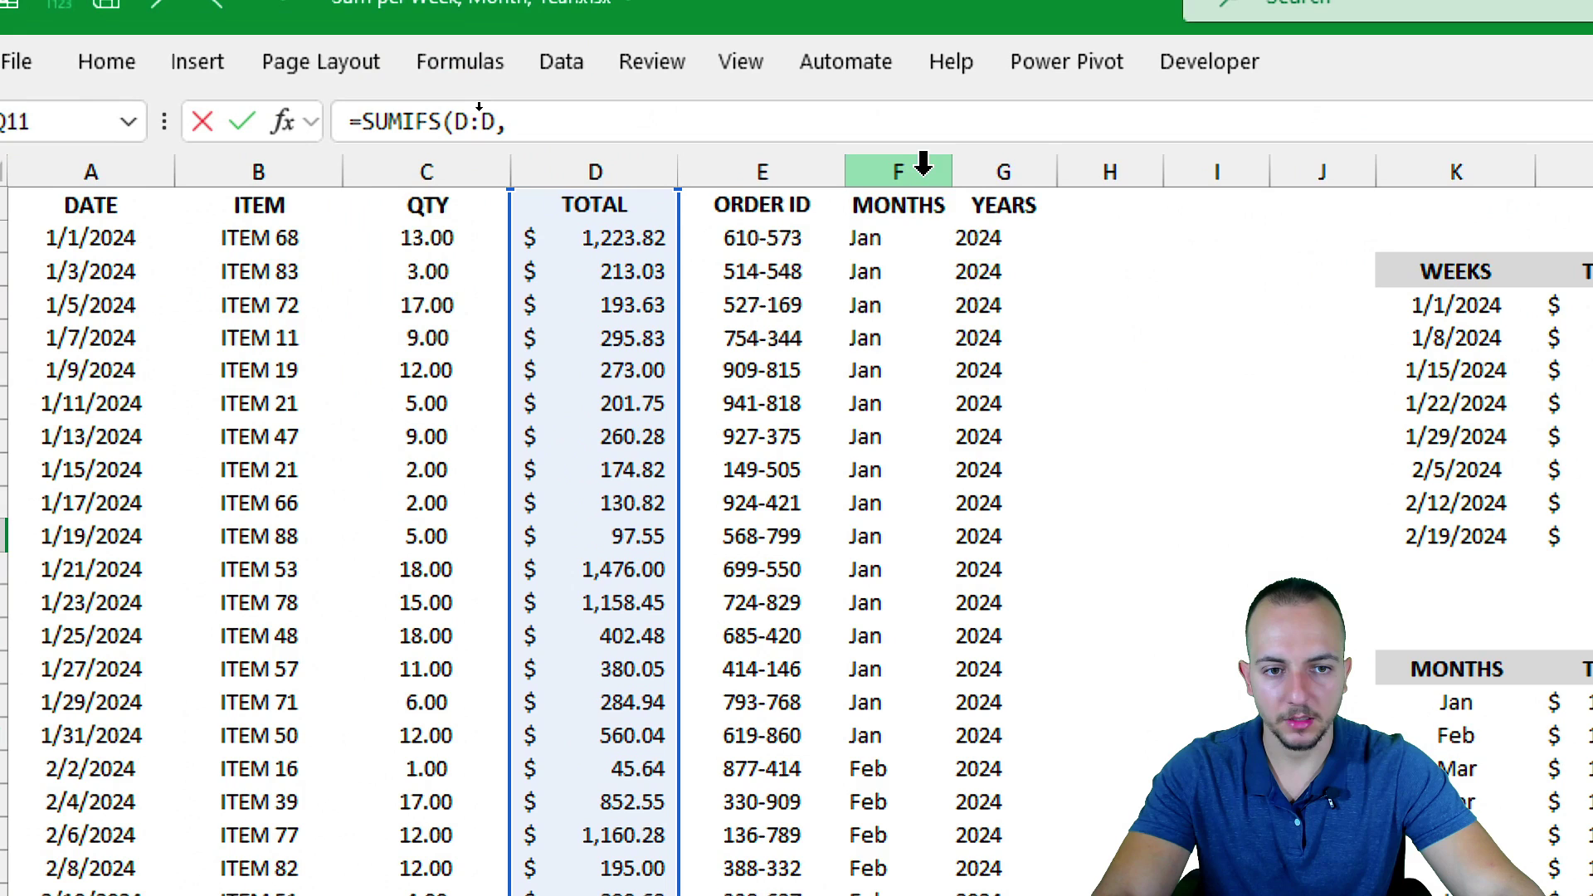
# Step: Add the month condition to the SUMIFS formula, with F:F as the first criteria range and P11 as its criterion
pyautogui.click(913, 160)
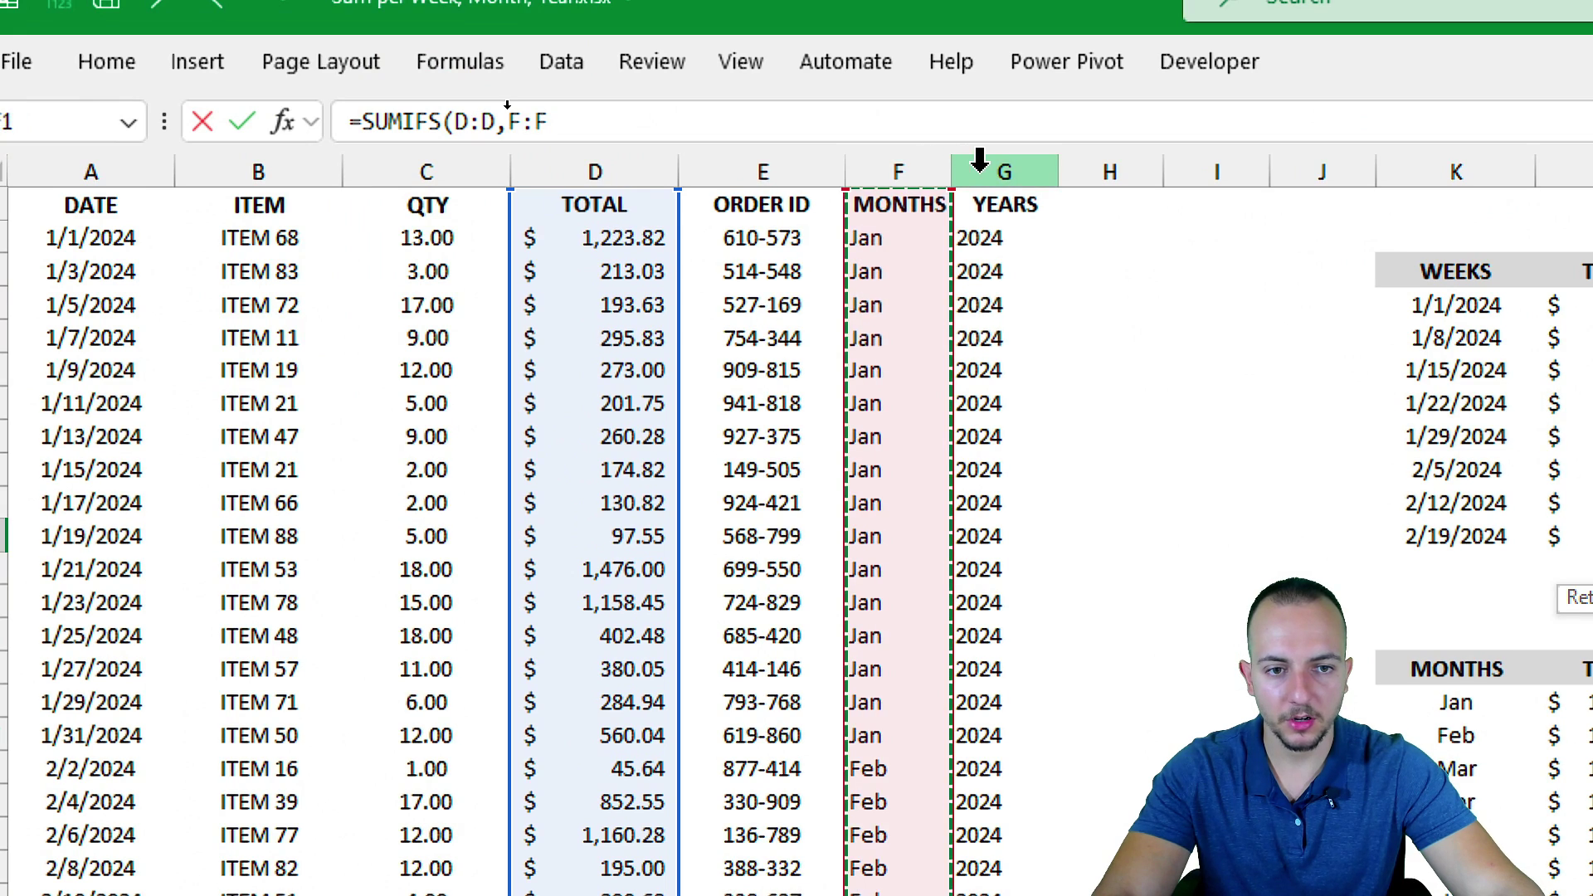
pyautogui.click(980, 161)
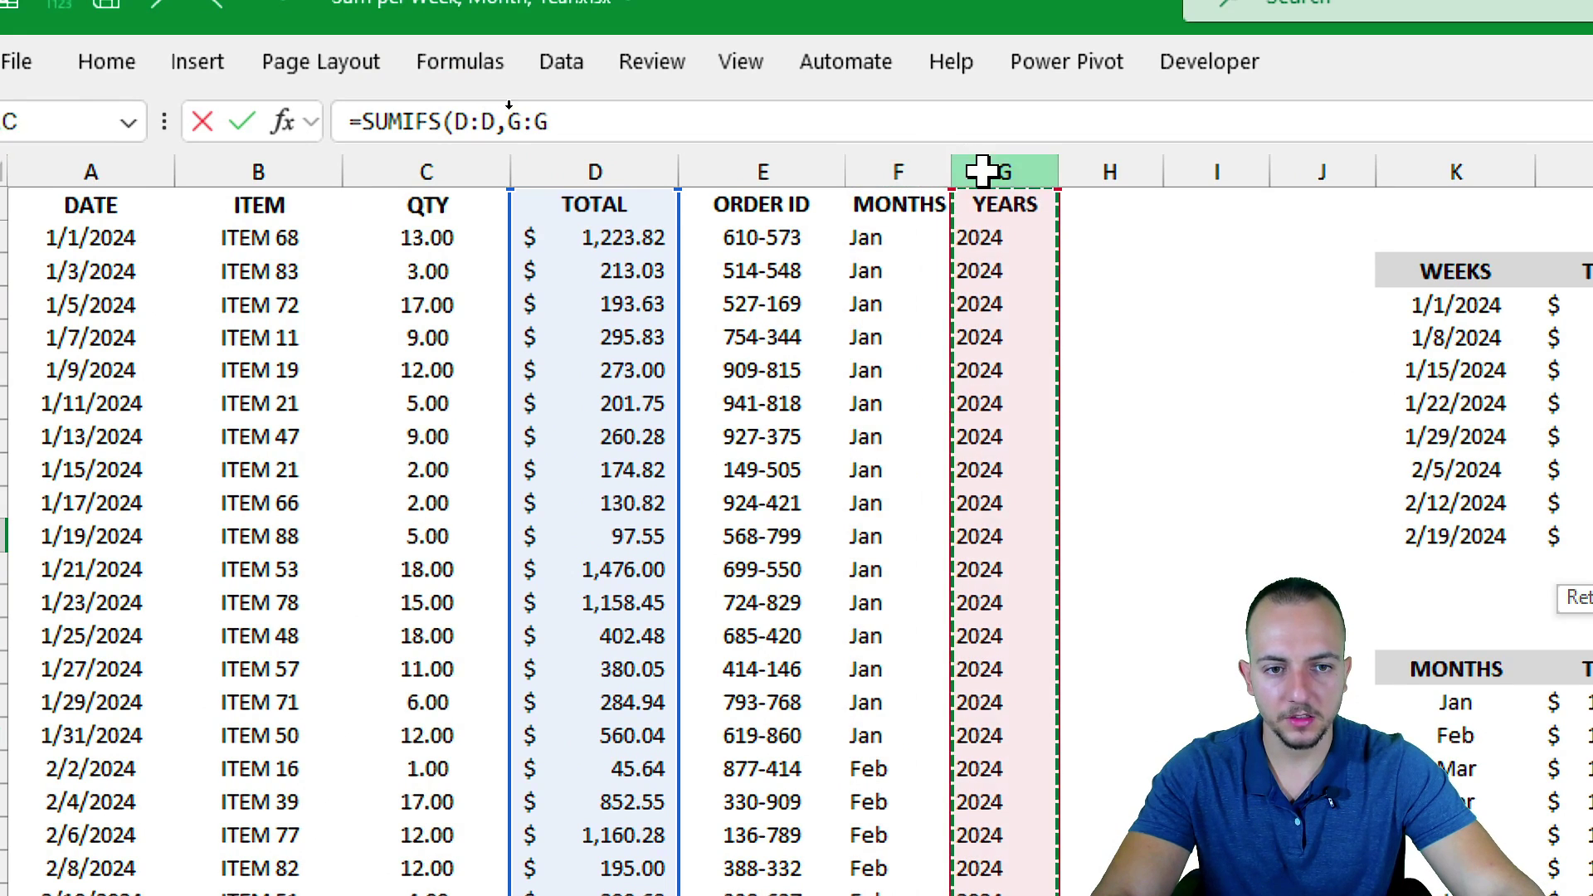
pyautogui.click(937, 171)
pyautogui.press('F2')
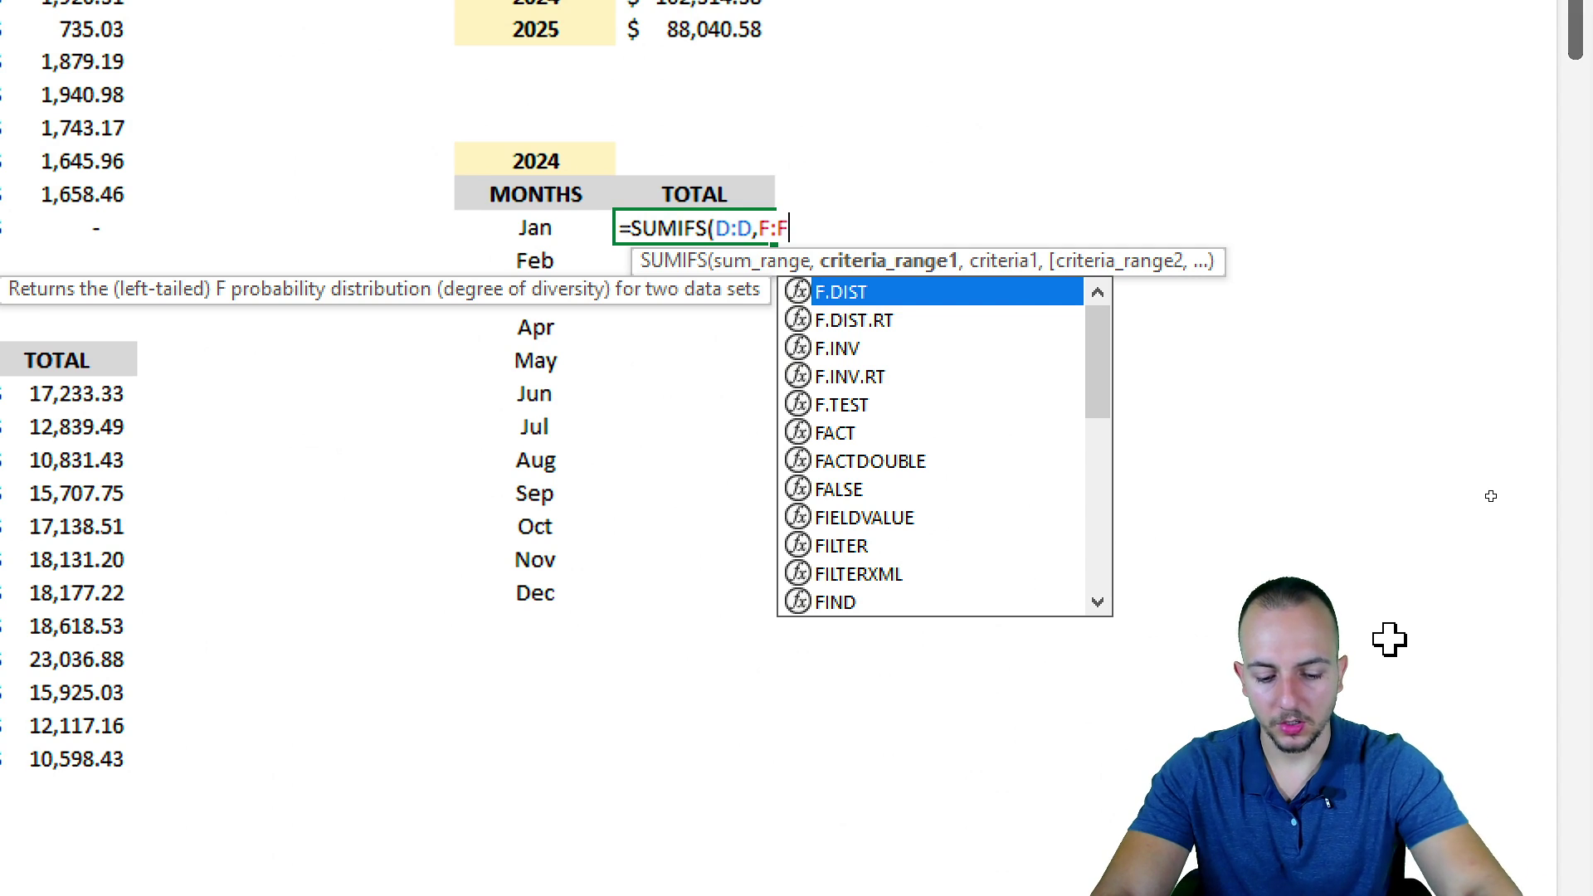
pyautogui.write(',')
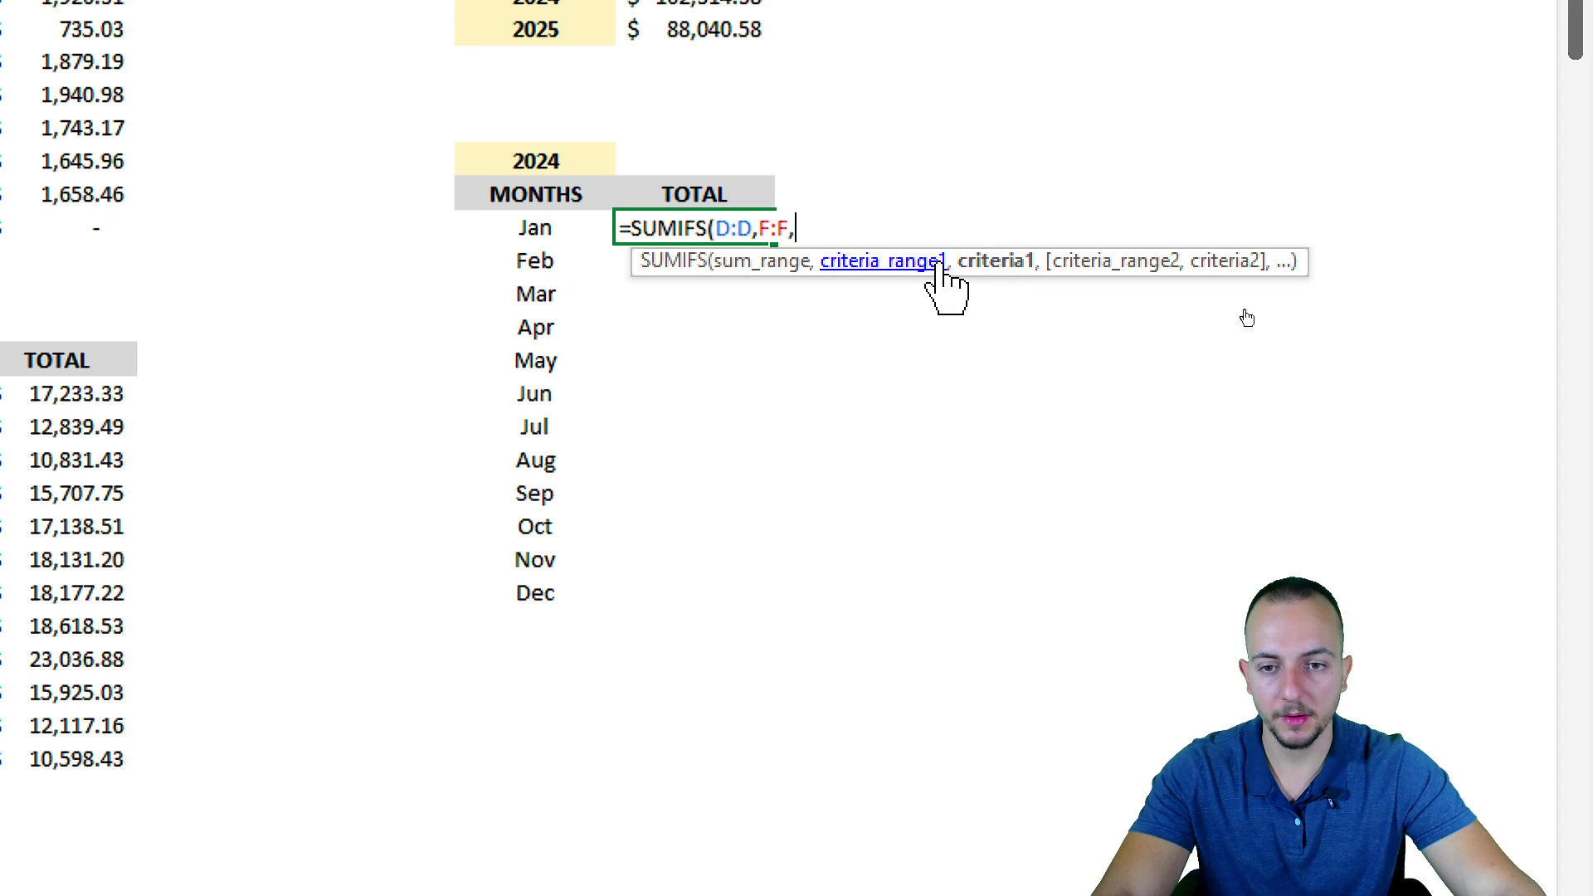
pyautogui.click(548, 227)
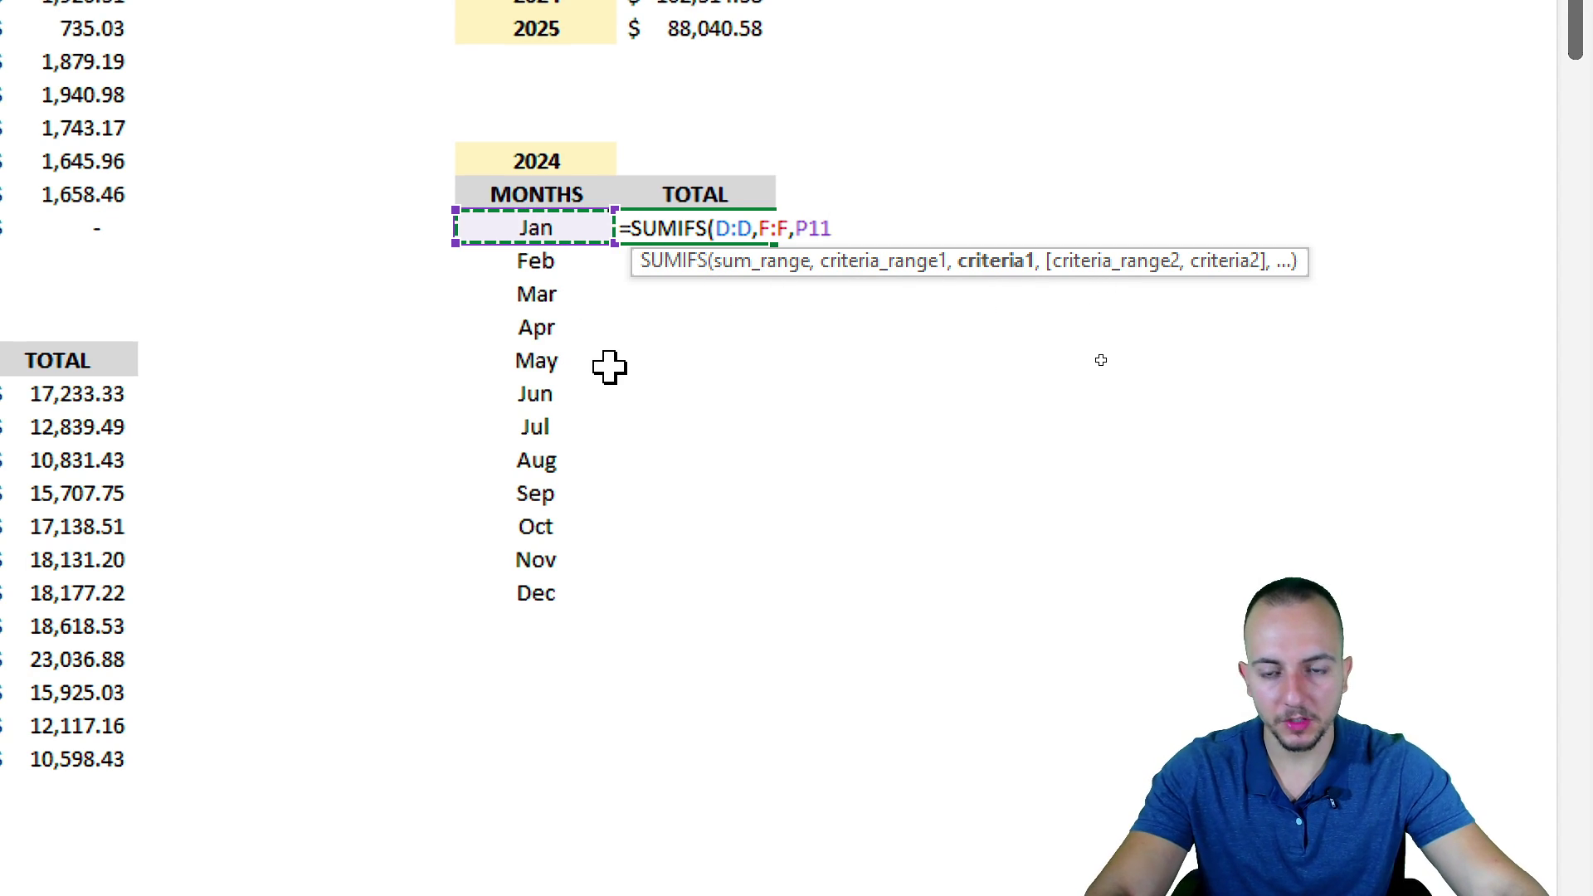
pyautogui.write(',')
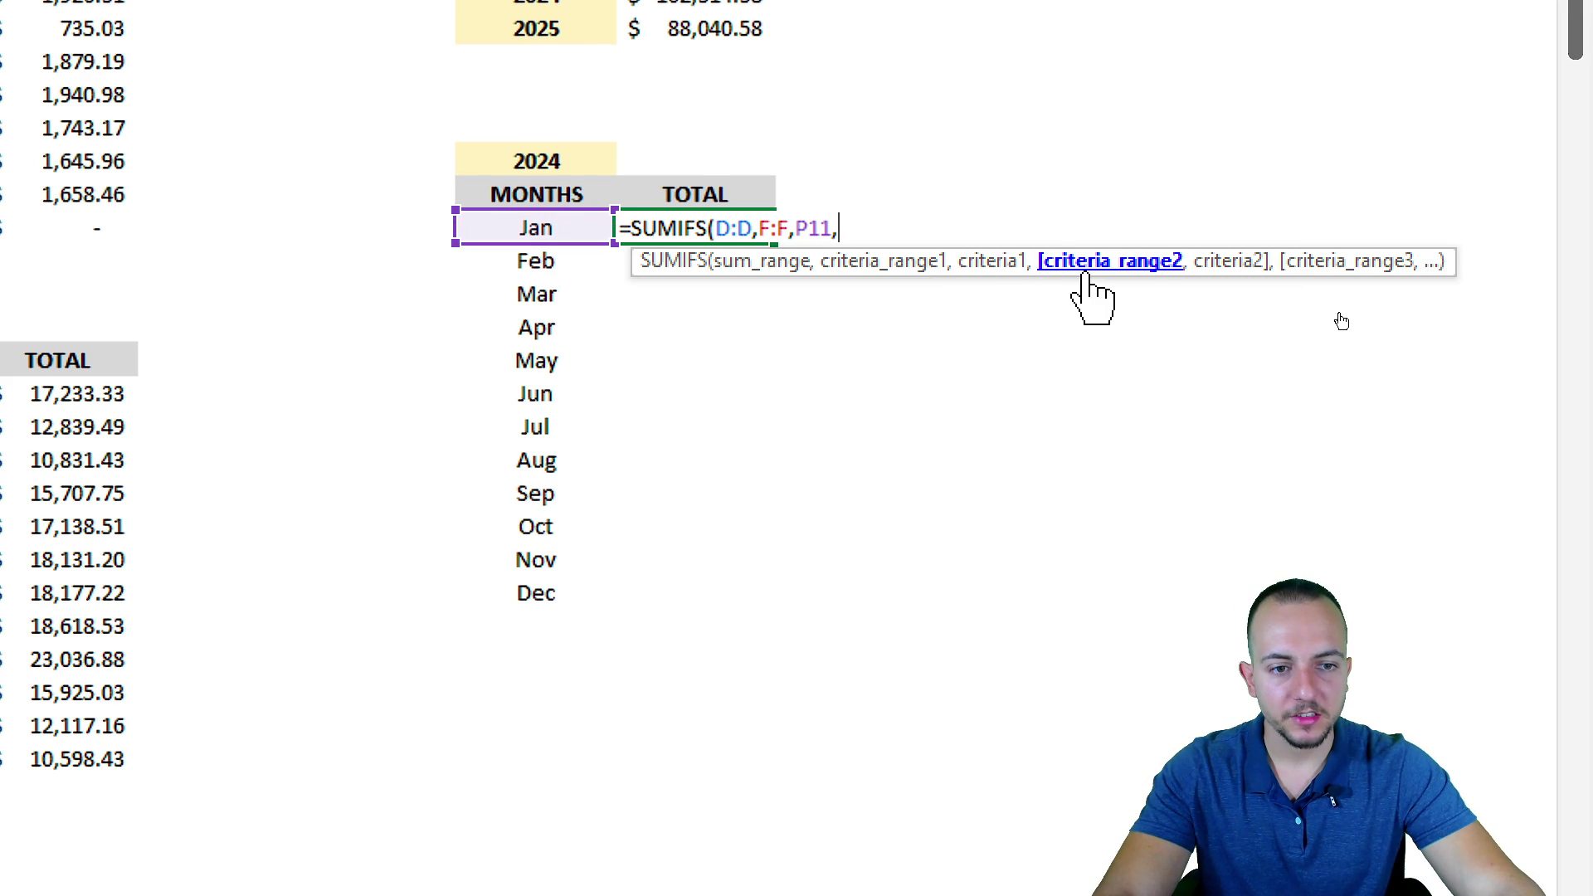
# Step: Add the year condition to the SUMIFS formula, with G:G as the second criteria range and P9 as its criterion
pyautogui.hscroll(-10, 199, 320)
pyautogui.scroll(1, 199, 110)
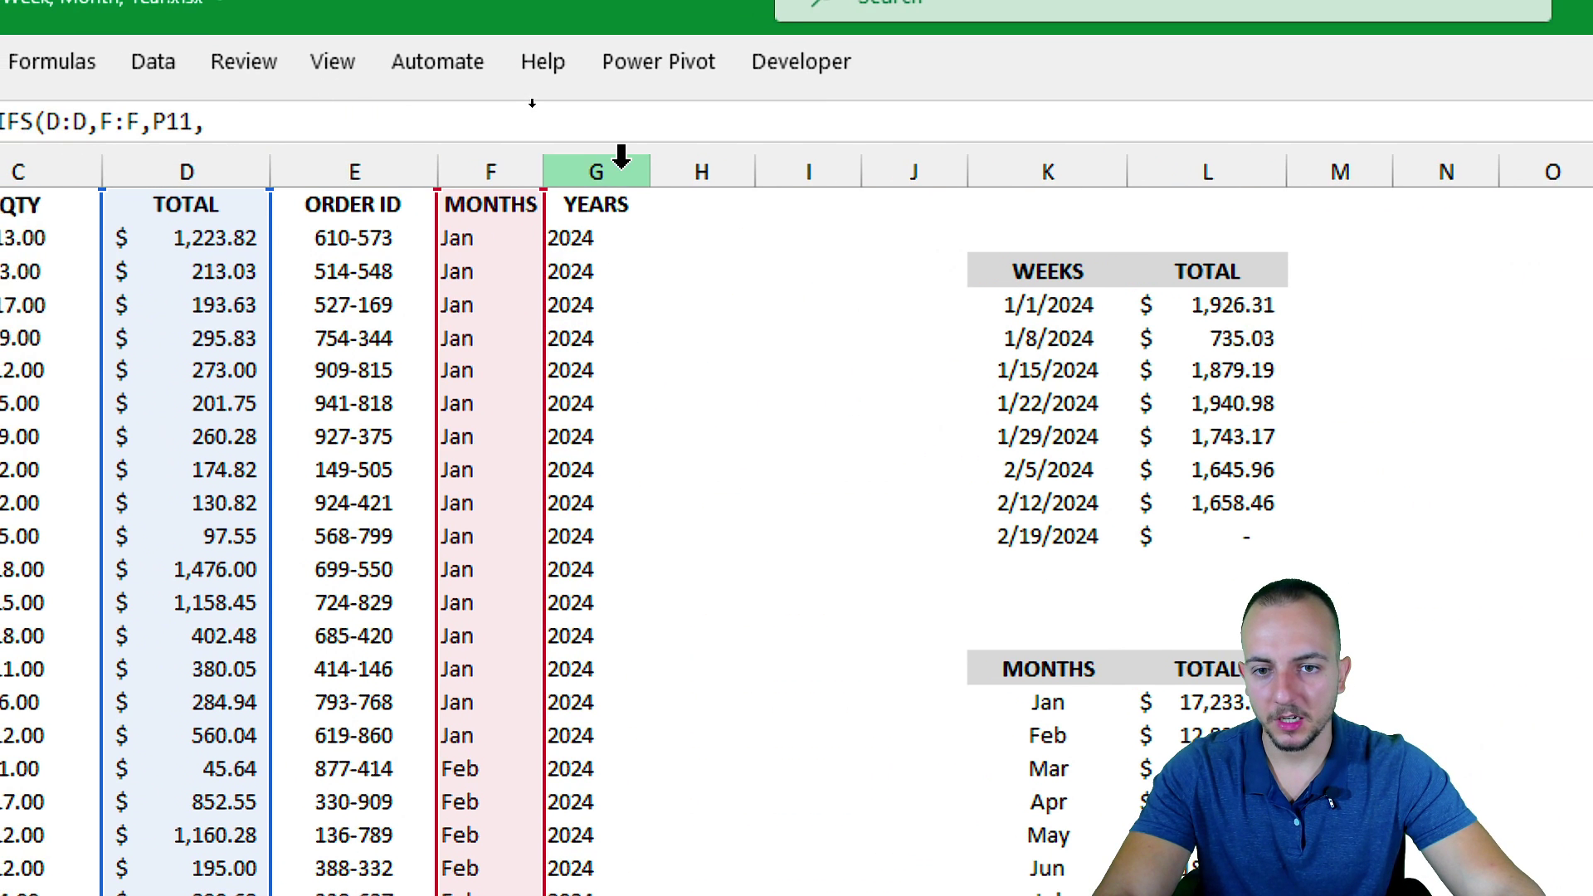
pyautogui.click(620, 156)
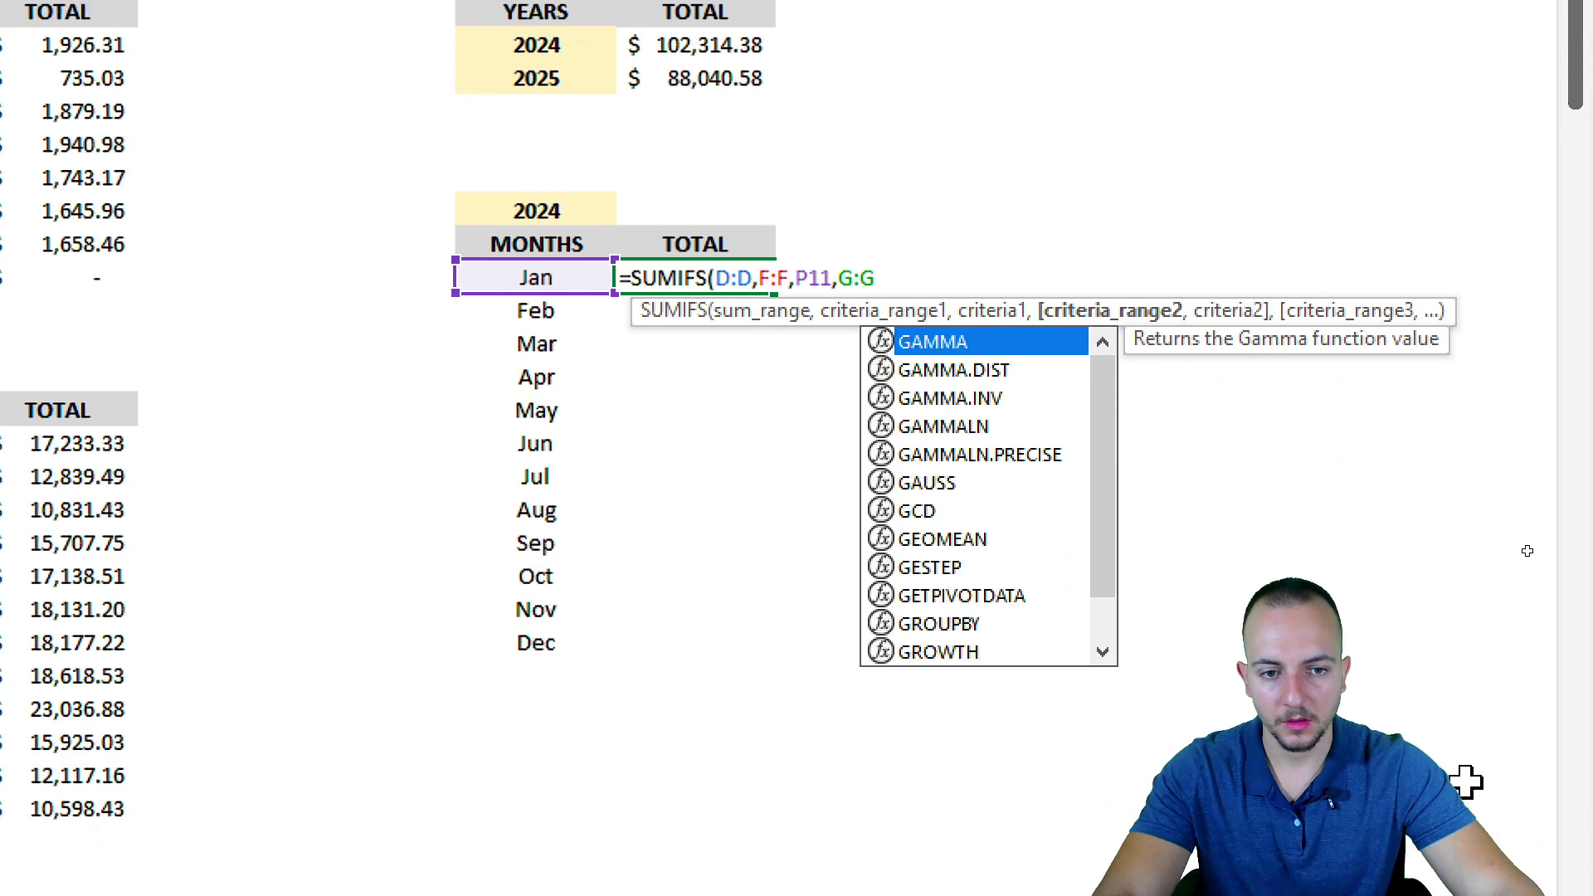
pyautogui.write(',')
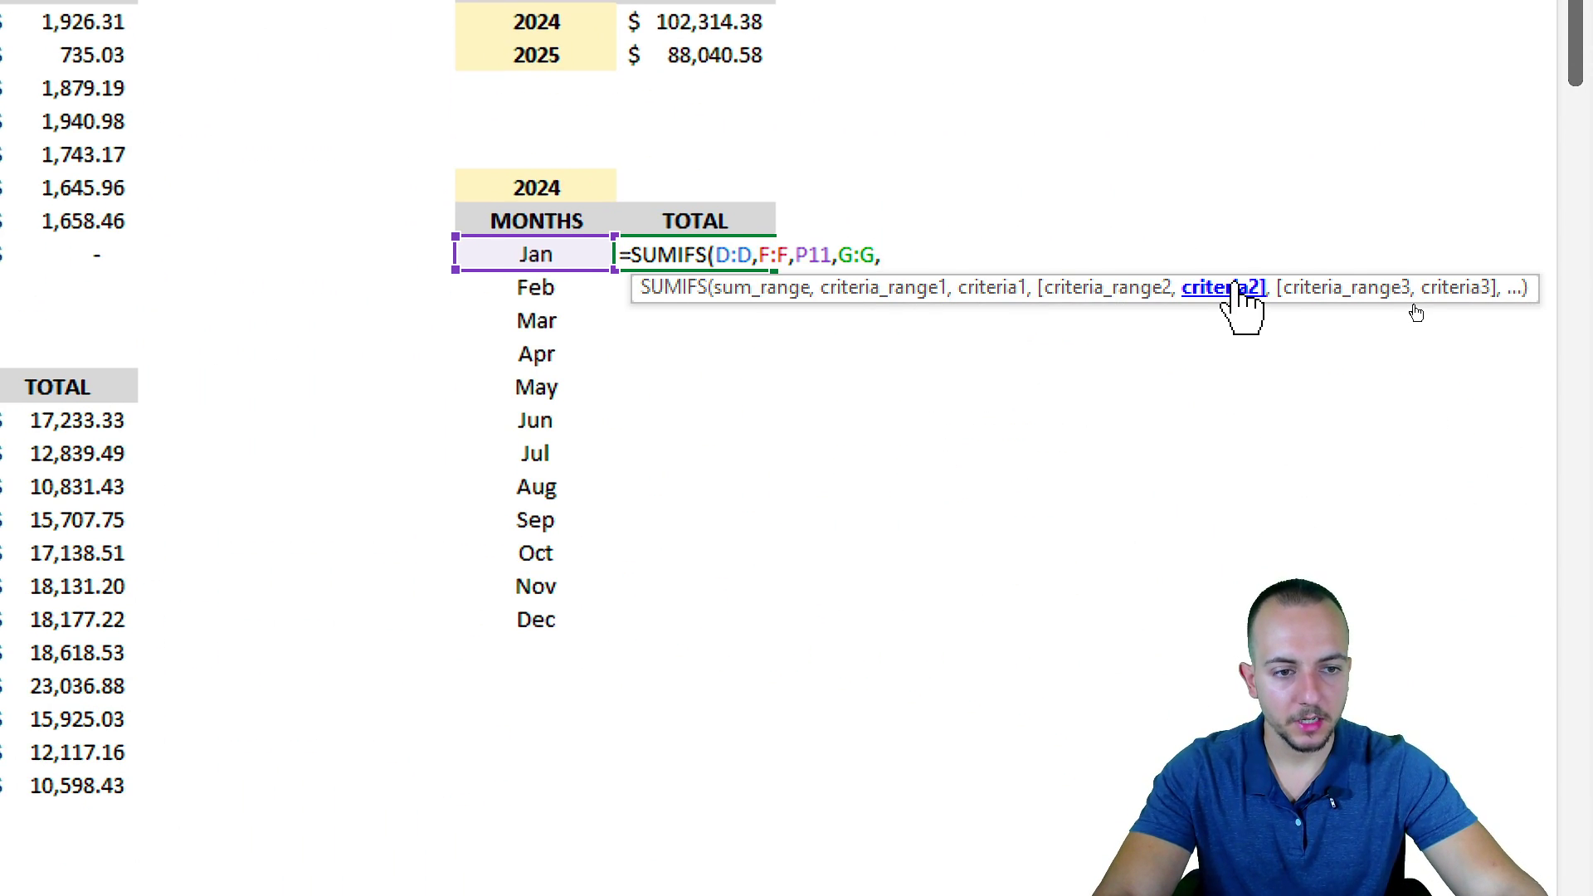
pyautogui.click(544, 188)
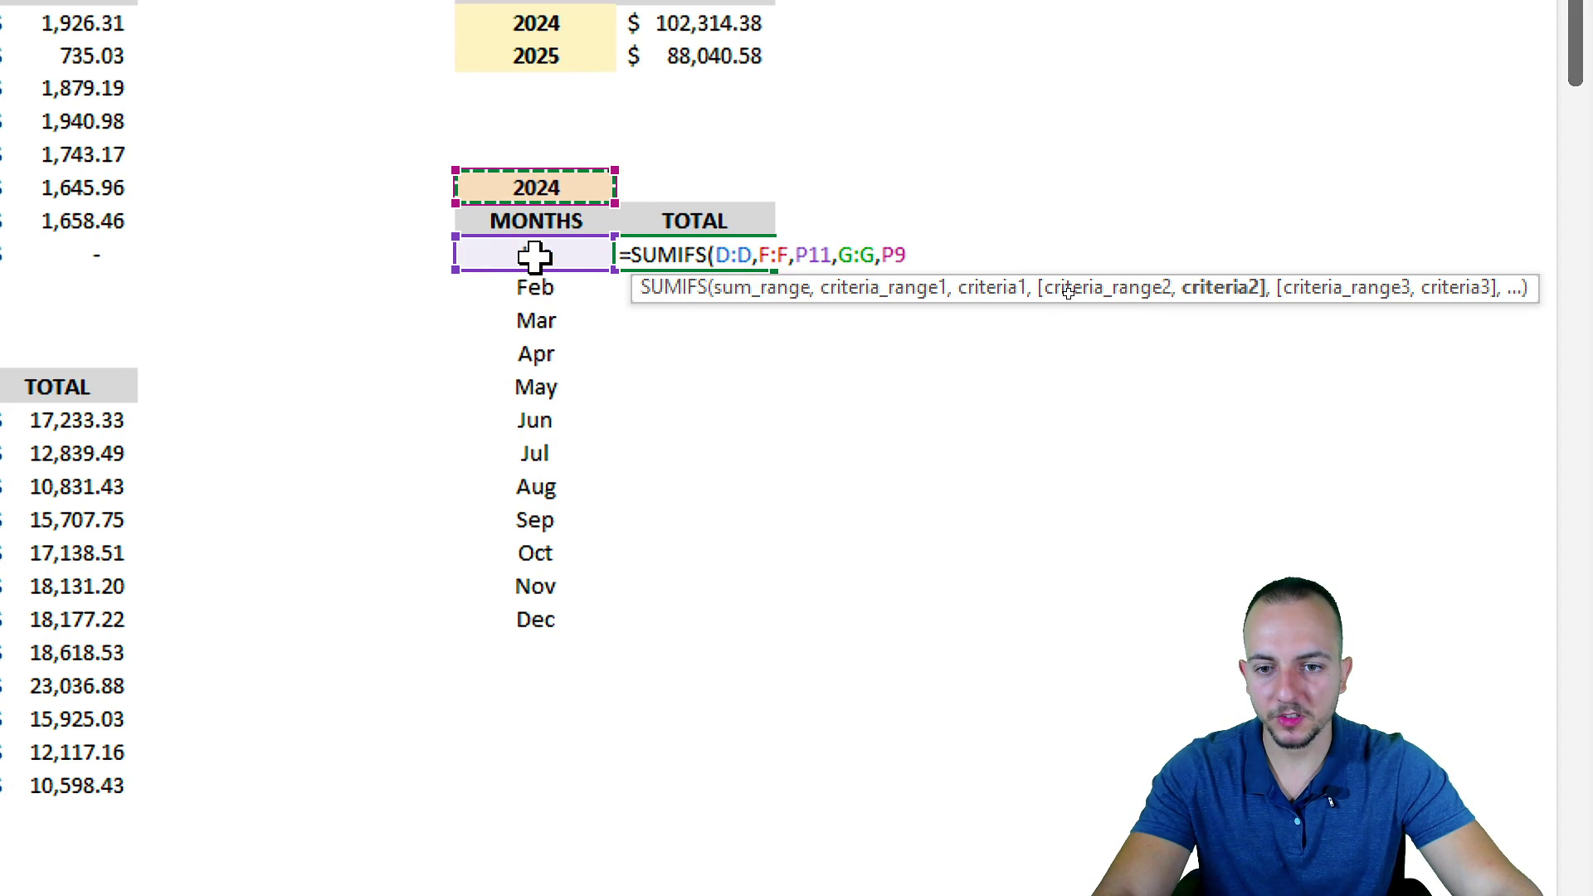
# Step: Move the formula's month and year references down the month list to show how they shift, and return them to P11 and P9
pyautogui.click(541, 325)
pyautogui.click(536, 487)
pyautogui.click(536, 288)
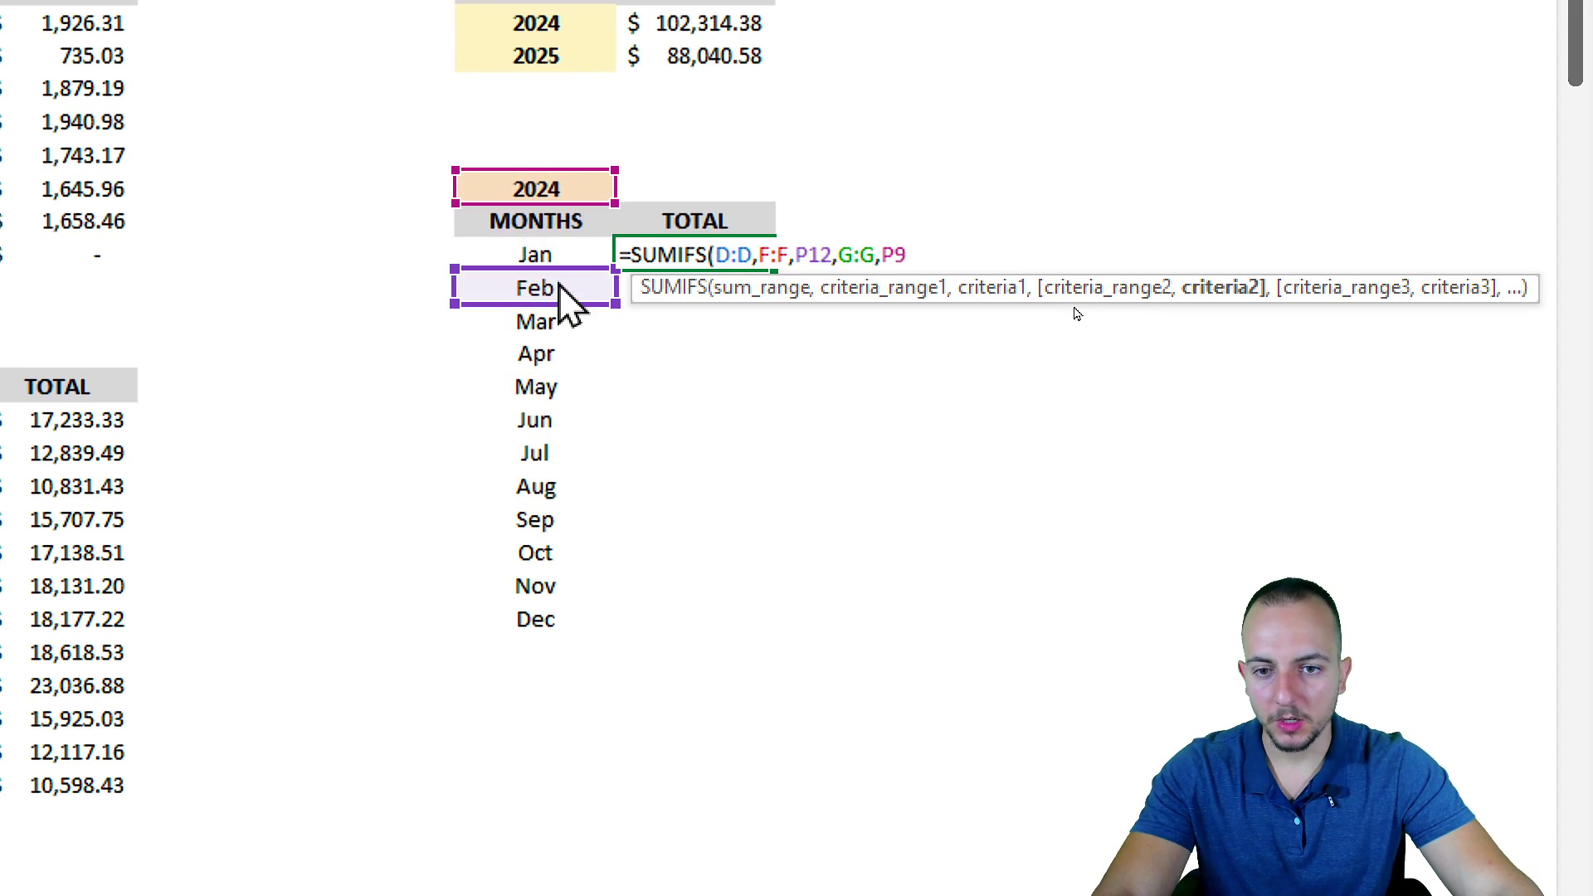
pyautogui.click(536, 255)
pyautogui.click(581, 325)
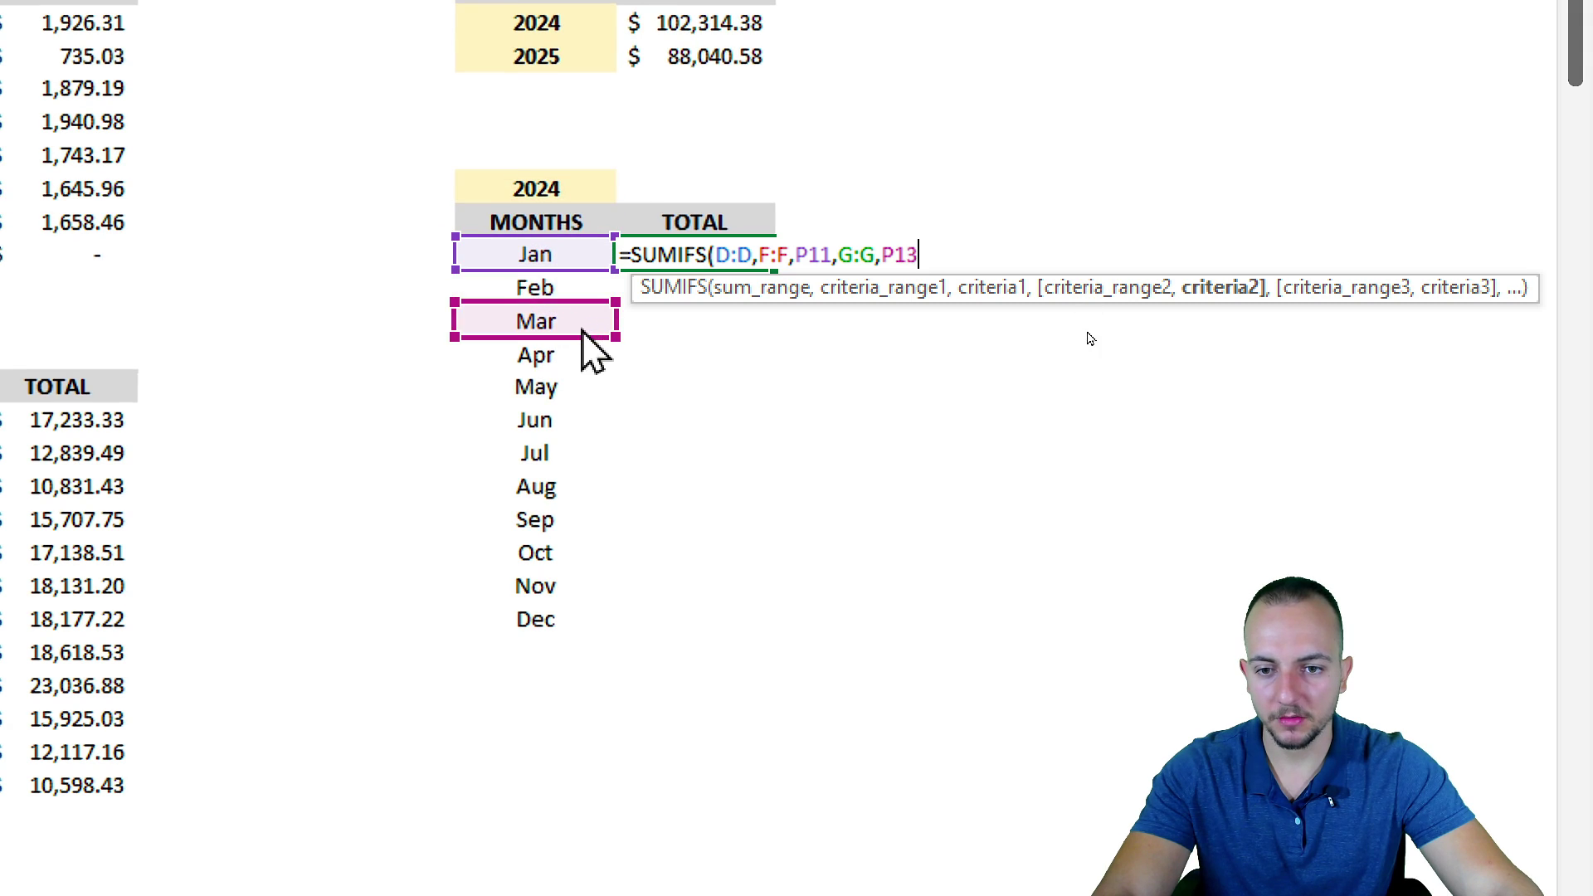
pyautogui.click(580, 453)
pyautogui.click(571, 718)
pyautogui.click(585, 526)
pyautogui.click(611, 186)
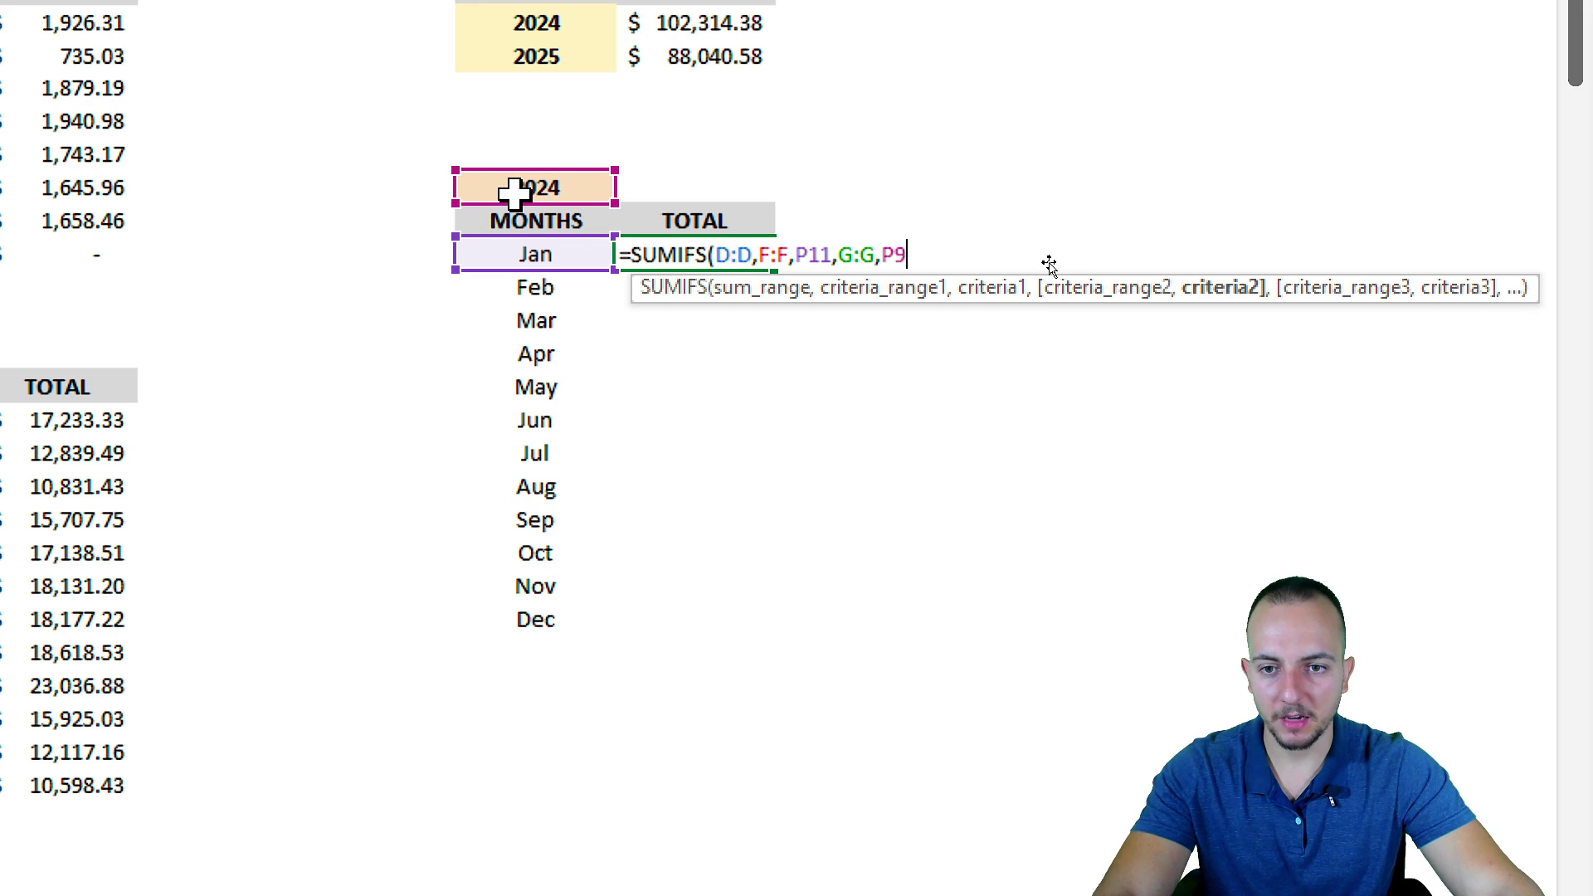
pyautogui.click(552, 319)
pyautogui.click(556, 191)
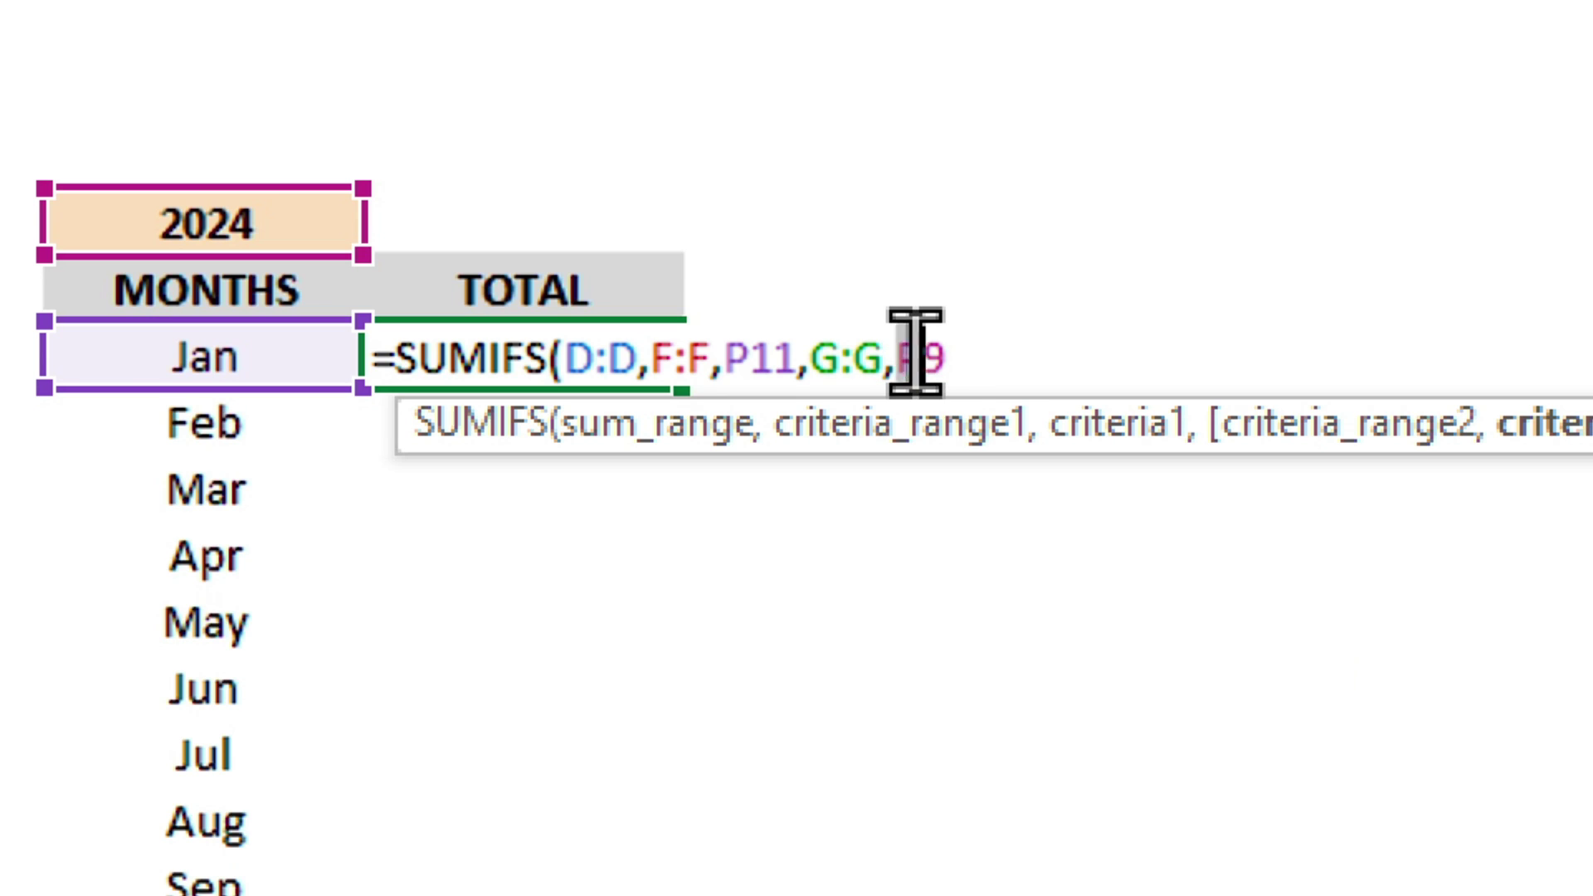
# Step: Lock the year reference as $P$9, enter the SUMIFS formula in Q11, and copy it down to the Dec row
pyautogui.doubleClick(915, 349)
pyautogui.press('F4')
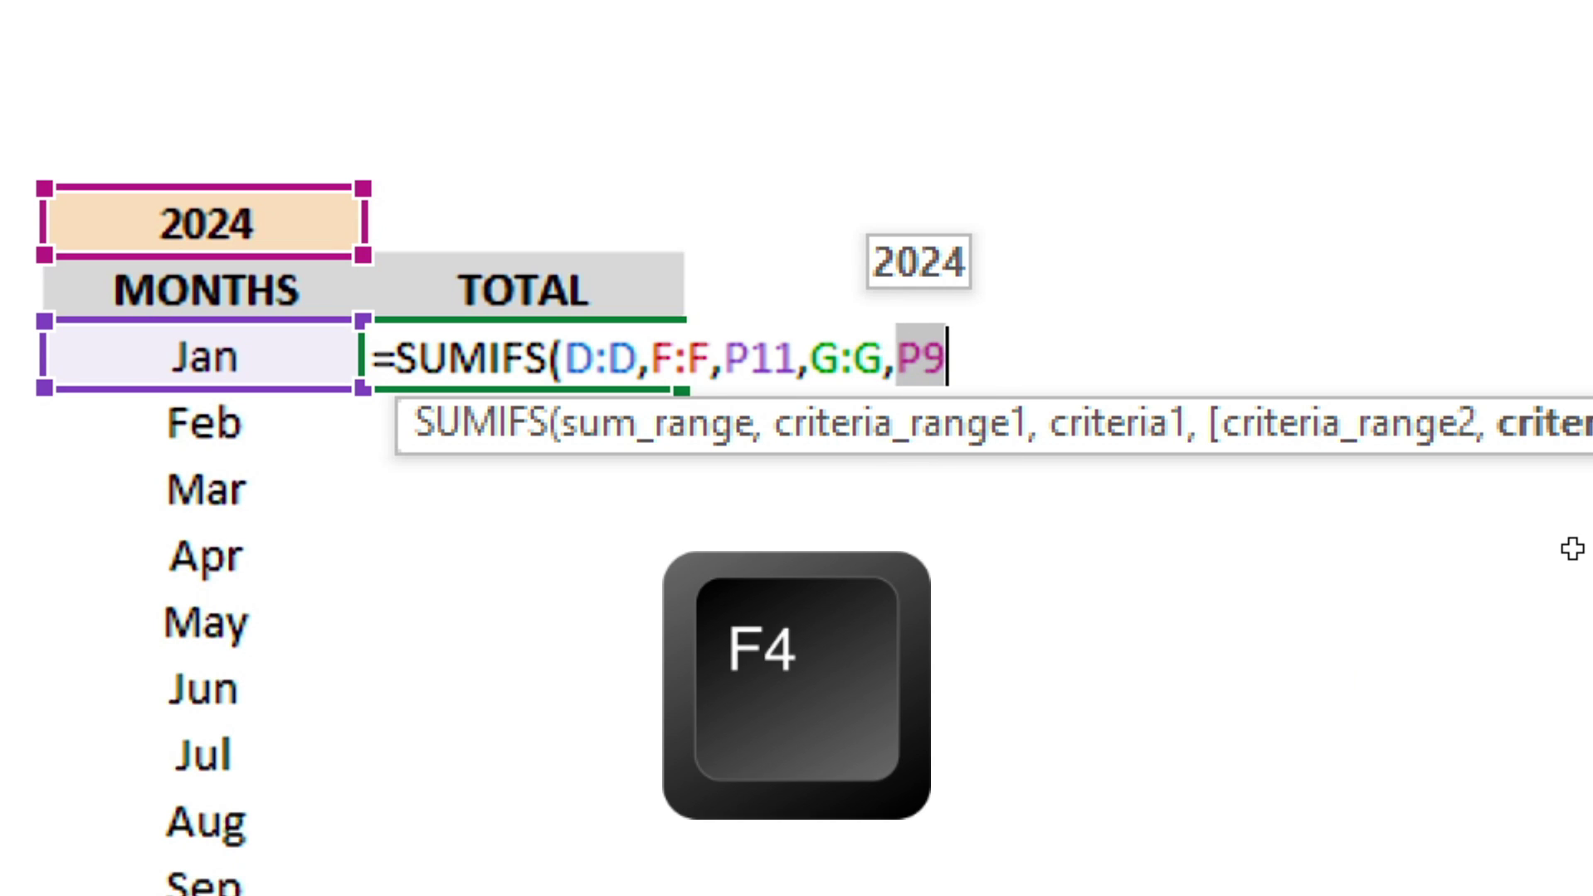
pyautogui.press('F4')
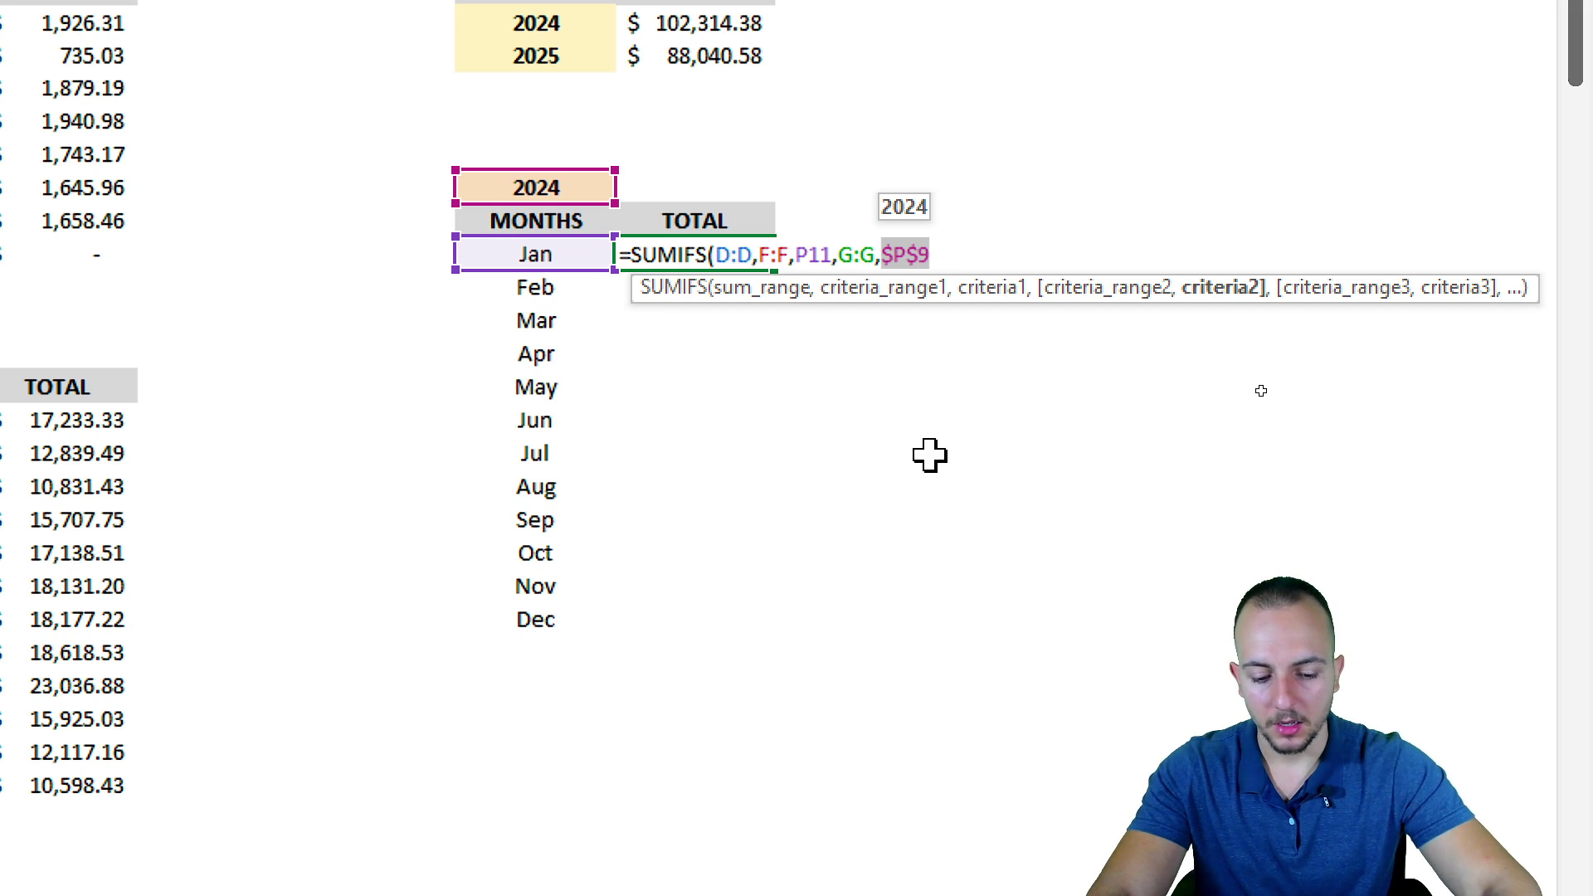
pyautogui.press('Return')
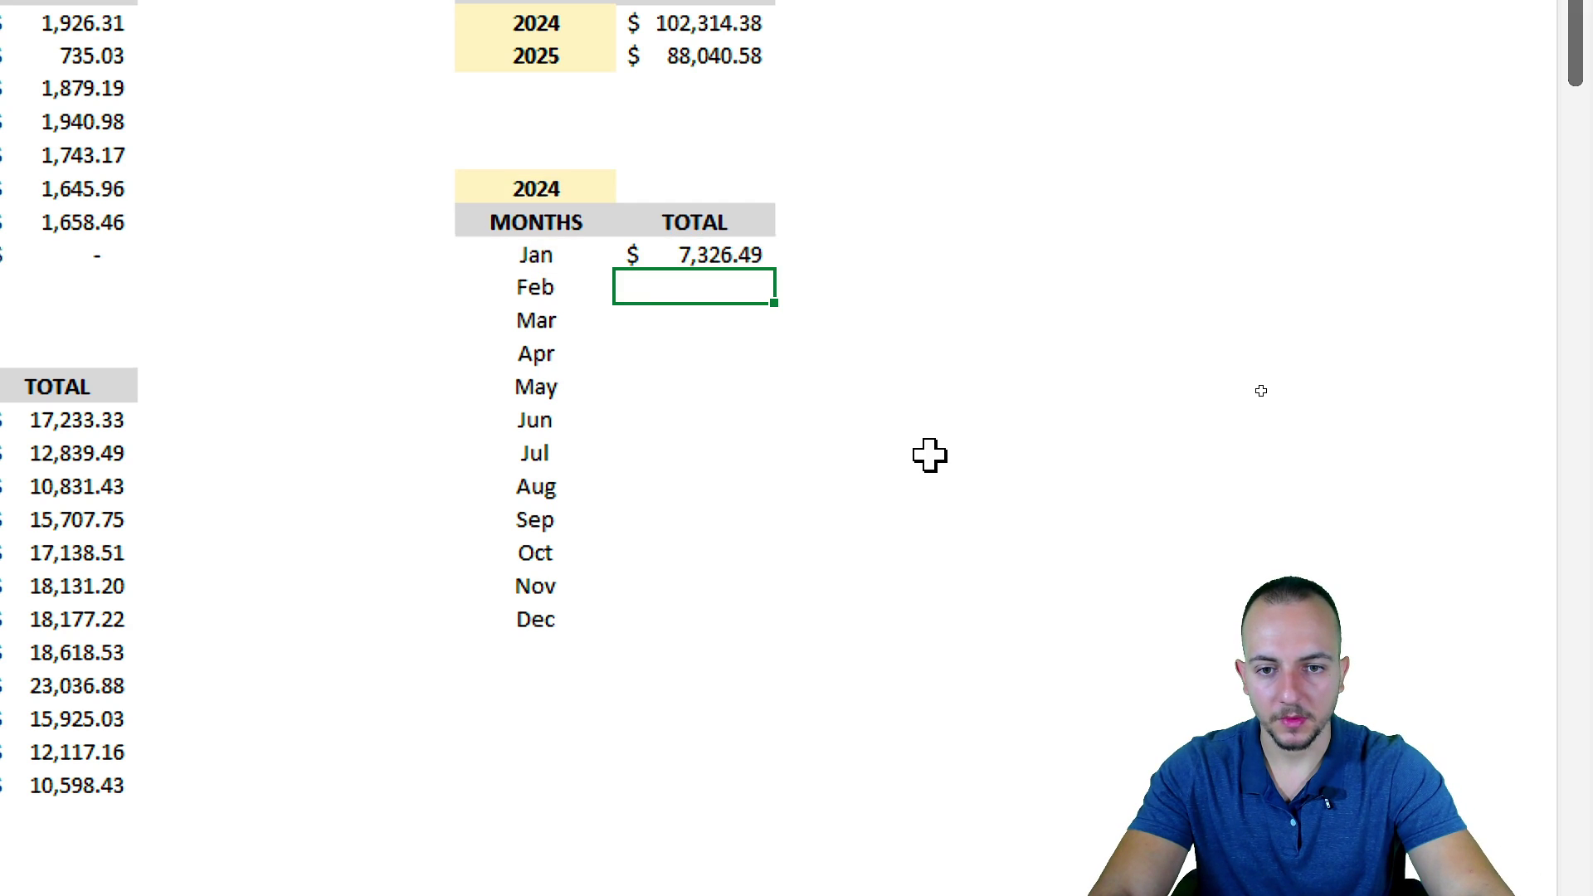
pyautogui.click(747, 259)
pyautogui.moveTo(772, 269); pyautogui.dragTo(720, 622)
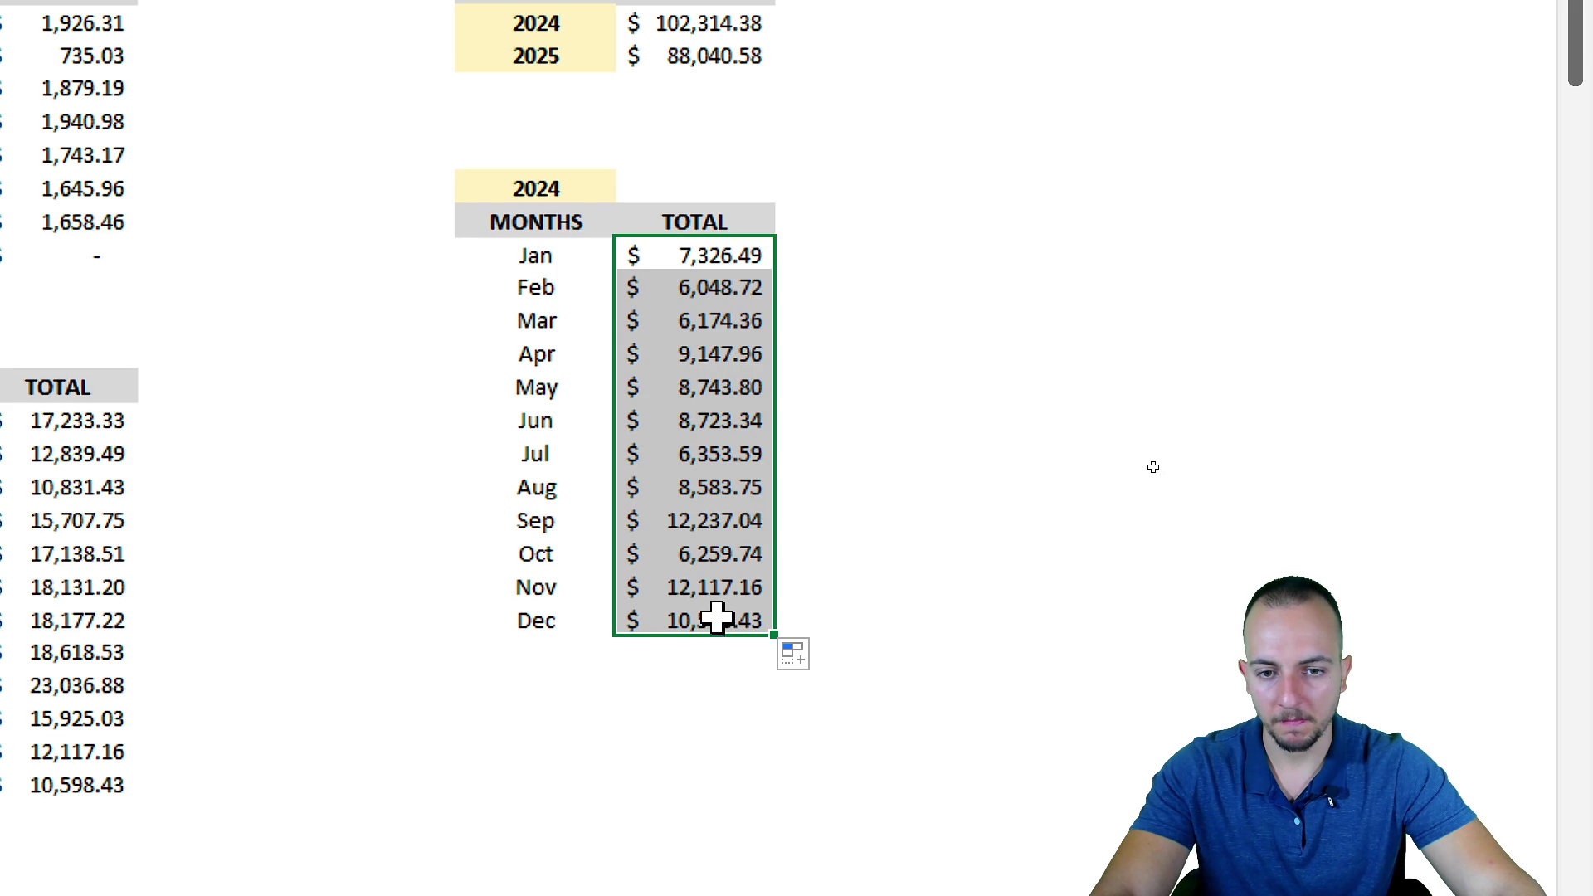
# Step: Test the monthly totals by setting the year in P9 to 2025, and undo the change
pyautogui.click(574, 186)
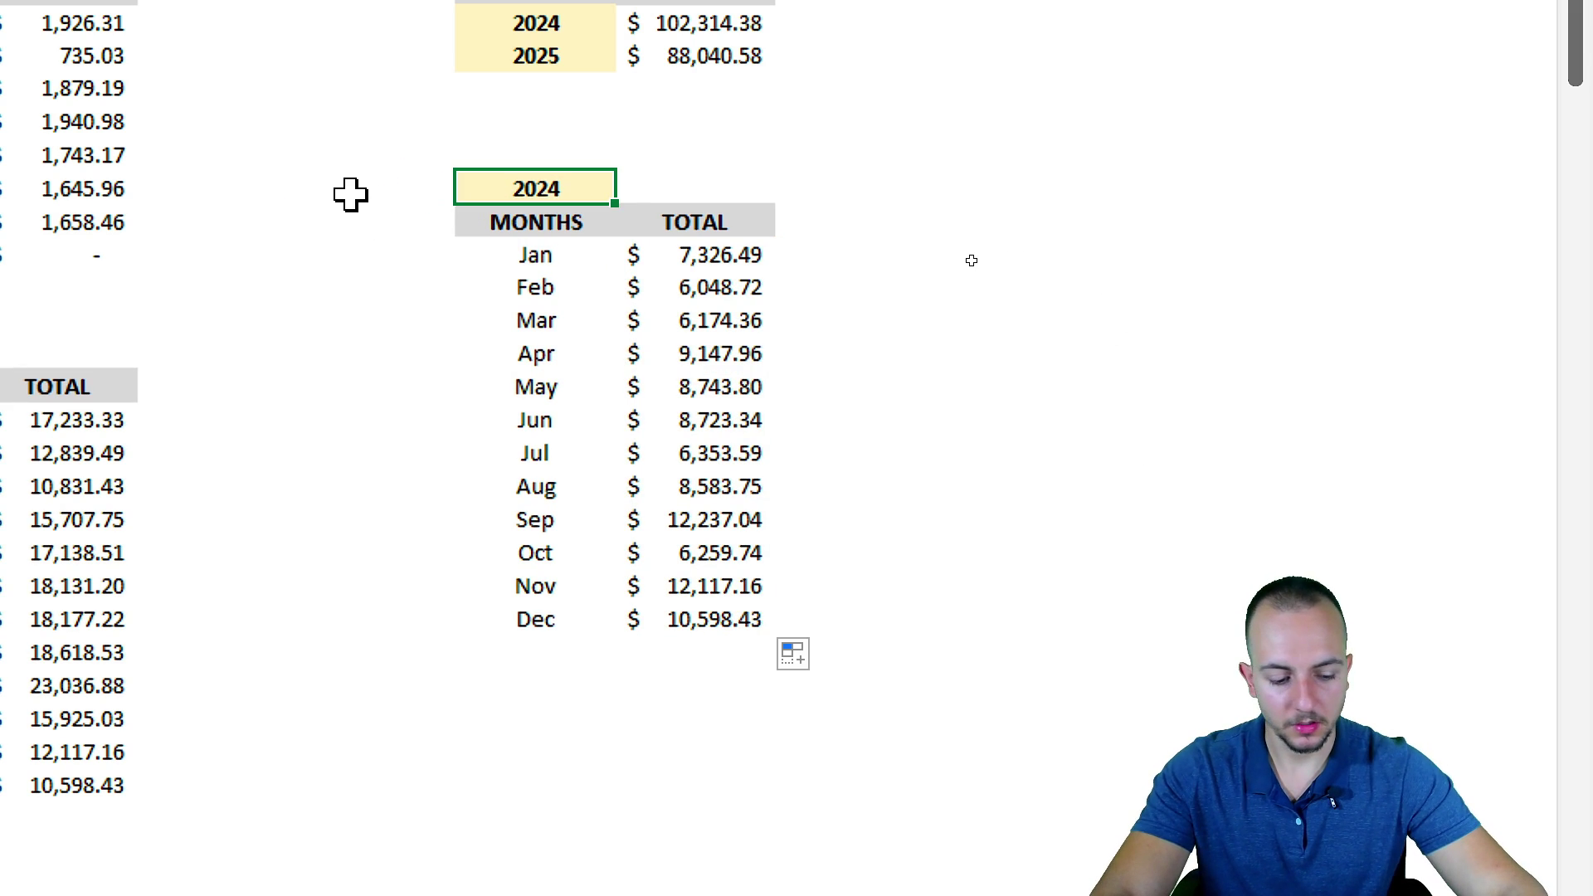
pyautogui.write('2025')
pyautogui.hotkey('ctrl', 'Return')
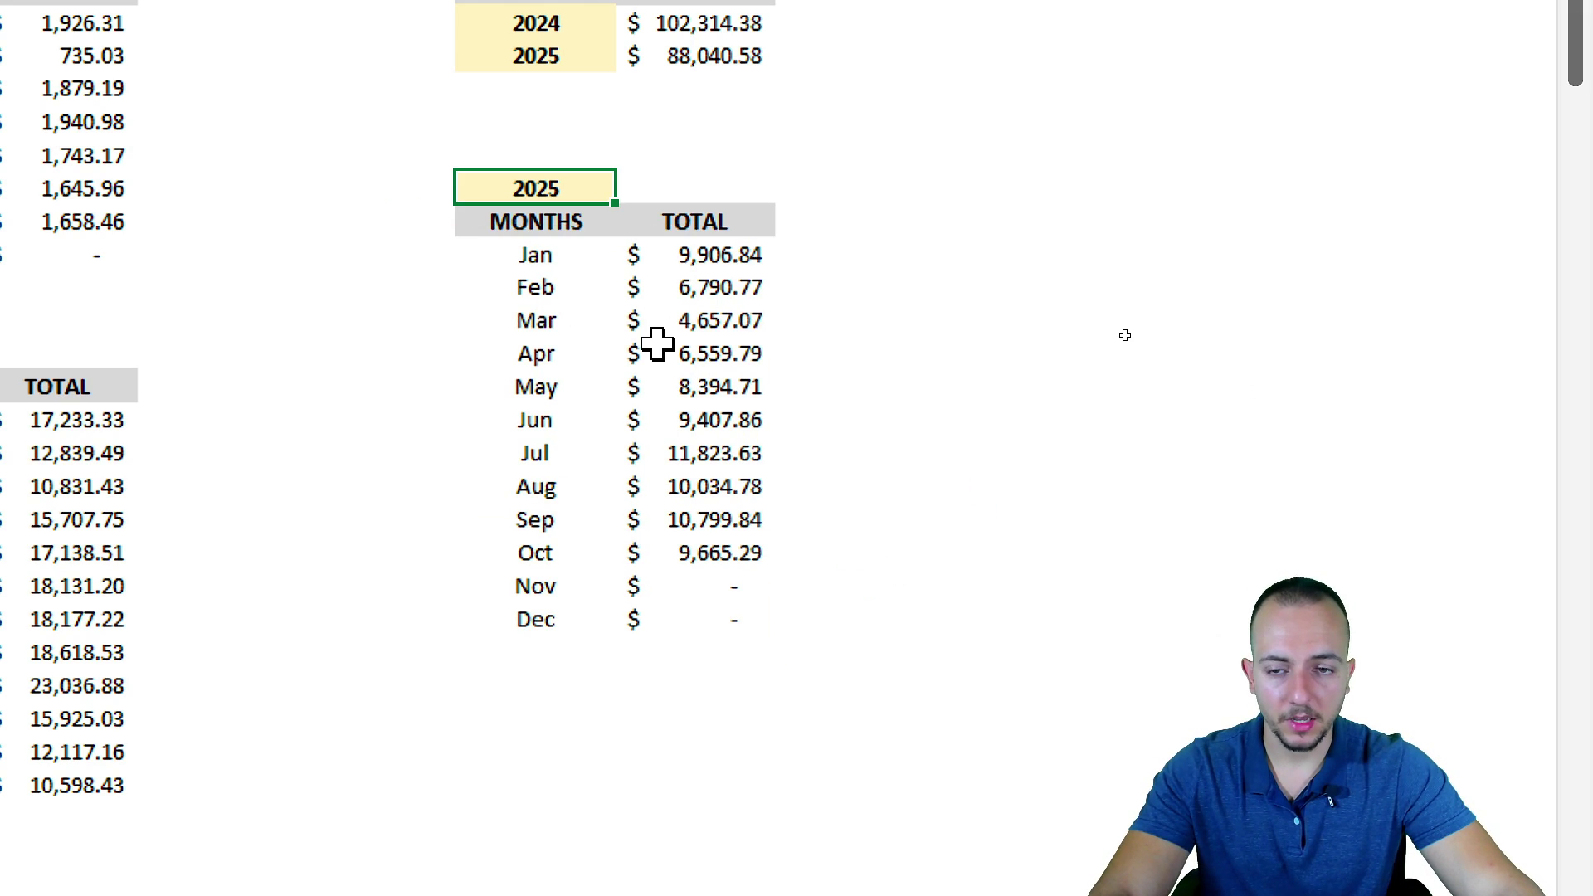
pyautogui.hotkey('ctrl', 'z')
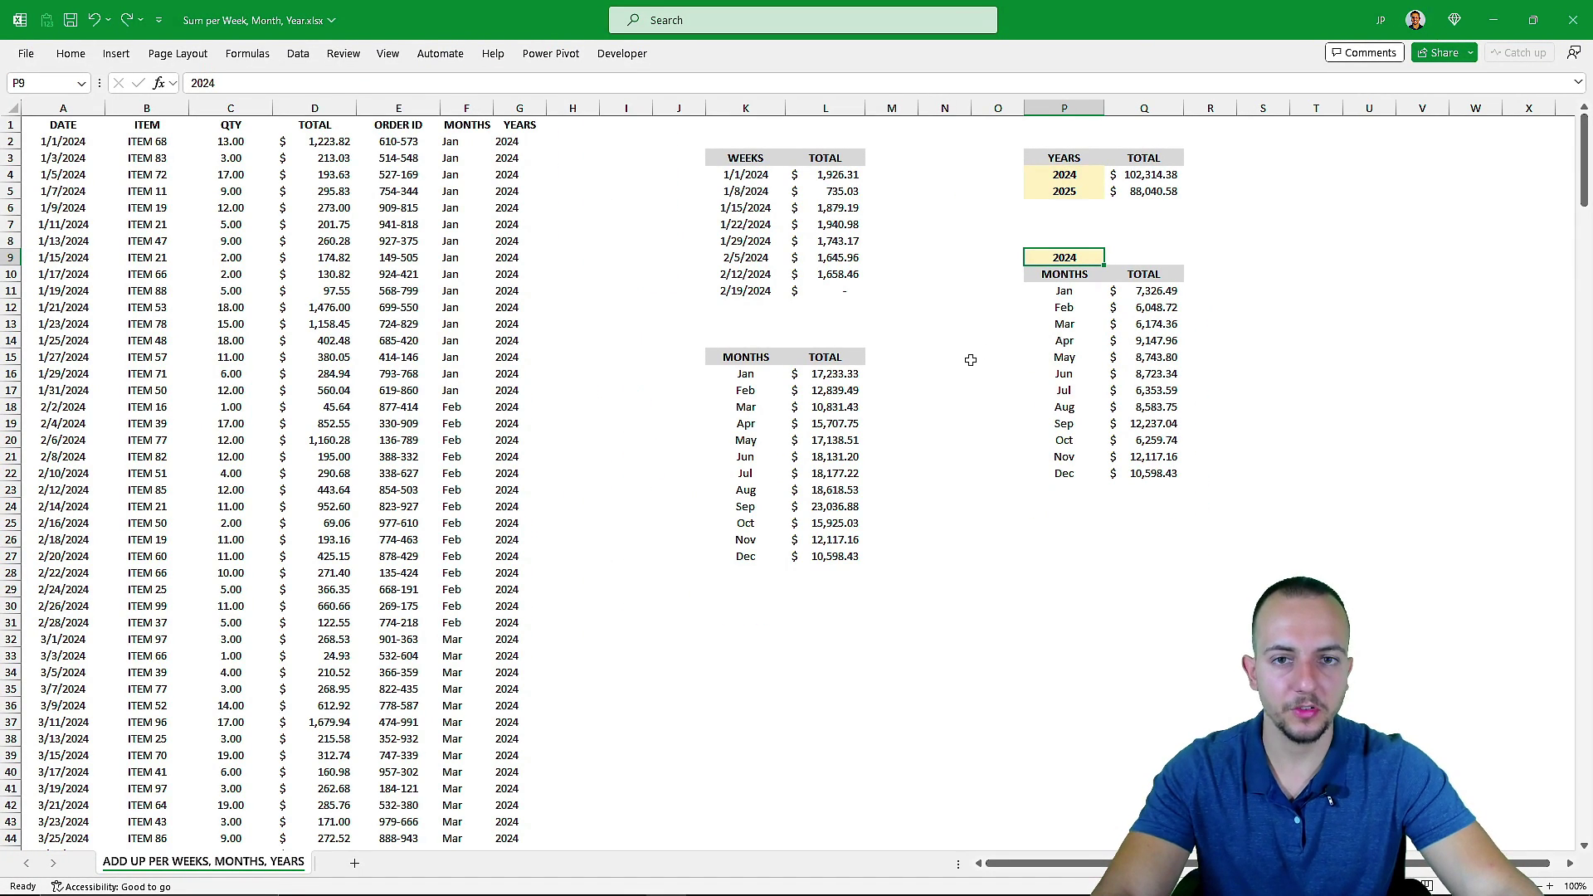